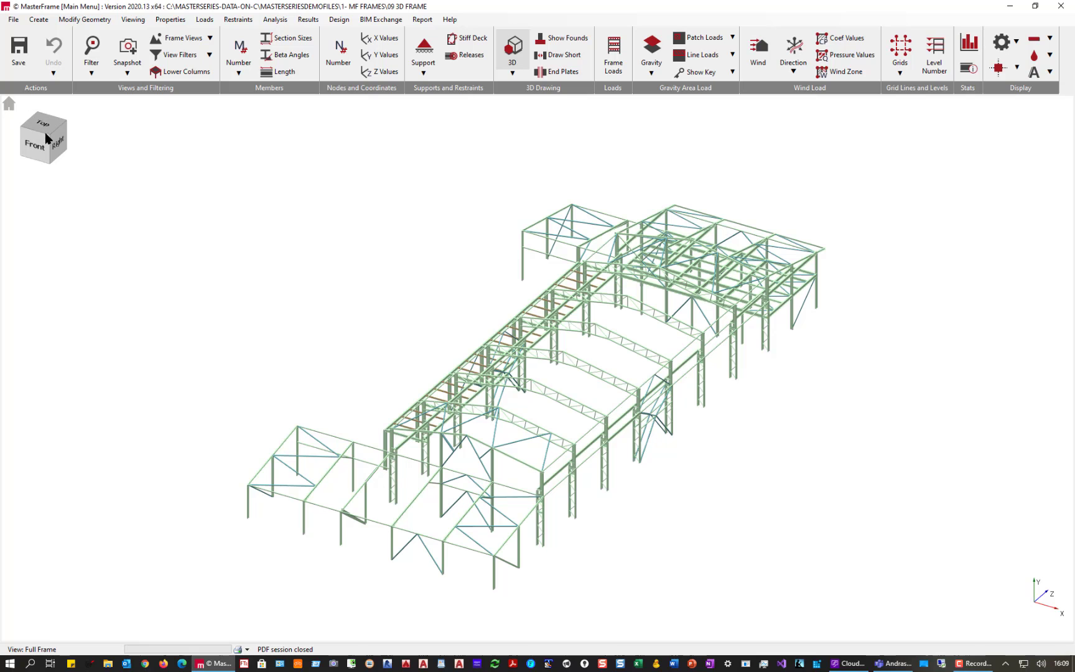
Examine the full 3D frame from the front, right, top and isometric orientations, and return to the home view.
scroll(589, 410, up, 3)
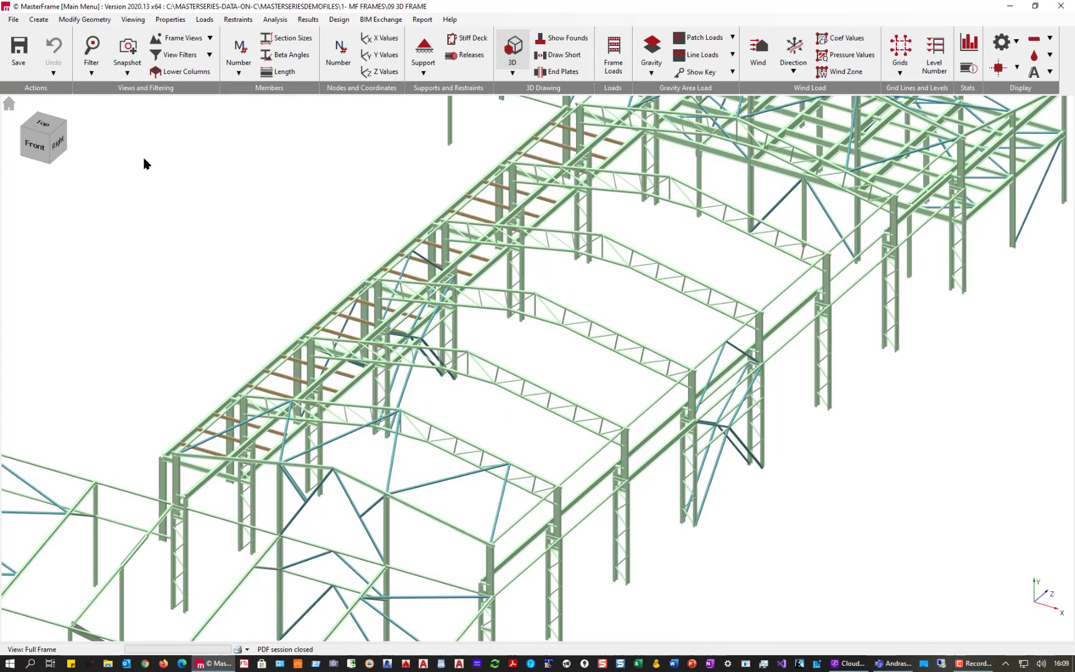
click(9, 105)
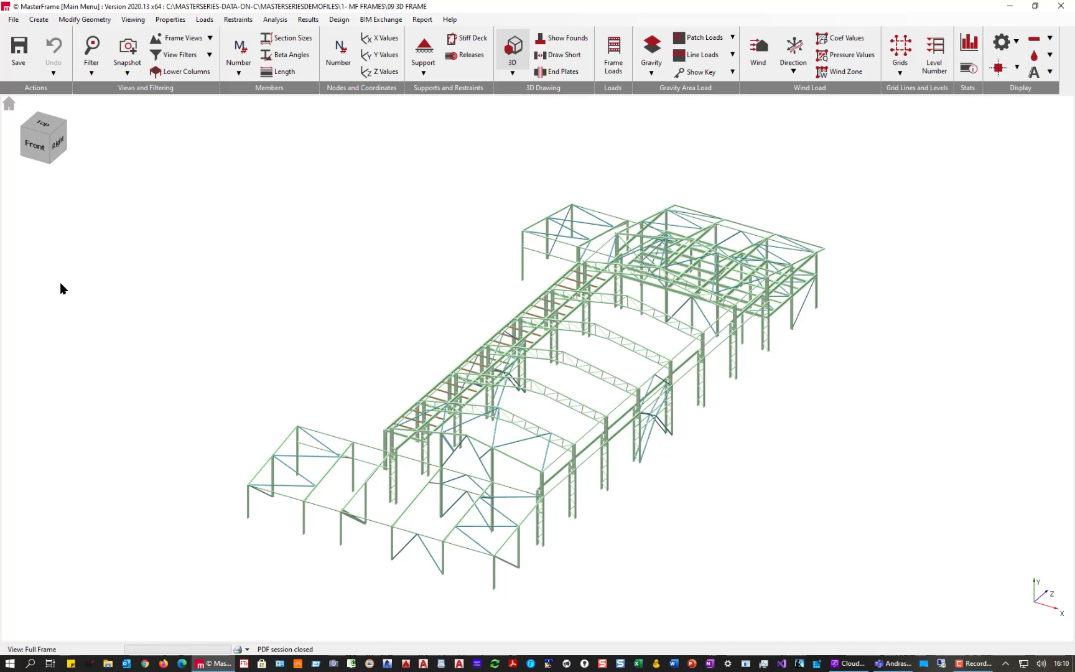
click(36, 148)
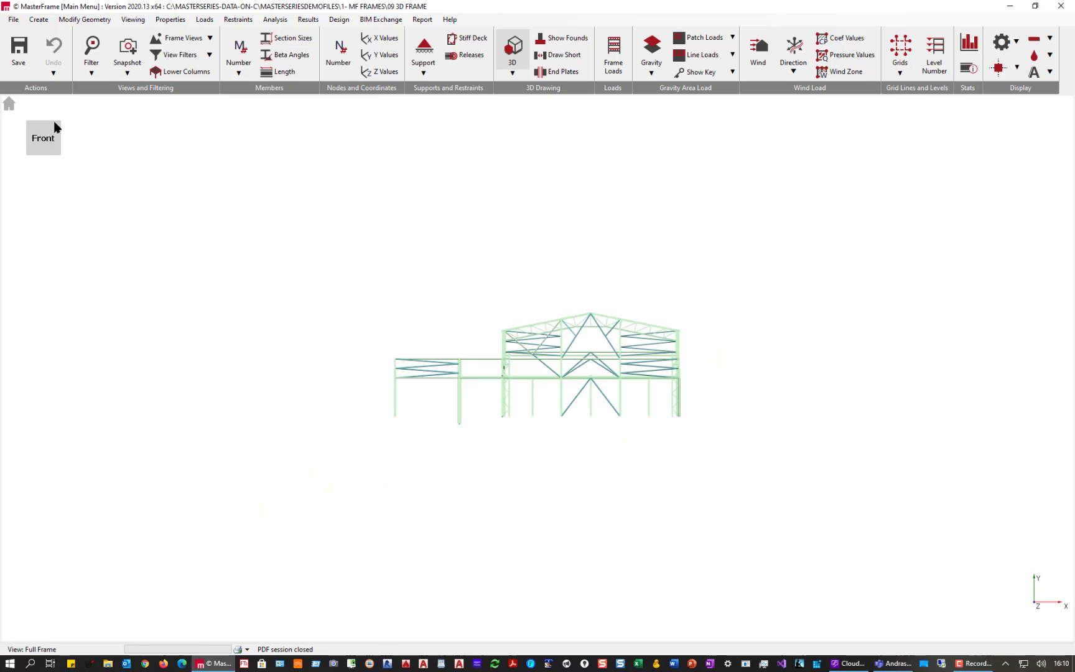
click(56, 127)
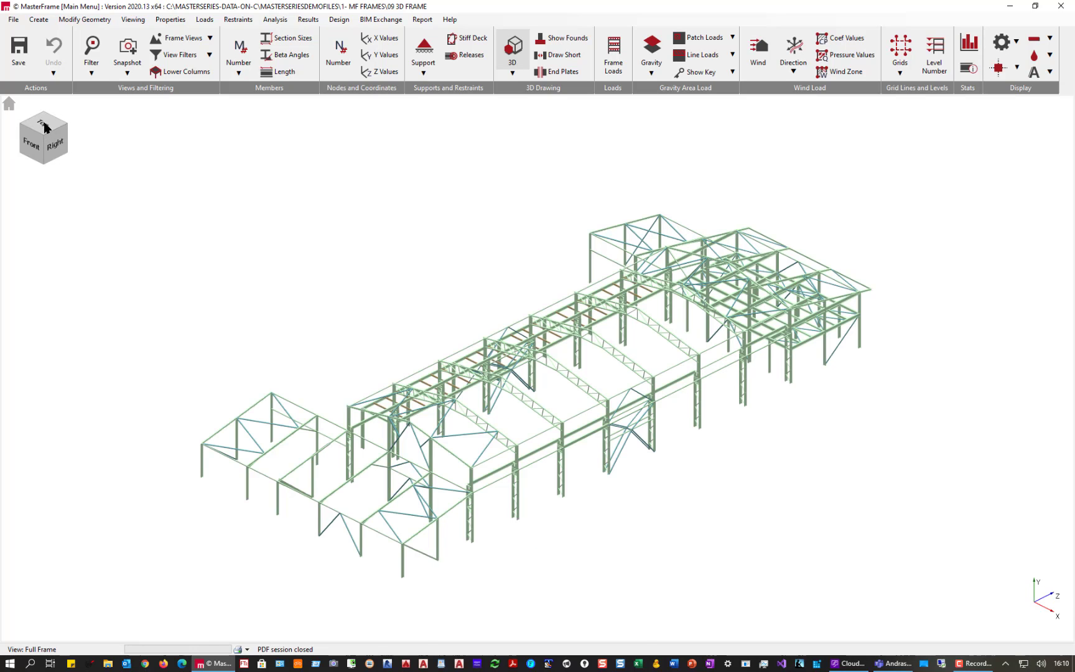
click(46, 125)
click(56, 142)
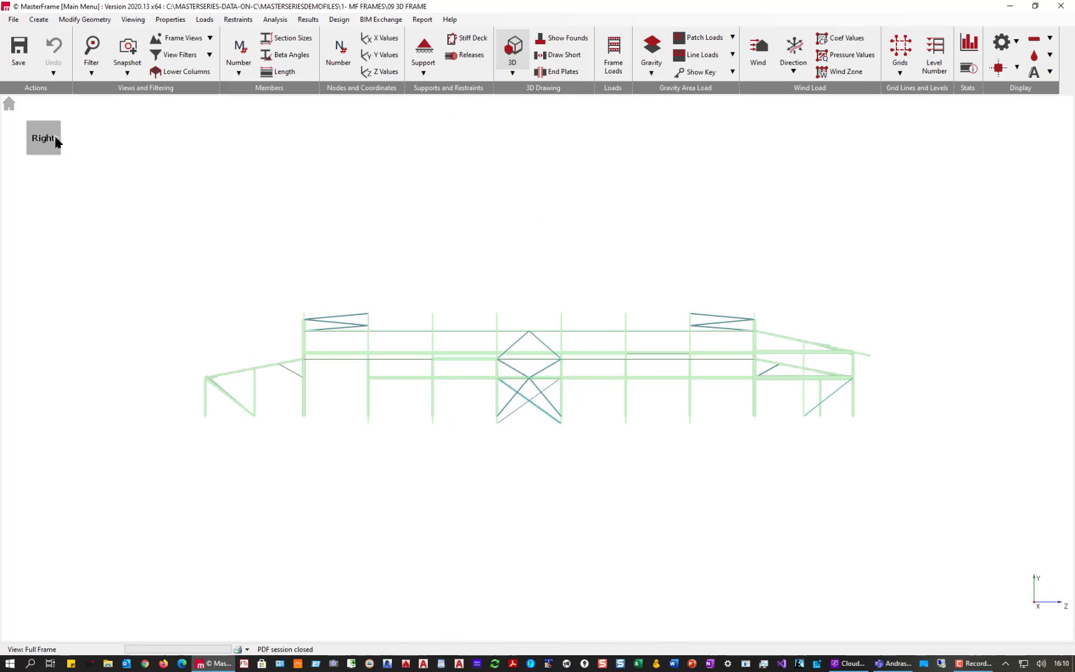
click(56, 141)
click(58, 141)
click(58, 142)
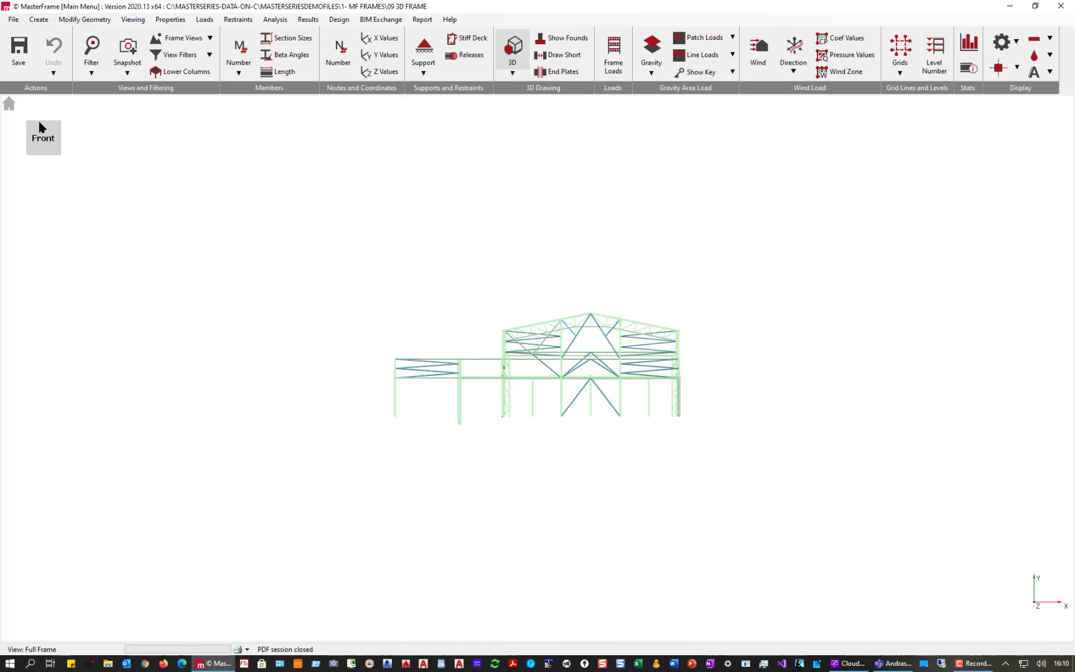
click(43, 126)
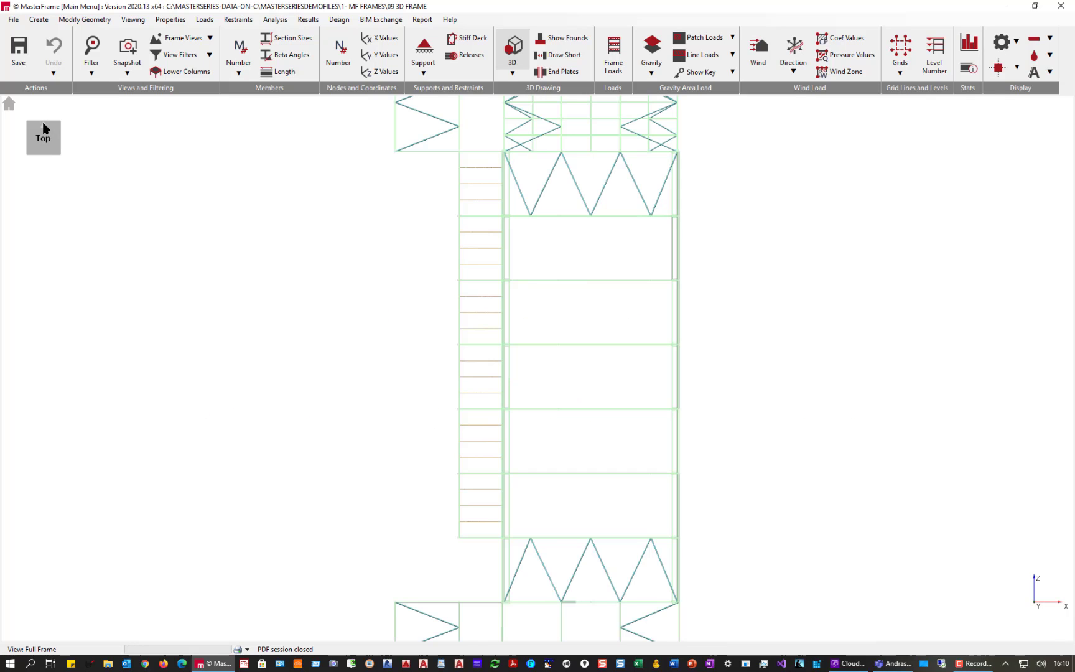
click(60, 127)
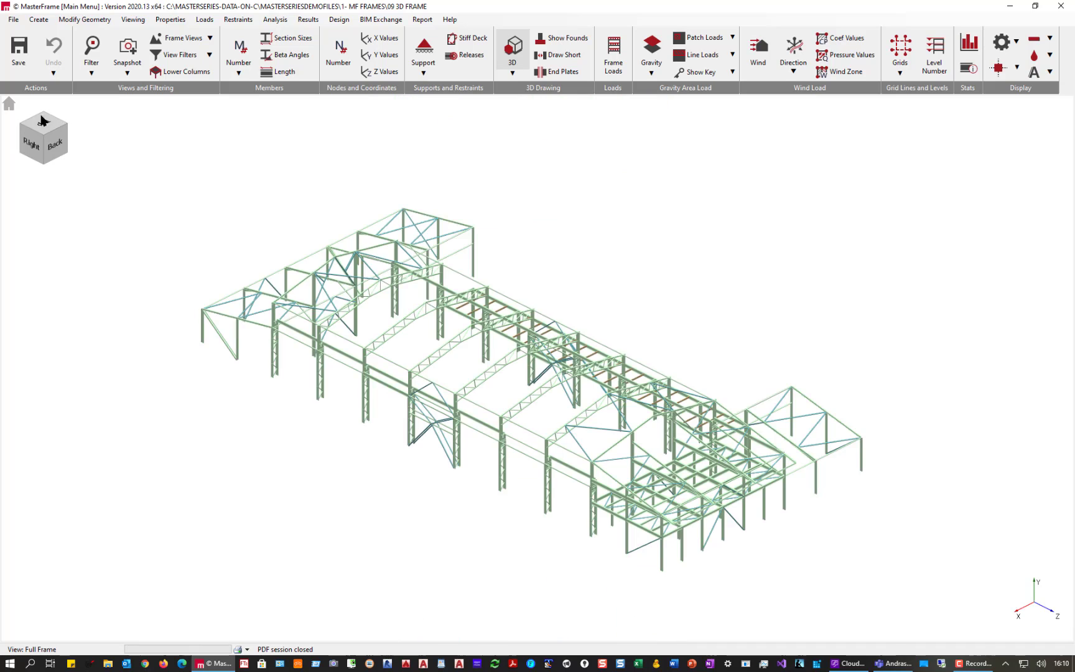
click(8, 103)
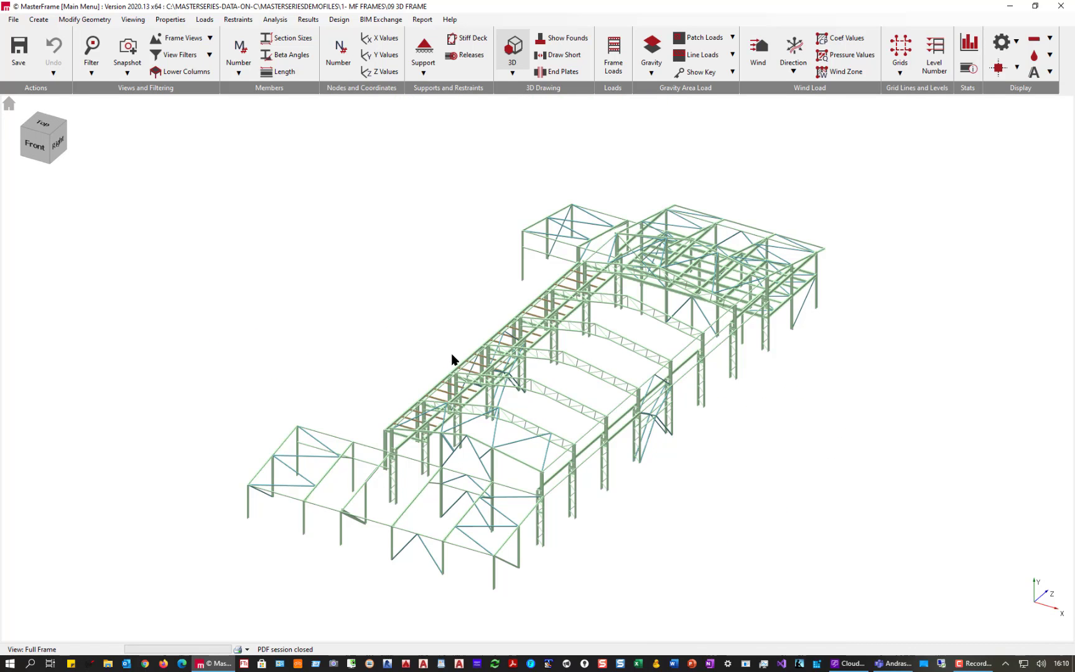
Inspect the trussed bays, the front end structure and the rear block's roof corner up close within the full frame.
scroll(497, 454, up, 5)
scroll(491, 373, down, 5)
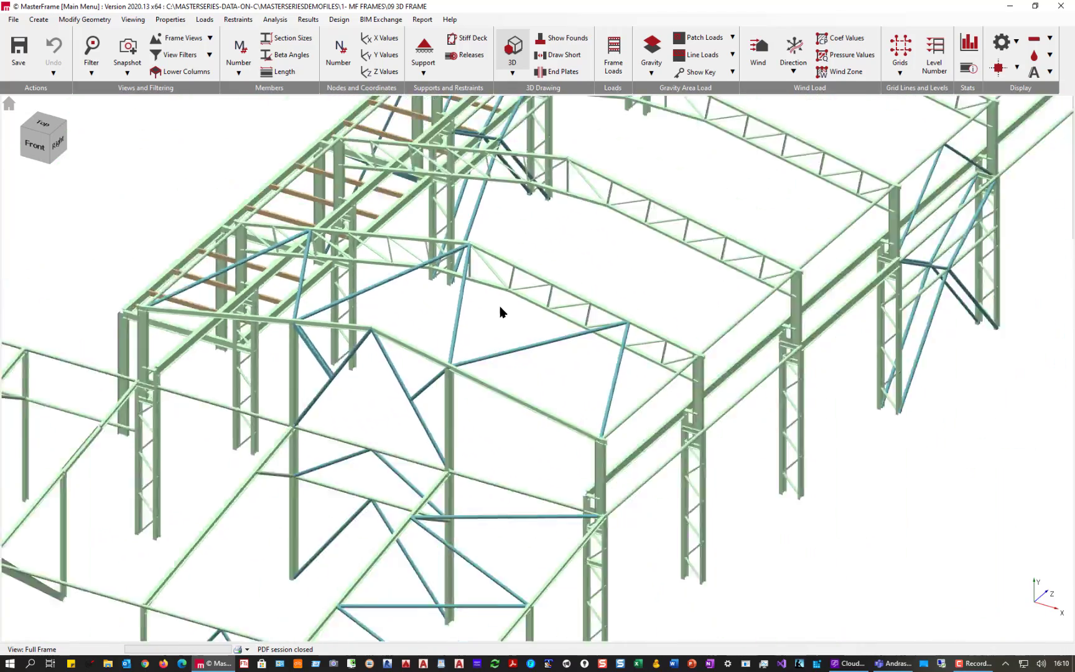
scroll(404, 473, up, 4)
scroll(428, 377, down, 8)
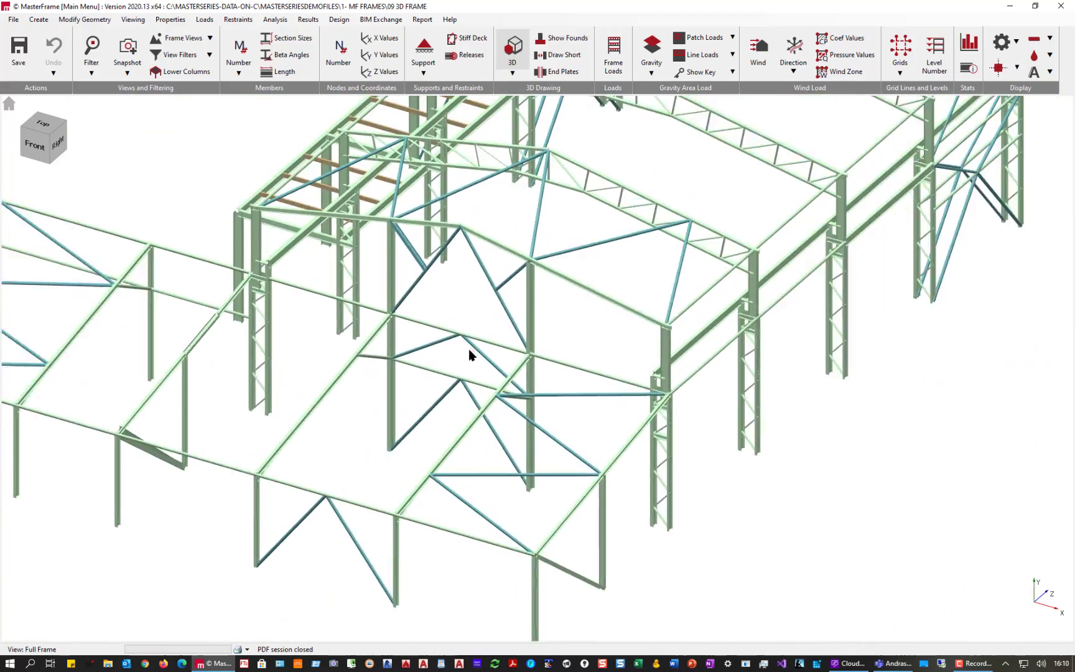
scroll(526, 246, down, 1)
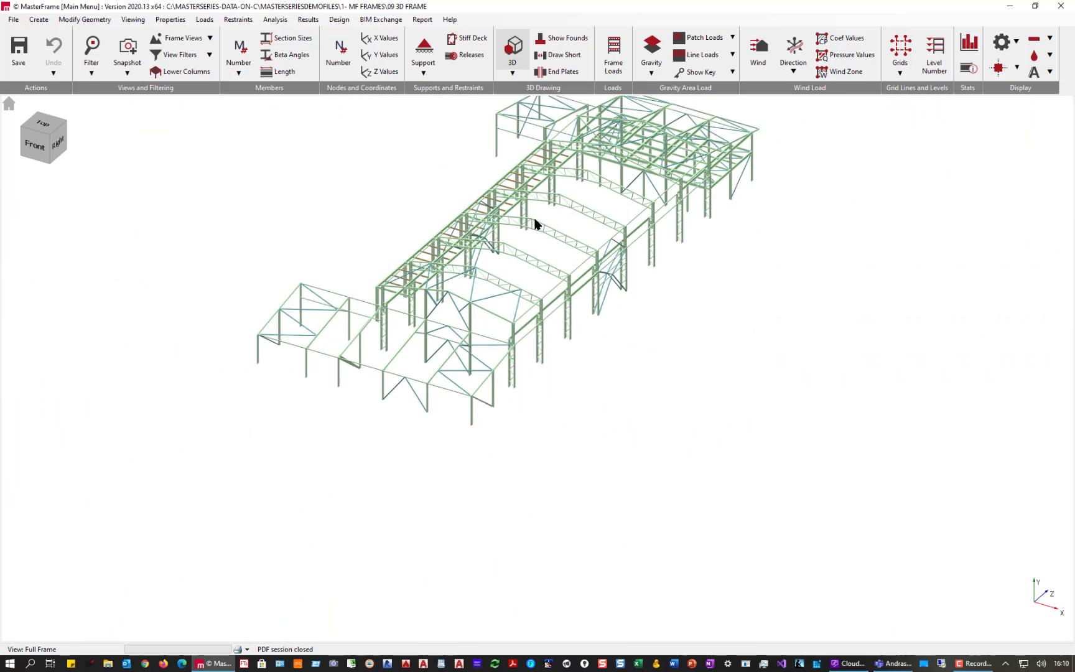
middle_drag(535, 224, 536, 370)
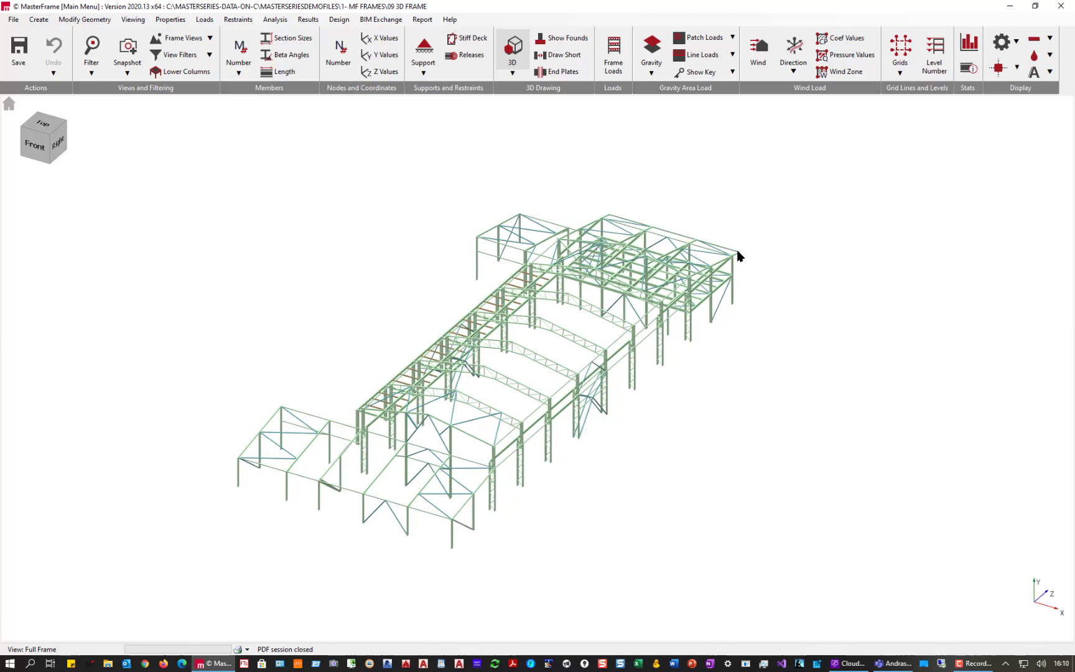
scroll(740, 255, up, 8)
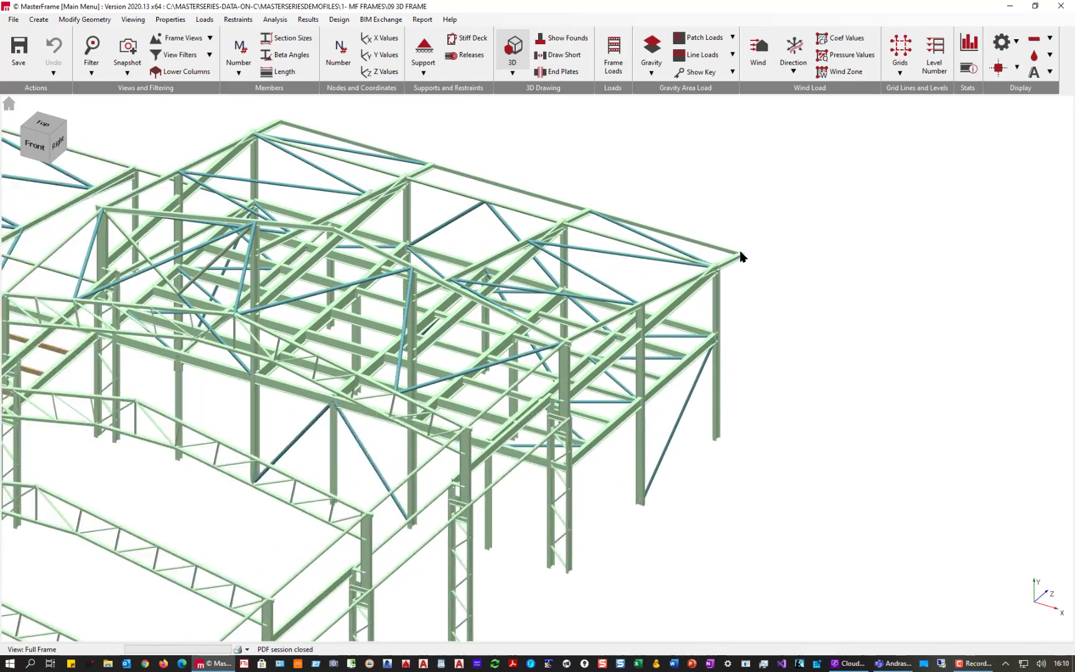
scroll(744, 256, down, 8)
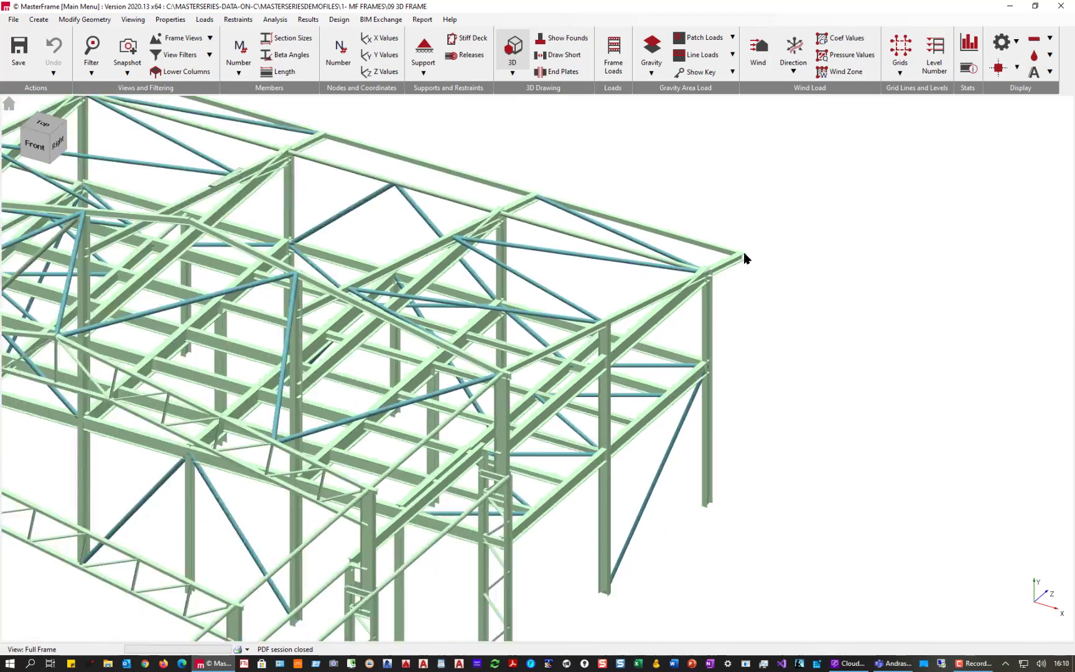
scroll(746, 257, down, 5)
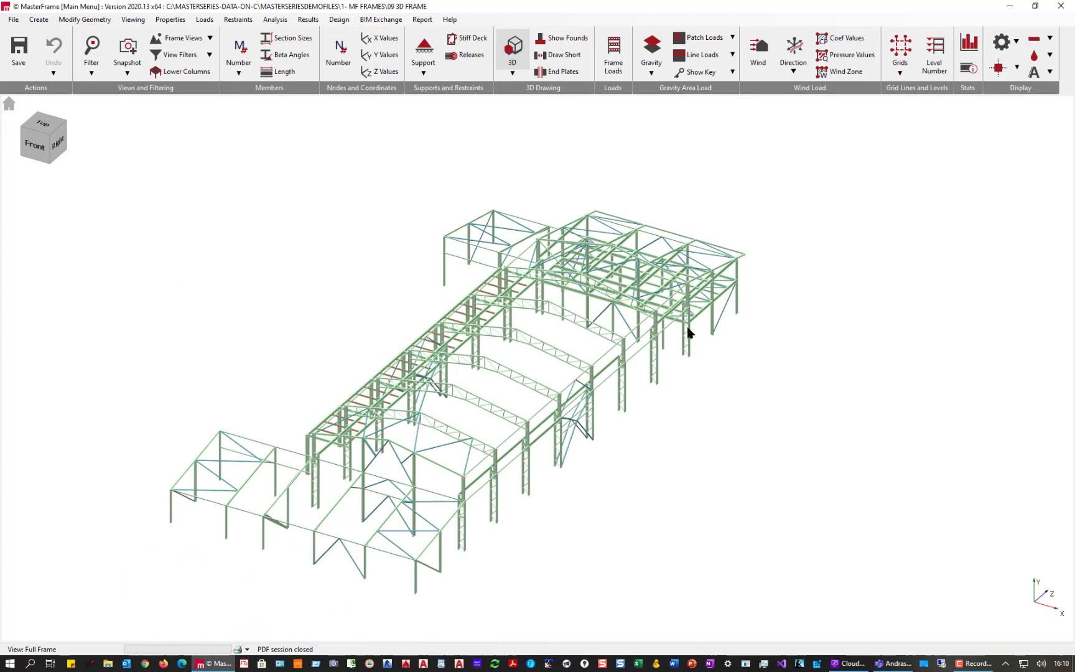
scroll(308, 439, up, 1)
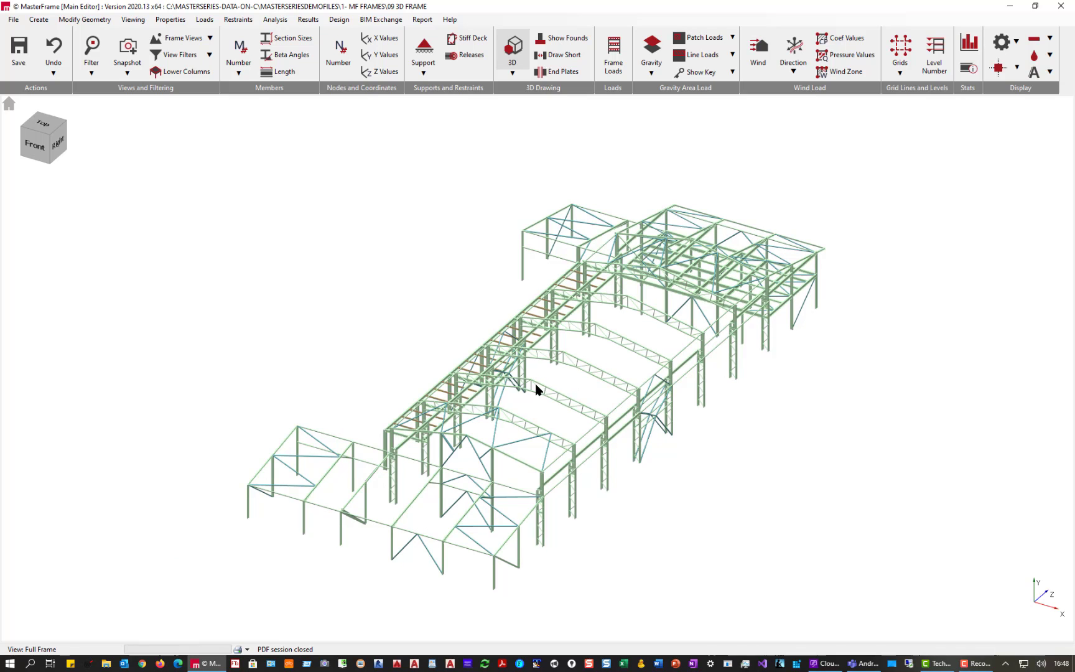
mouse_move(555, 419)
middle_down()
mouse_move(545, 337)
mouse_move(566, 432)
mouse_move(559, 339)
mouse_move(530, 408)
mouse_move(753, 413)
mouse_move(487, 437)
mouse_move(542, 398)
mouse_move(512, 367)
mouse_move(390, 338)
mouse_move(383, 398)
mouse_move(591, 364)
mouse_move(563, 348)
mouse_move(525, 359)
middle_up()
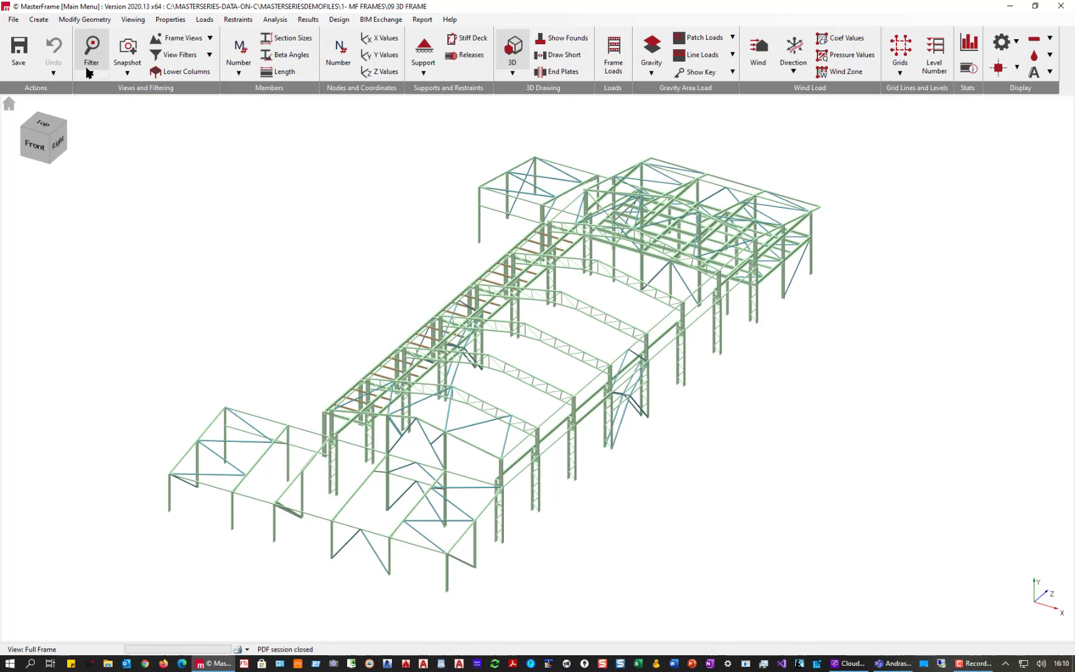
Filter the frame in plan to only the front end bays and display them in an isometric view.
click(48, 128)
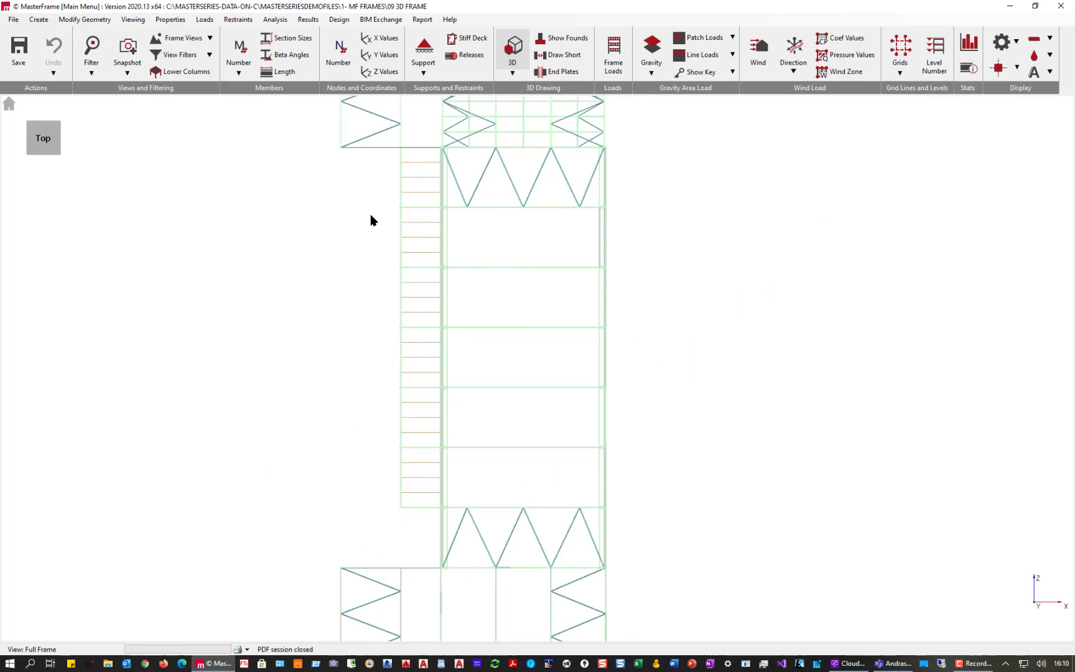
click(105, 51)
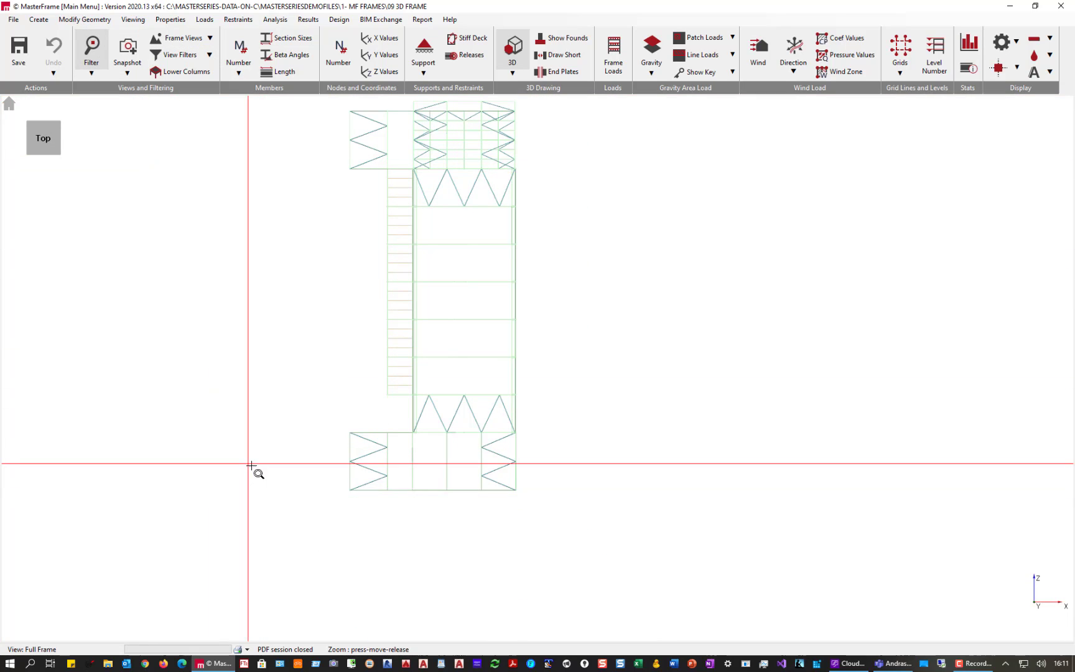
drag(315, 508, 525, 436)
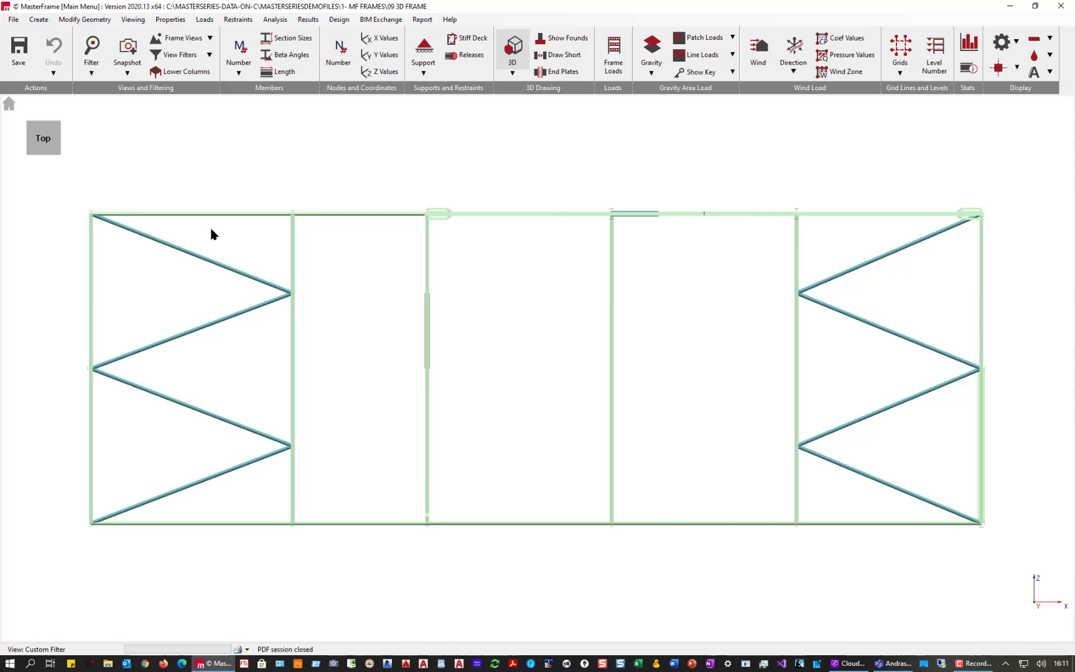
click(57, 155)
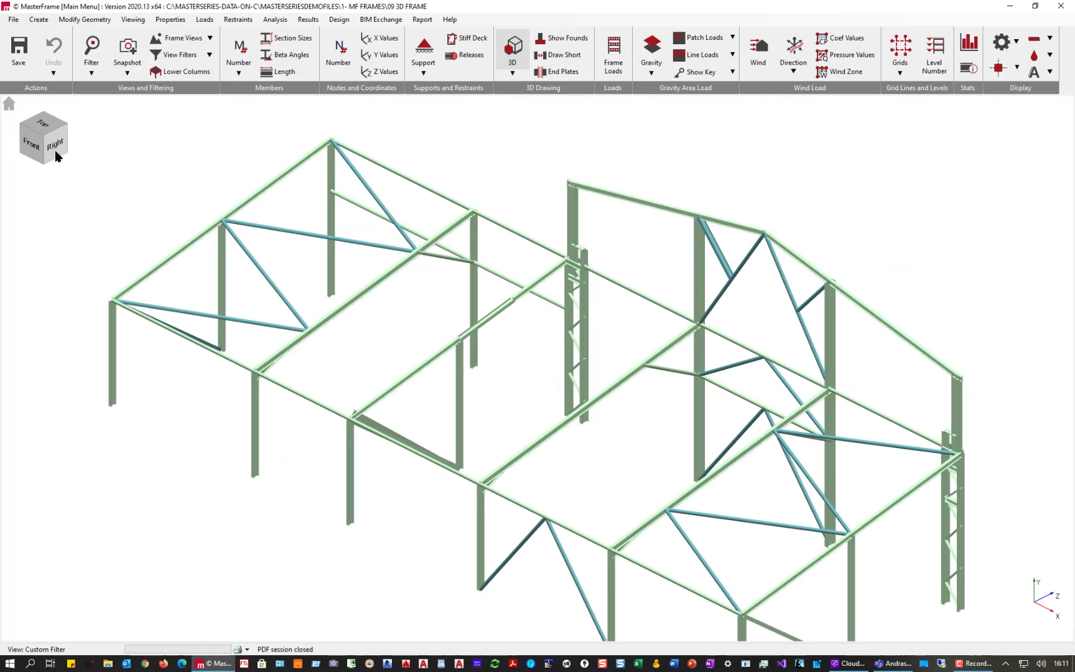
Restore the full frame, filter it in plan to the rear end block and its side extension, and show them isometrically.
click(12, 104)
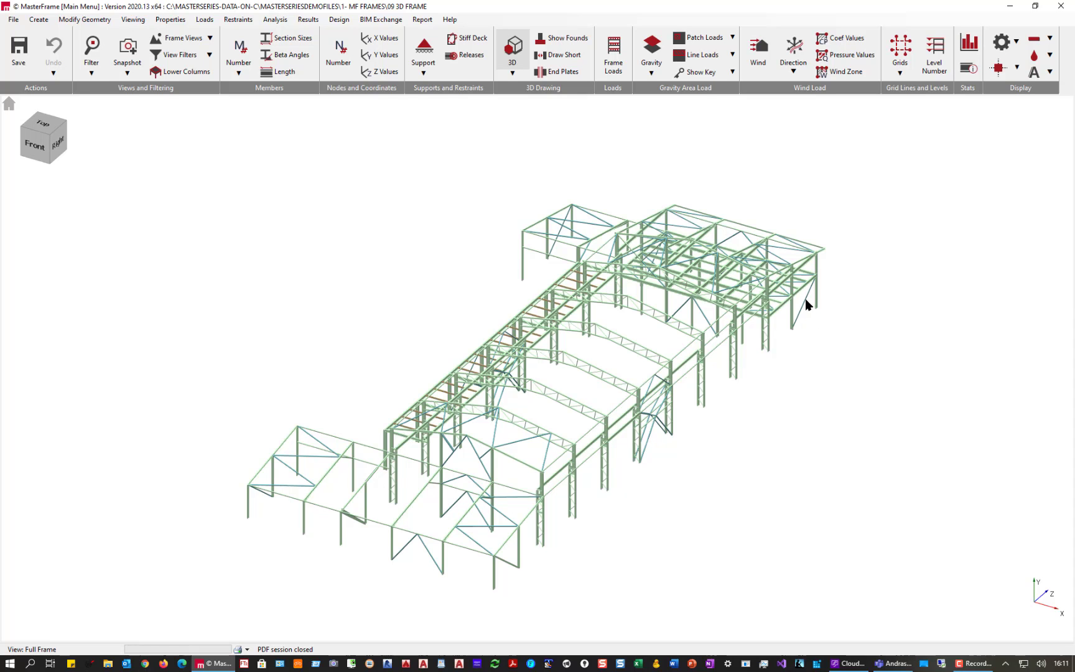
middle_drag(741, 334, 434, 310)
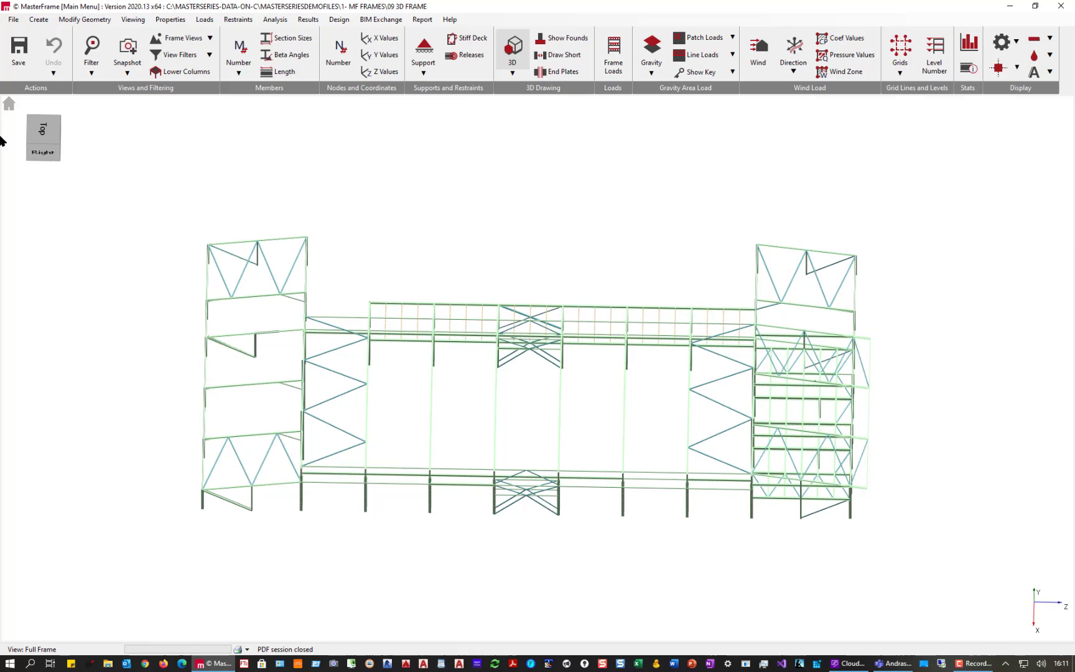
click(40, 128)
scroll(336, 317, down, 5)
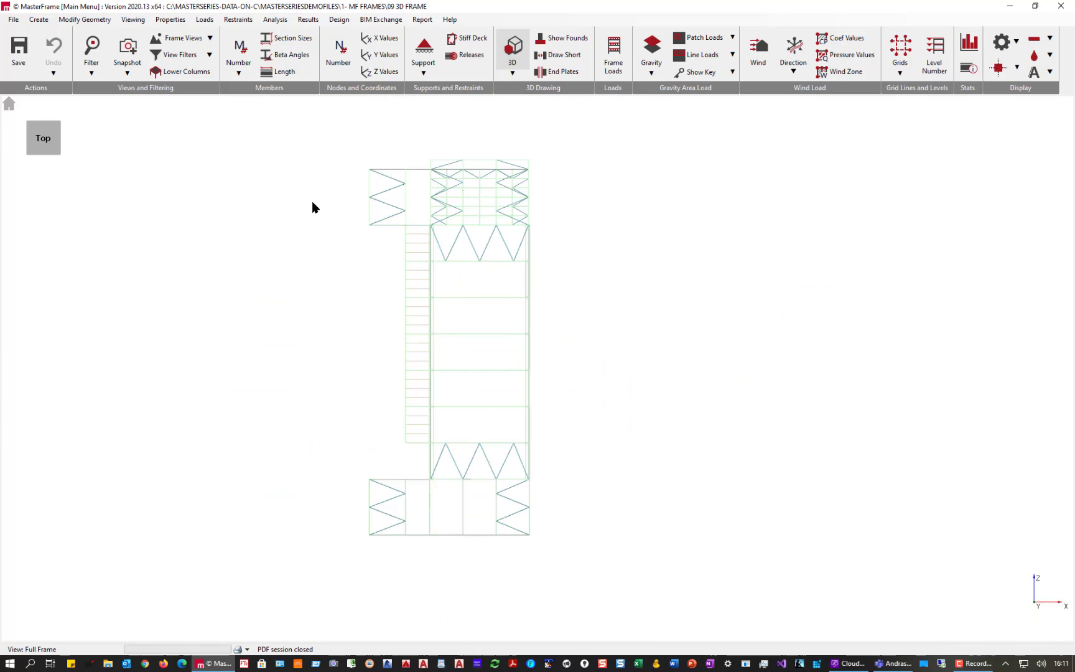
scroll(454, 124, up, 6)
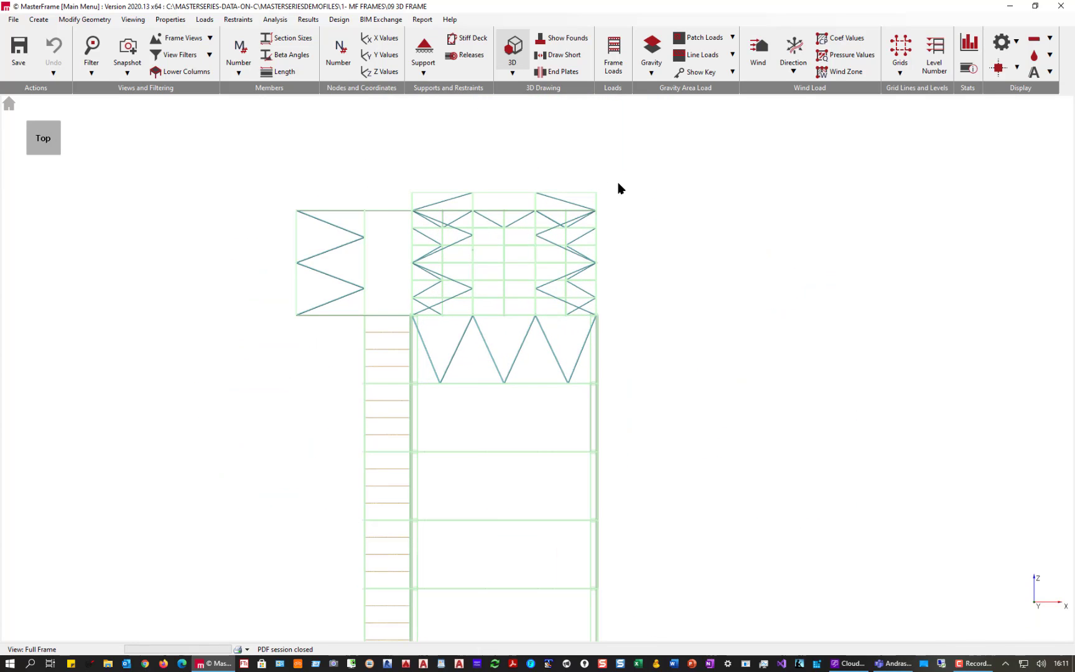
click(91, 50)
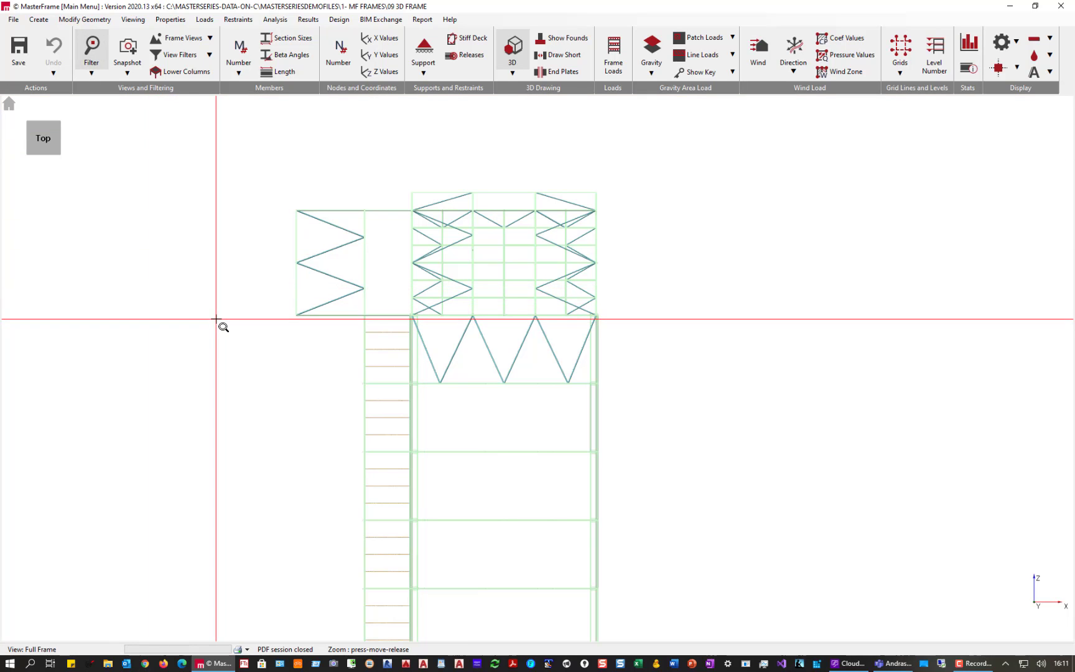
drag(216, 319, 631, 188)
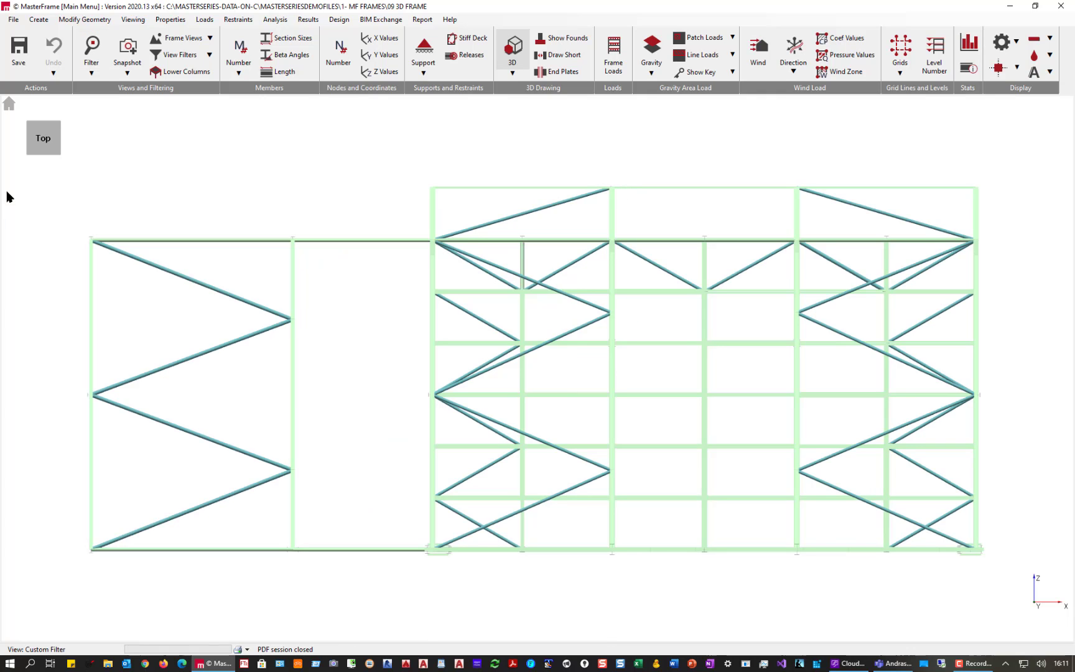
click(56, 149)
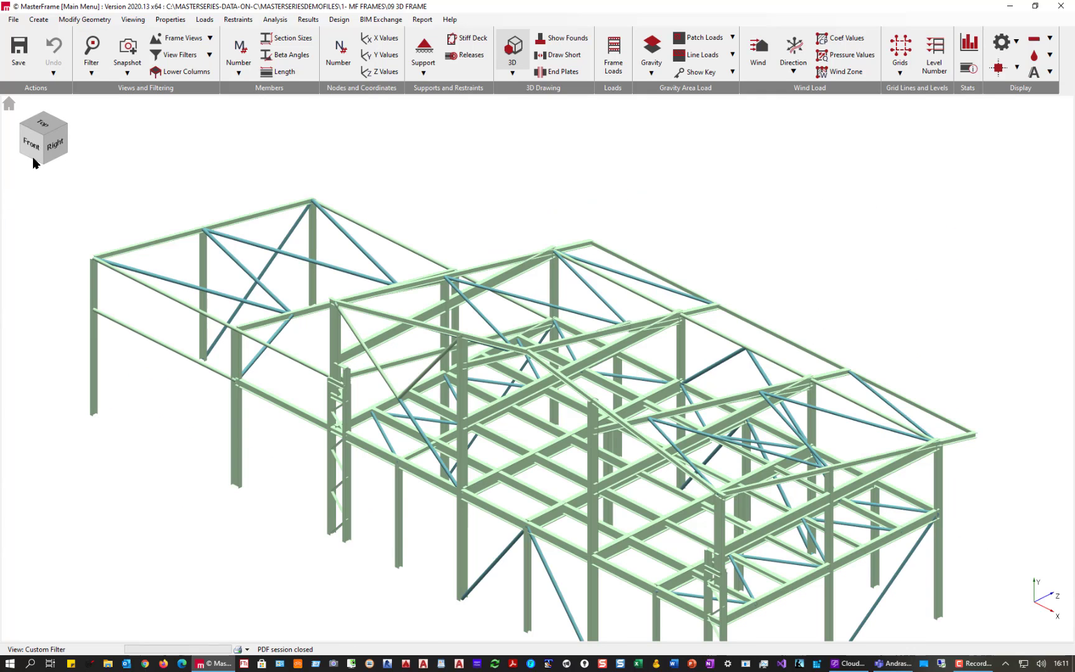
Filter the rear end block in front elevation to the lower storey, from the column bases up to the floor beams.
click(31, 149)
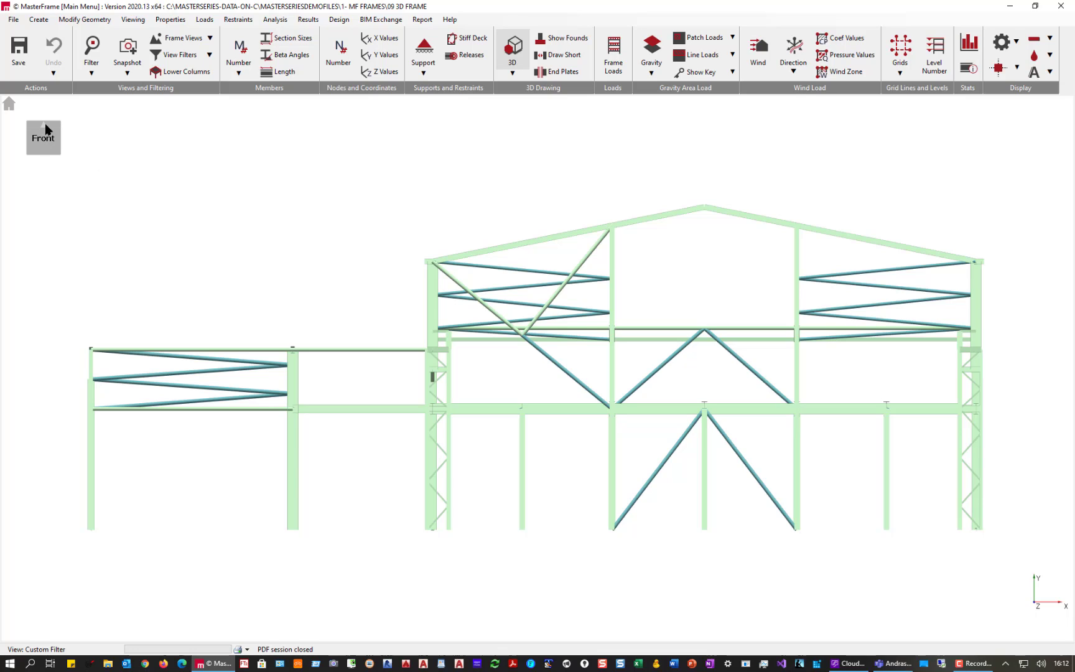
click(92, 44)
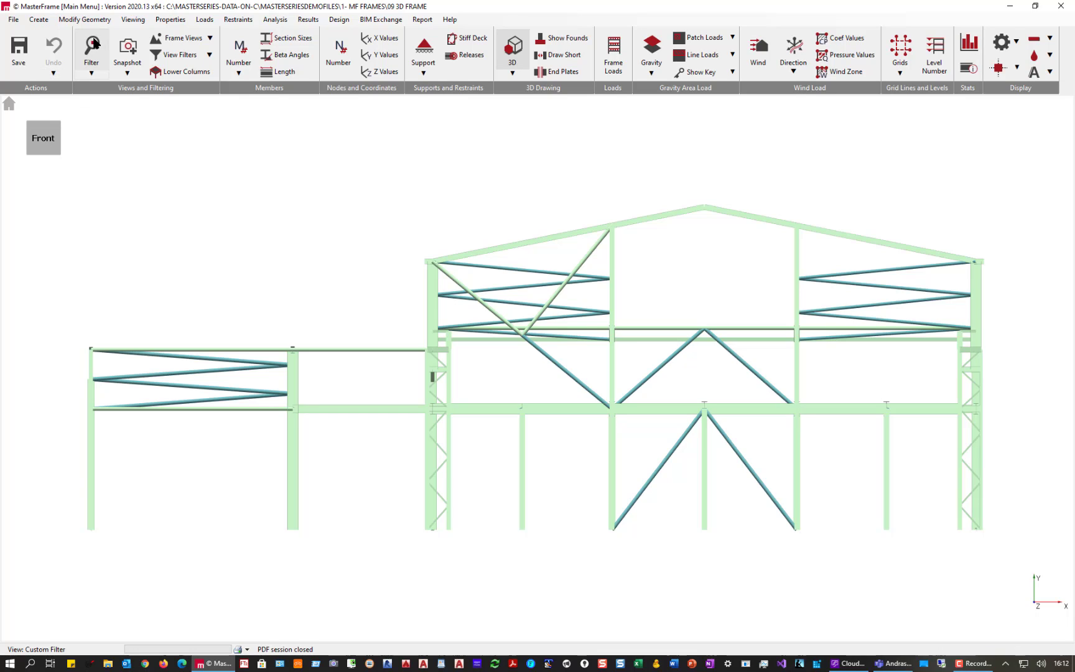
drag(39, 535, 1009, 400)
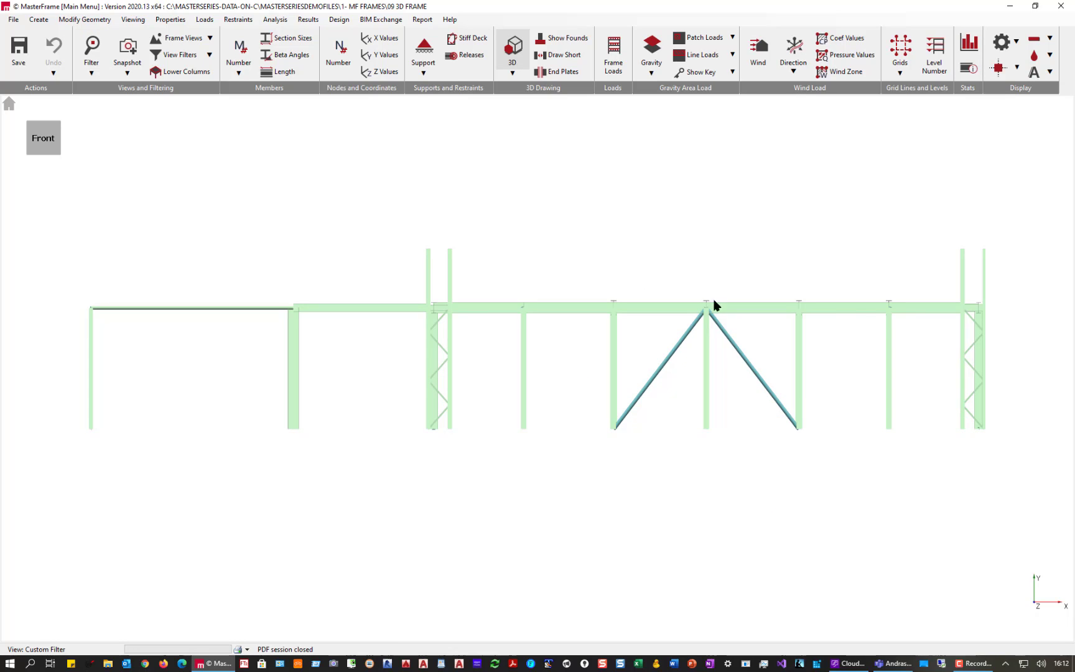
Filter the lower storey in plan to the main block's braced floor grid, excluding the side extension.
click(43, 129)
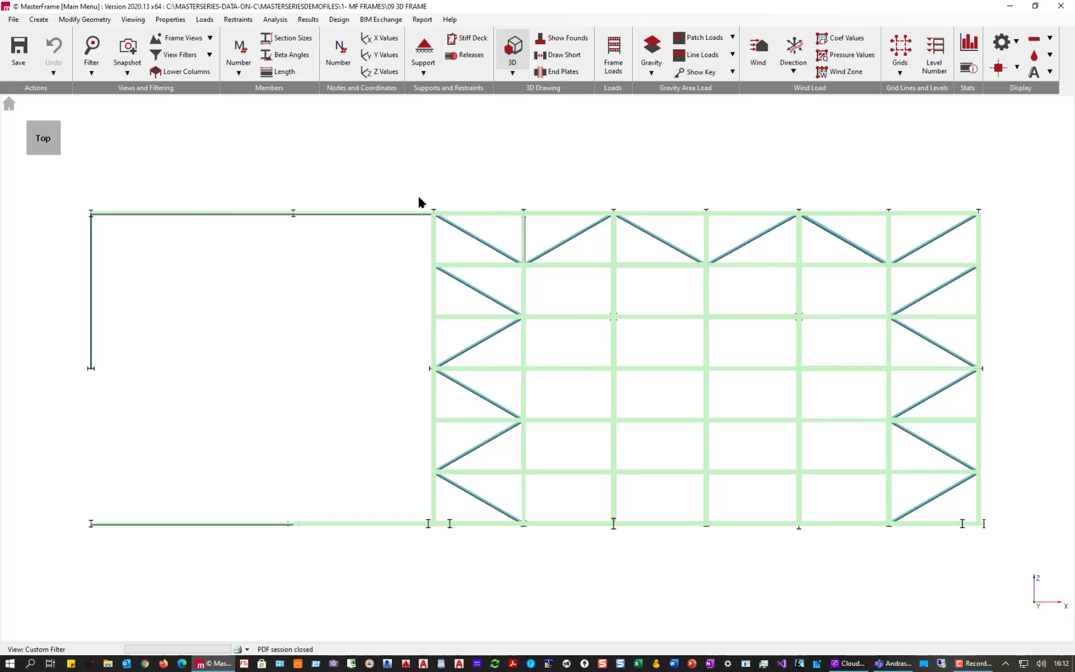
click(92, 50)
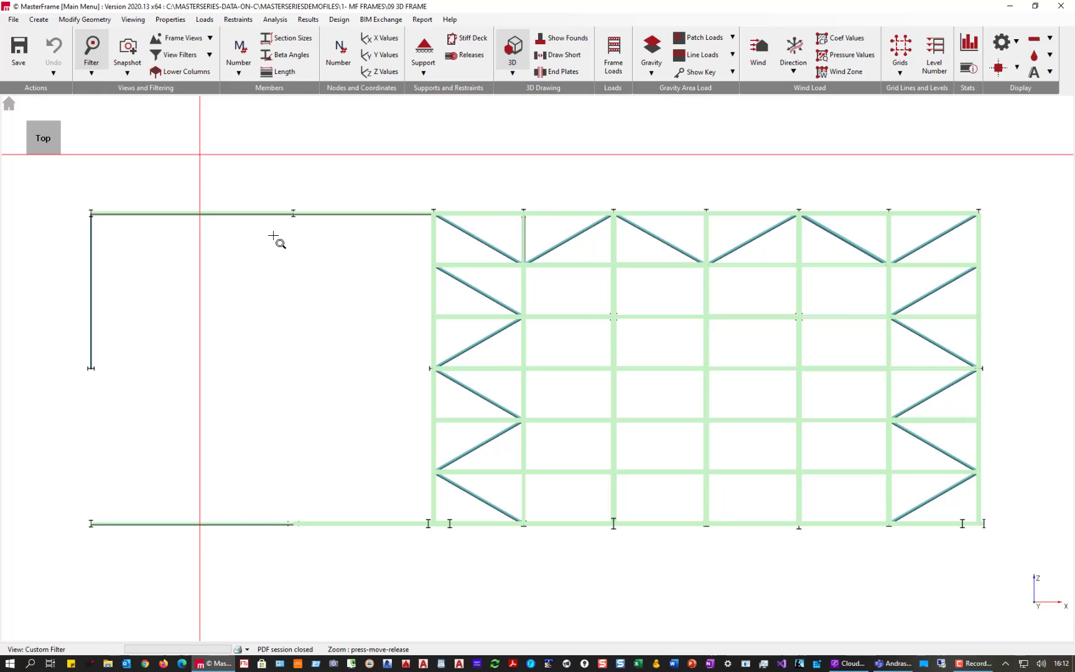
drag(422, 534, 991, 205)
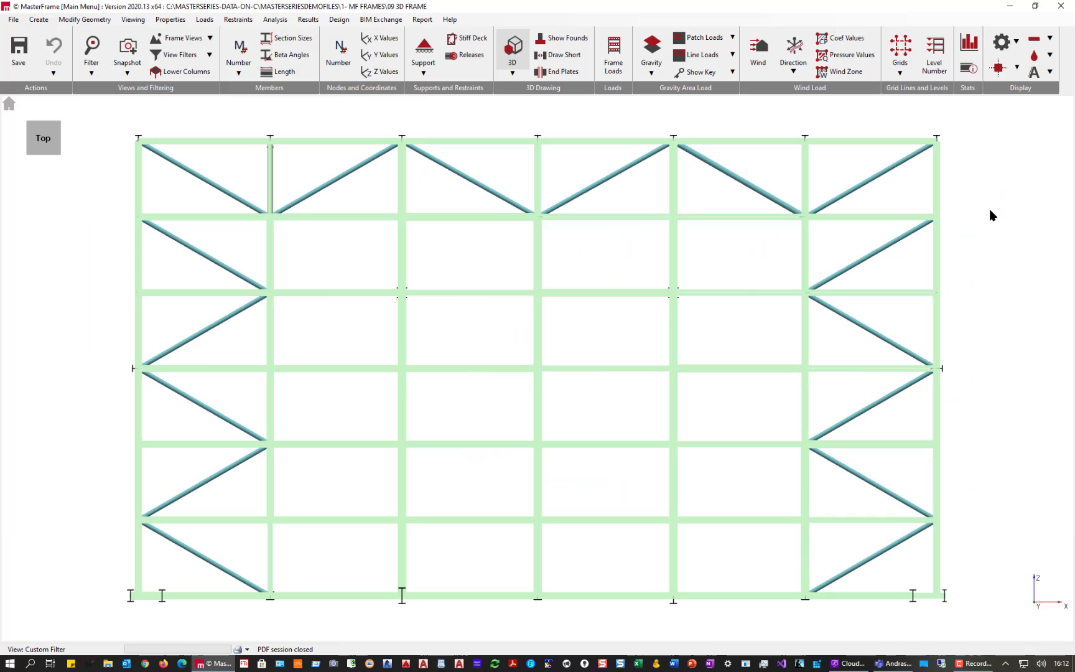
Restore the full frame and cycle through its Front, Rear, East and West Elevation, Floor Plan and Plan at Level 1 views.
click(9, 105)
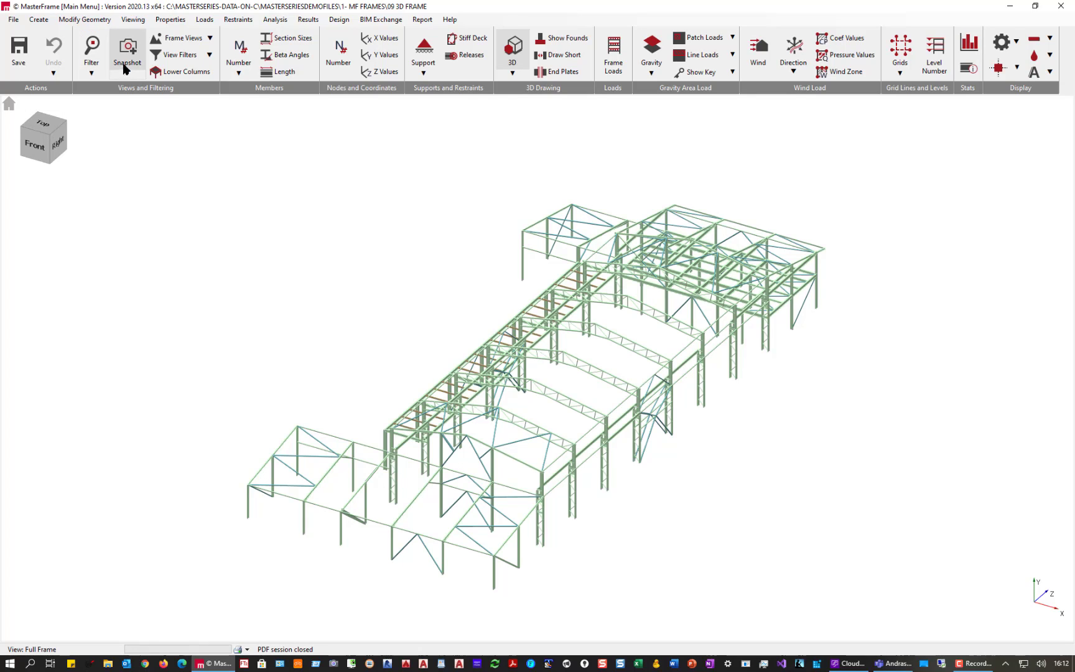
click(209, 39)
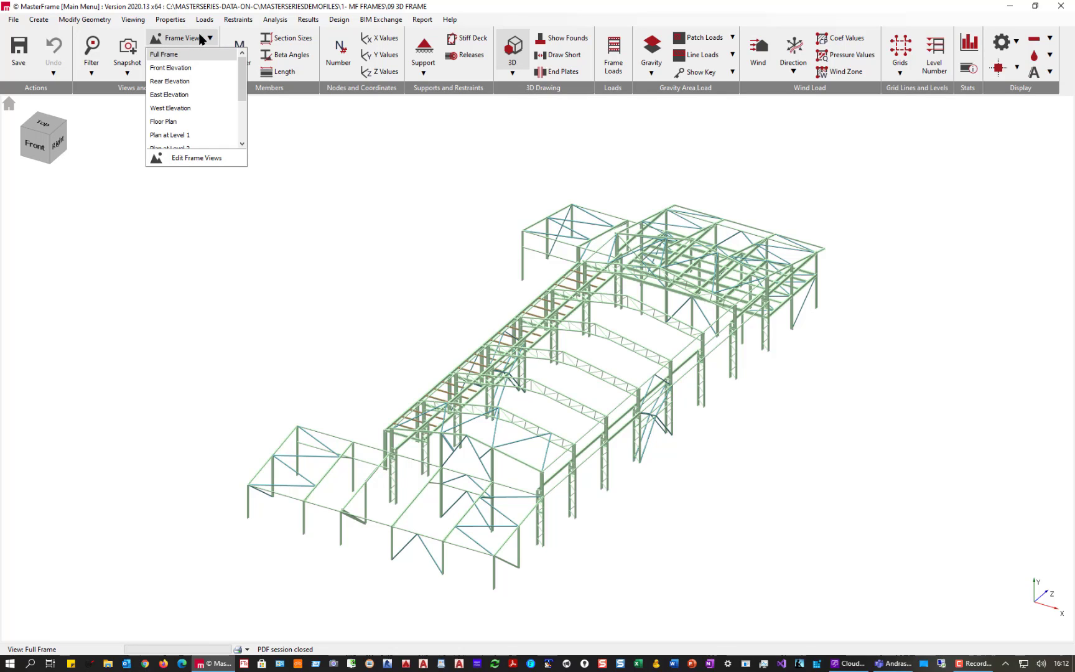
click(179, 70)
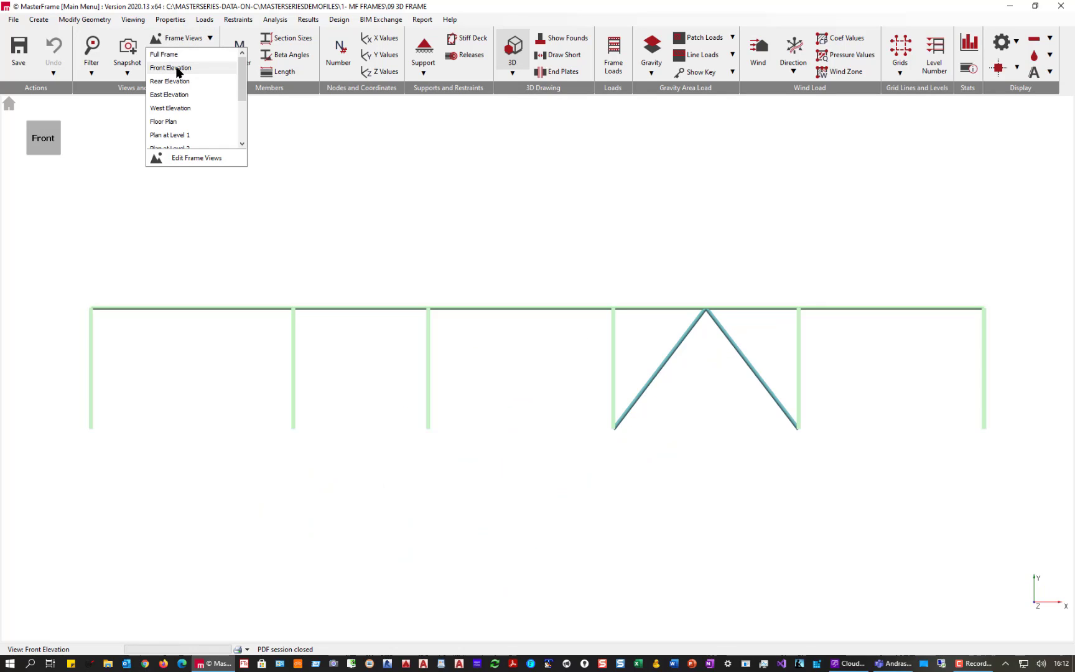
click(181, 82)
click(180, 96)
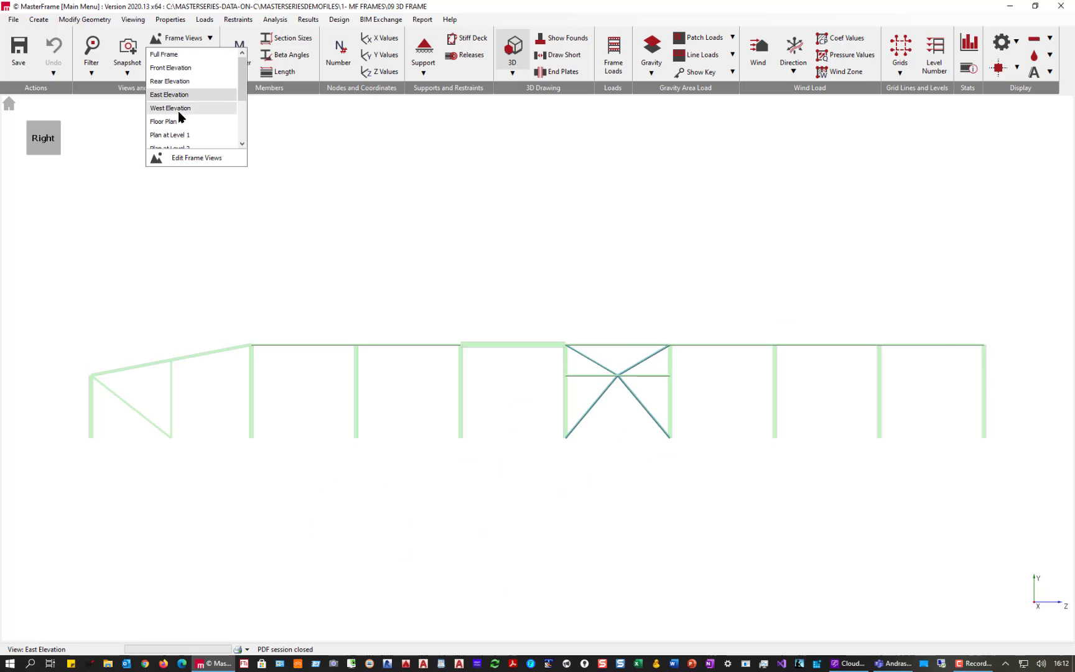
click(179, 111)
click(176, 122)
click(175, 136)
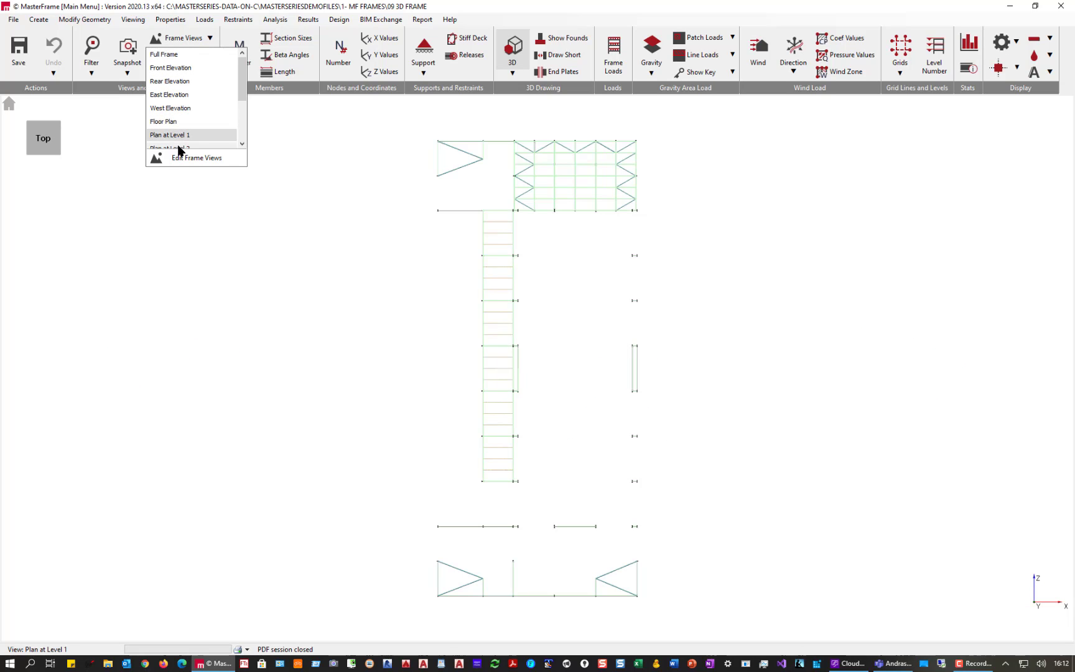
Review the remaining predefined frame views, from Plan at Level 2 to Roof Plan, and return to the full frame in isometric view.
scroll(183, 137, down, 2)
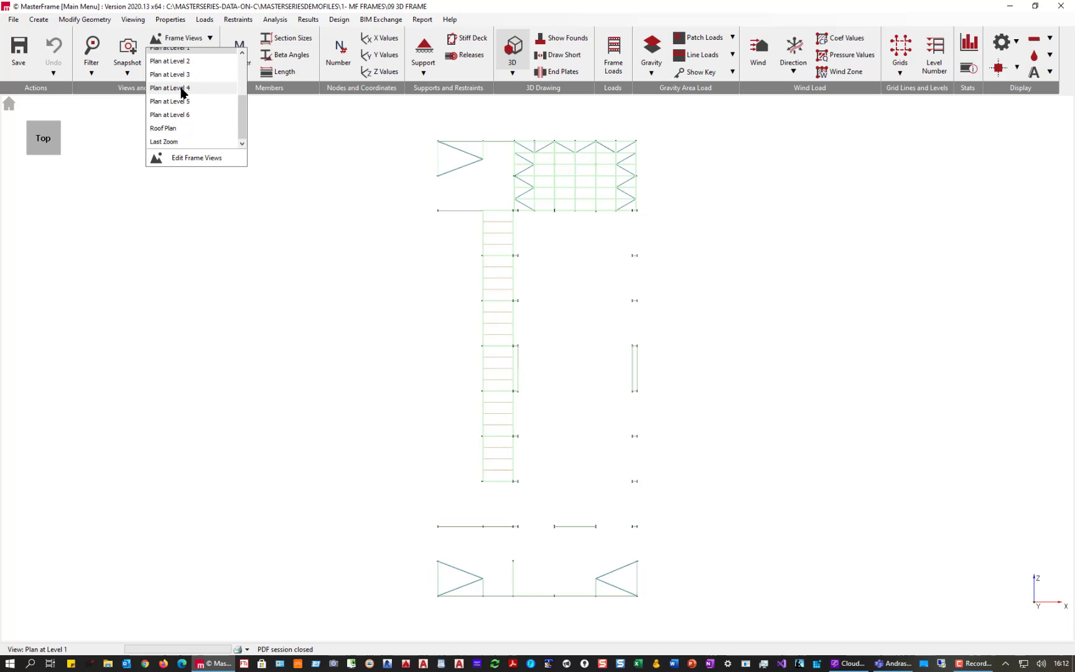
scroll(182, 92, up, 2)
scroll(202, 130, down, 2)
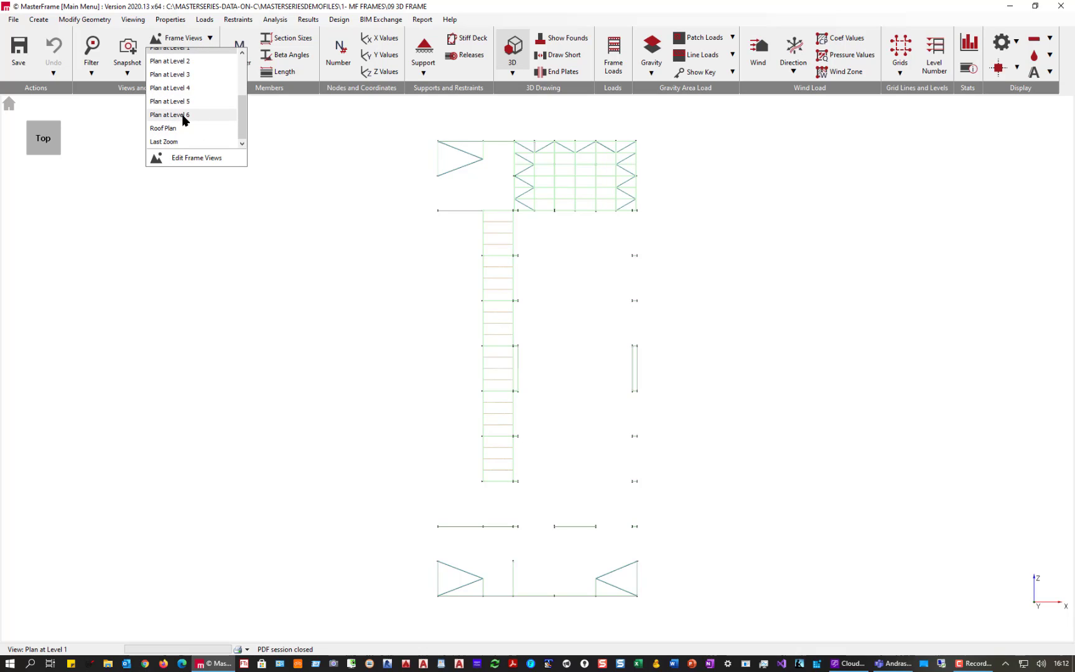
scroll(189, 119, up, 2)
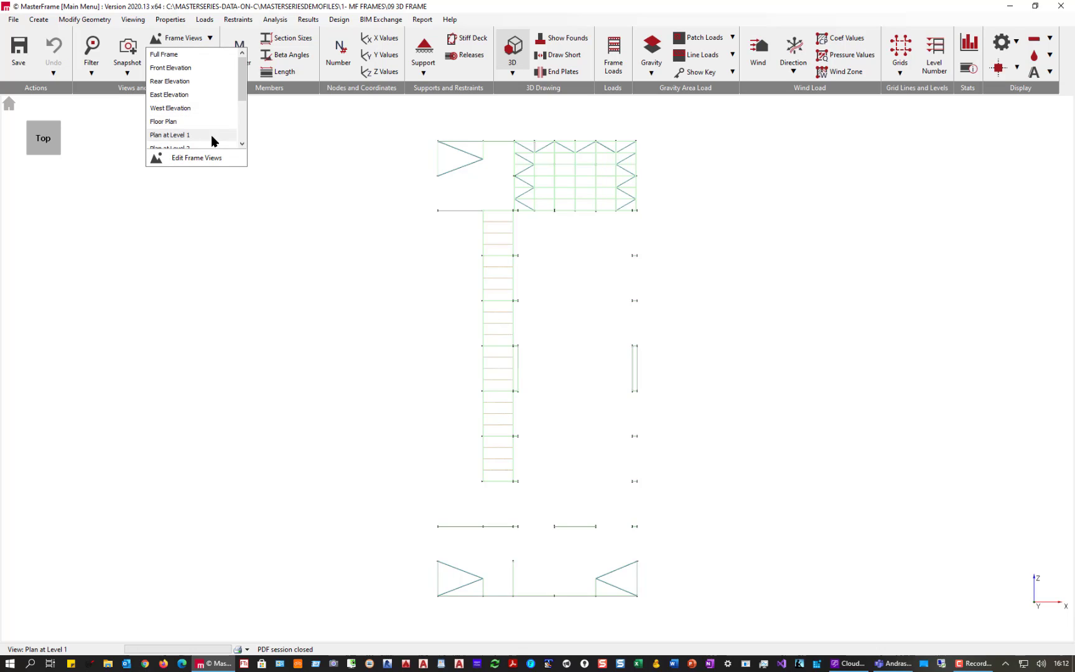
scroll(186, 124, down, 2)
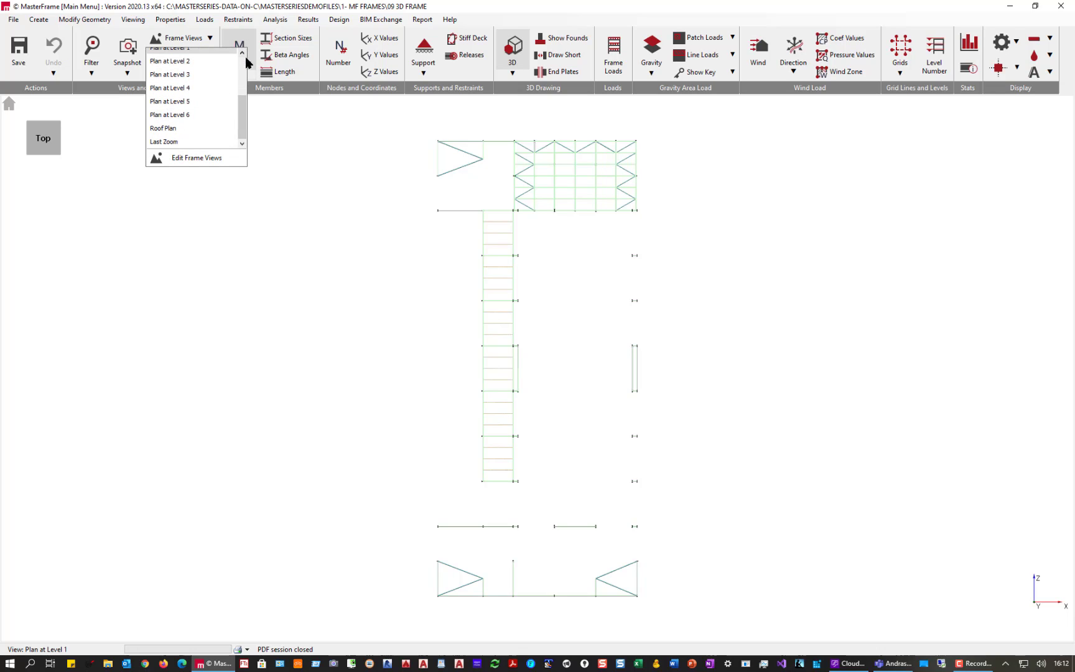
scroll(242, 65, up, 2)
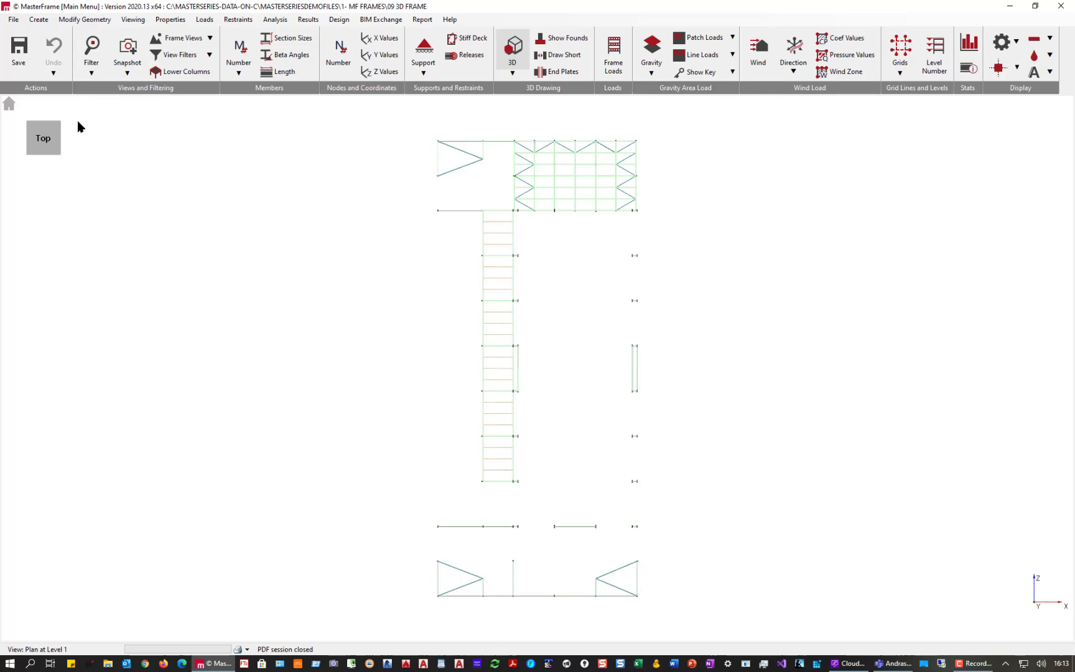
click(10, 105)
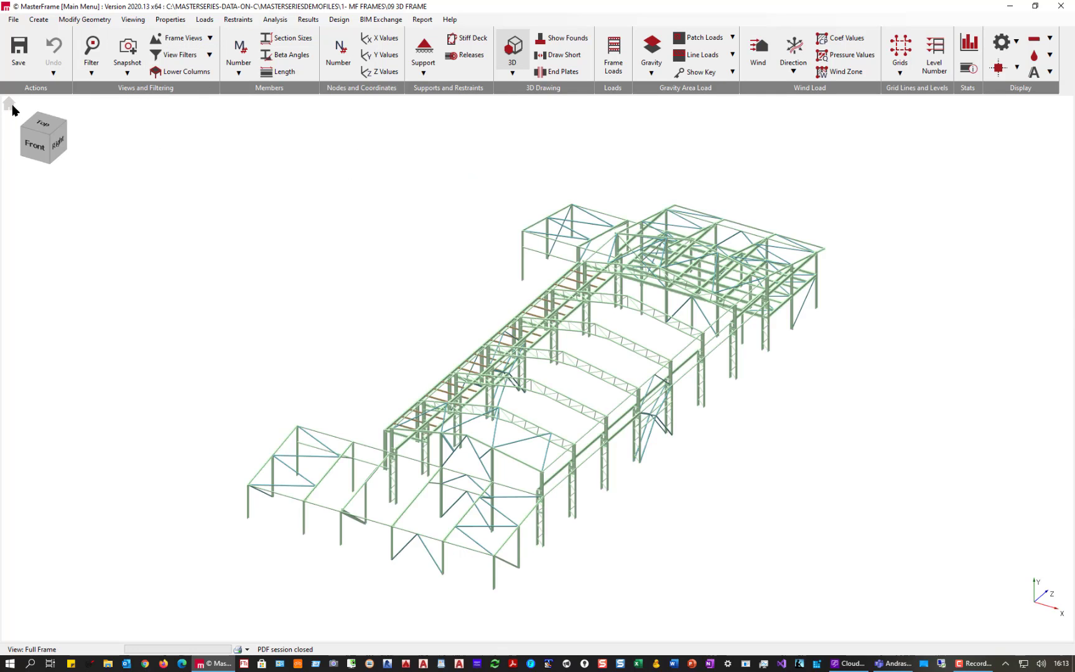
Open the levels and loading defaults for editing and delete all the existing inferred levels.
click(38, 21)
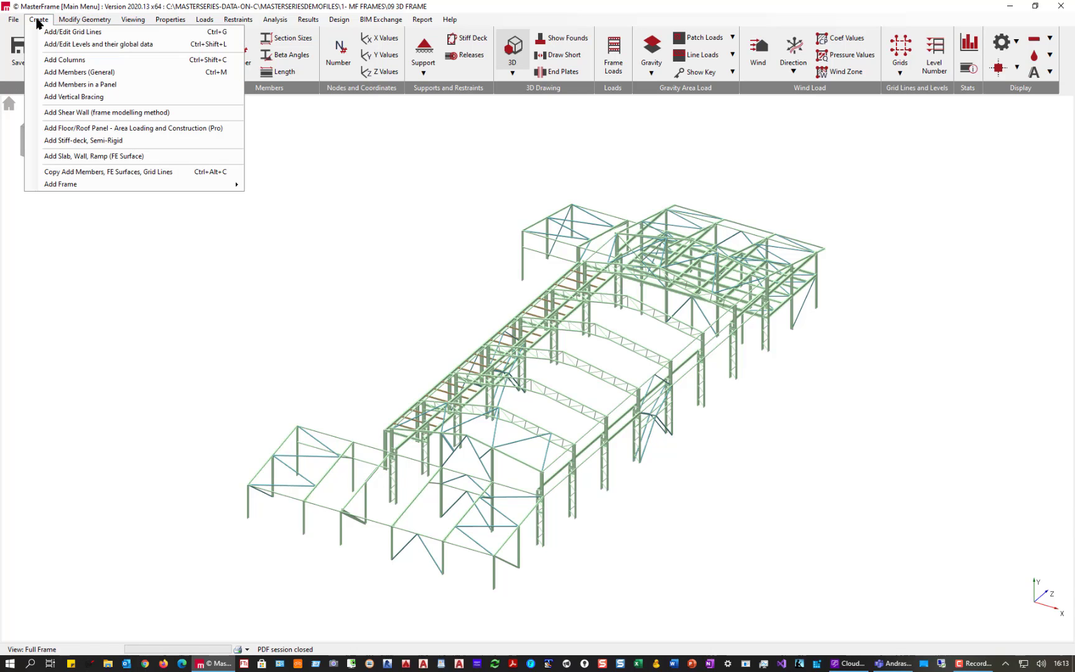
click(99, 44)
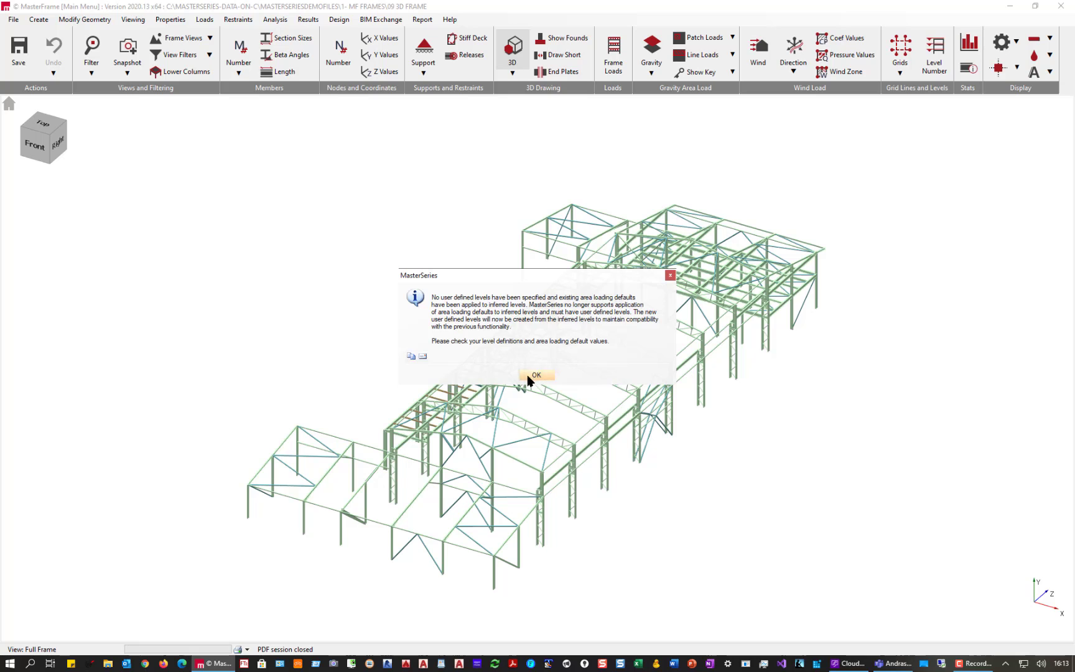
click(535, 375)
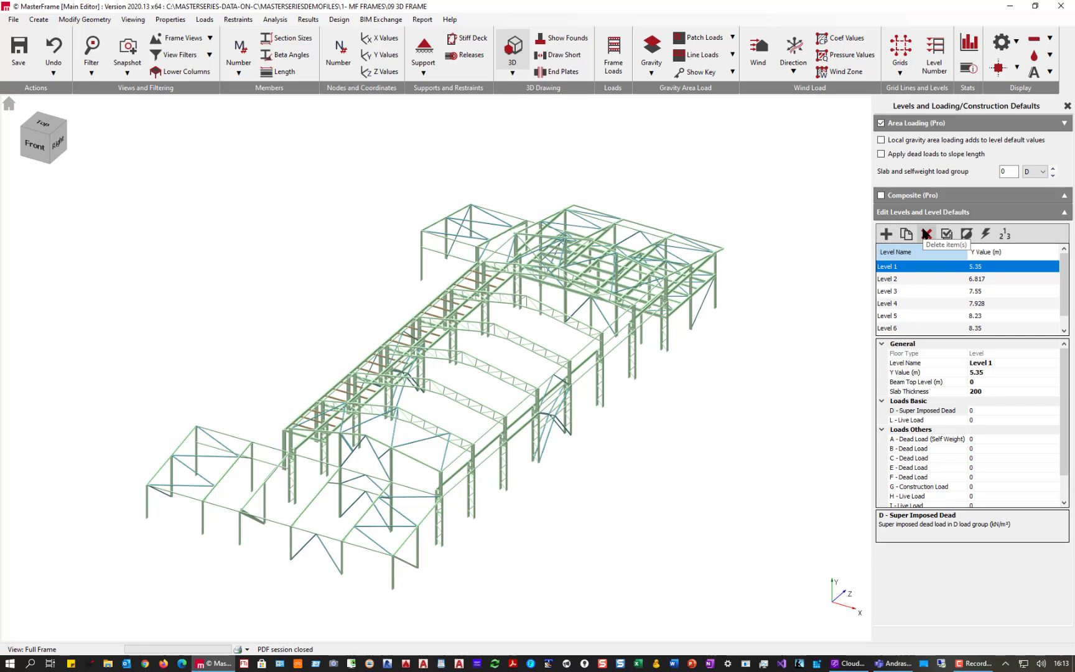
click(926, 234)
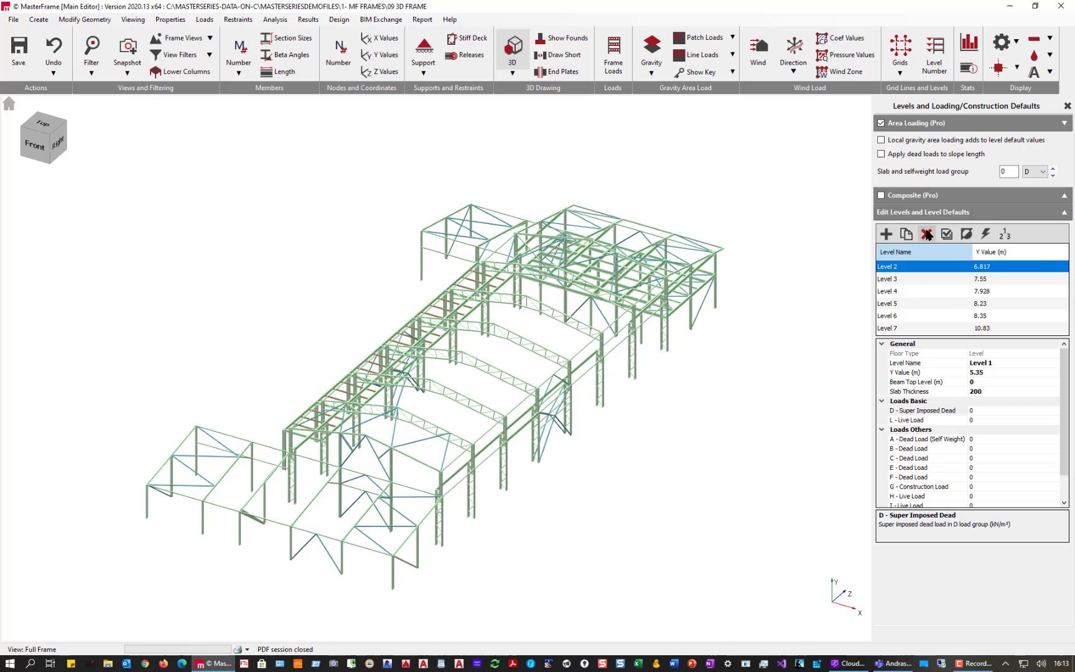
Add a level named Ground with a Y value of 0 m.
click(886, 233)
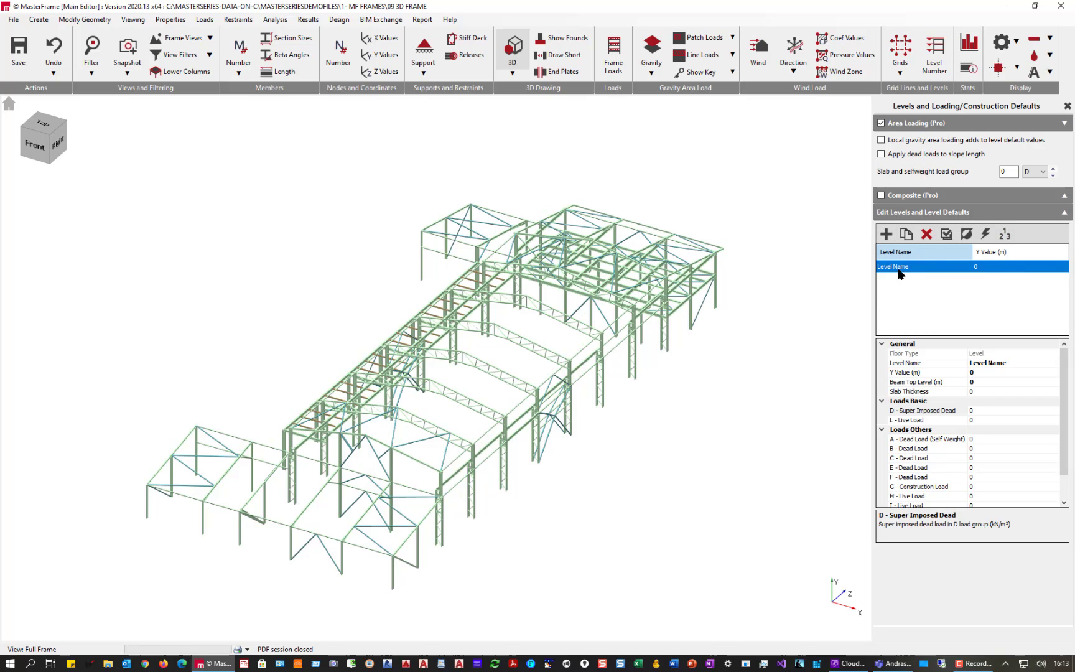
click(931, 364)
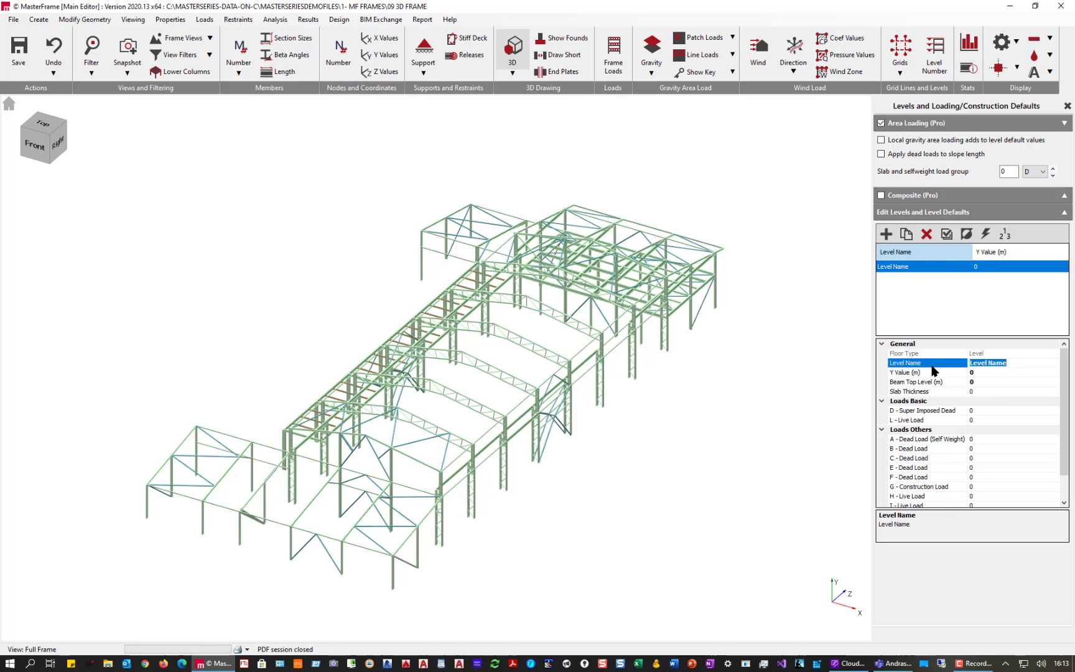
text(Ground)
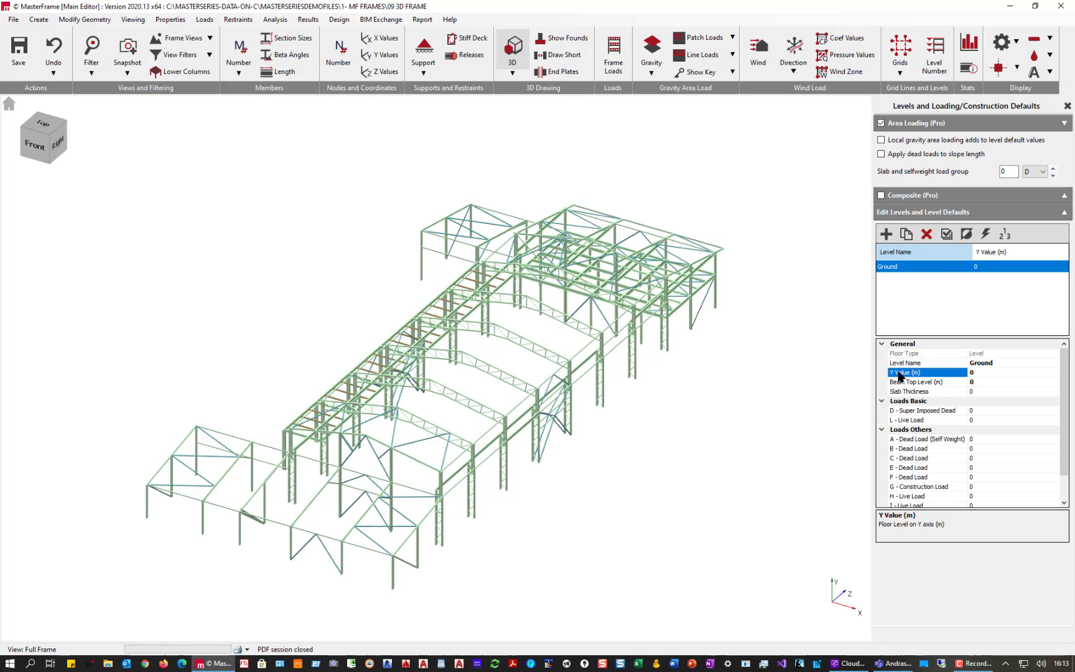
Add a second level named Mezz to the level list.
click(885, 234)
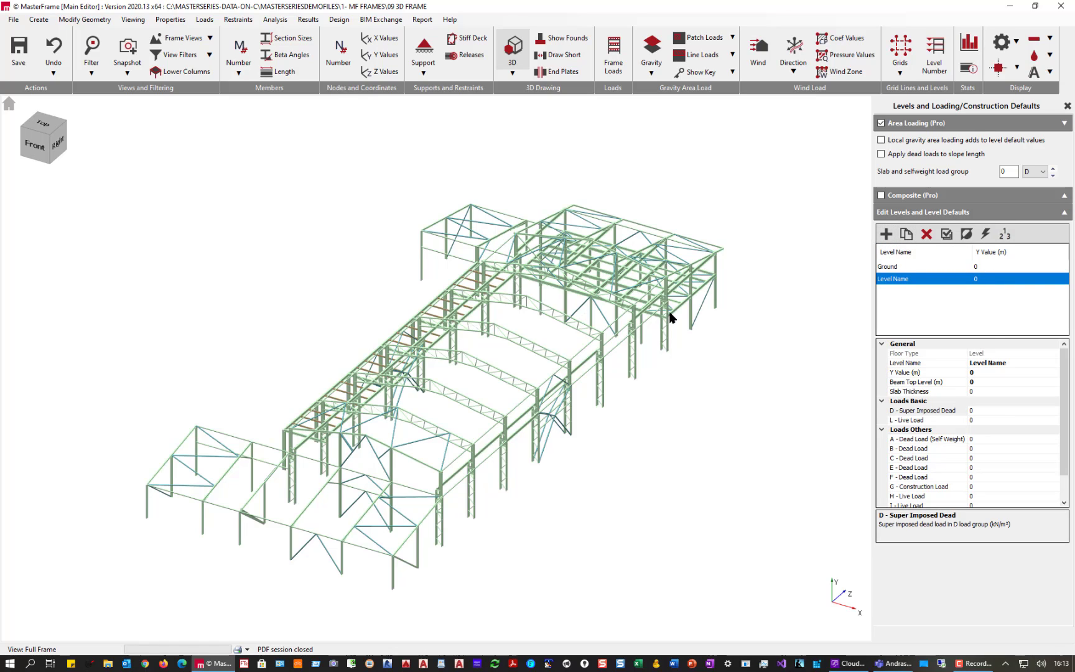
click(933, 363)
text(M)
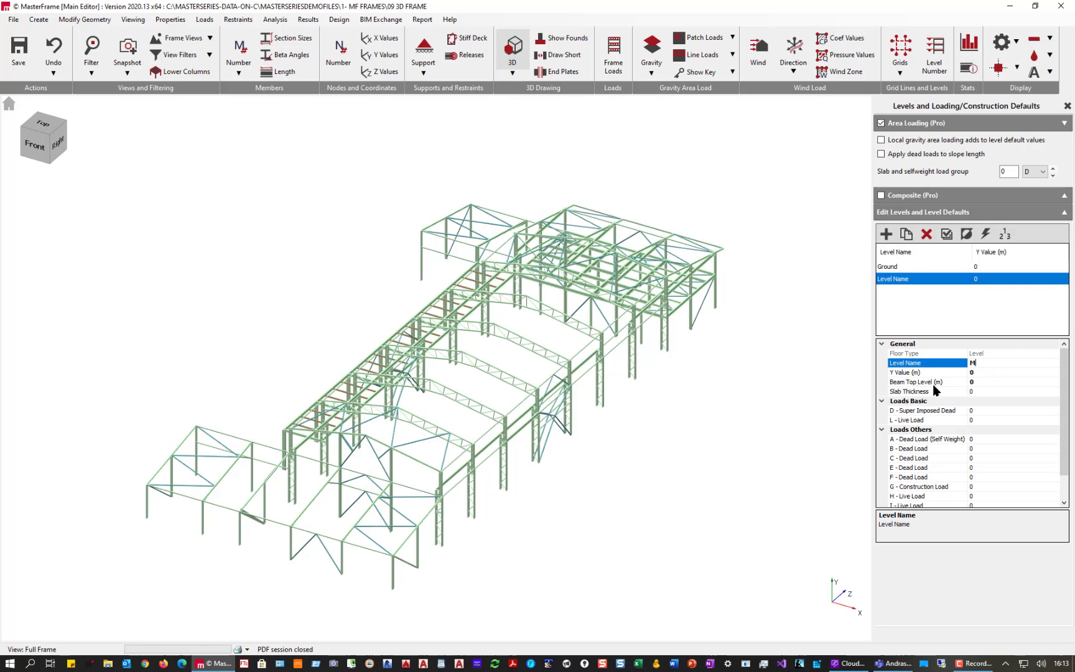
text(ezz)
Display the Y values of the nodes and set the Mezz level's Y value to 5.35 m.
scroll(726, 268, up, 6)
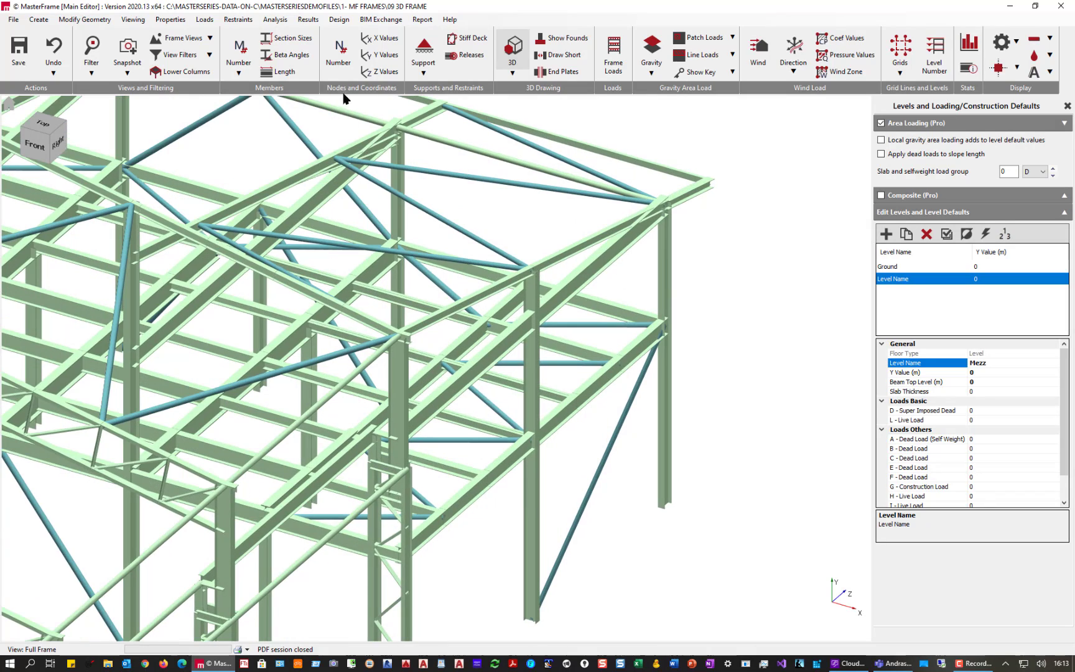
click(378, 55)
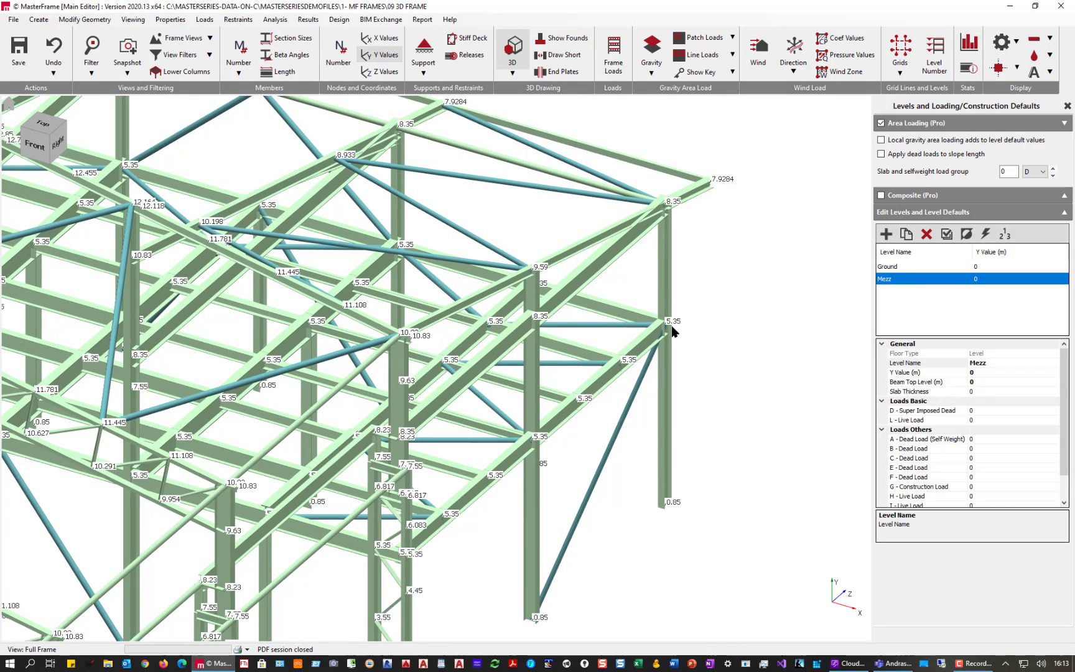
click(973, 373)
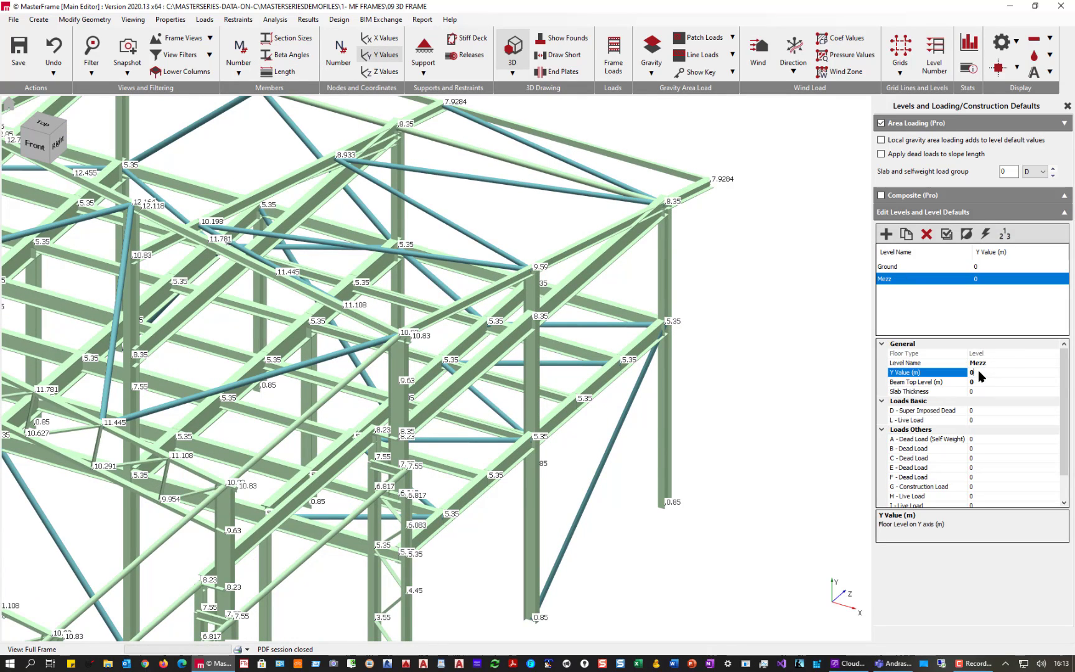
drag(977, 372, 951, 372)
Hide the nodes' Y values and show the frame from the left side, close up on the eaves junction at the front end.
scroll(562, 355, down, 5)
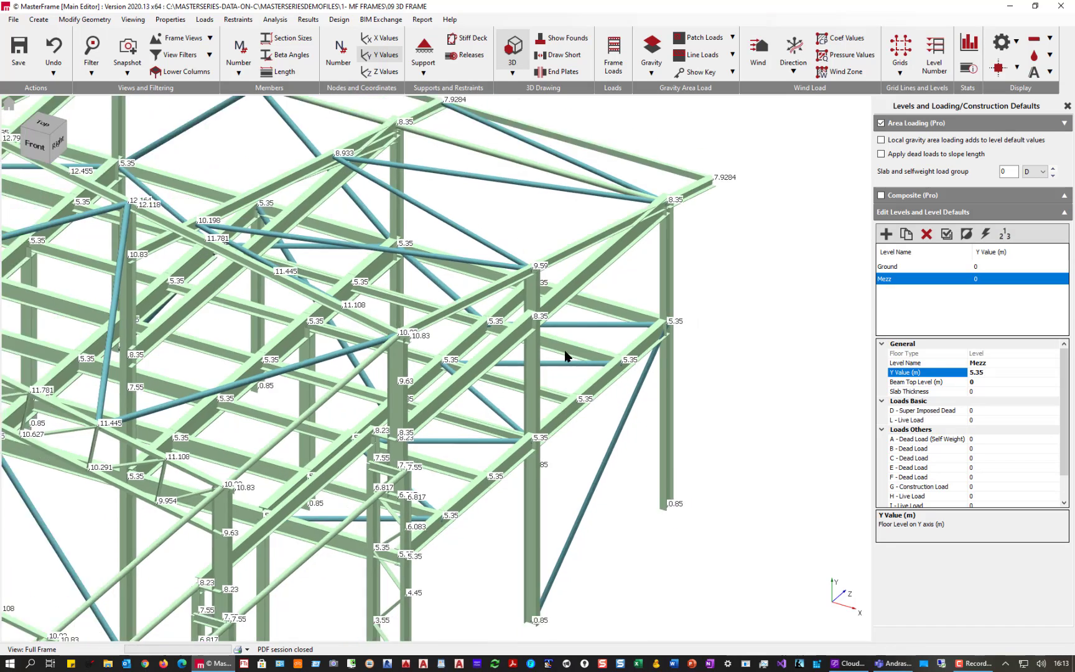
click(32, 144)
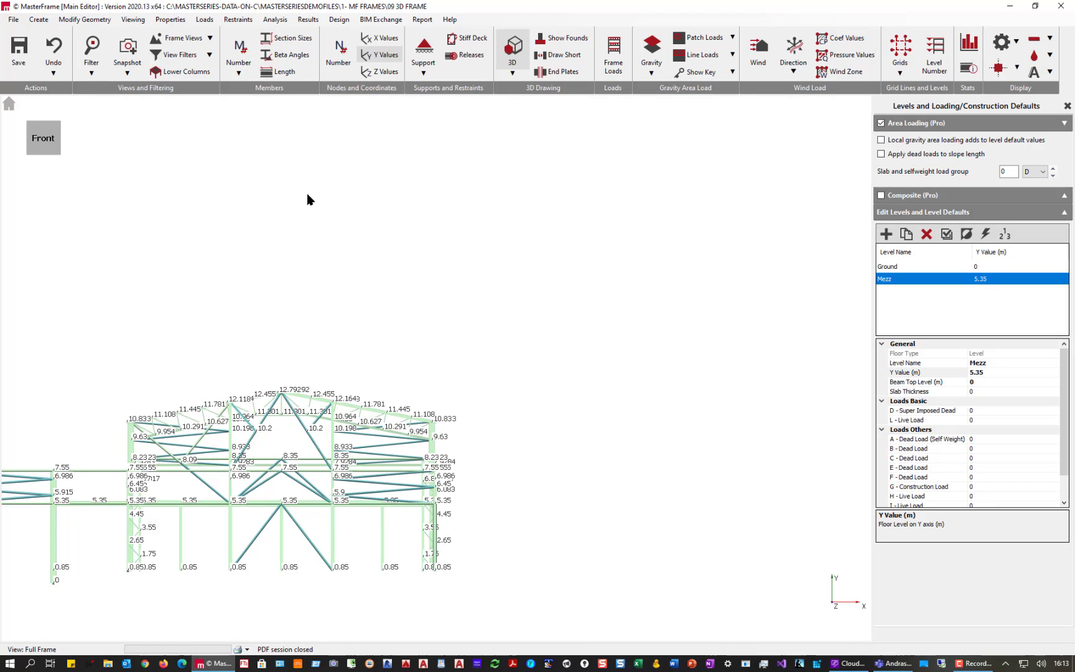
scroll(317, 423, down, 3)
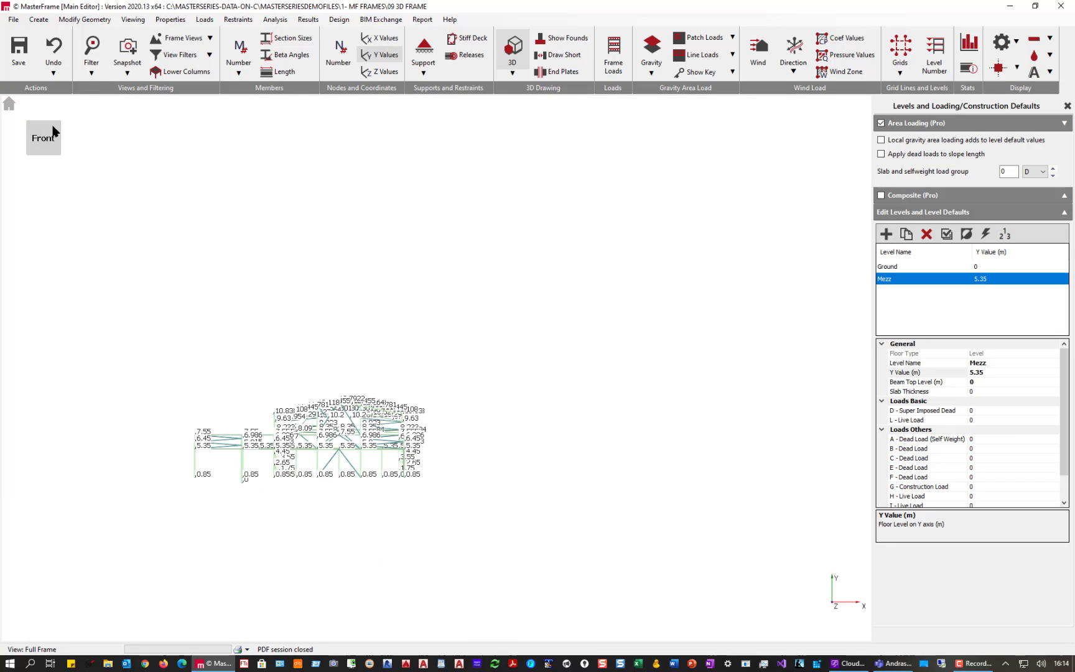
click(382, 56)
middle_drag(152, 412, 434, 432)
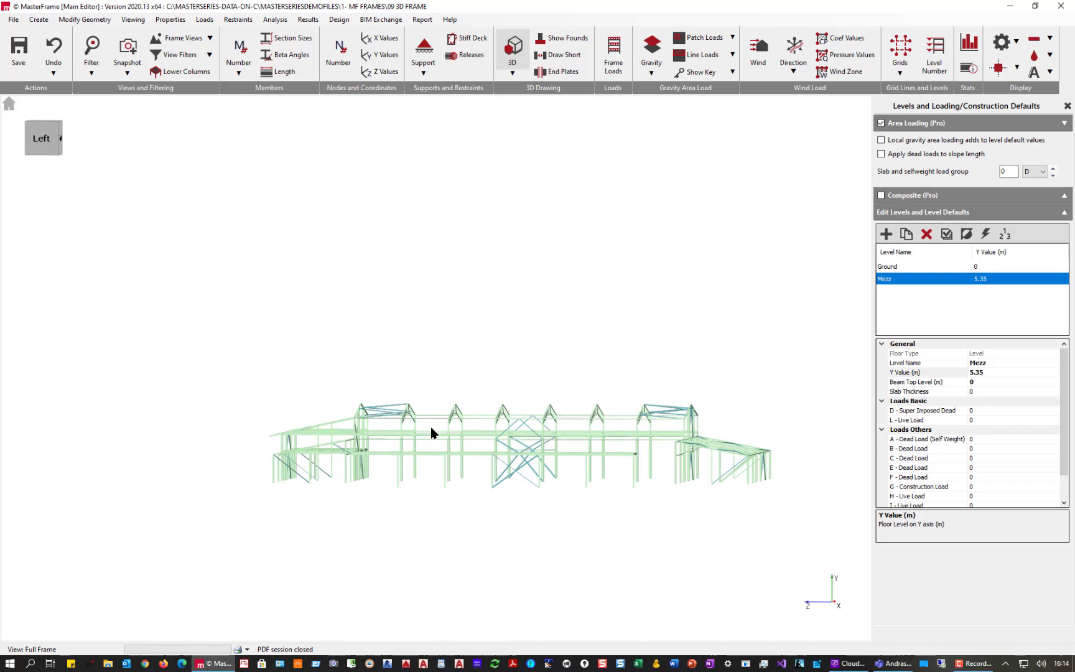
click(41, 136)
scroll(703, 445, up, 5)
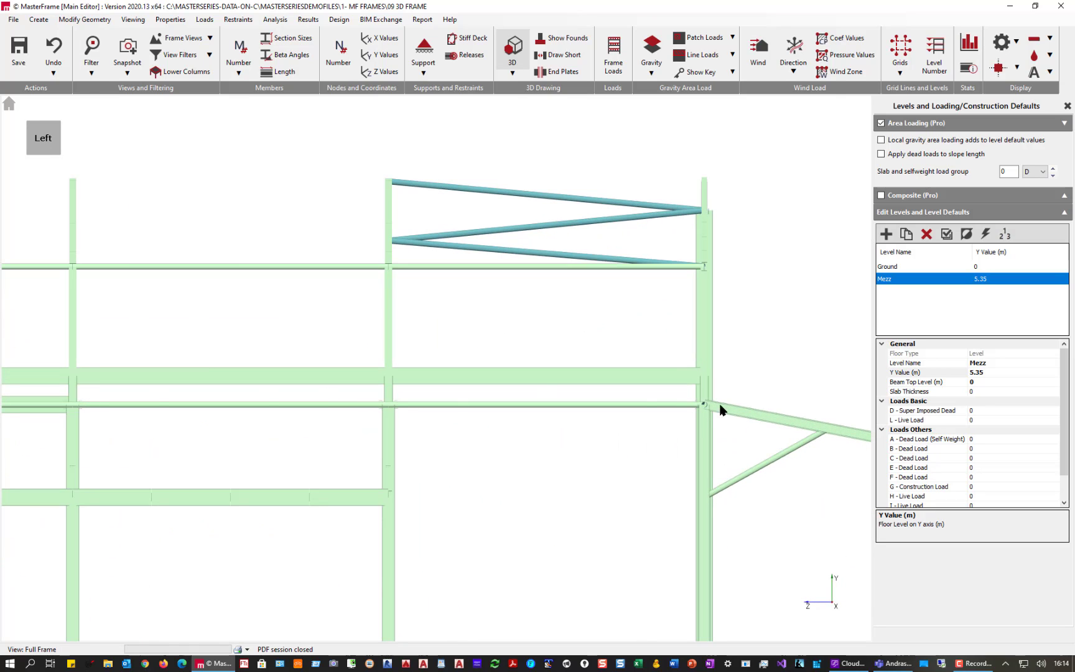
Add a third level named Eaves to the level list.
click(886, 235)
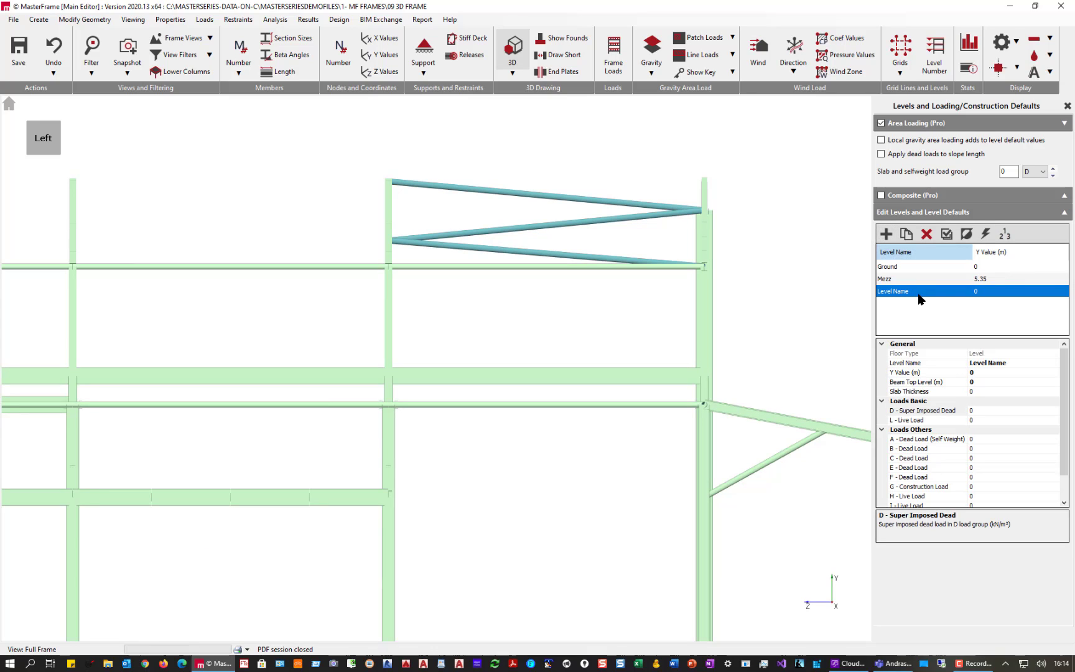
click(1001, 363)
click(919, 360)
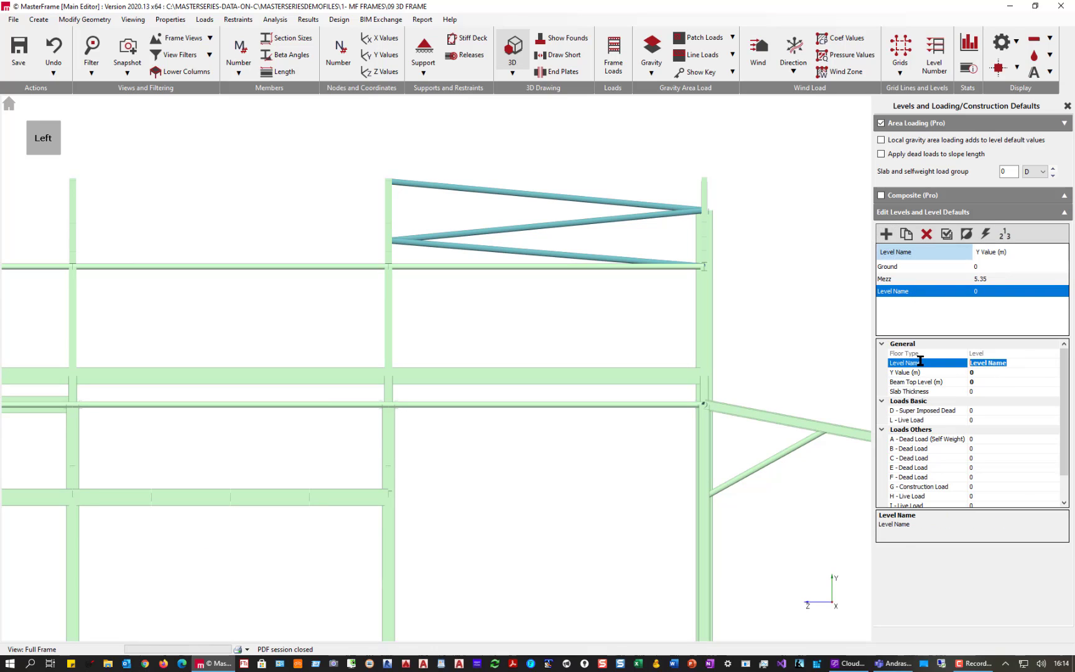
text(Eaves)
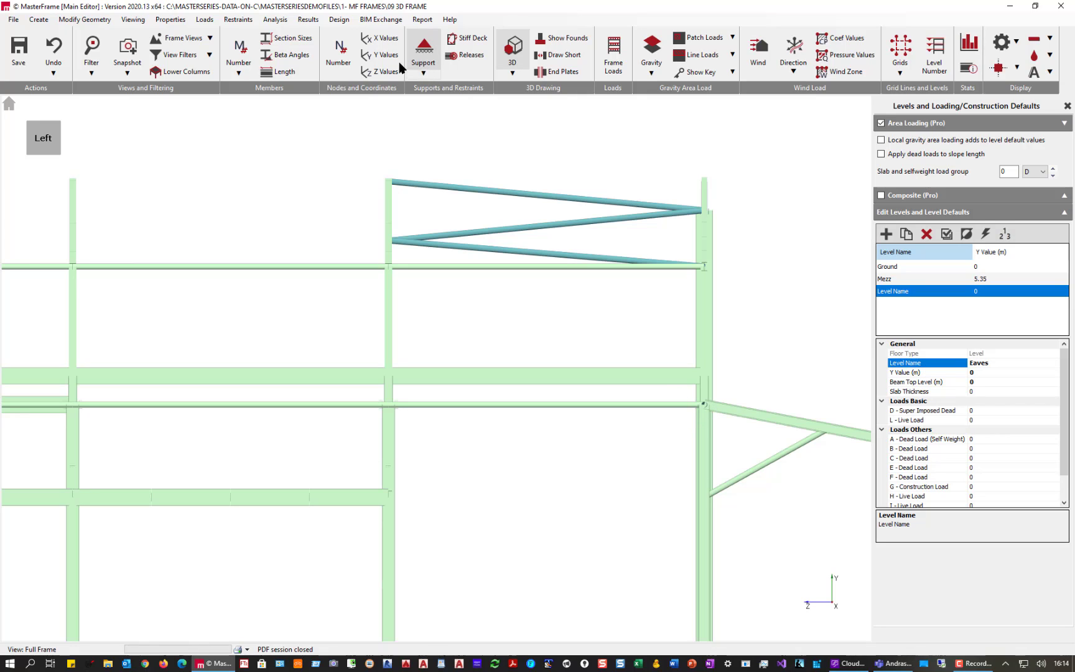
Set the Eaves level's Y value to 7.55 m and display the nodes' Y values.
click(379, 55)
click(378, 56)
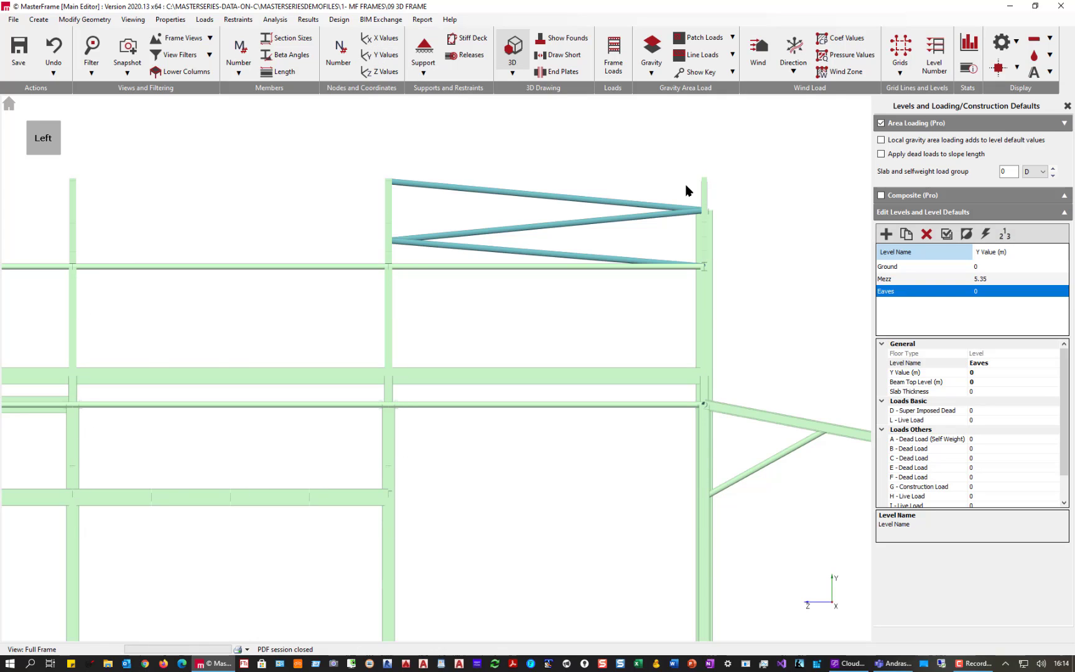
click(981, 373)
drag(981, 373, 956, 368)
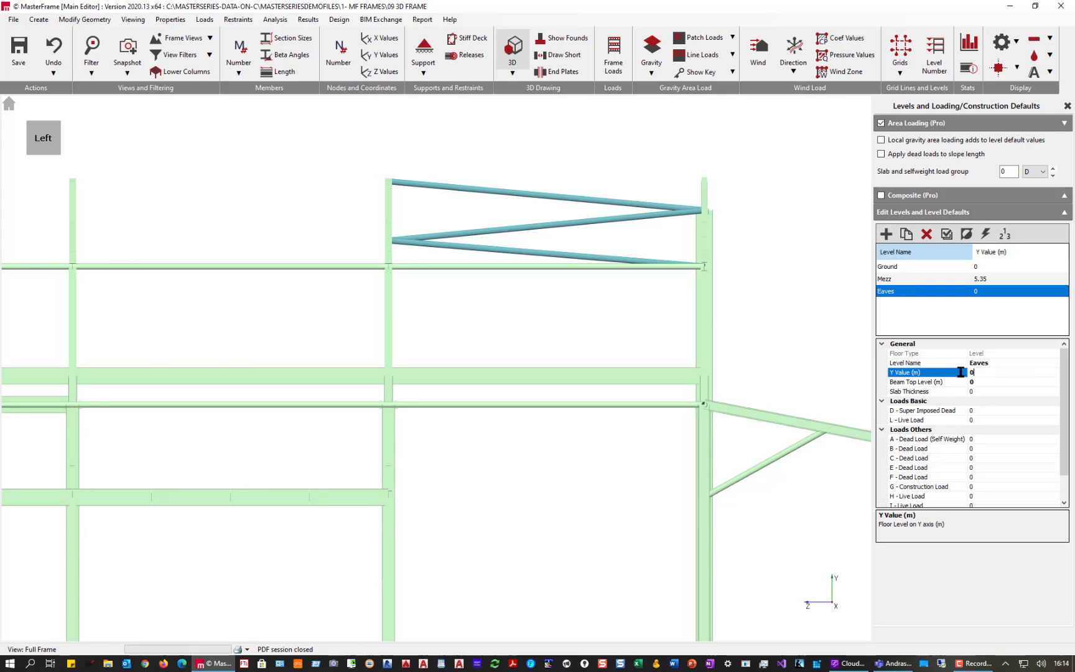
text(7.55)
click(384, 57)
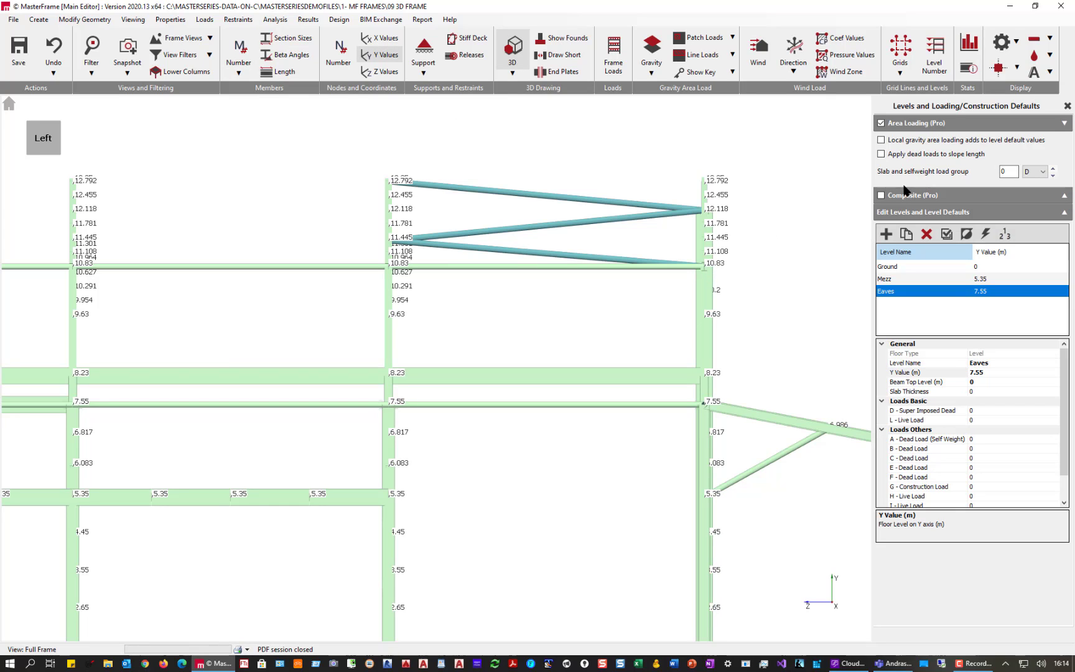
Add a fourth level named Roof with a Y value of 10.83 m and close the level settings.
click(886, 234)
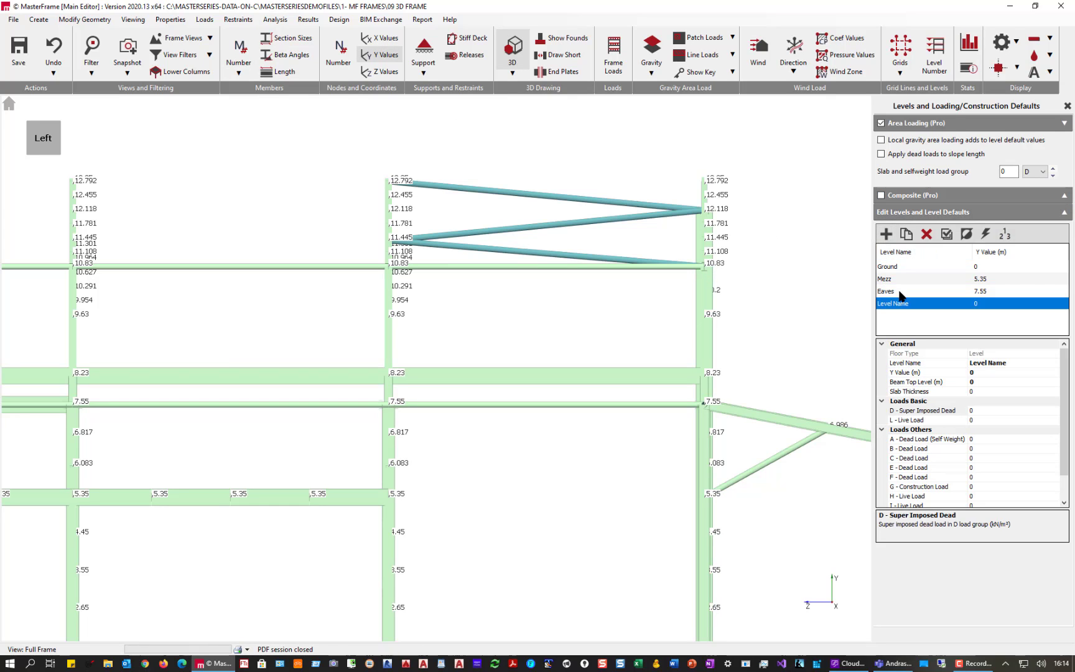
click(921, 365)
text(Ro)
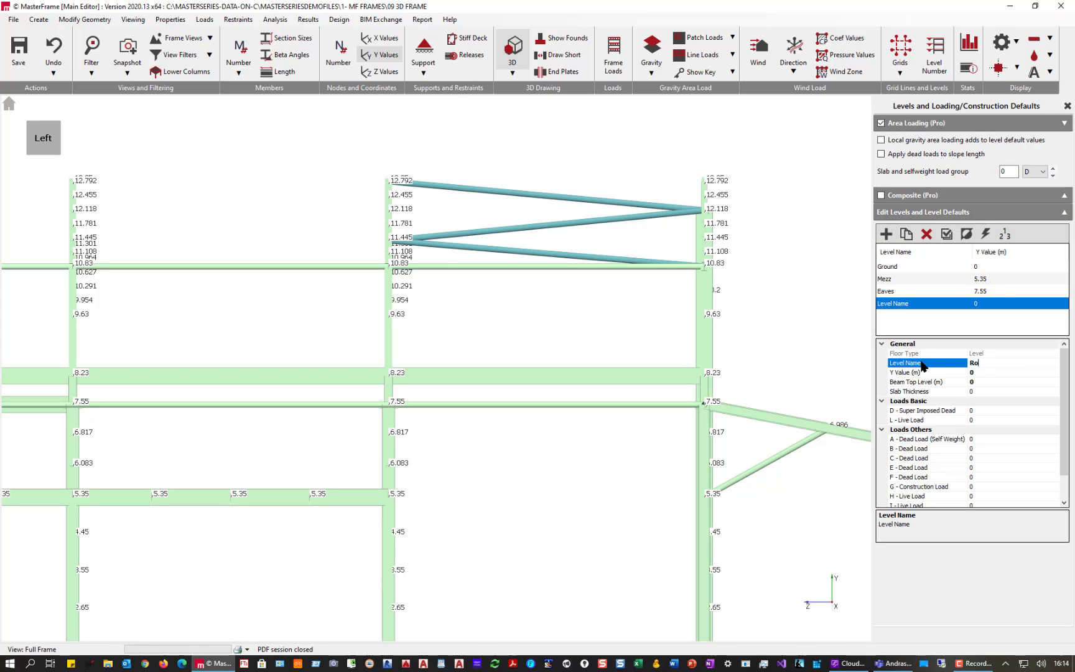
text(of)
click(918, 373)
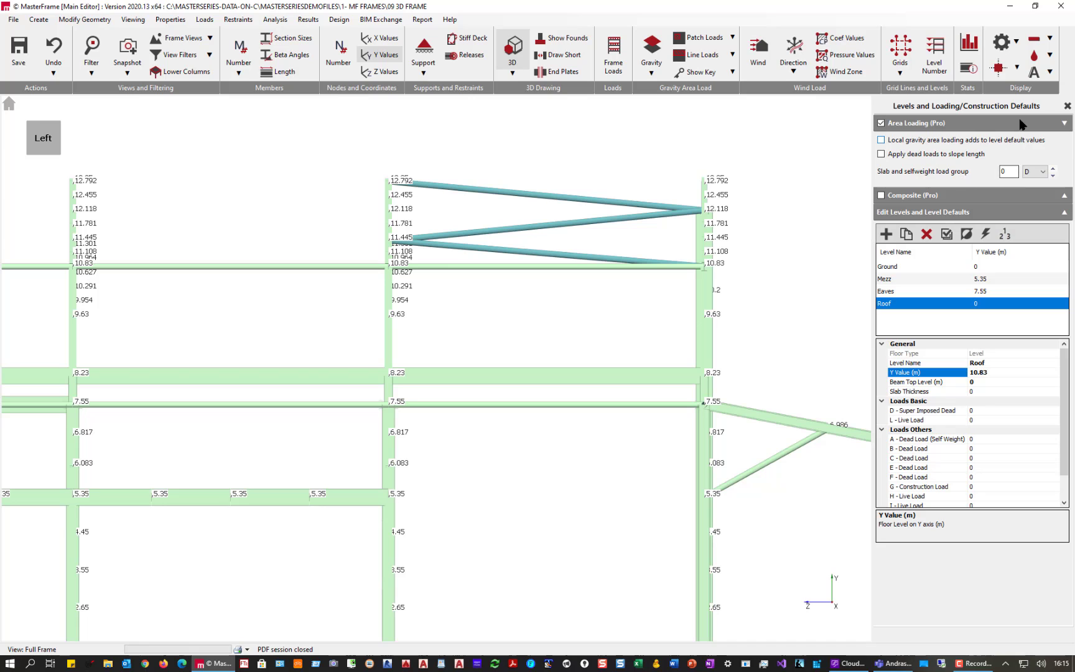
click(1066, 105)
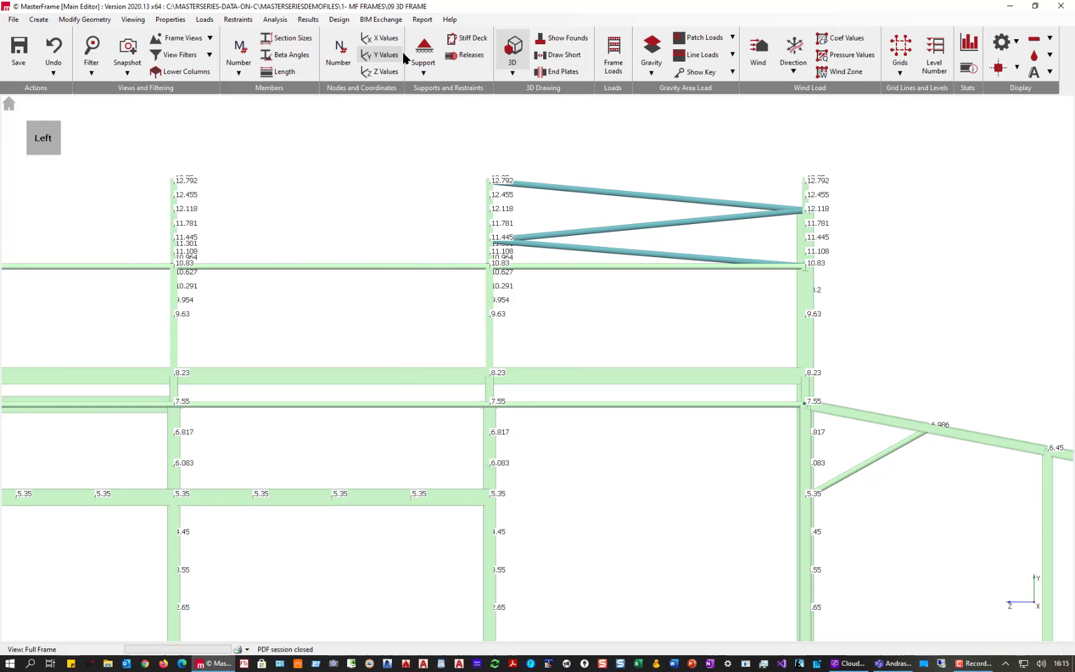
Hide the nodes' Y values in the home 3D view and look through the list of frame views.
click(10, 104)
click(180, 41)
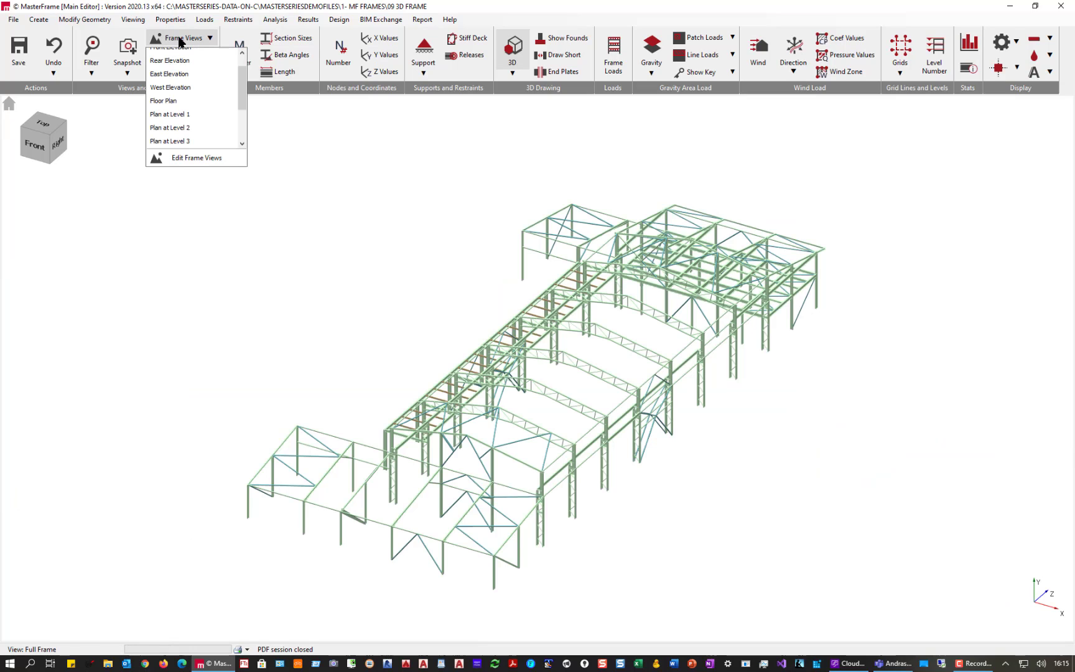
scroll(189, 124, down, 3)
scroll(190, 122, up, 3)
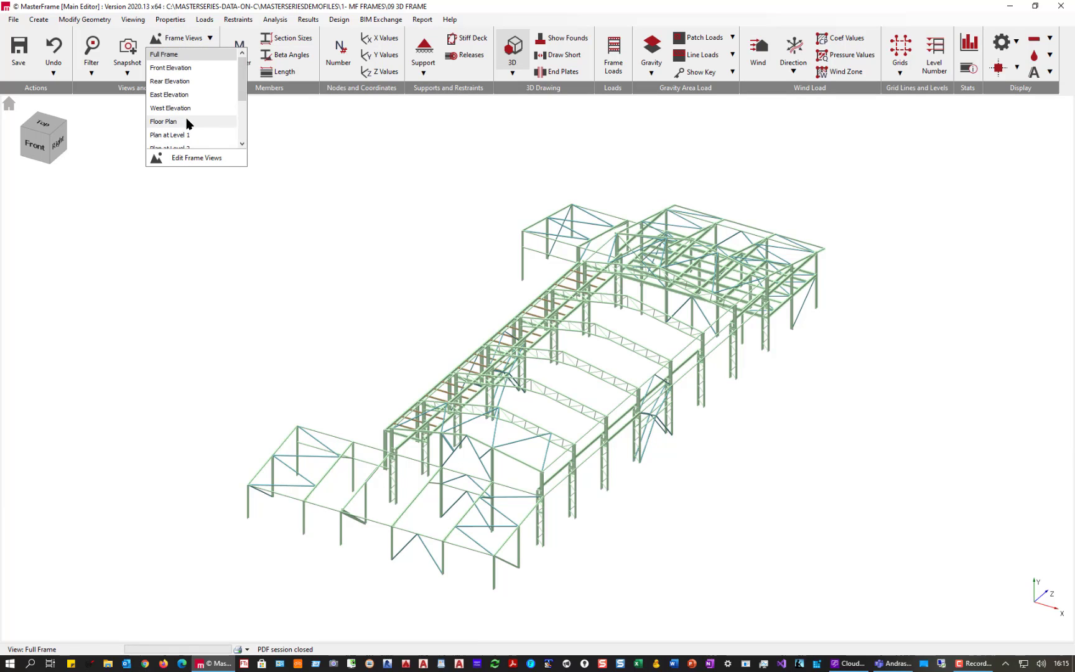
scroll(187, 123, down, 2)
scroll(190, 117, up, 2)
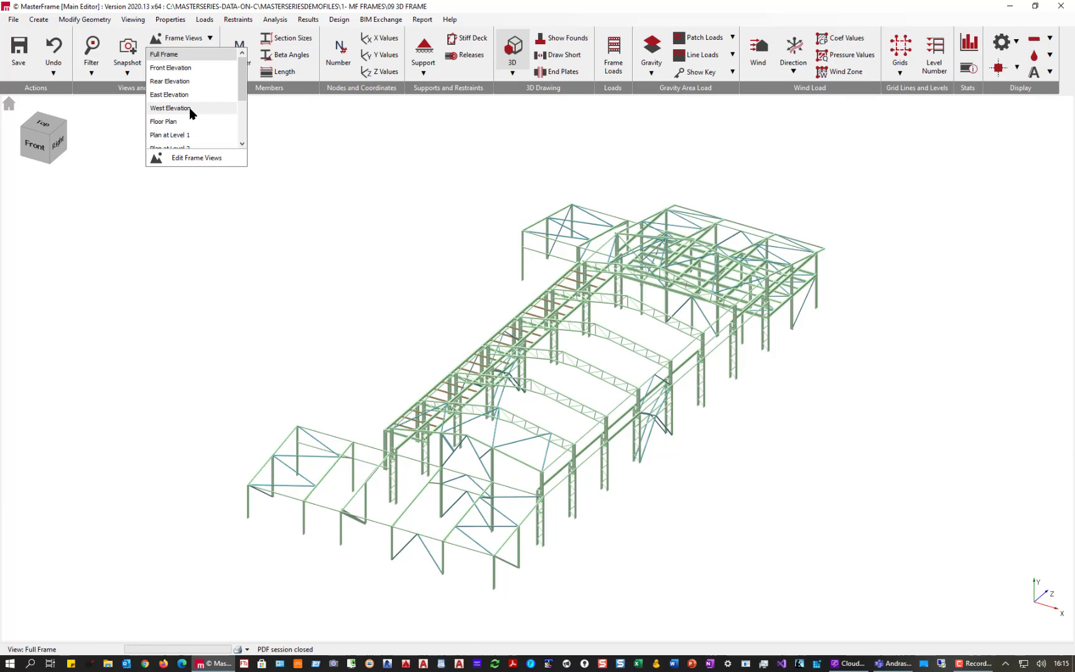
Delete all existing frame views and turn on automatic generation of frame views.
click(211, 159)
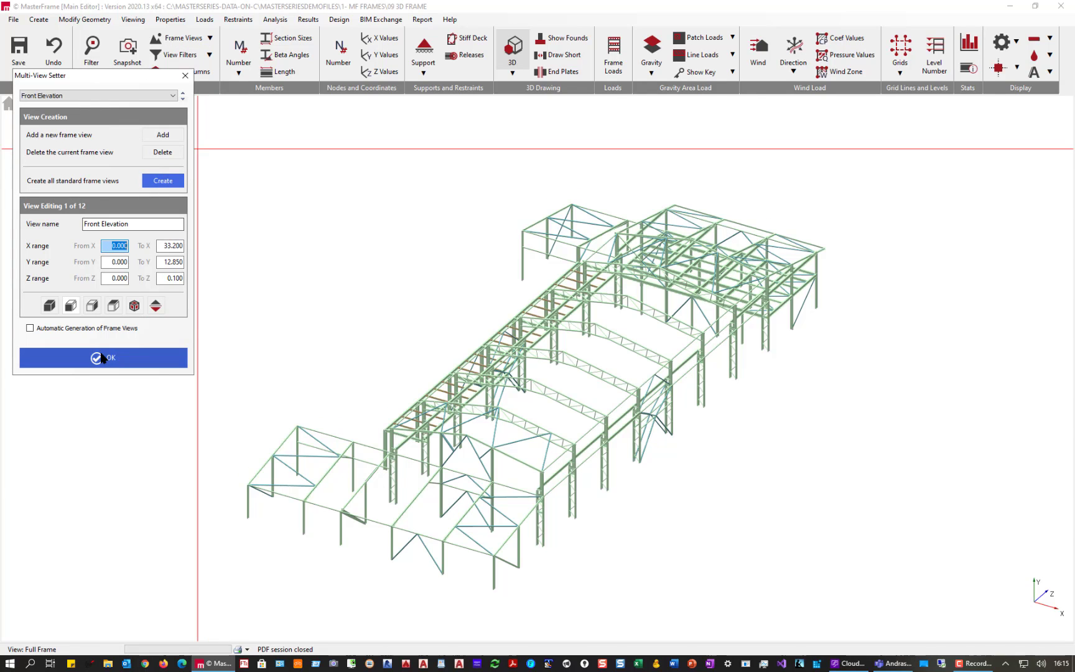
click(160, 154)
click(160, 154)
click(160, 153)
click(161, 154)
click(160, 153)
click(161, 153)
click(161, 154)
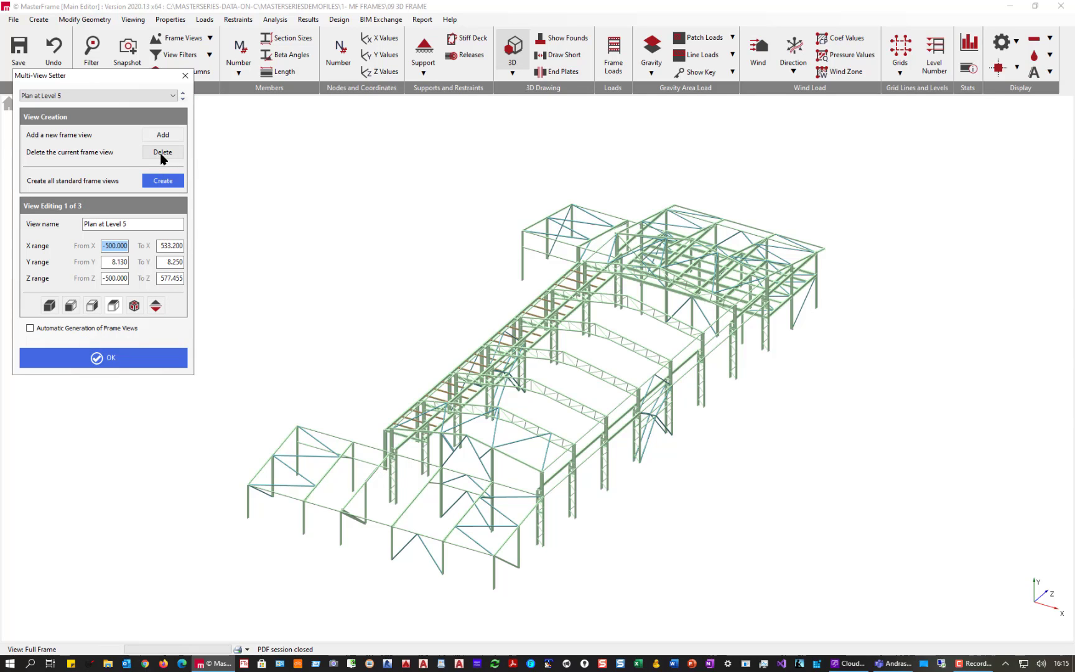
click(161, 154)
click(161, 153)
click(161, 153)
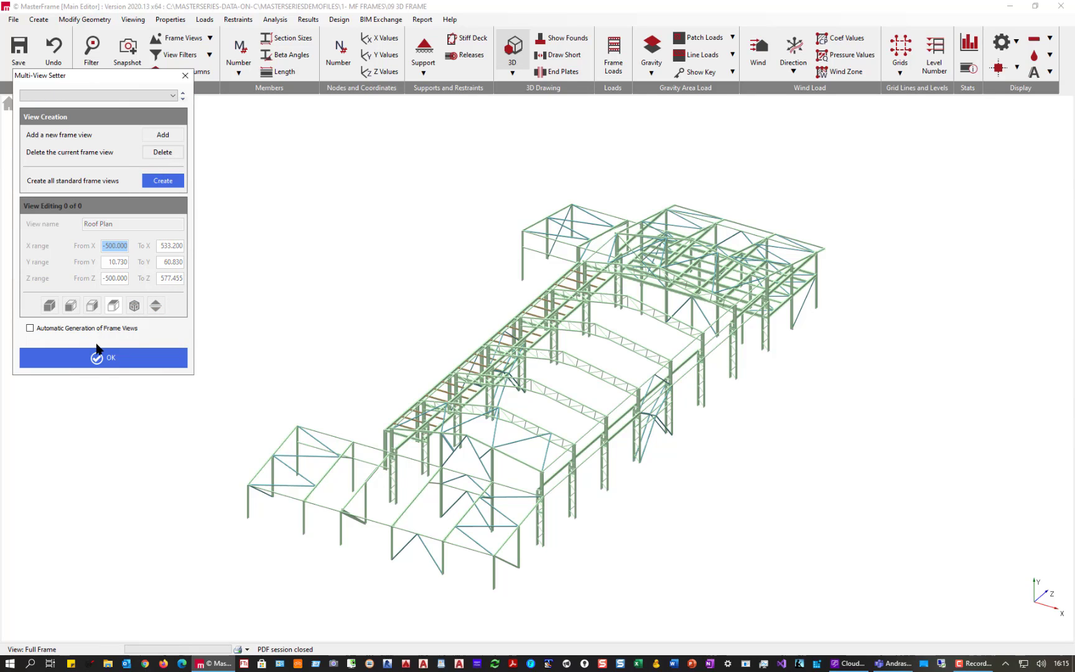
click(41, 328)
click(112, 357)
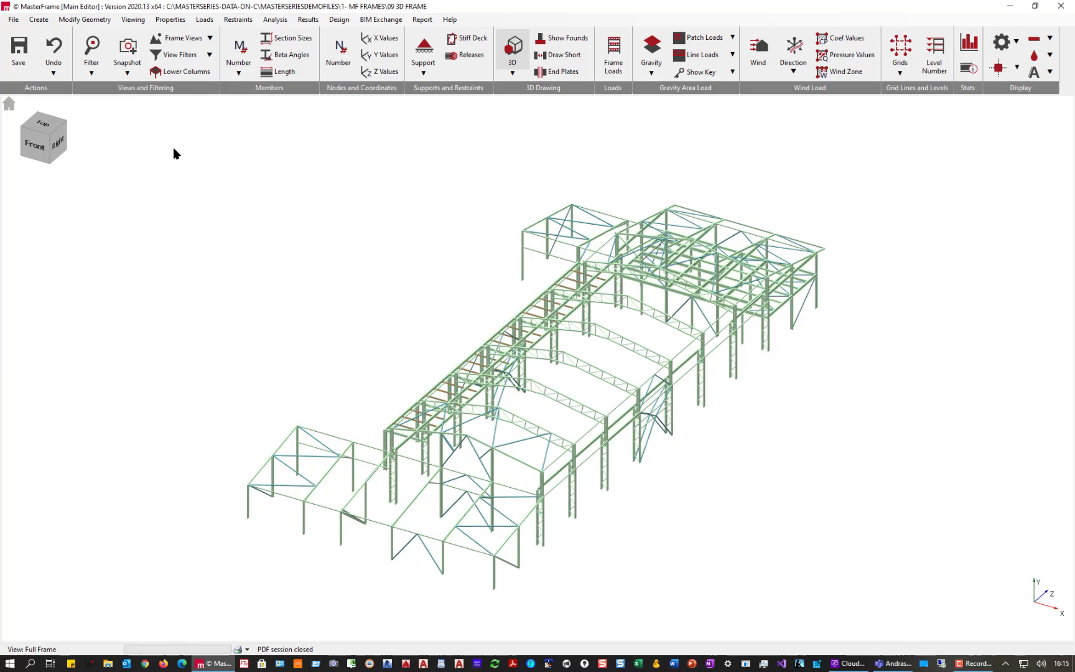
View Plan at Level 1, Plan at Level 2 and Roof Plan one after another, and return to Full Frame.
click(210, 41)
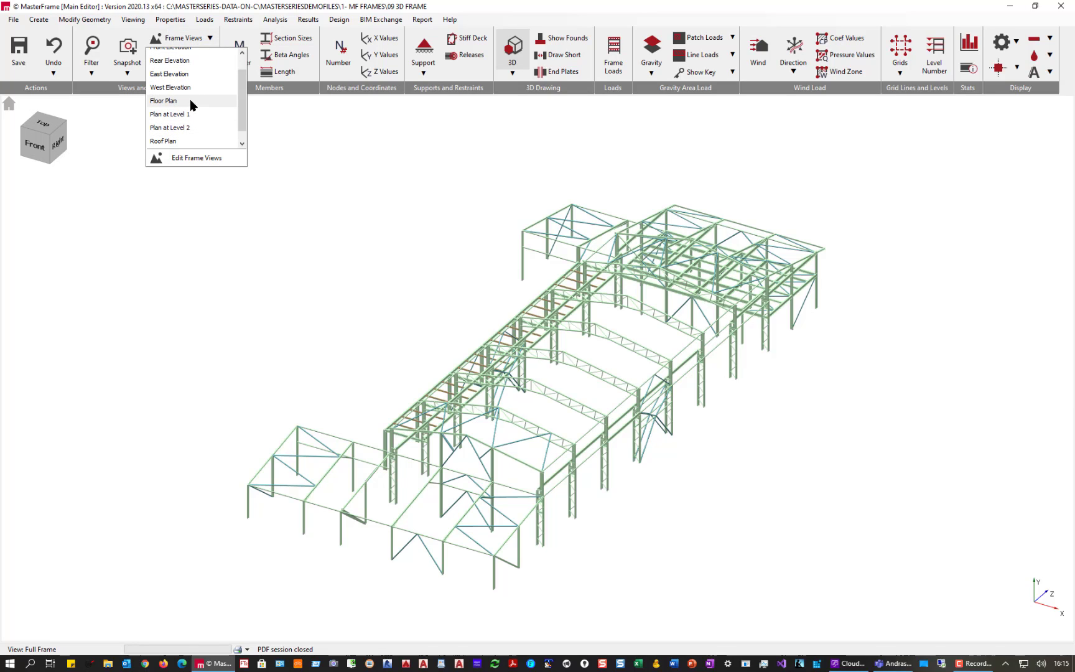
click(168, 114)
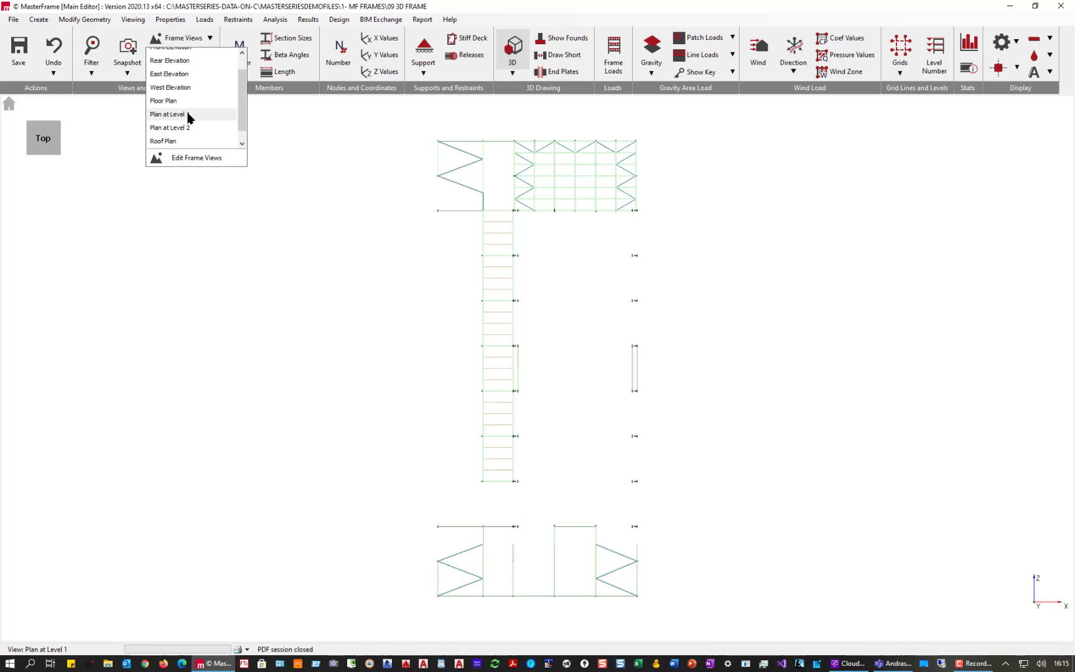
click(185, 129)
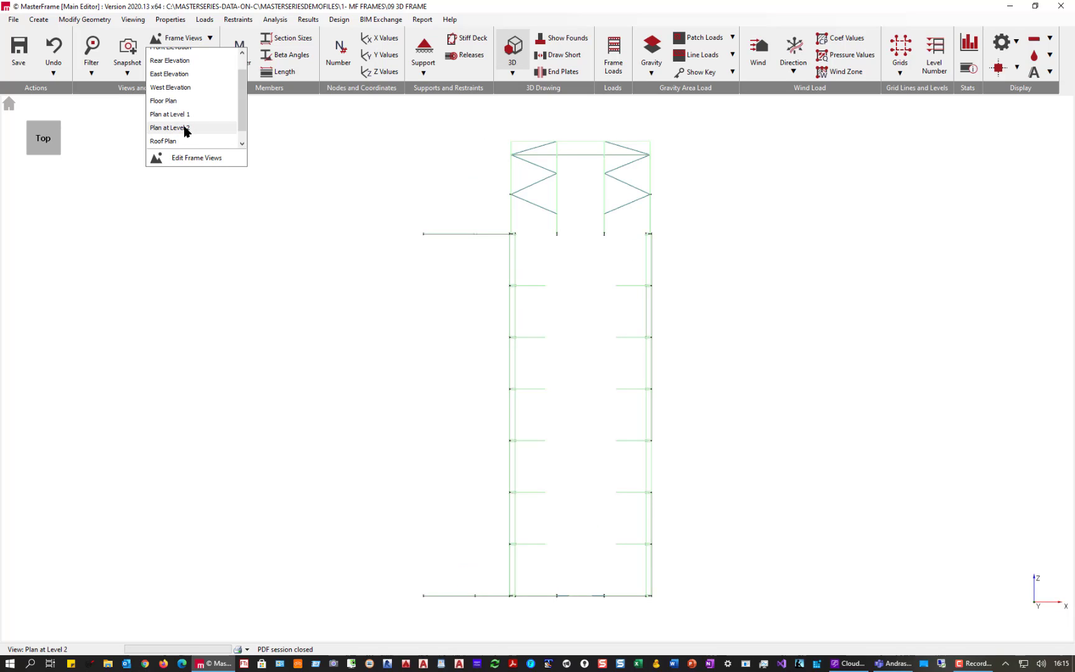
click(169, 143)
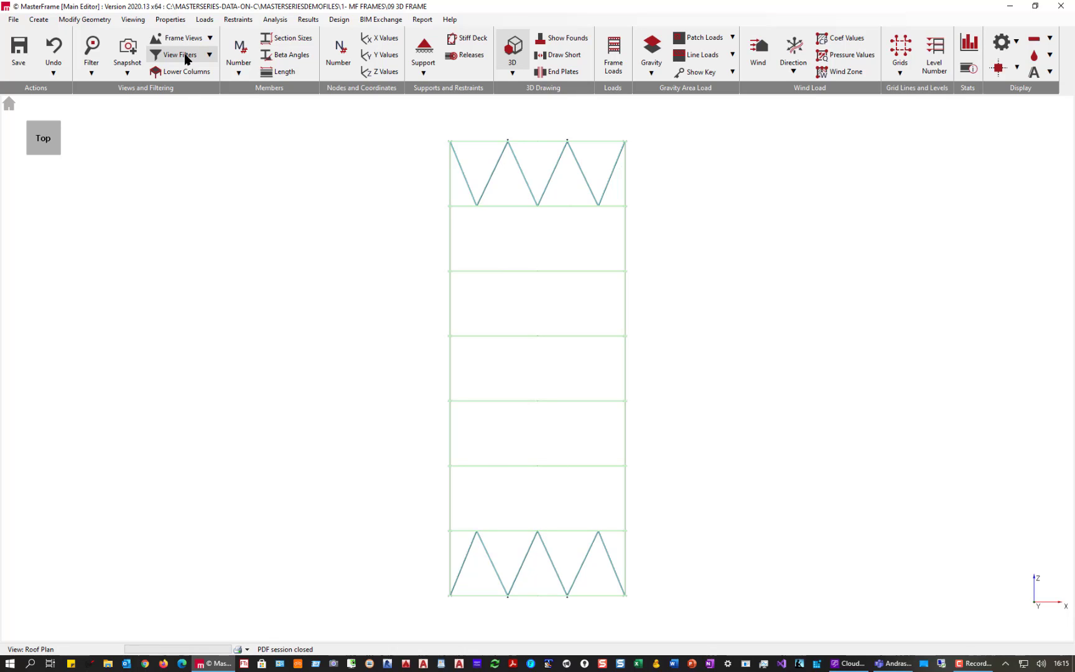
click(192, 38)
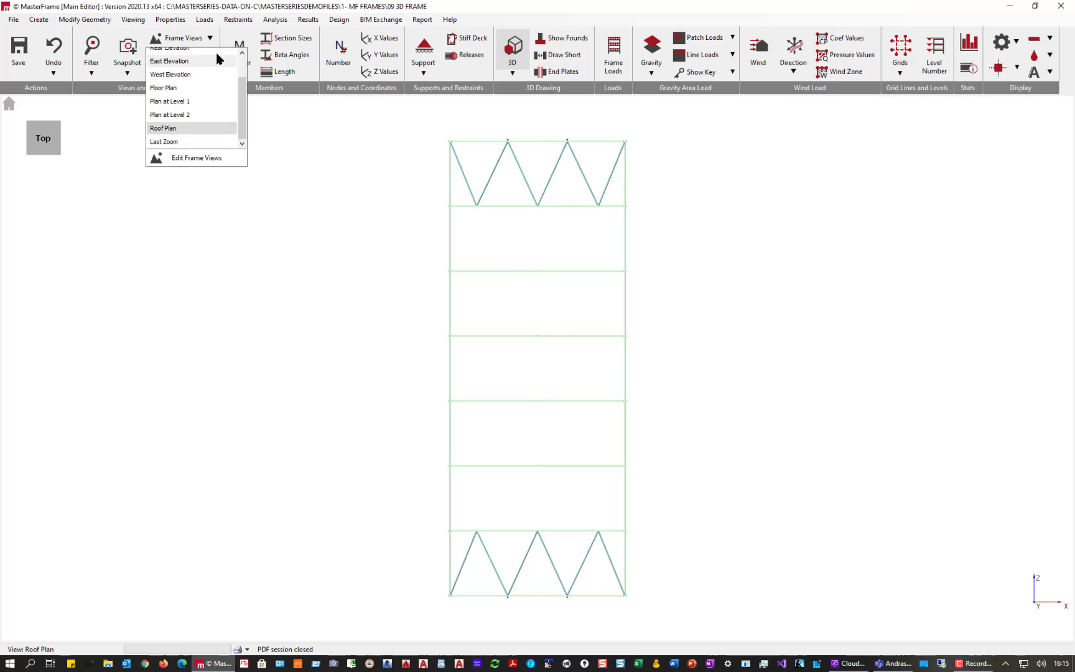
scroll(179, 55, up, 1)
click(167, 54)
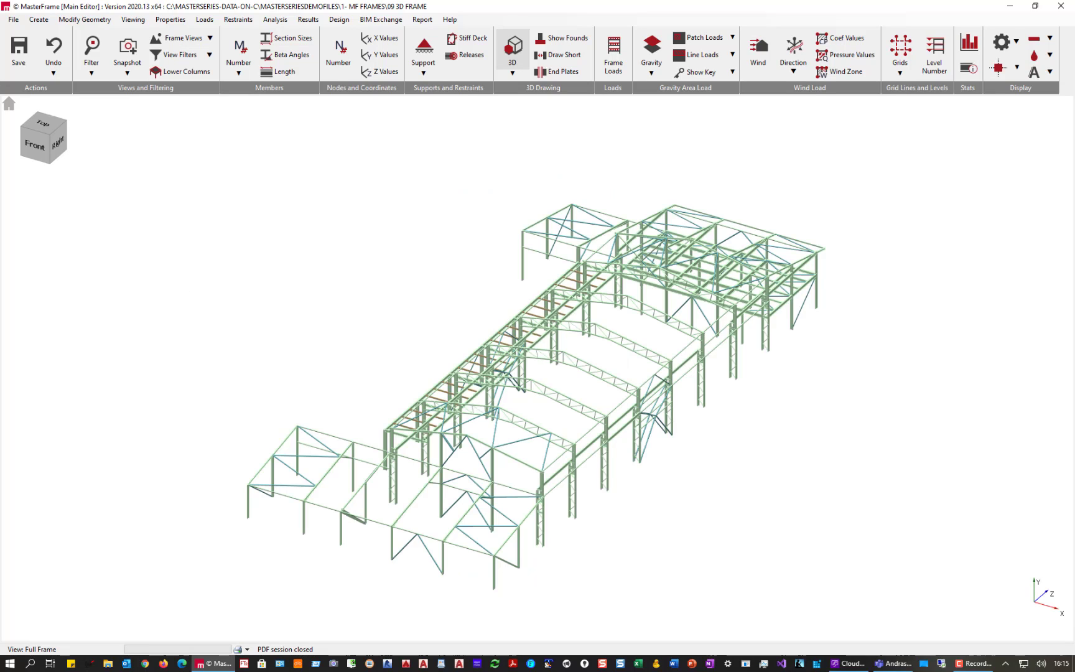
Open the grid line editor and, in top view, draw orthogonal Set 1 (X) grid lines at Z = 0, 11.5, 19, 26.5 and 34 m.
click(38, 20)
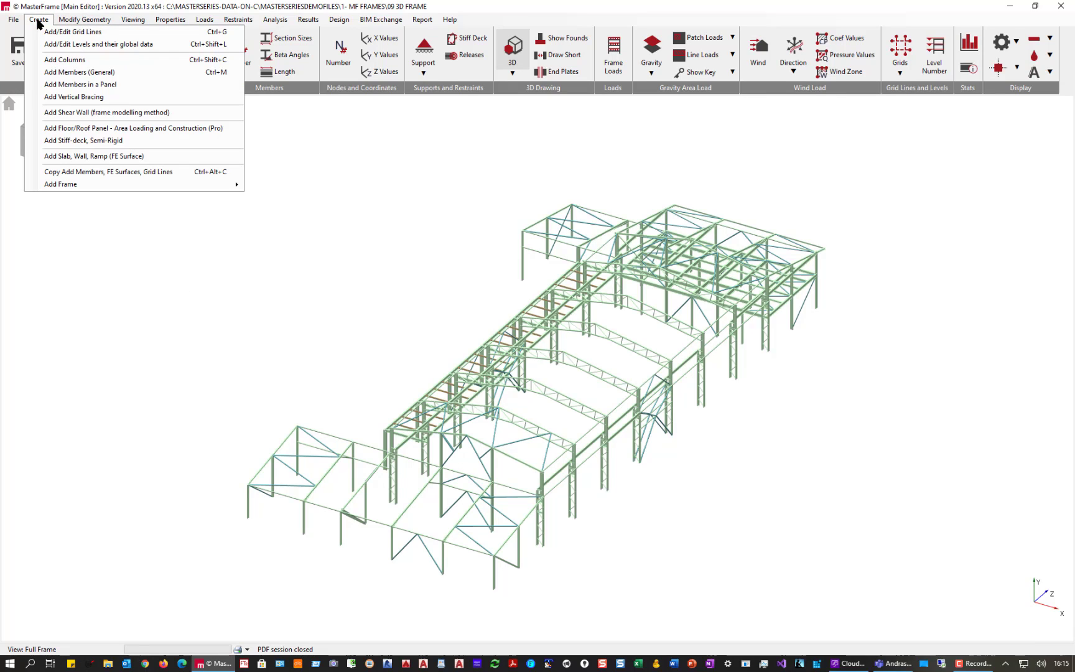
click(71, 34)
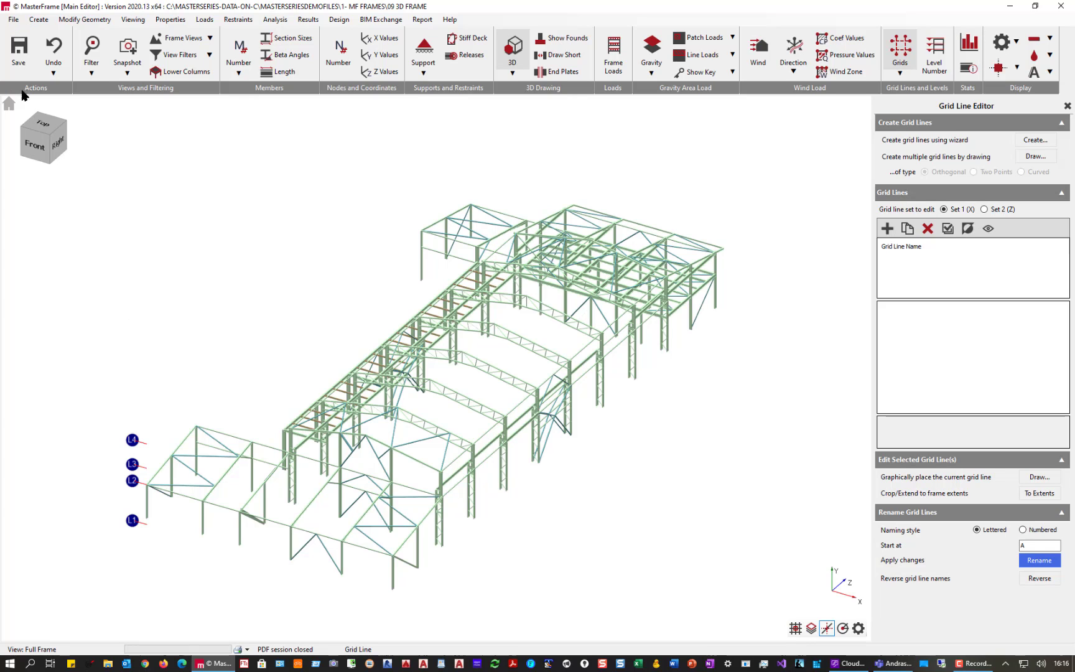
click(42, 126)
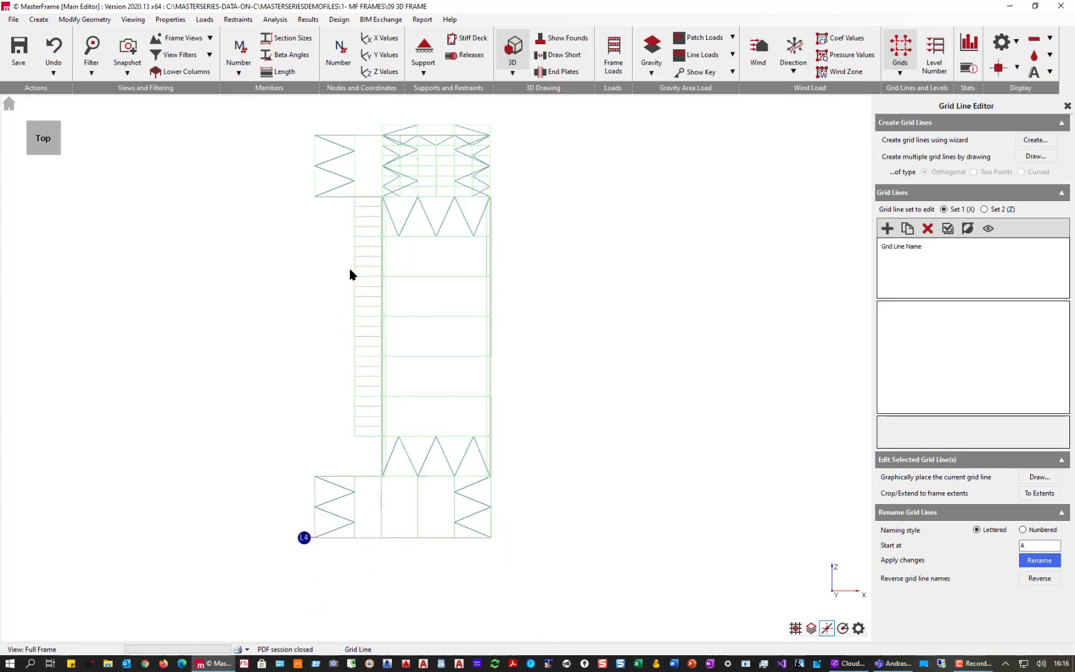
scroll(296, 328, up, 1)
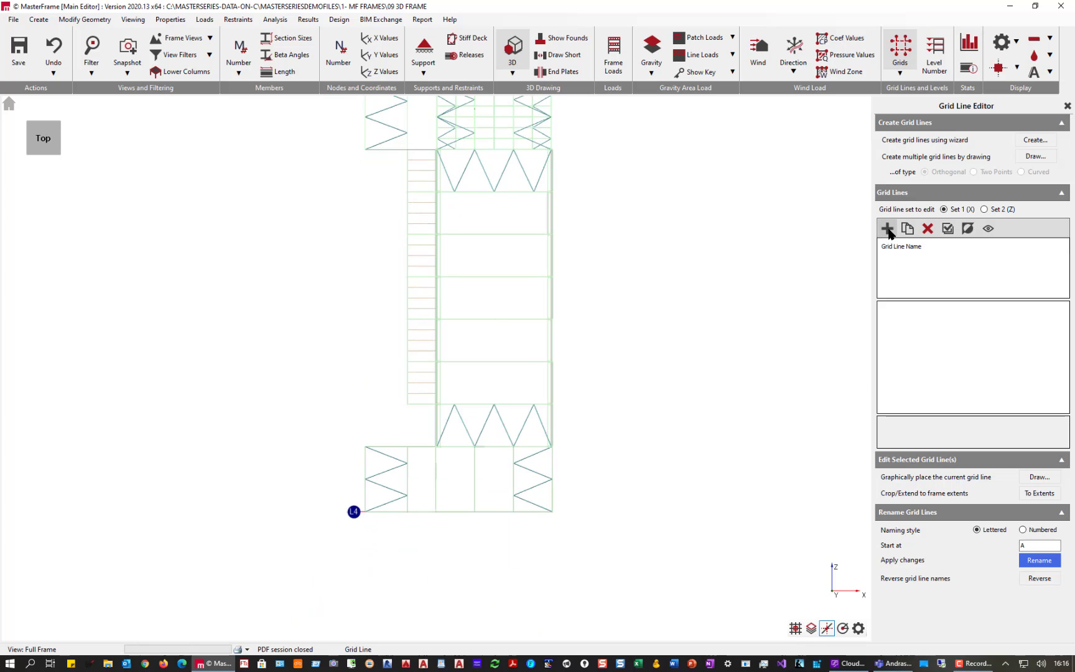
click(1035, 157)
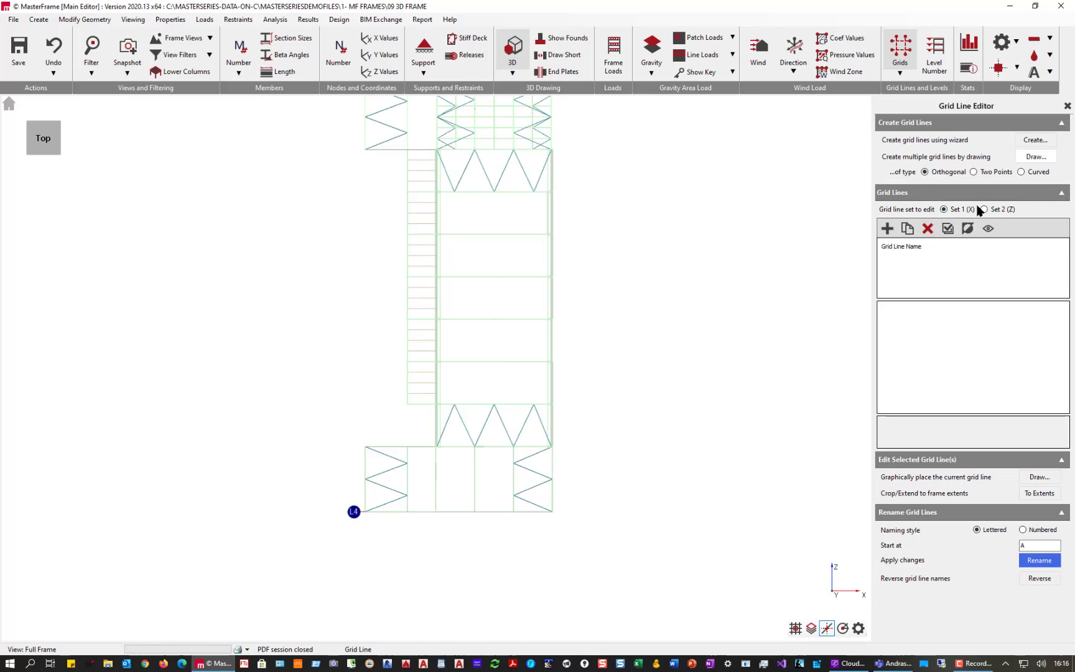
click(363, 513)
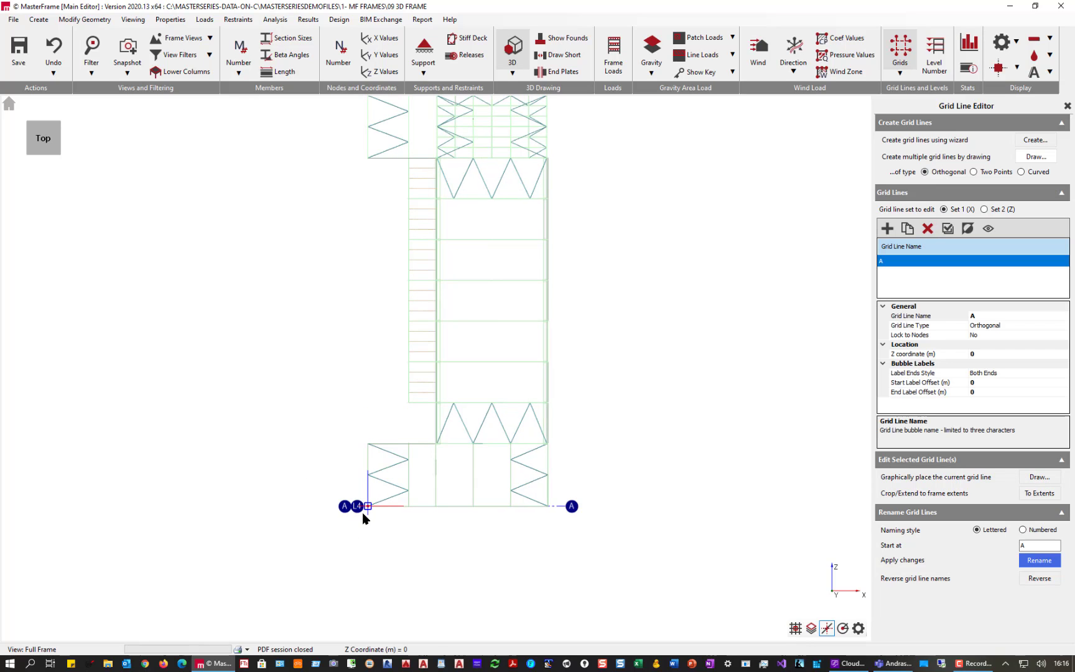
click(366, 445)
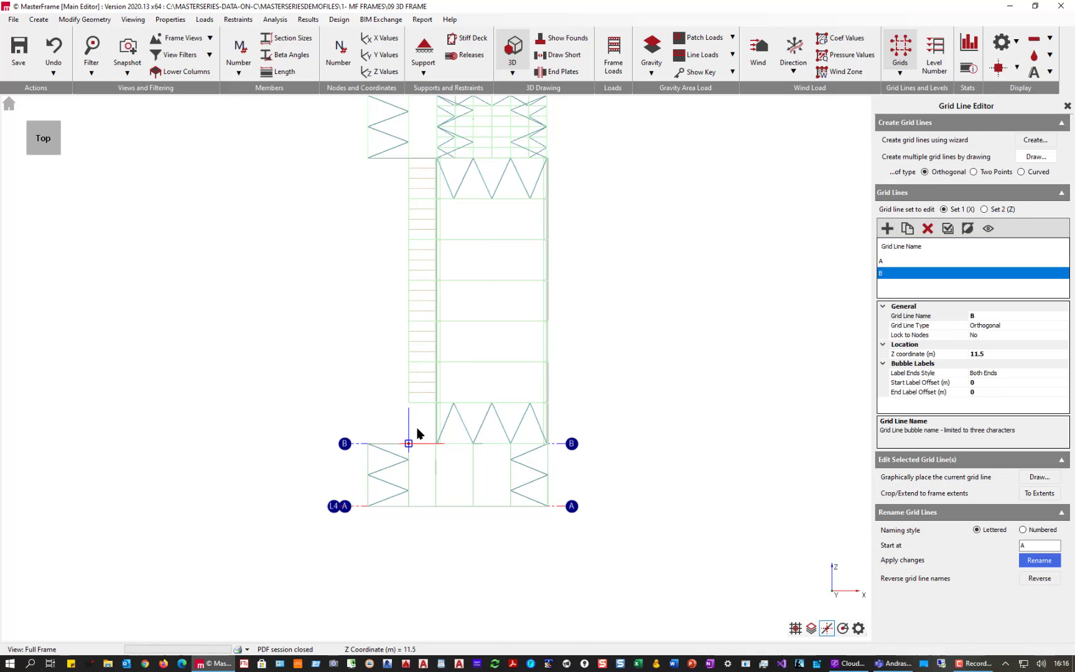
click(529, 403)
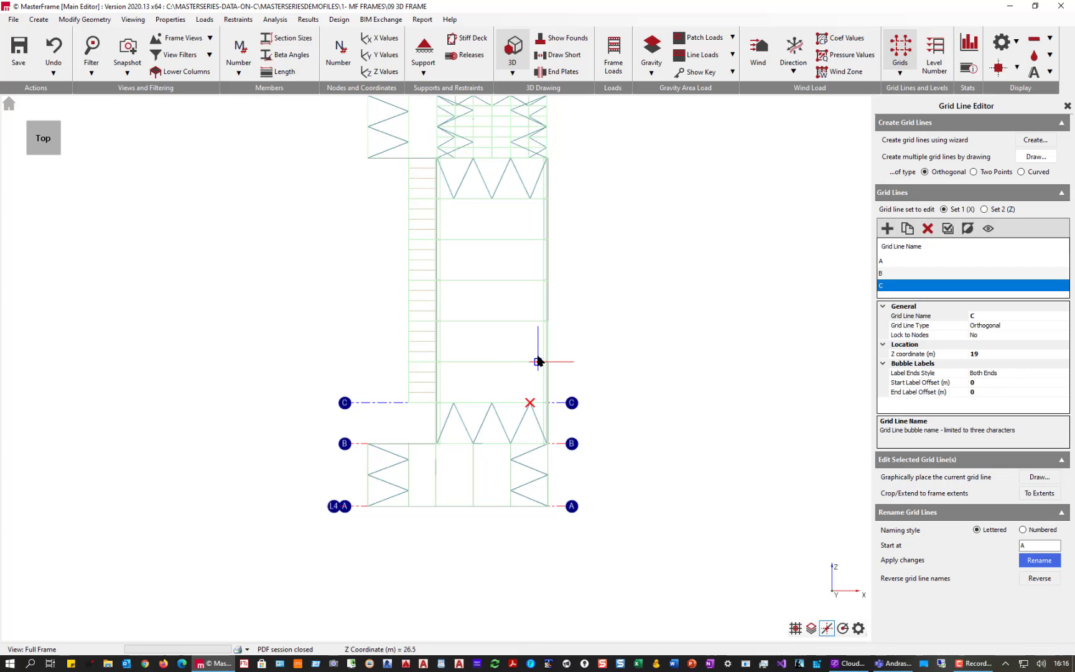
scroll(546, 359, down, 1)
click(547, 361)
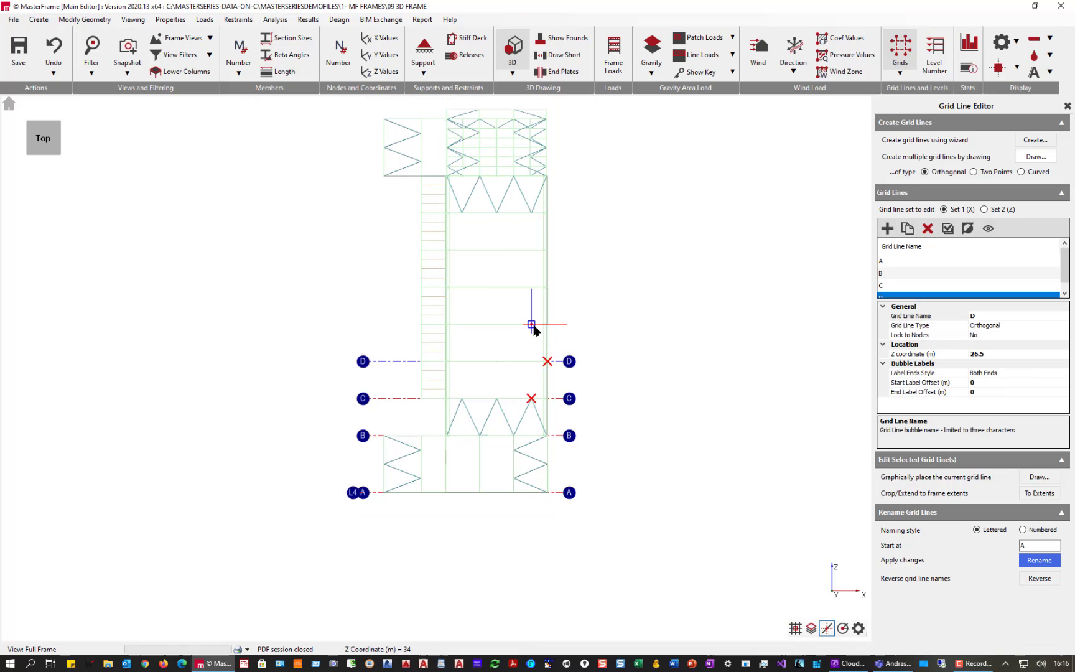
click(548, 324)
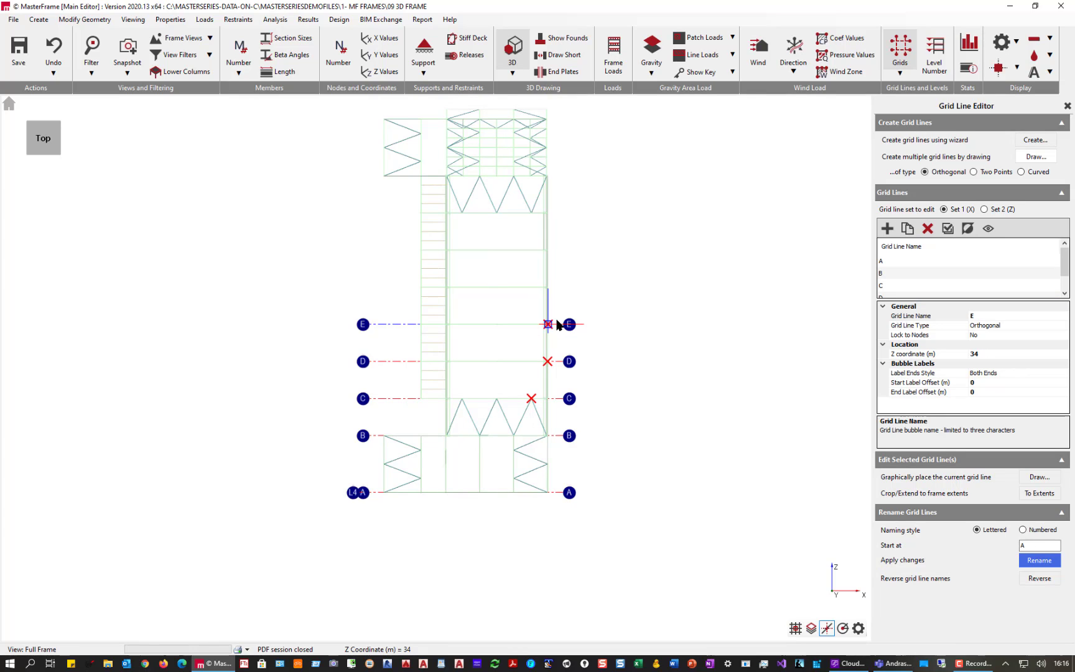
Draw six more orthogonal Set 1 (X) grid lines along the remaining frame lines, ending at Z = 49, 56.5, 64, 75.5 and 77.455 m.
click(547, 287)
click(548, 249)
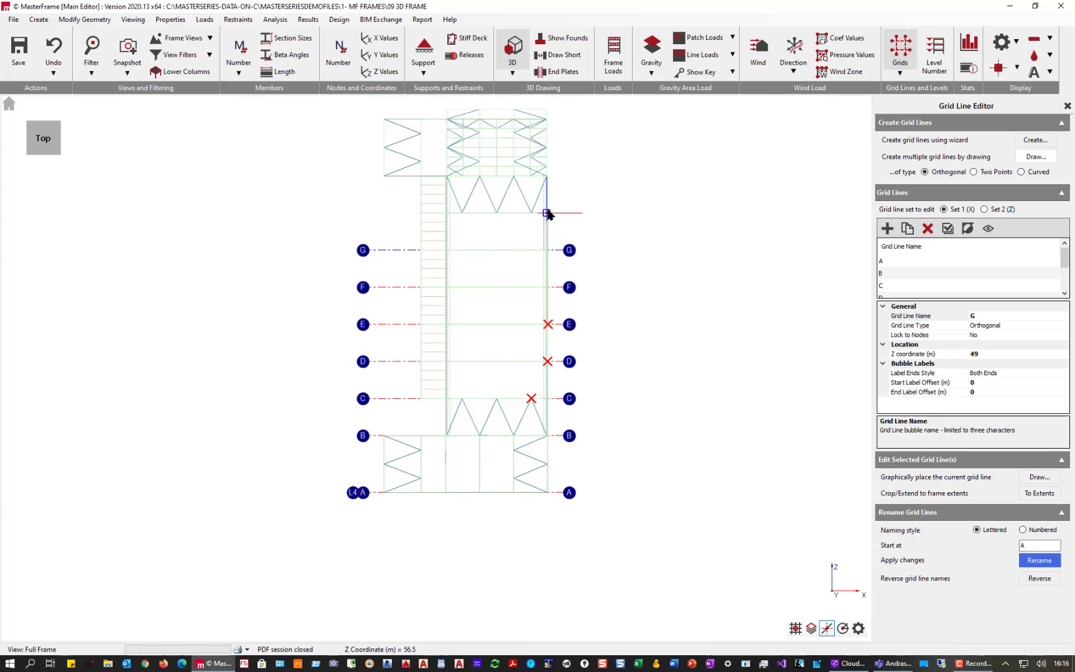
click(547, 213)
click(547, 176)
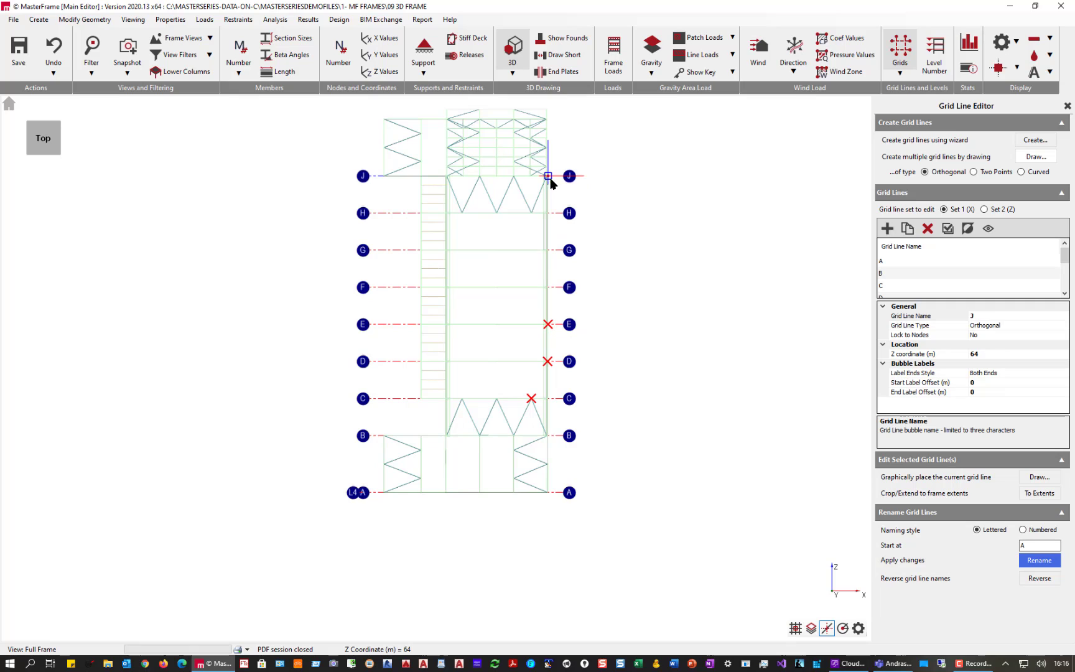
click(548, 119)
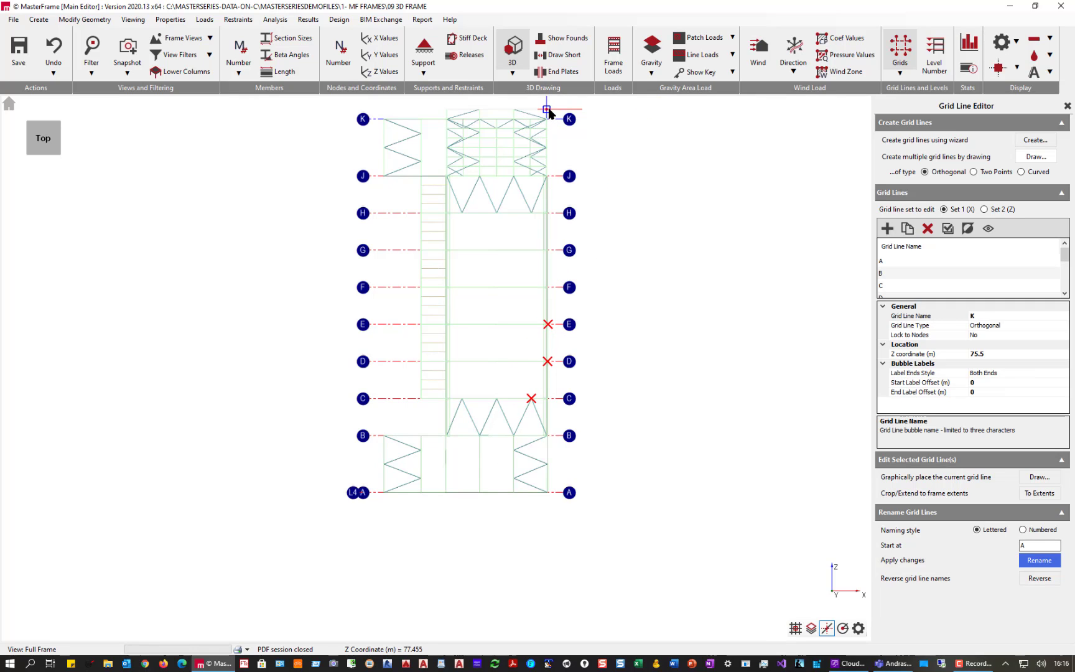
click(547, 110)
Place one more Set 1 (X) grid line at Z = 69.75 m near the frame's far end and finish drawing.
middle_drag(666, 401, 375, 302)
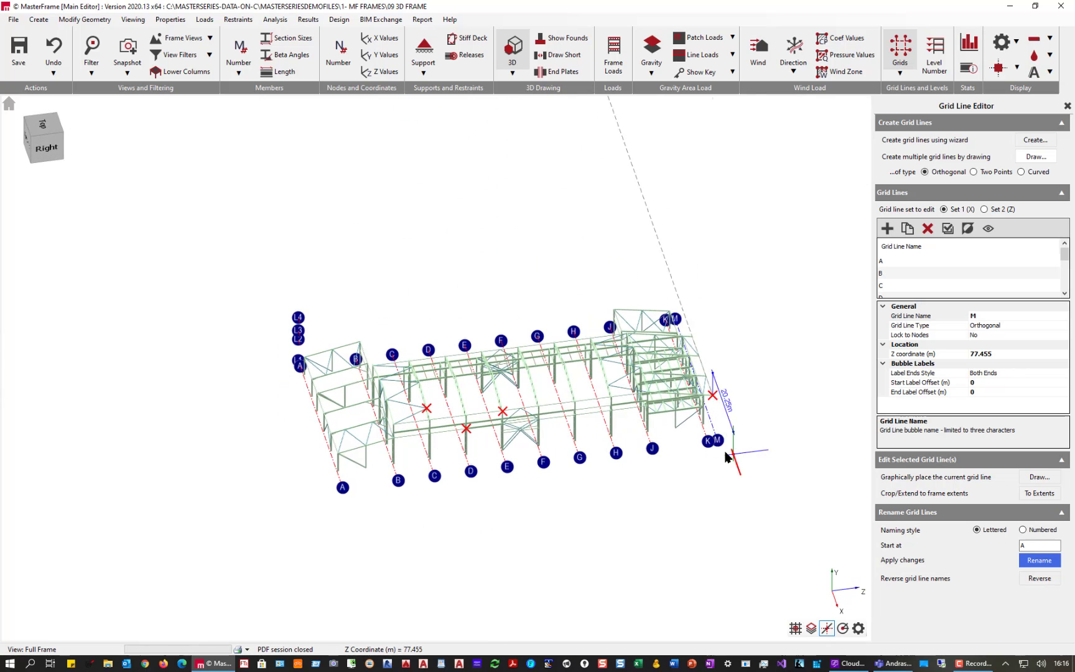
click(691, 440)
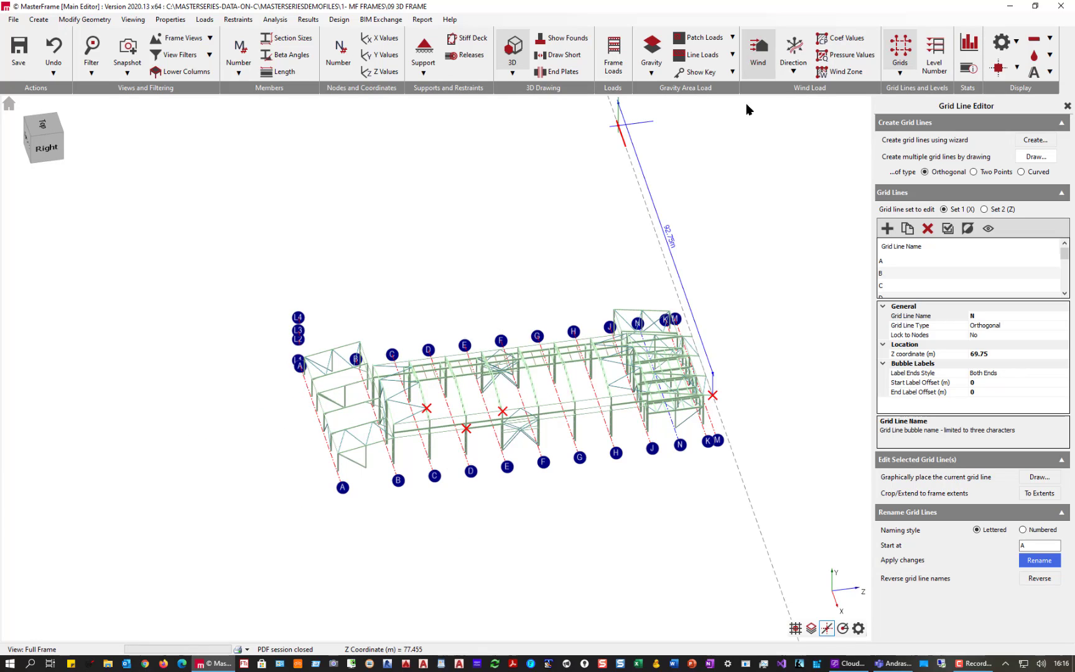
click(1035, 157)
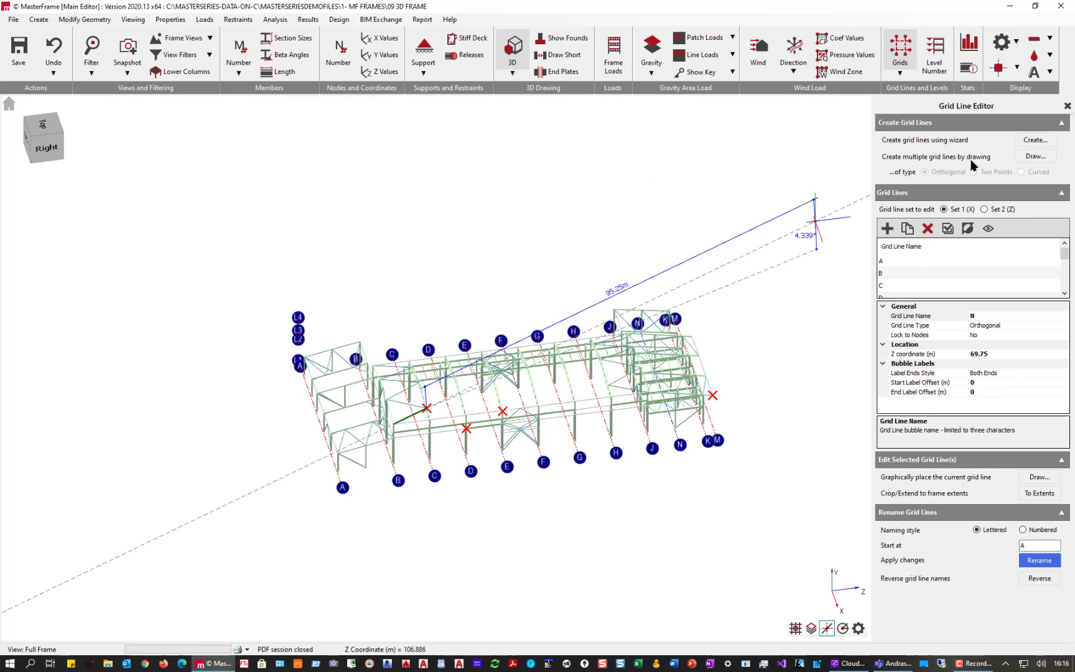
Draw five orthogonal Set 2 (Z) grid lines in top view, from the frame's outer edge through X = 12.5, 19.36, 26.23 and 33.1 m, and close the editor.
click(983, 210)
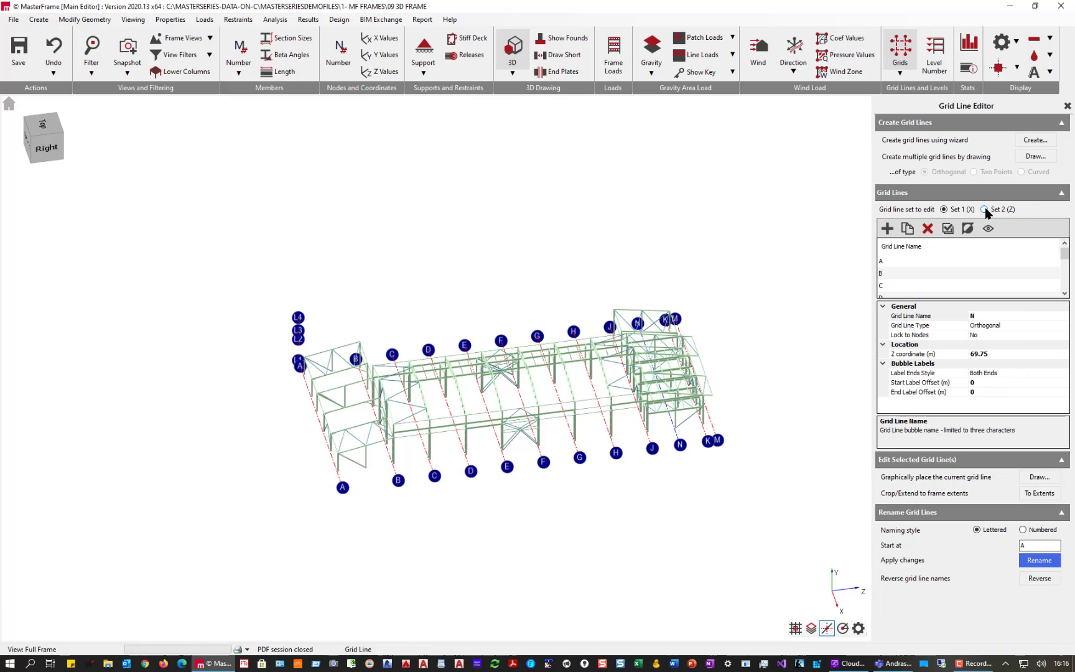
click(41, 133)
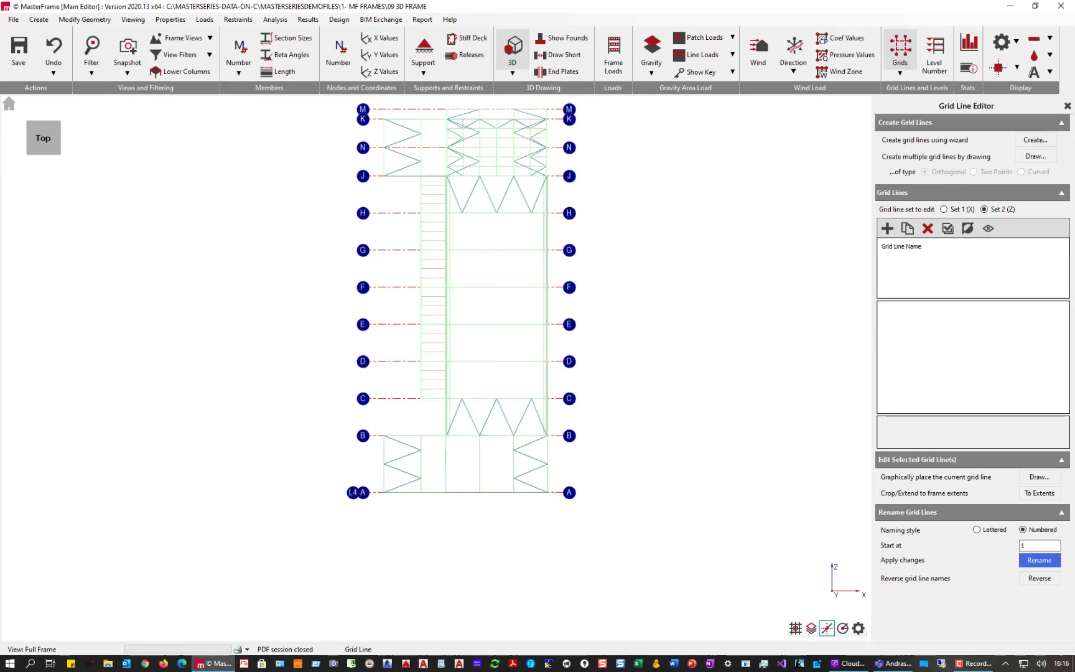
click(1035, 156)
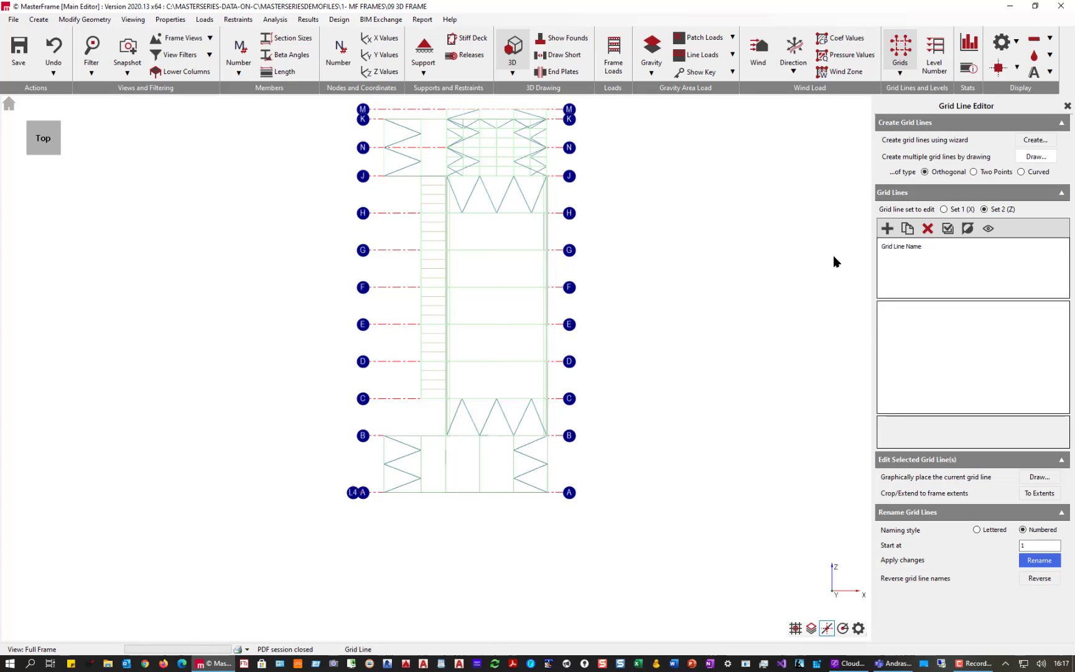
click(378, 494)
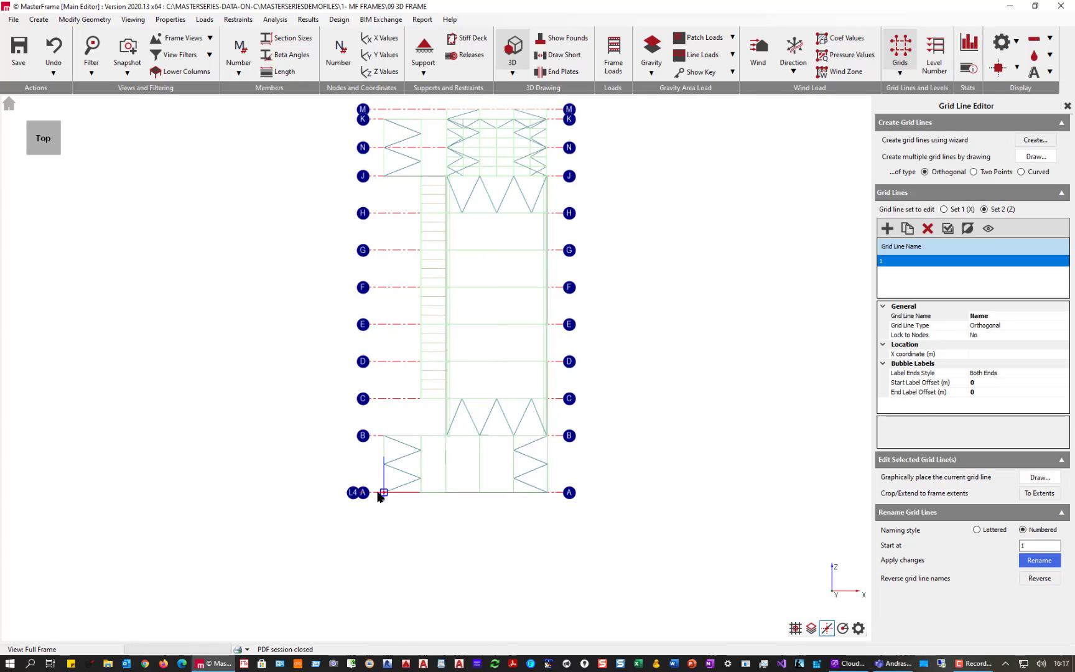
click(447, 495)
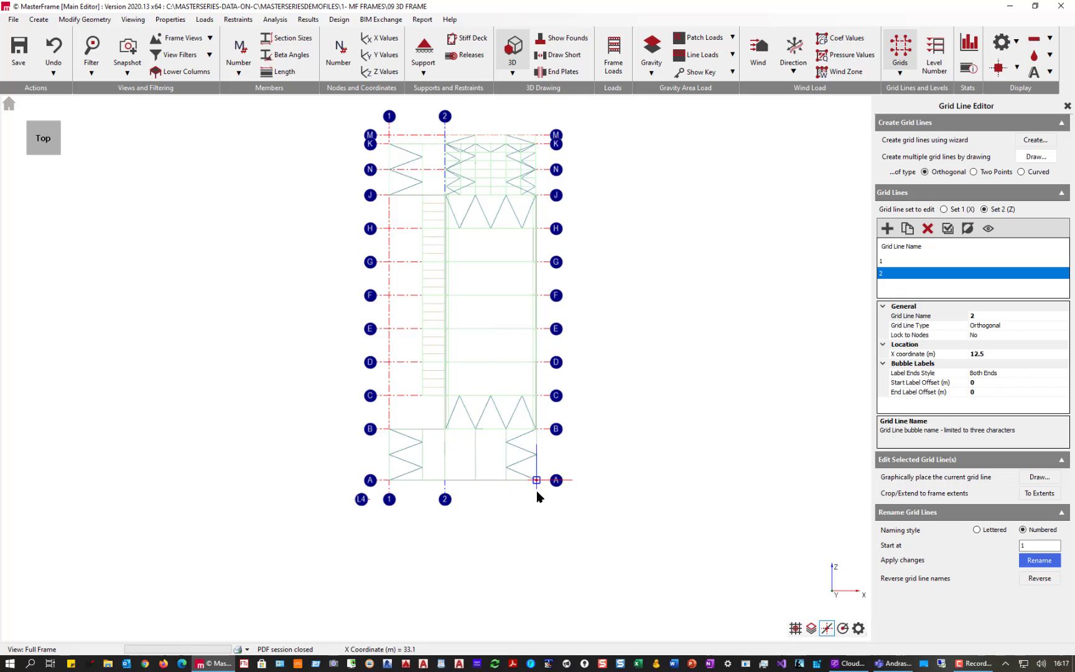
click(478, 496)
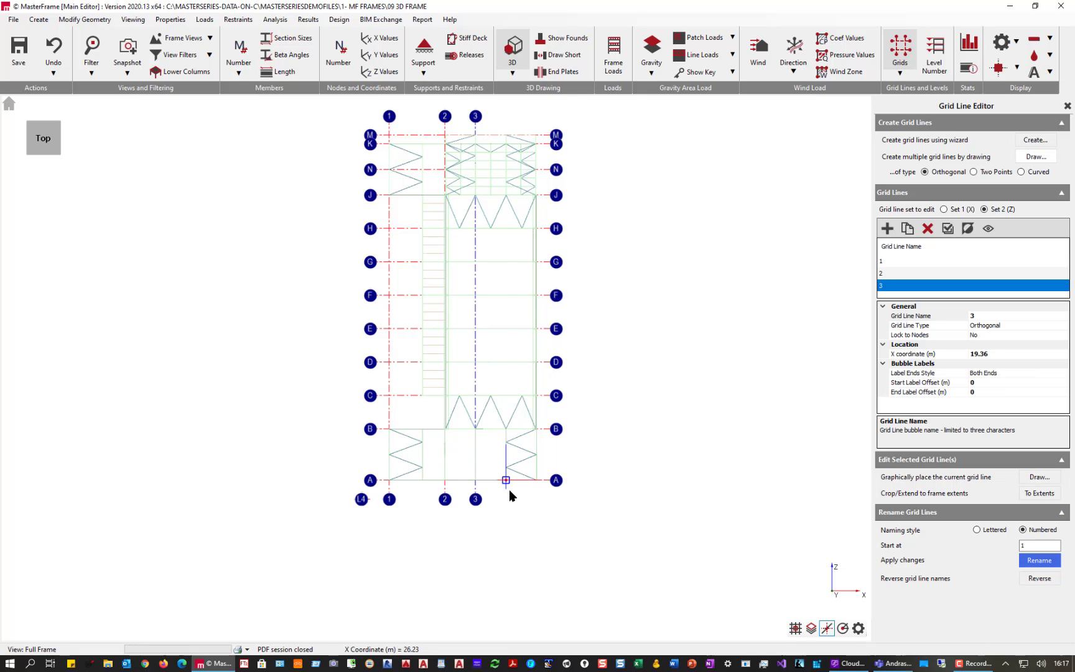
click(510, 495)
click(538, 490)
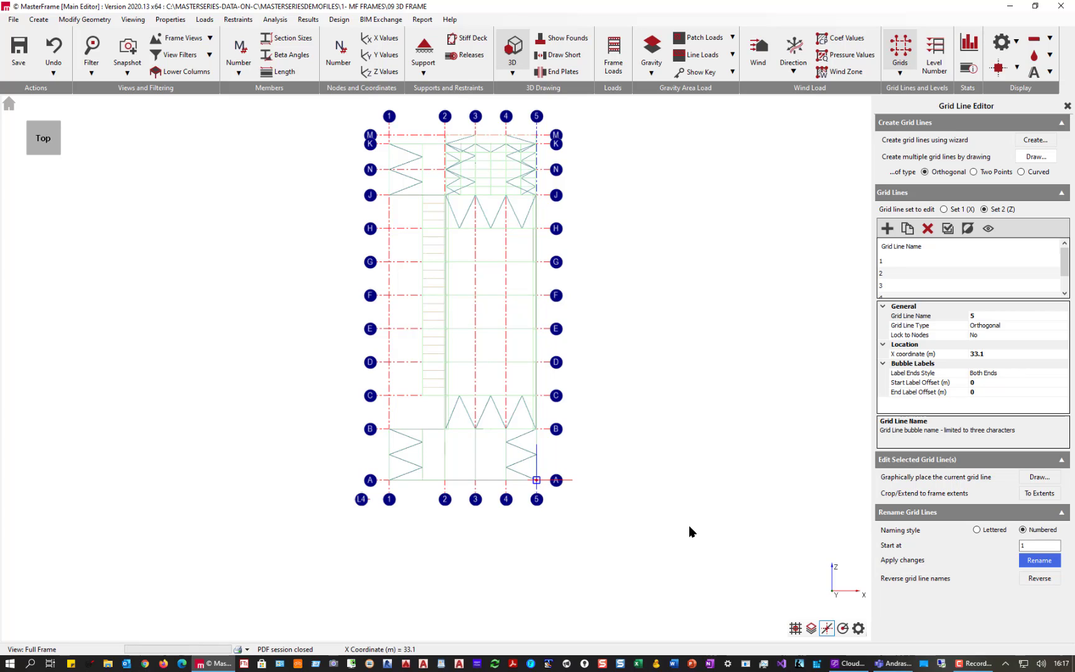
click(1067, 107)
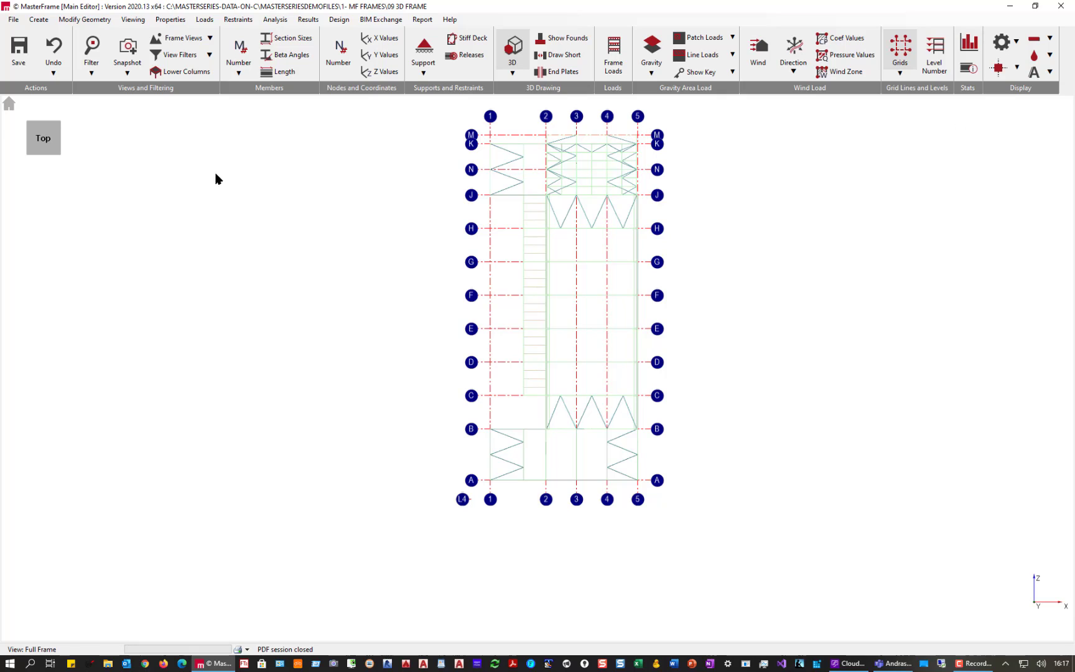
View the frame views Grid Line : A - A and Grid Line : B - B, and return to the full frame.
click(189, 41)
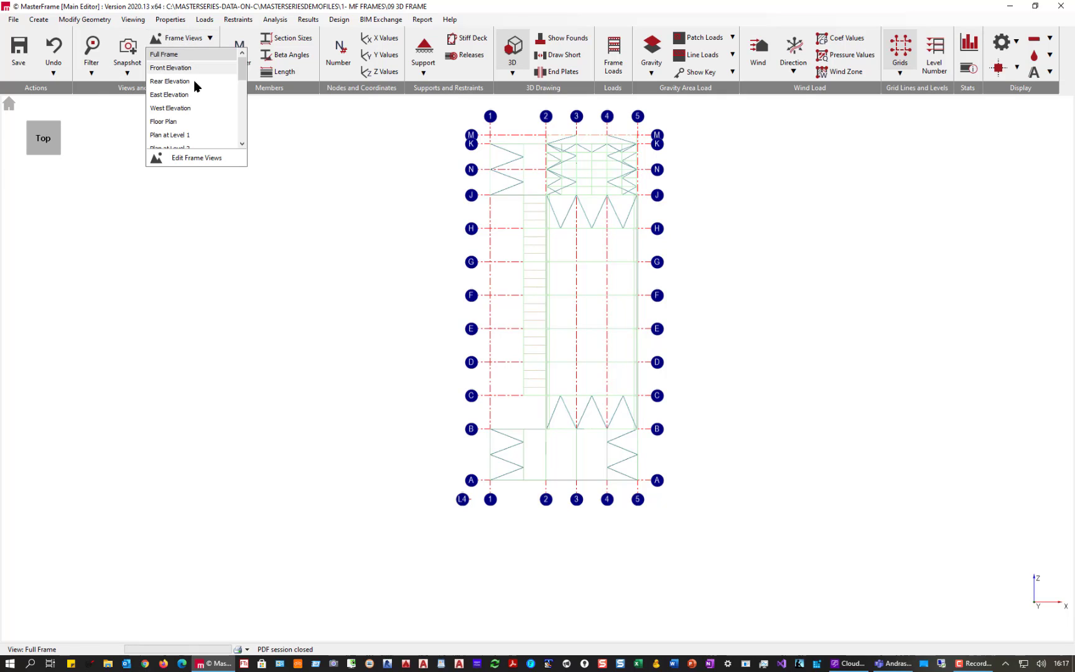
scroll(195, 111, down, 5)
scroll(194, 107, up, 1)
scroll(194, 108, up, 2)
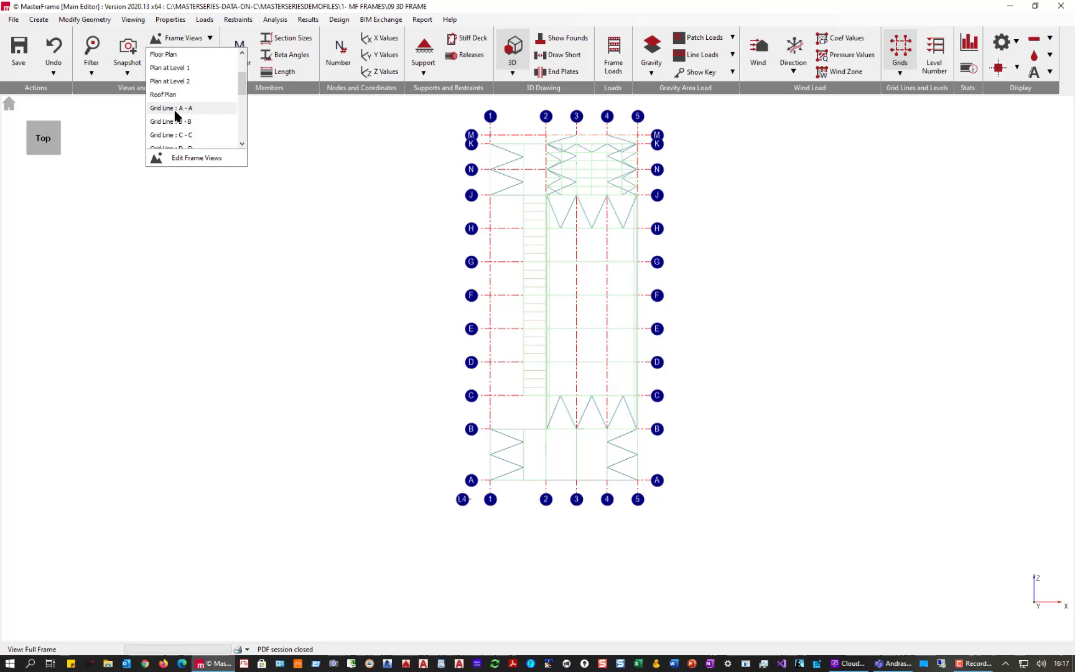
click(176, 110)
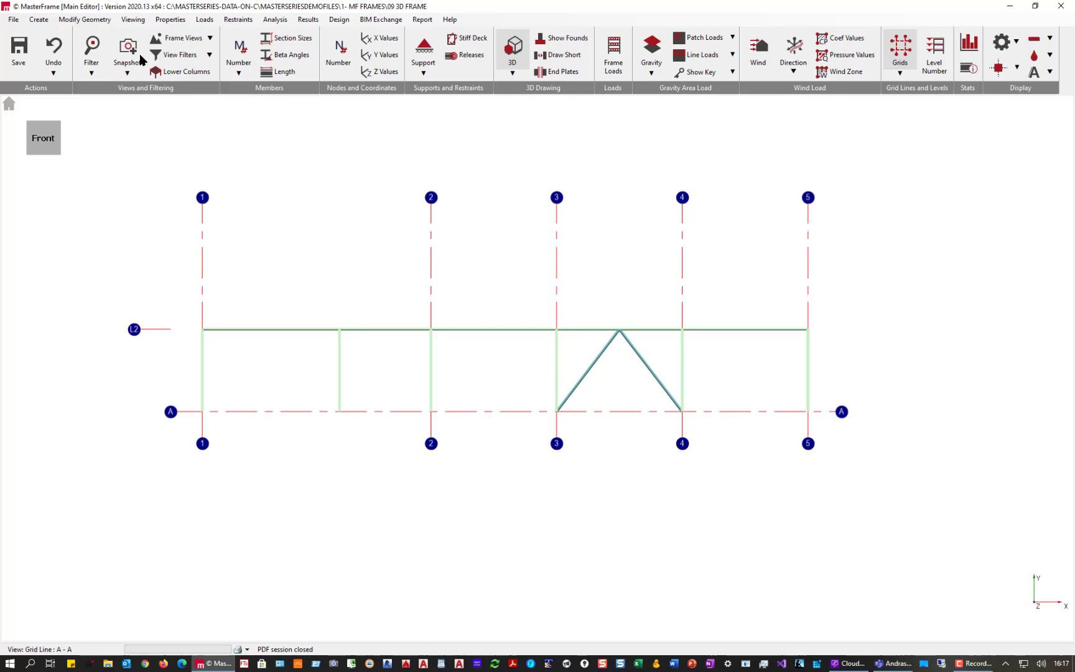
click(209, 38)
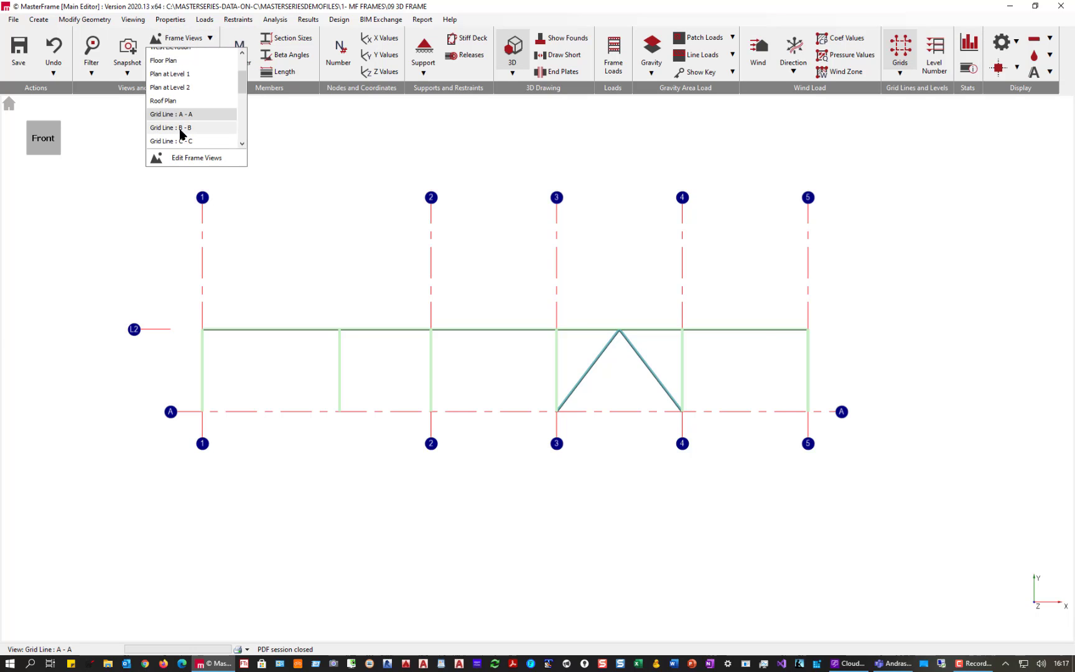
click(183, 129)
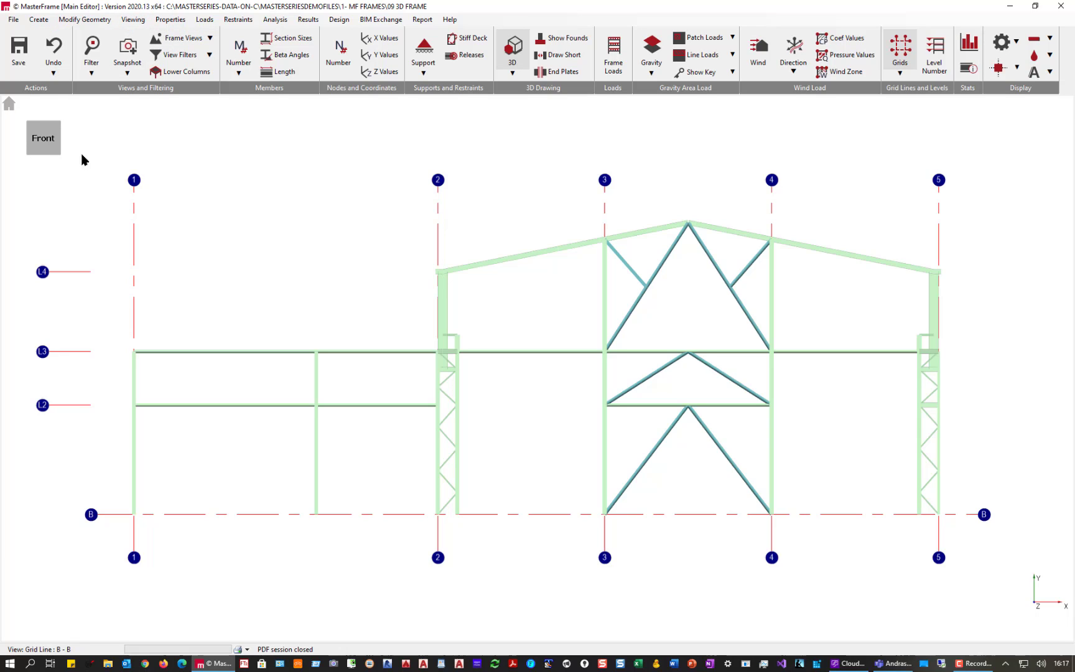
click(9, 103)
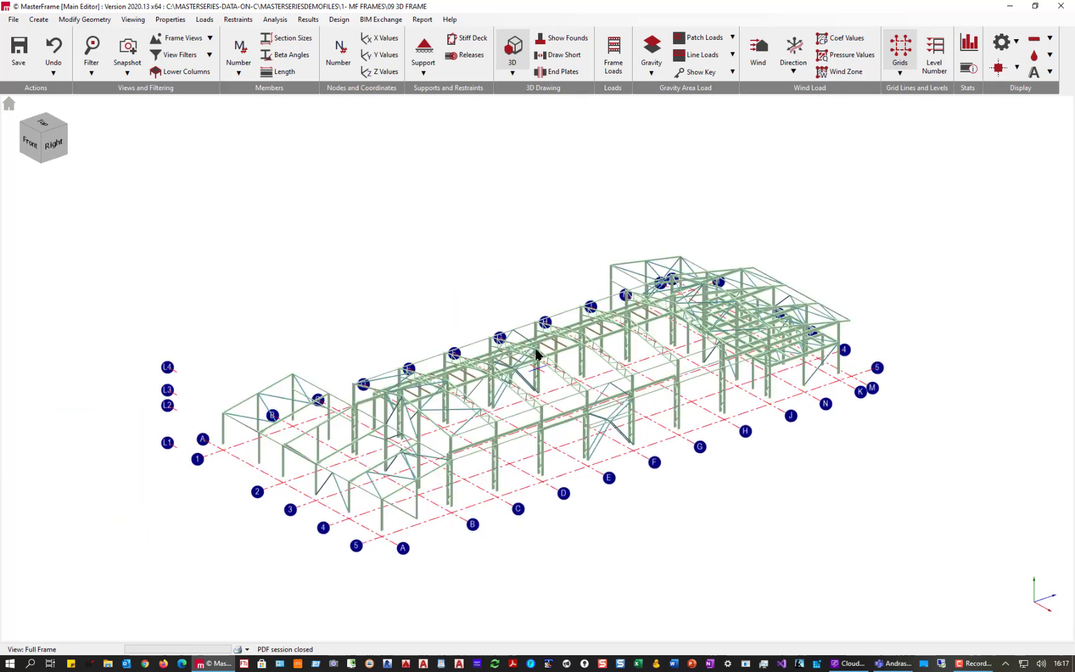
Isolate the upper lean-to roof members between grid lines J and M from the right view, inspect them in 3D, and restore the full frame.
middle_drag(536, 350, 410, 286)
scroll(817, 356, up, 1)
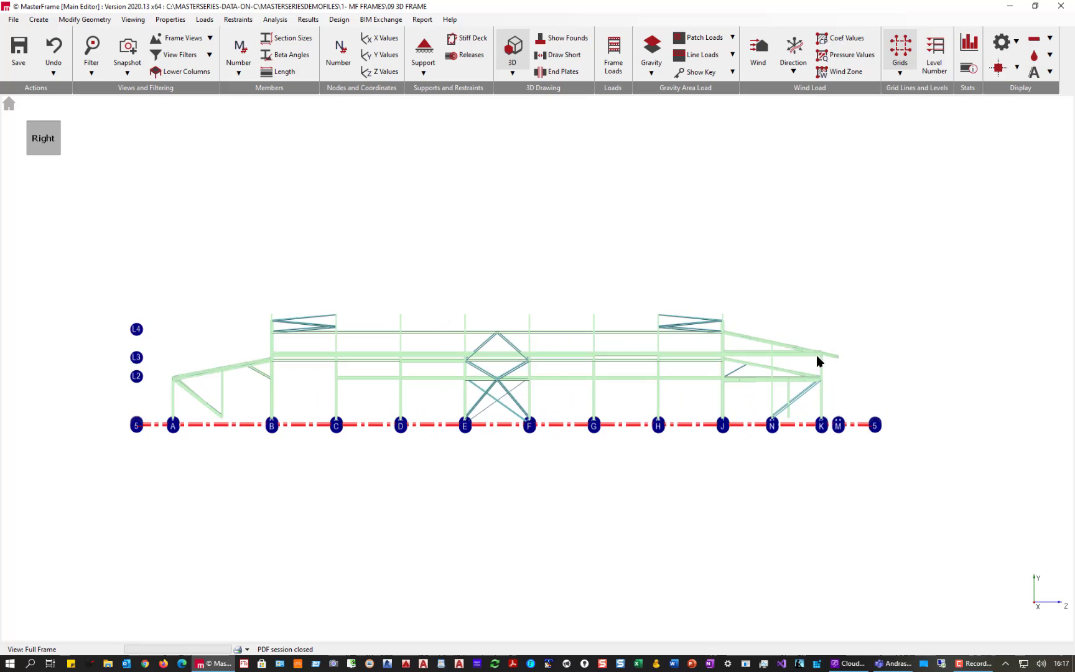
scroll(760, 352, up, 3)
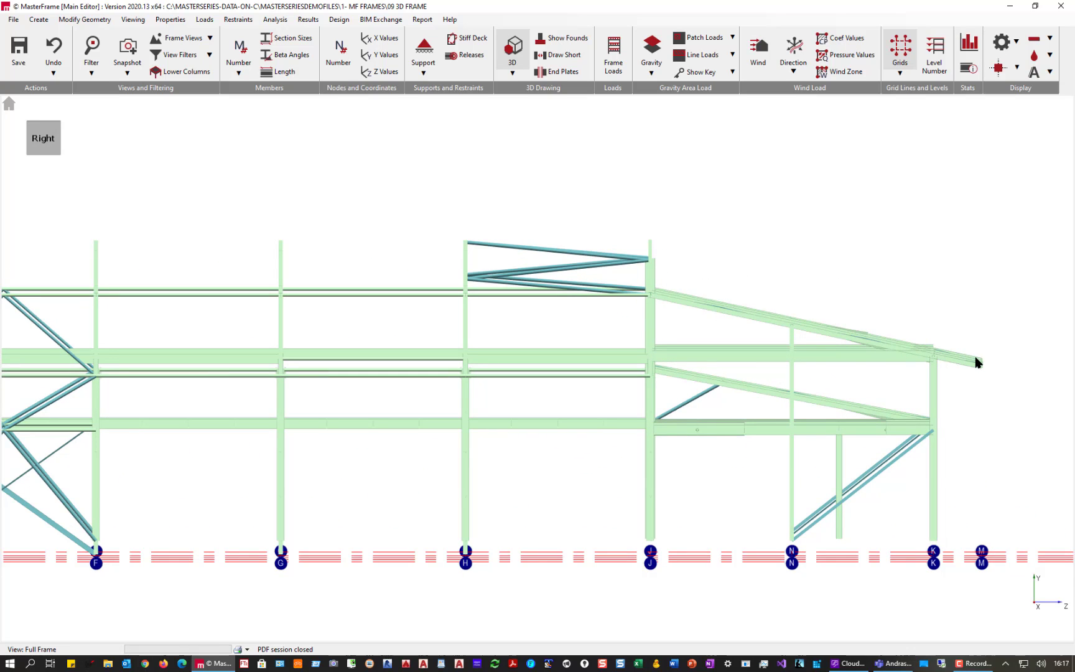
click(43, 138)
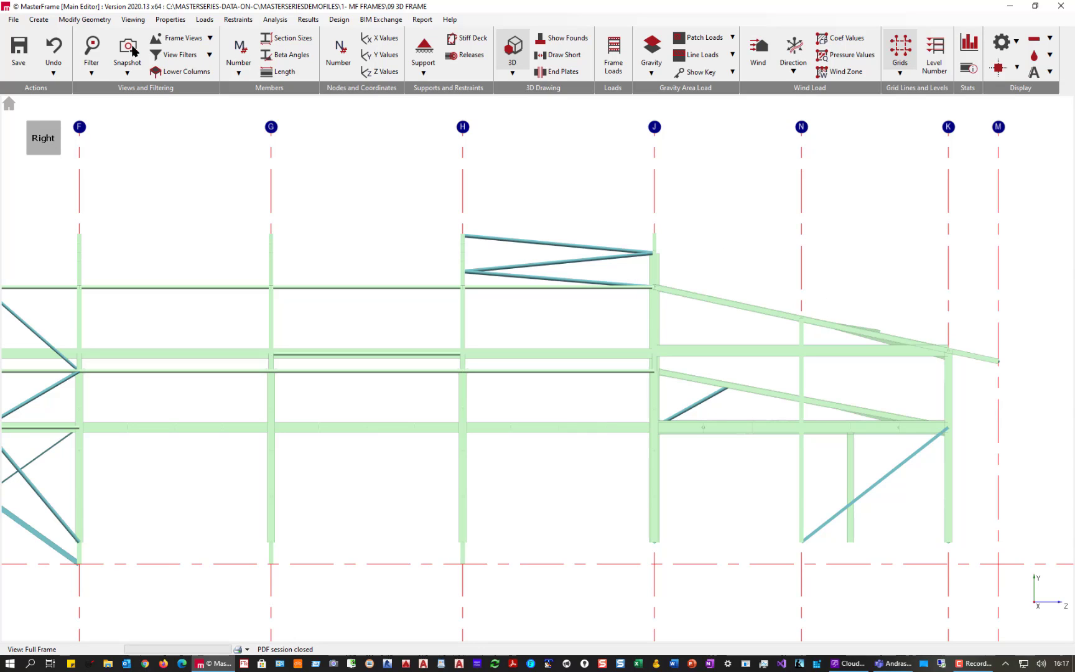
click(91, 49)
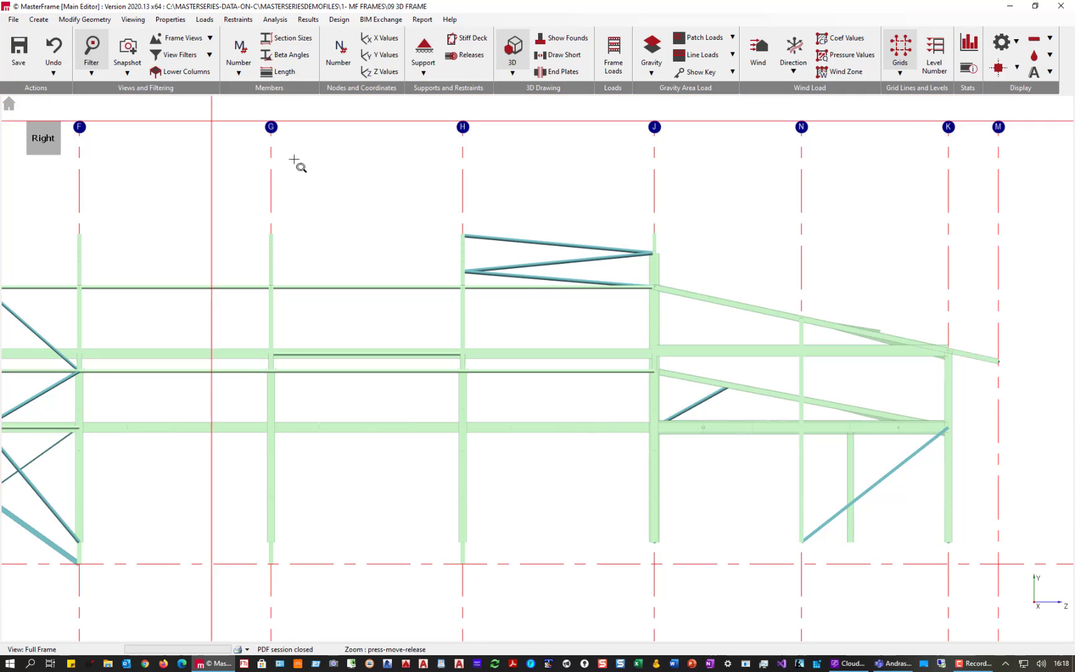
drag(644, 277, 1020, 375)
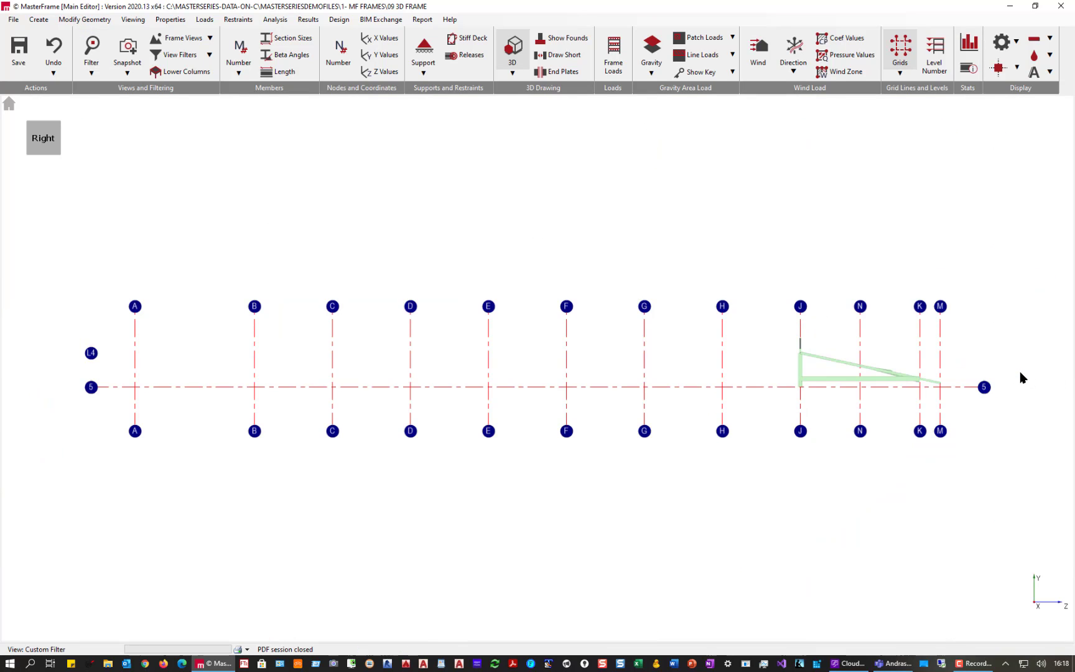
click(56, 129)
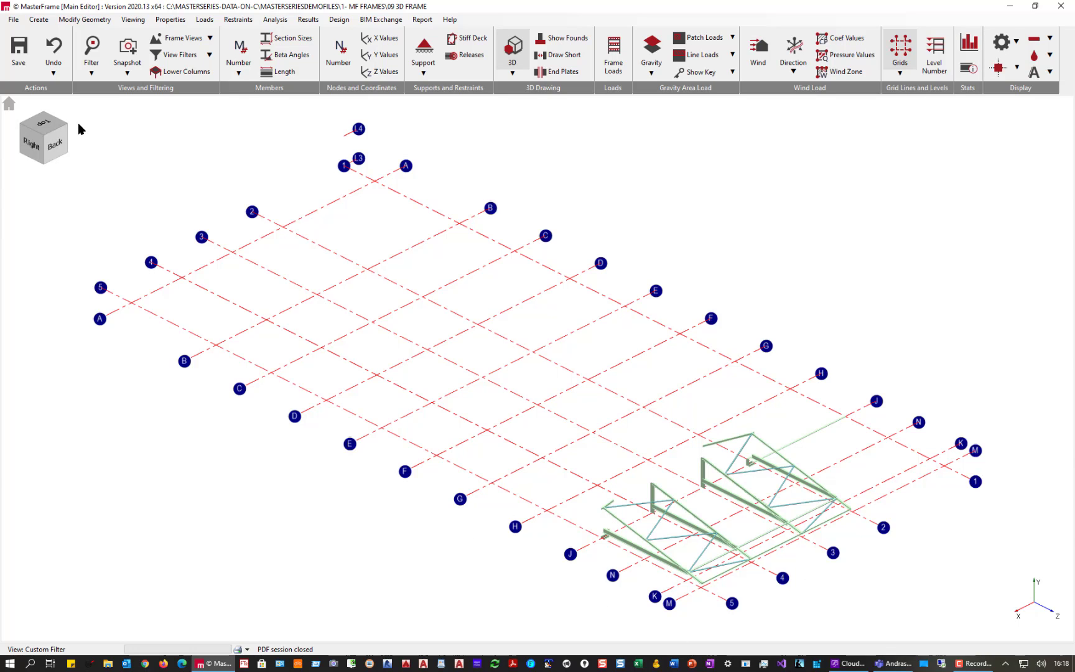
click(9, 103)
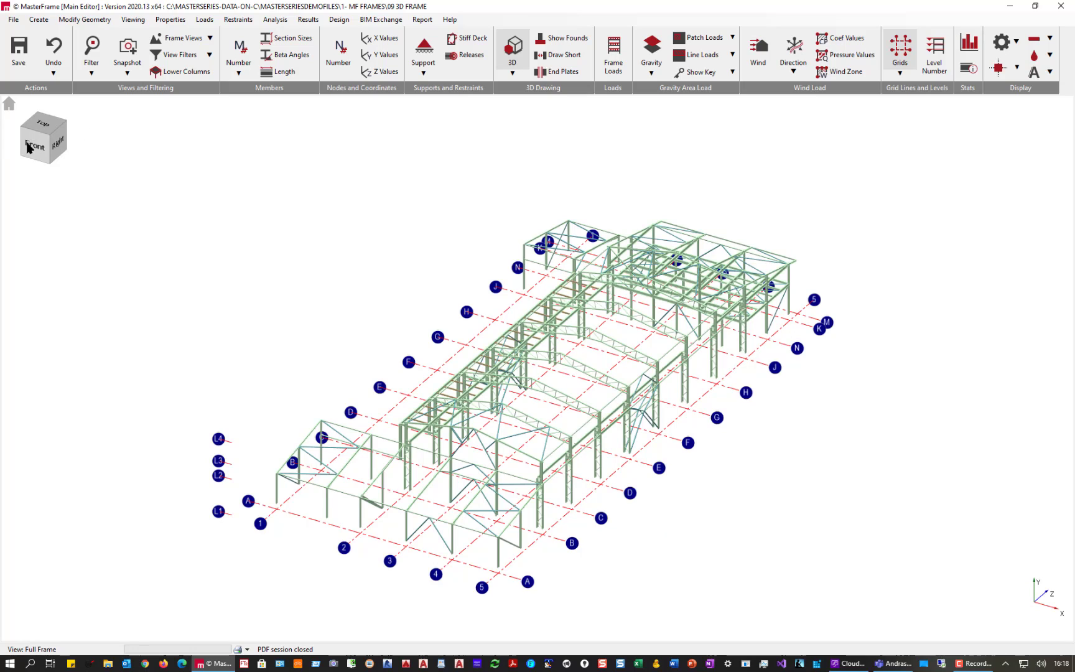
Show the frame's J to M end in the right view, open the frame view editor and create all standard frame views.
click(34, 147)
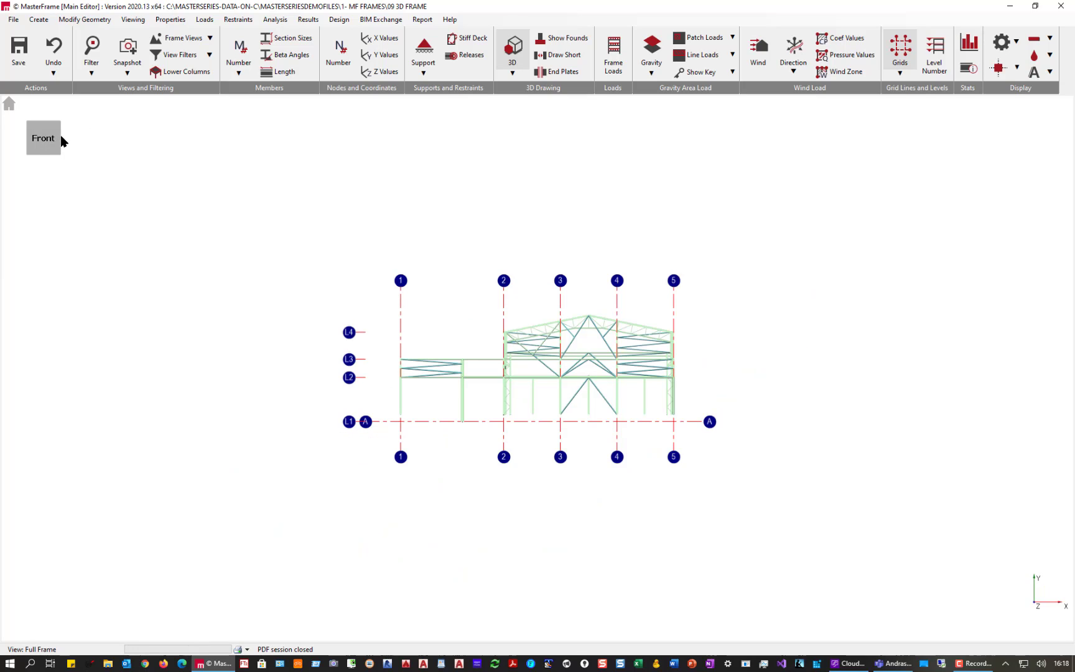
click(56, 144)
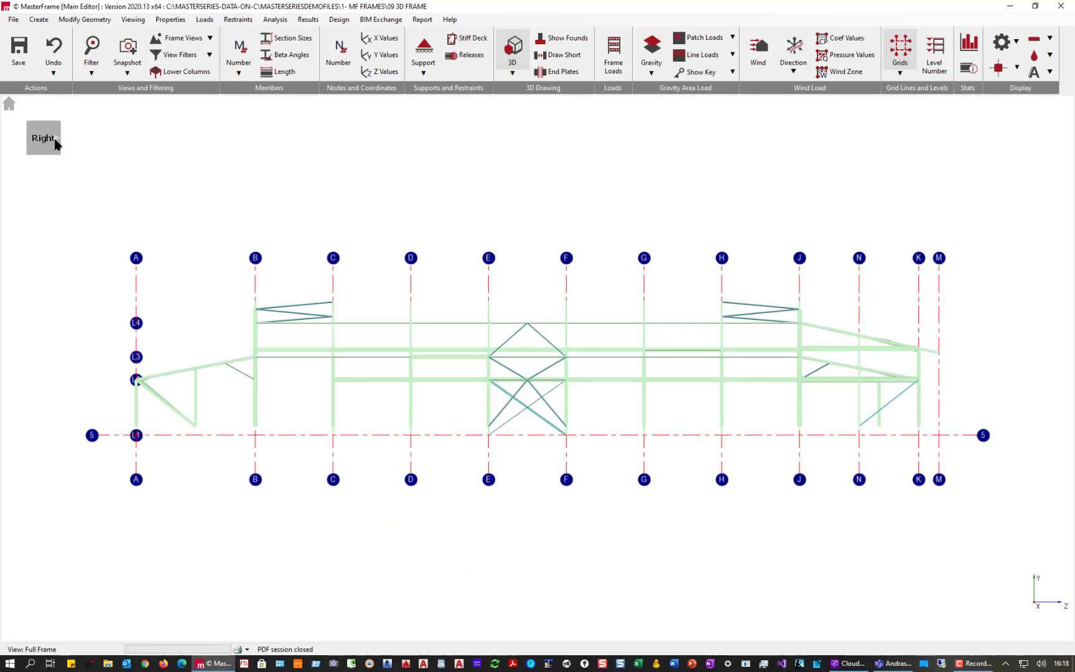
scroll(957, 337, up, 4)
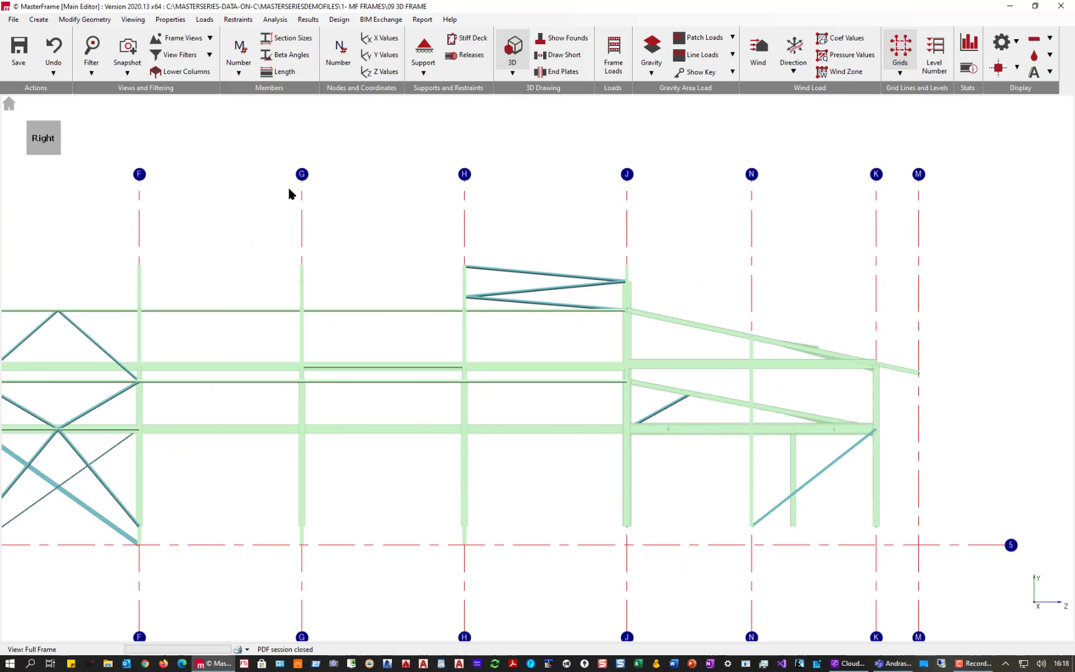
click(191, 41)
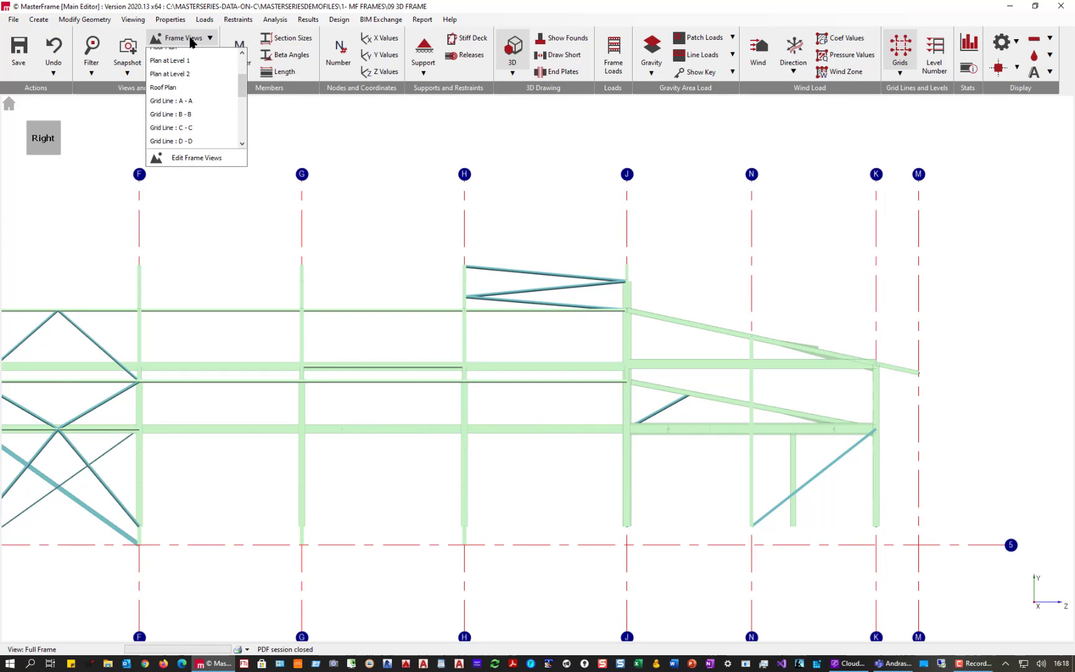
click(192, 159)
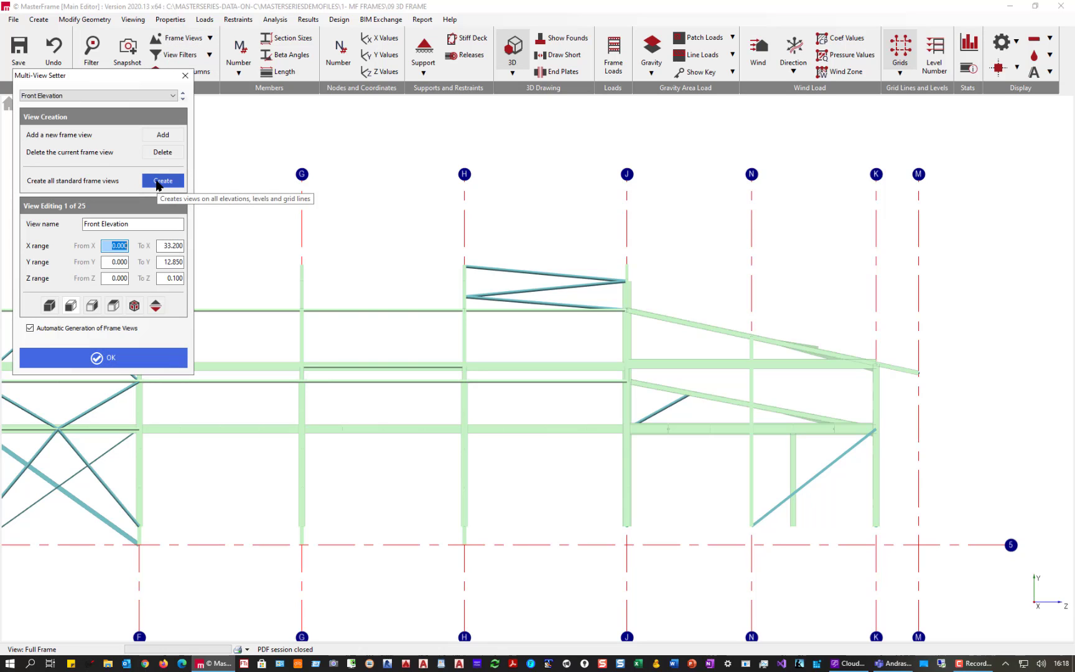
click(159, 184)
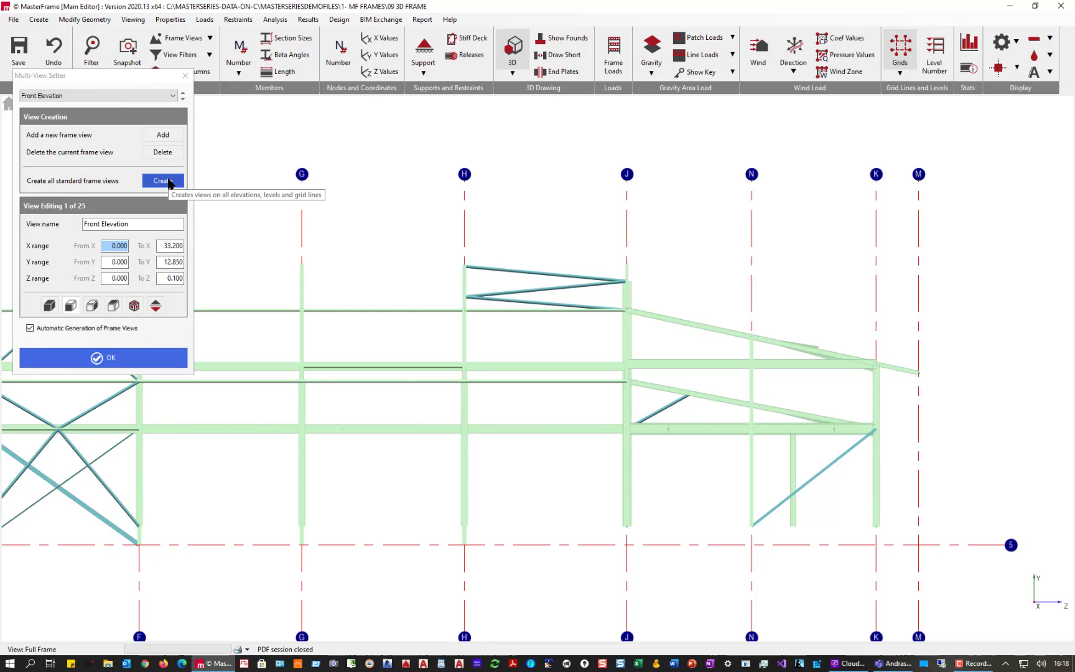
click(168, 184)
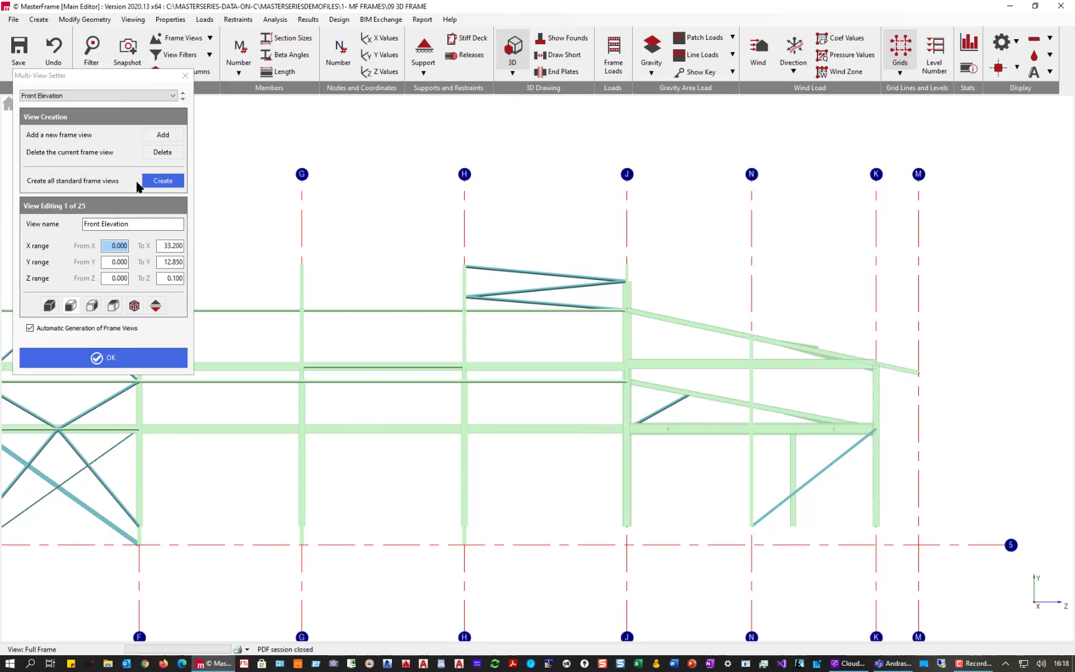
click(155, 181)
click(158, 178)
Add a new frame view named "Leanto roof J-M".
click(165, 135)
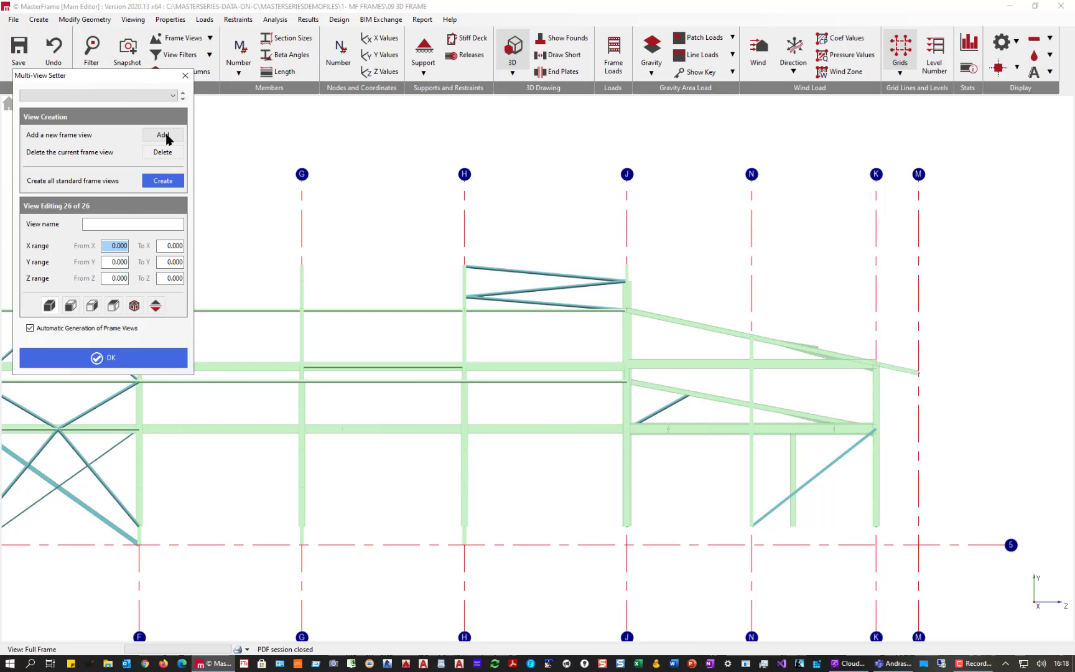
click(125, 225)
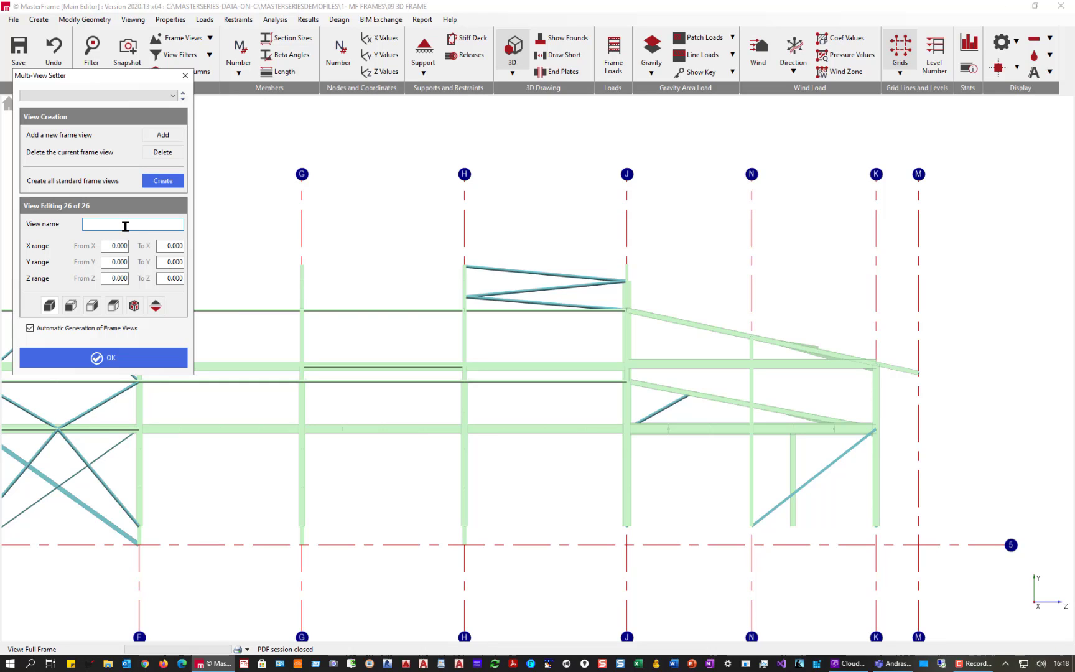
text(Leanto roof J-M)
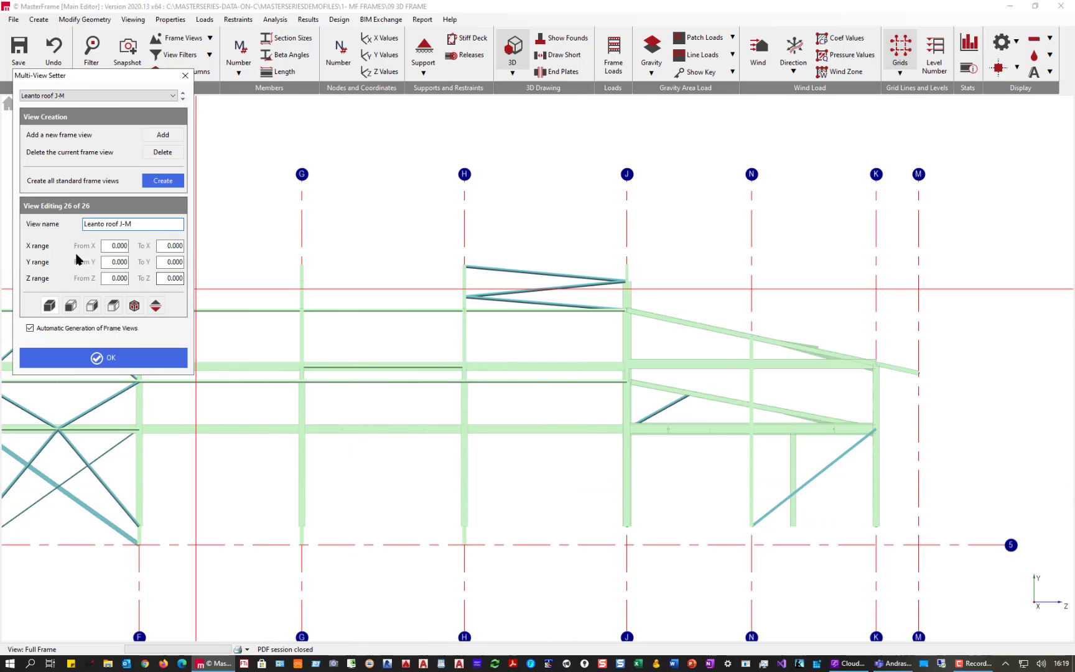
With 3D display off, window the upper roof members from J to M, setting the view range to X 12.4–33.2, Y 7.928–12.85, Z 64–77.455.
click(108, 246)
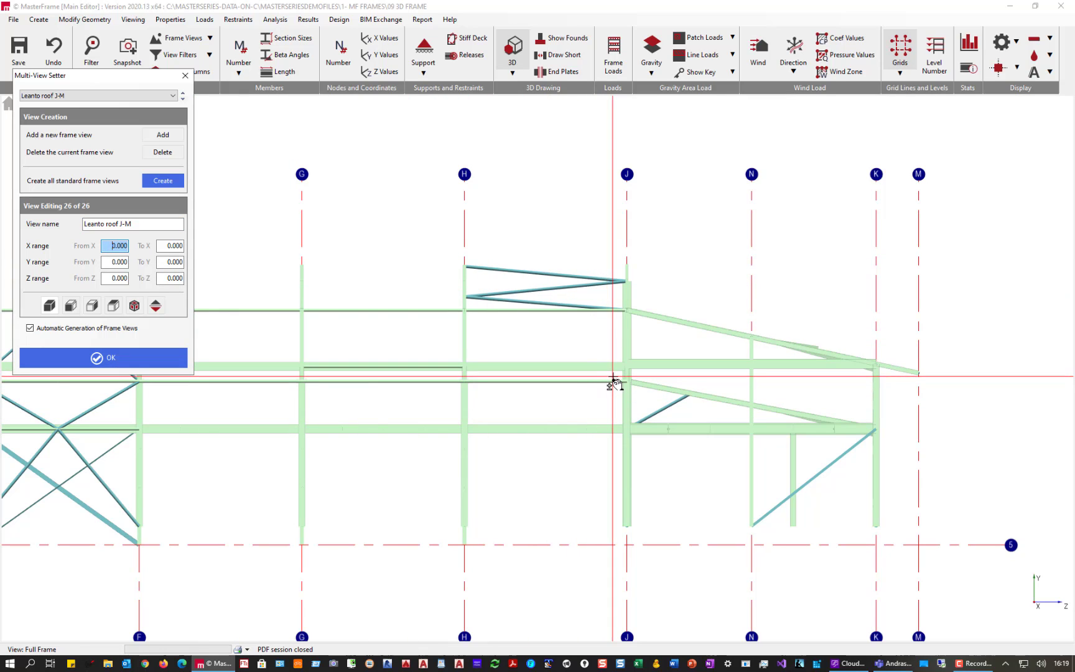
click(514, 50)
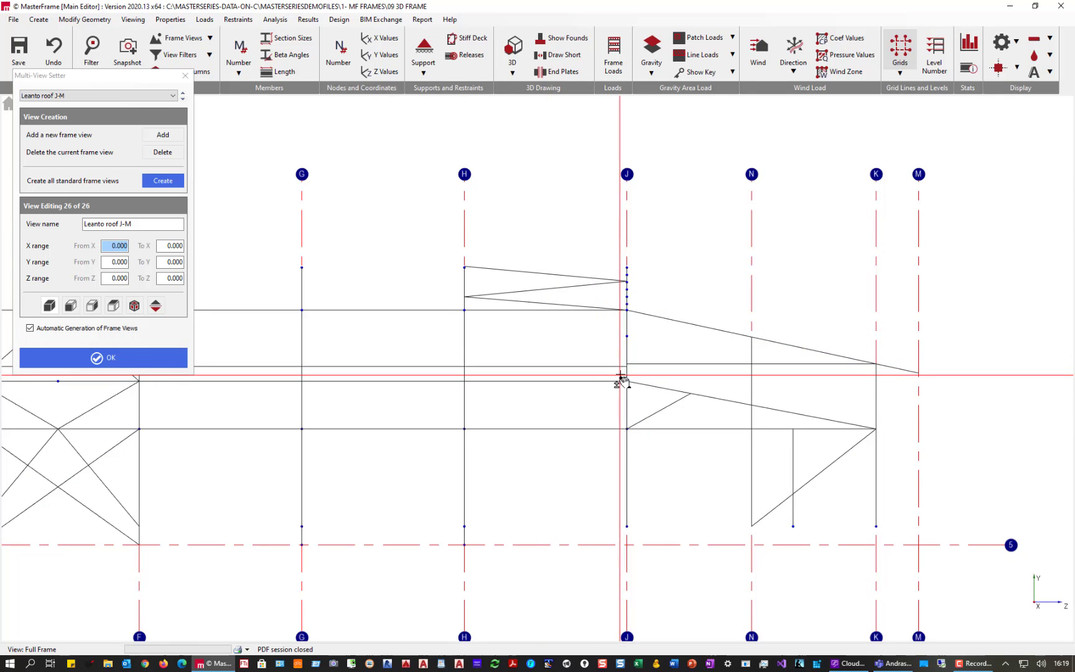
drag(621, 377, 953, 309)
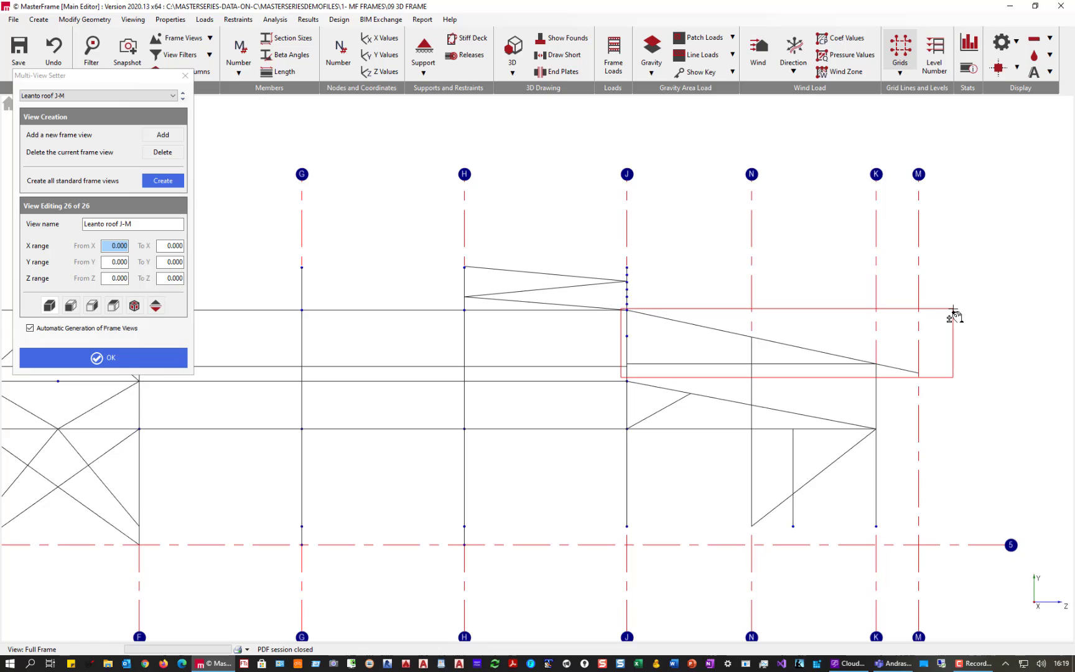
drag(953, 309, 950, 268)
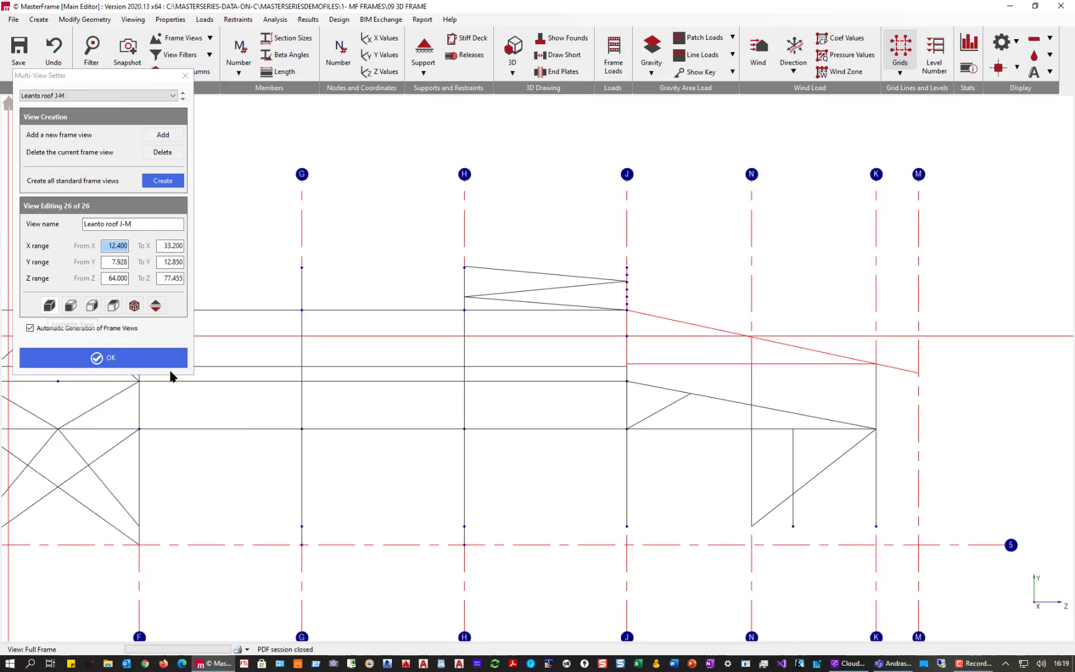
Accept the new view's settings and display the Leanto roof J-M frame view with the grid lines hidden.
click(126, 363)
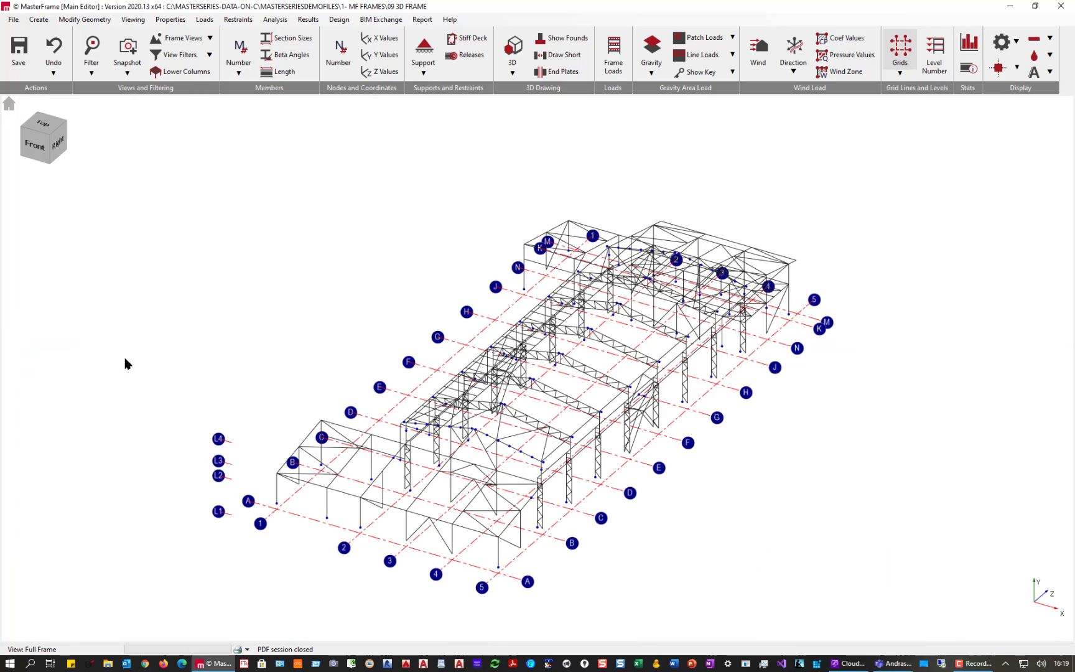
click(184, 40)
scroll(167, 118, down, 5)
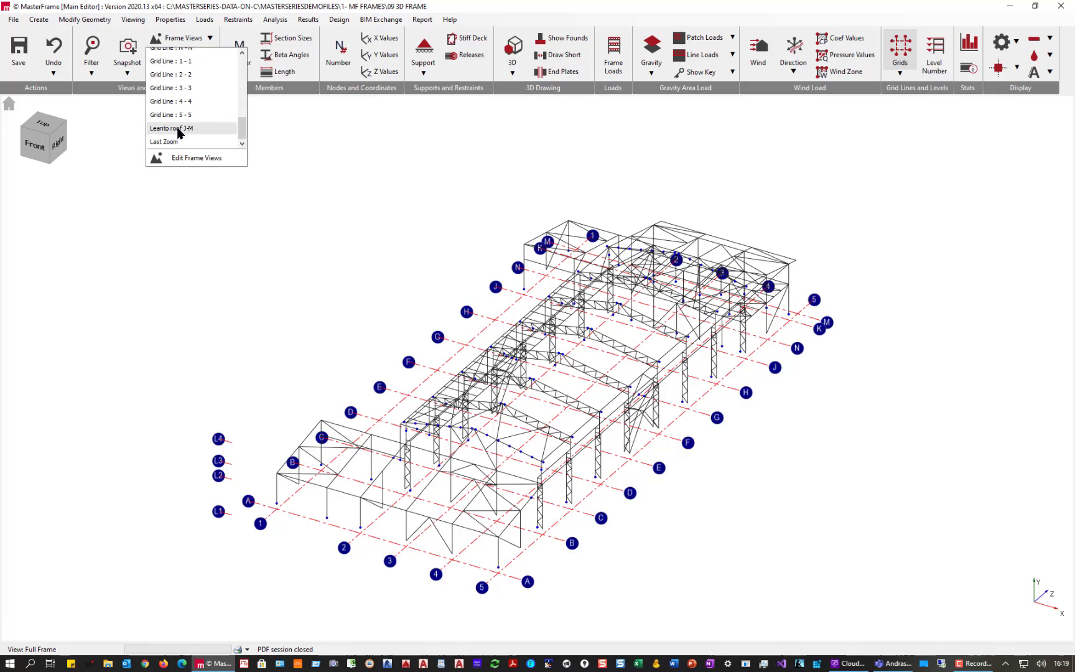
click(179, 129)
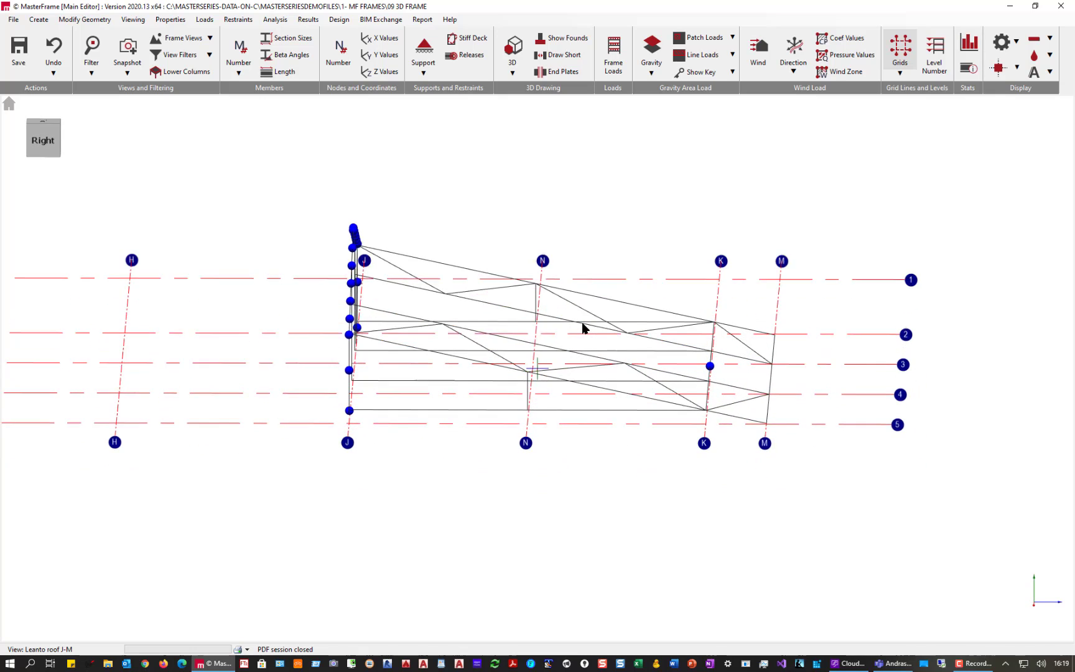
click(897, 57)
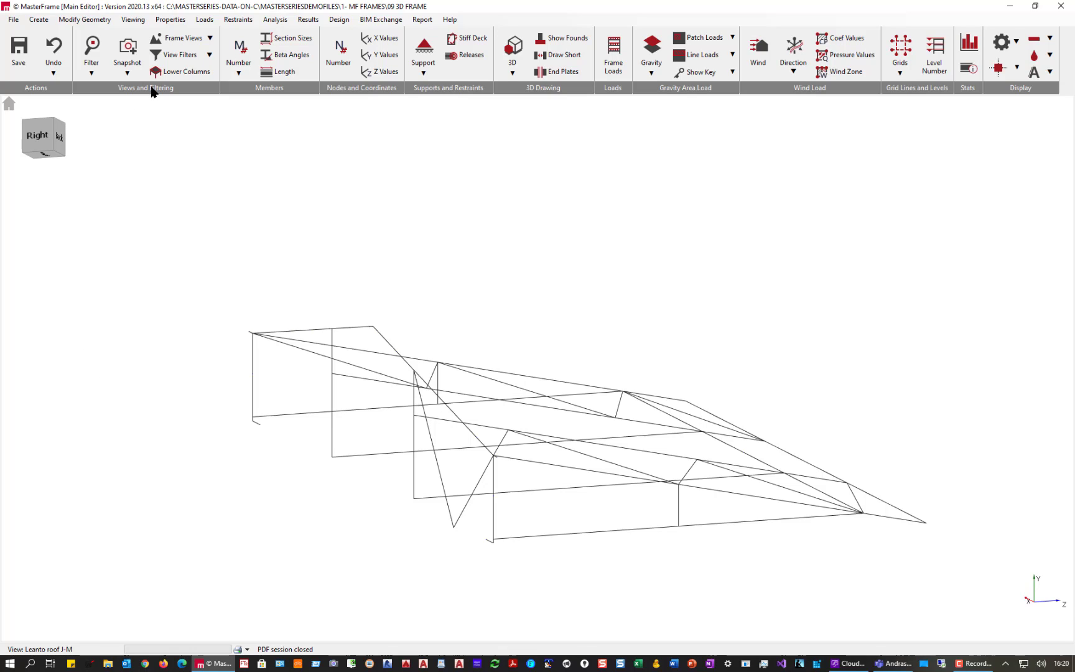
Filter the lean-to roof view by member viewing groups so that only the Lean-too 2 group is displayed.
click(209, 57)
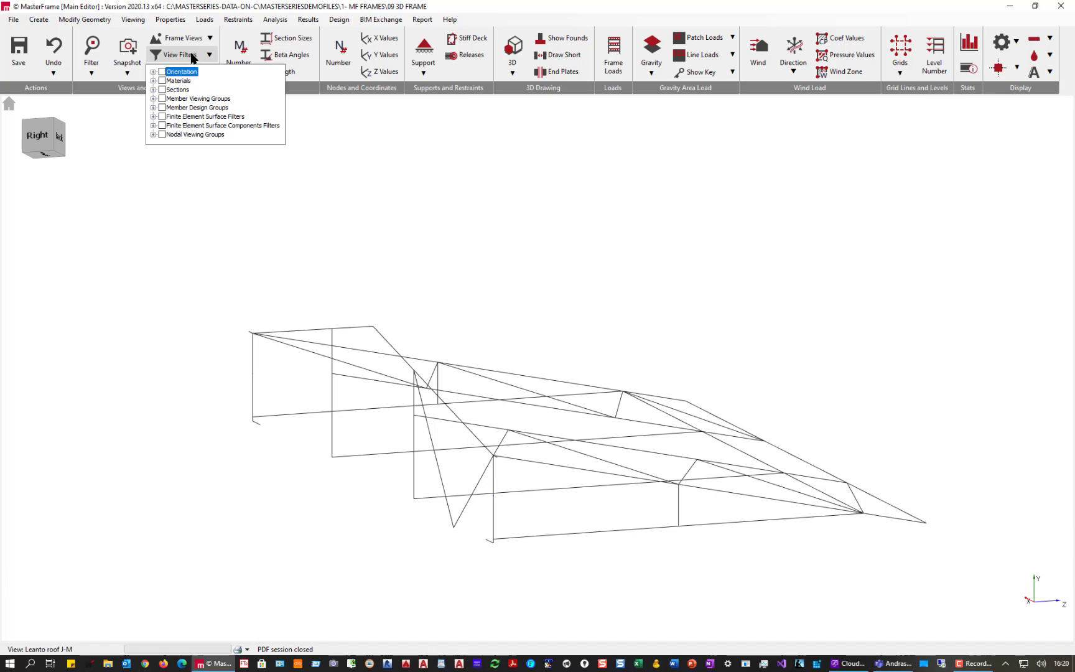
click(153, 99)
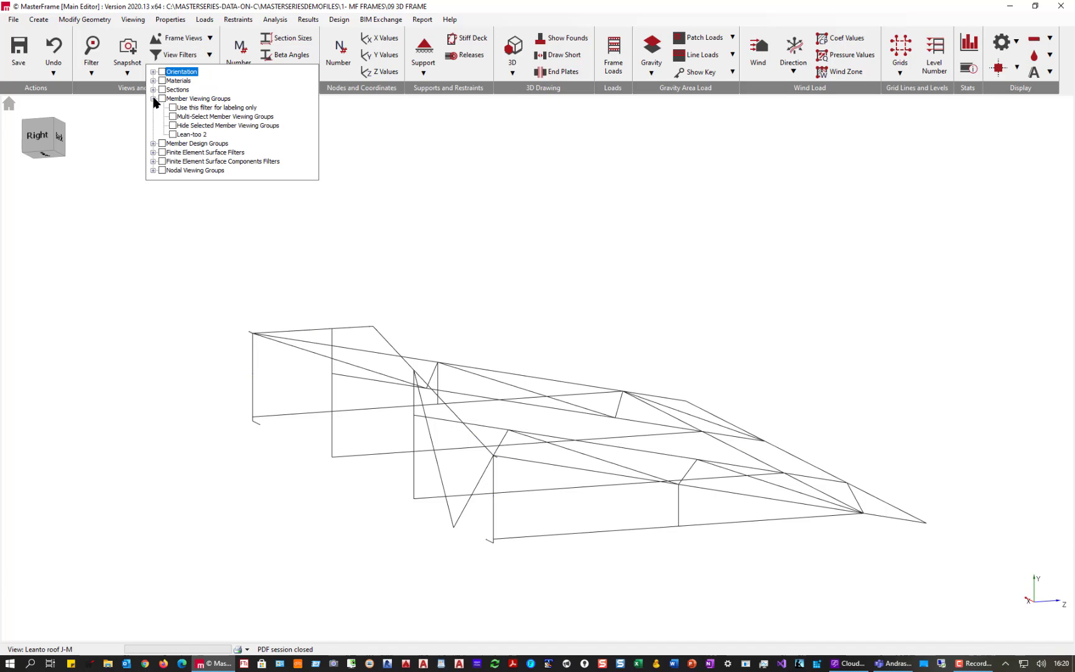
click(173, 134)
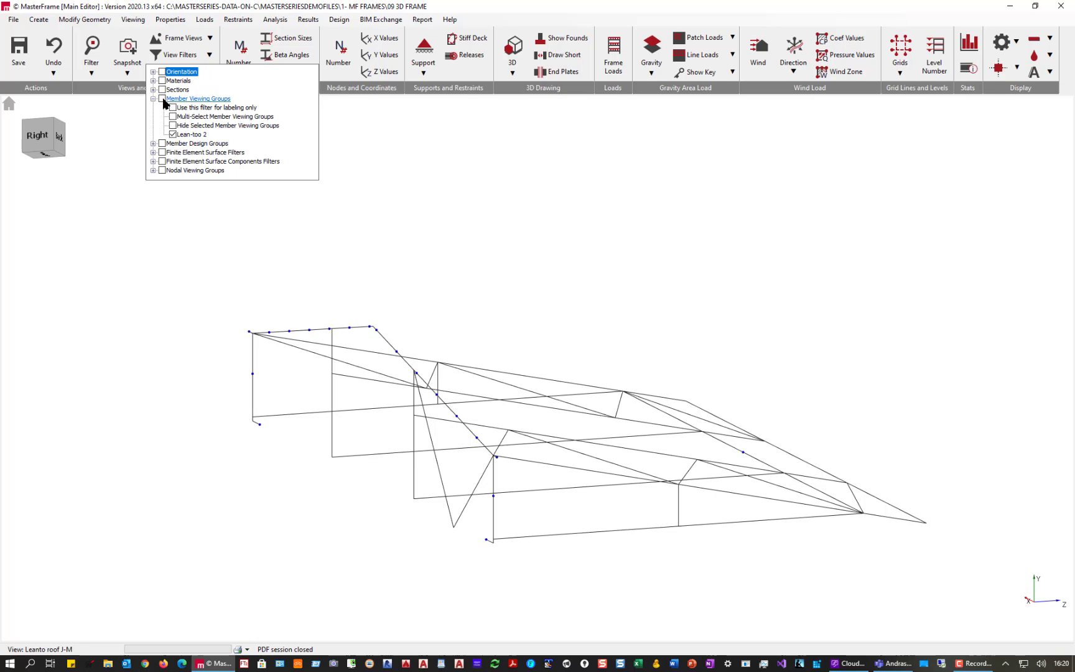
click(163, 98)
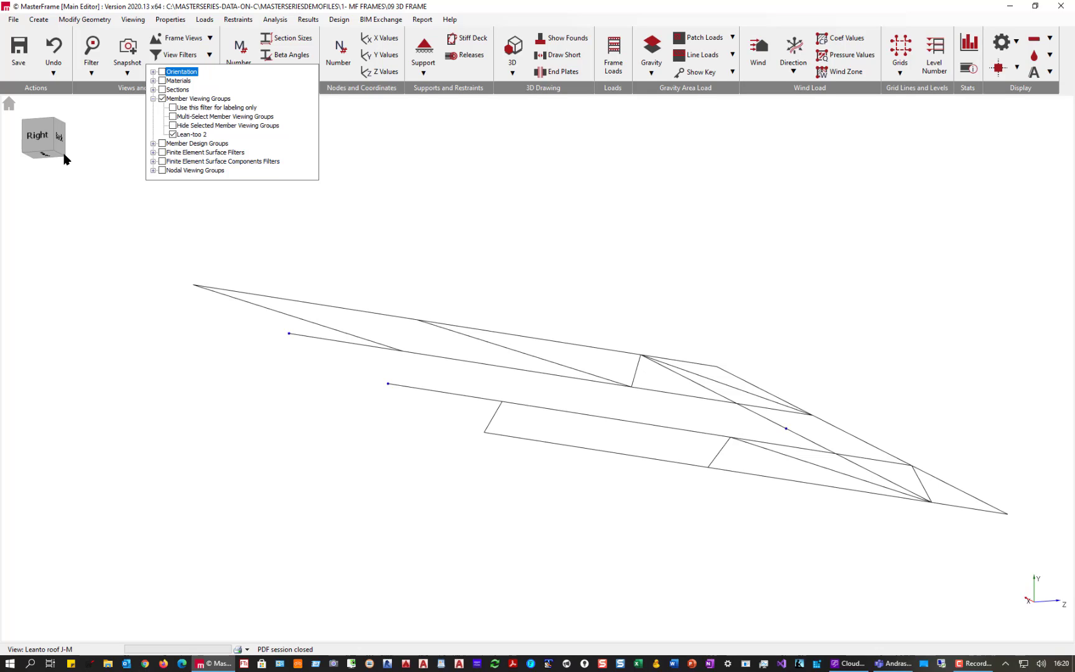
click(187, 219)
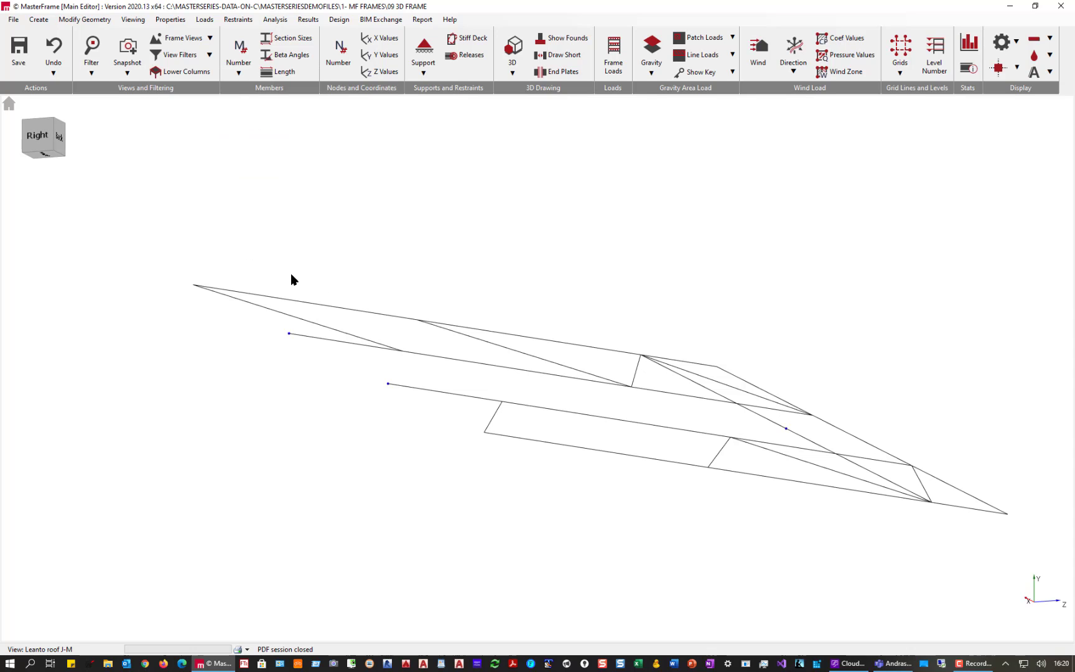
Orient the filtered lean-to roof in 3D from its front-right side and save the view as a snapshot named "lean JM".
click(50, 117)
scroll(171, 349, down, 5)
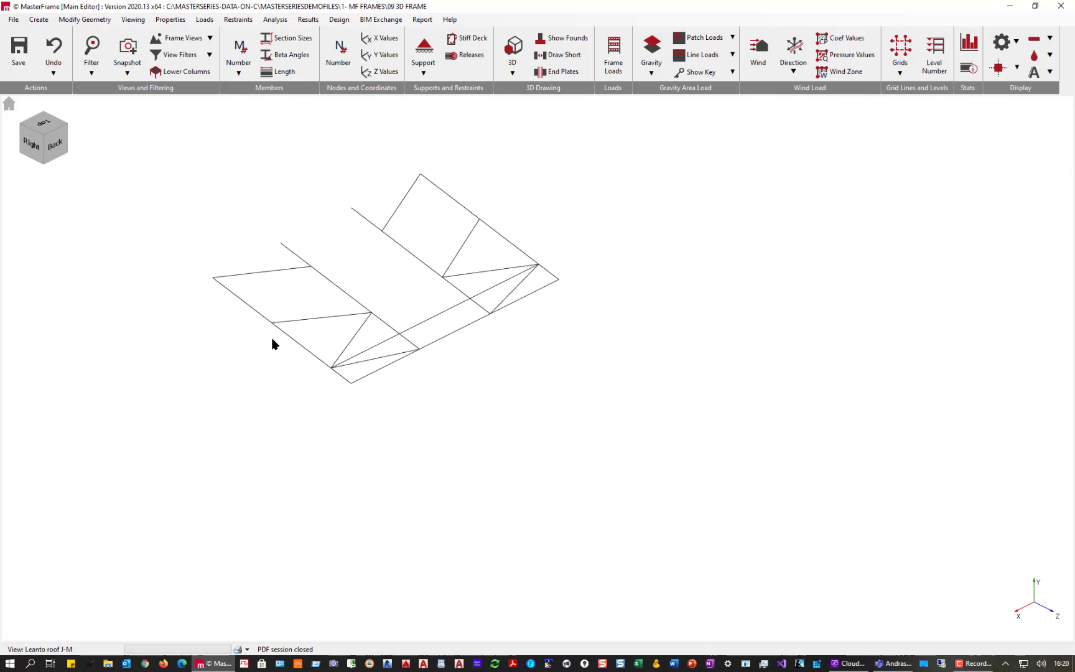
middle_drag(271, 344, 281, 436)
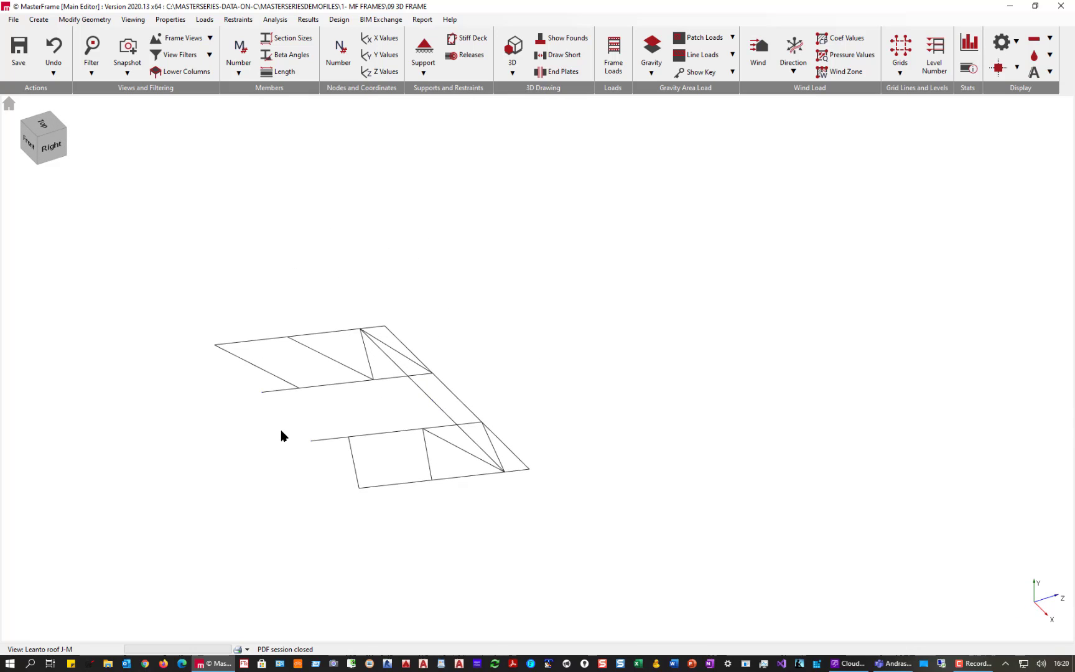
scroll(221, 434, up, 5)
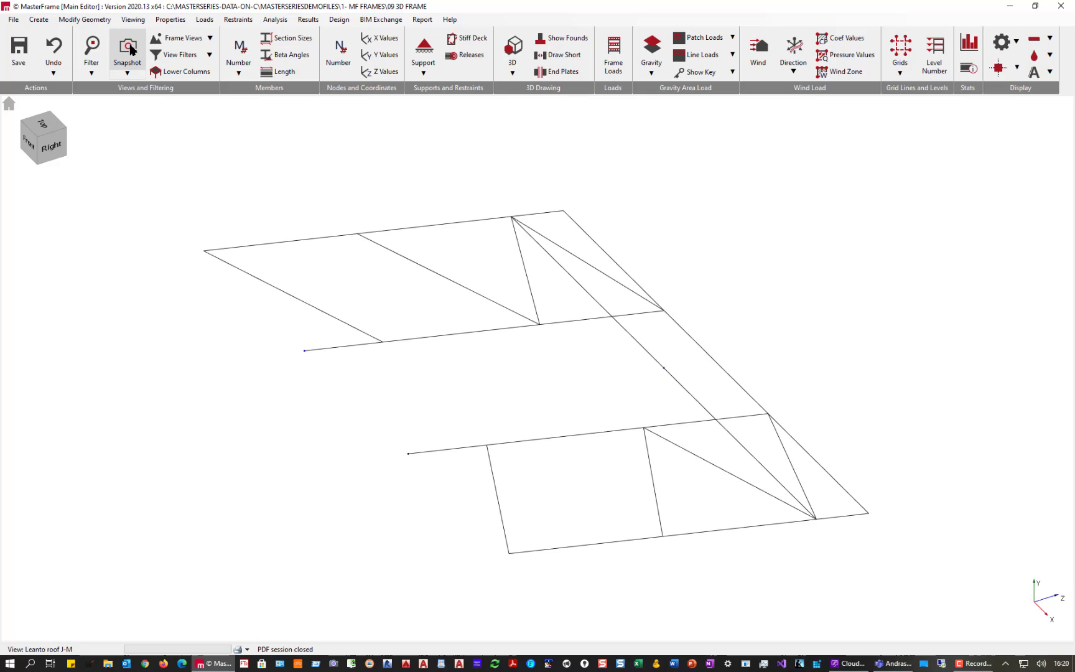
click(127, 76)
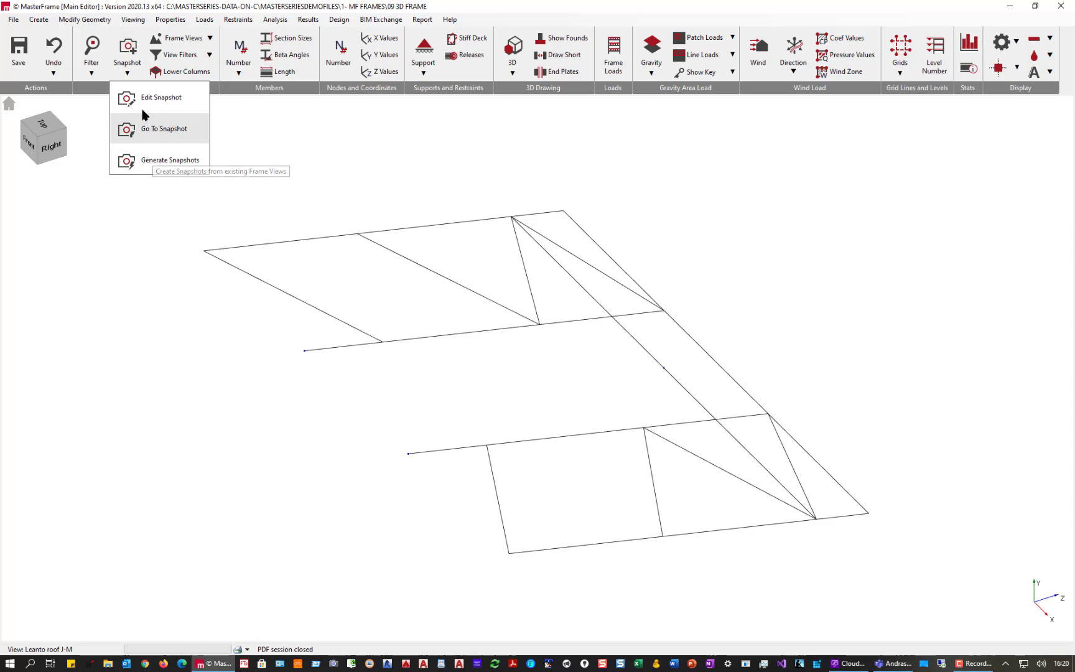
click(127, 48)
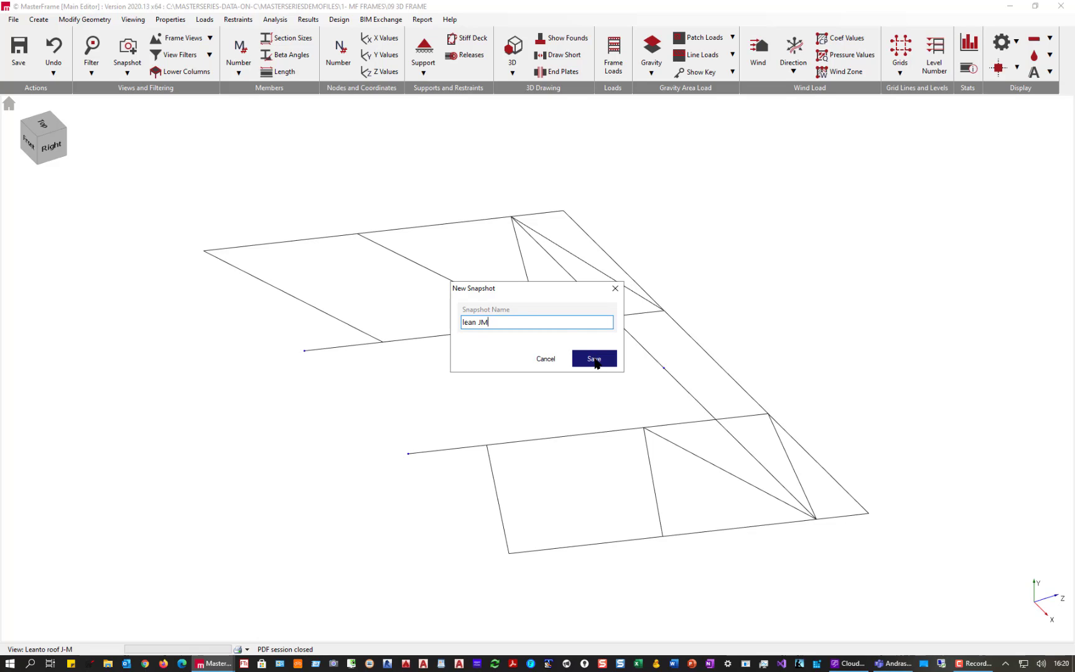
click(594, 359)
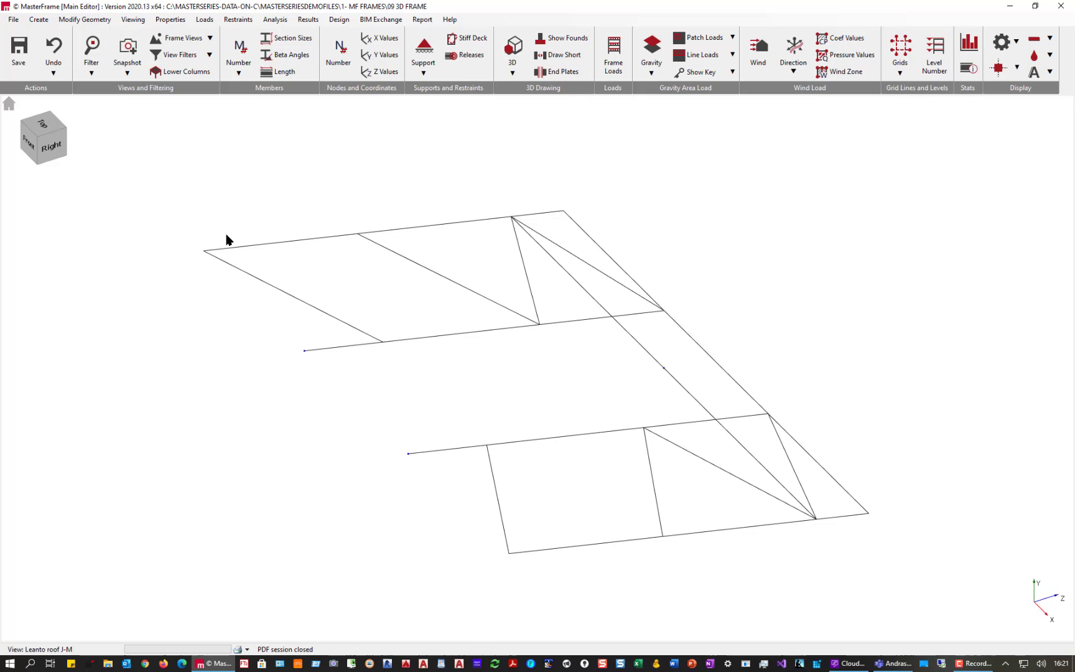
Start editing the member viewing groups and switch the model to the Full Frame view.
click(127, 21)
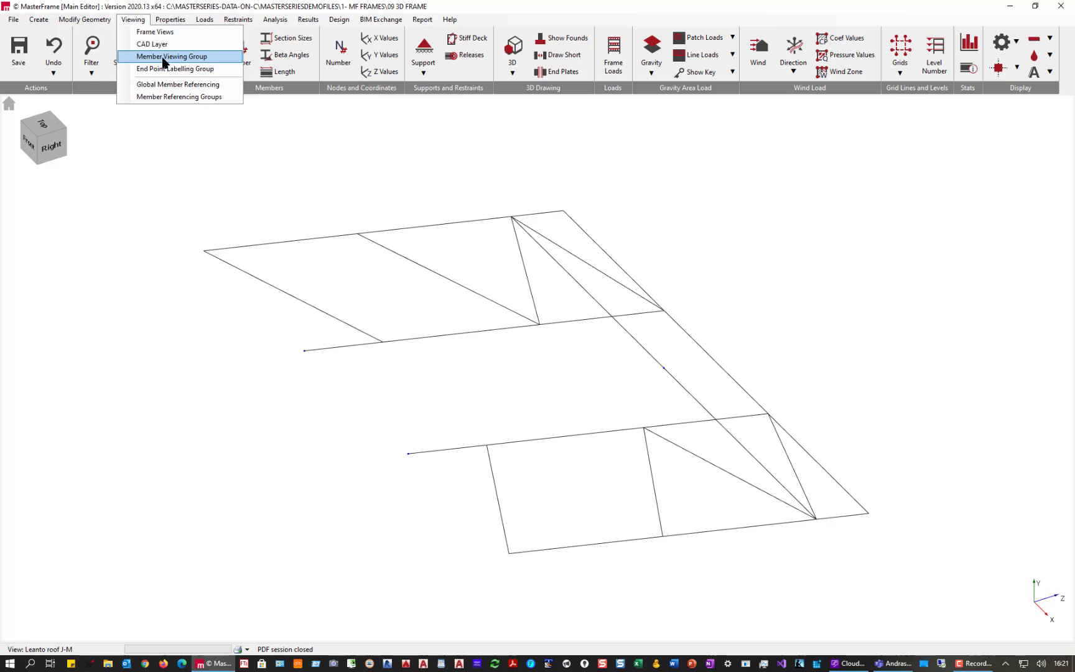
click(163, 57)
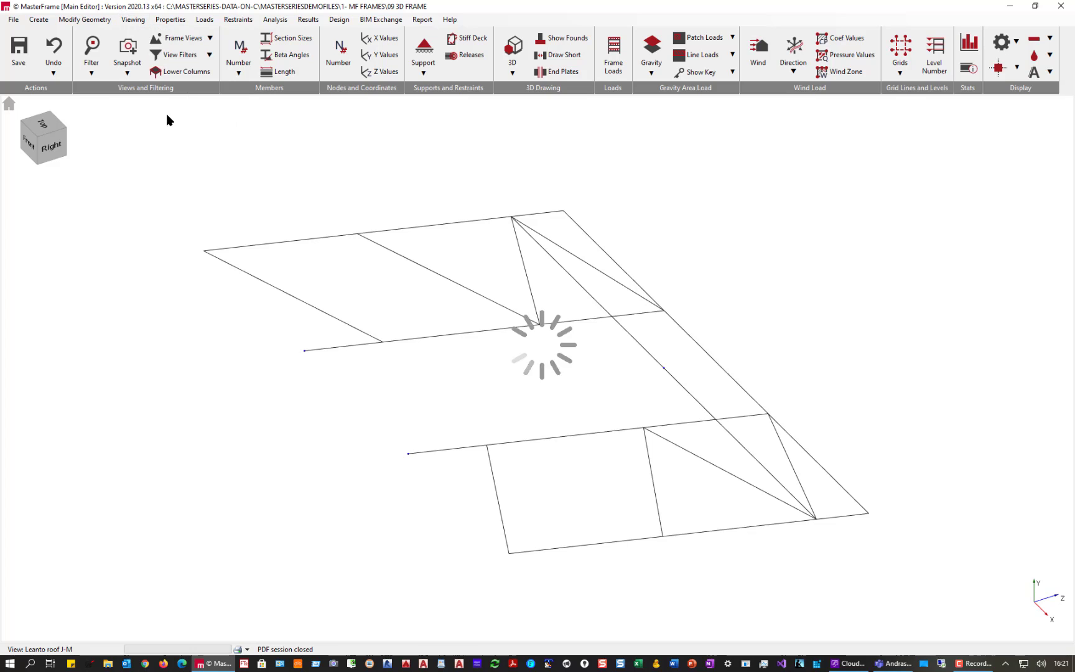
click(7, 104)
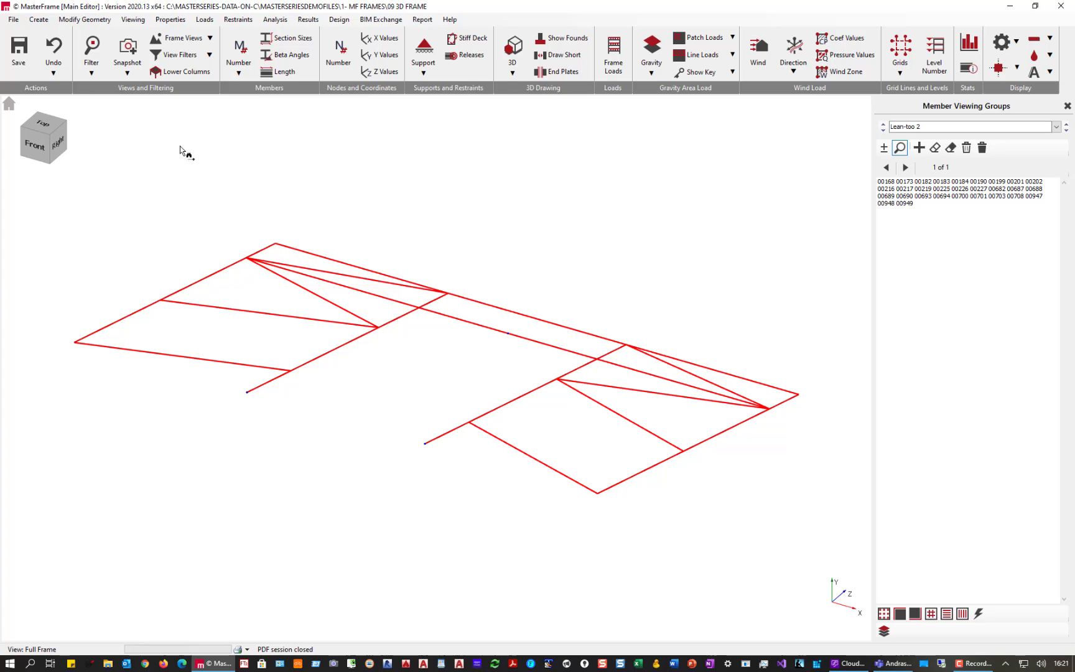
click(180, 39)
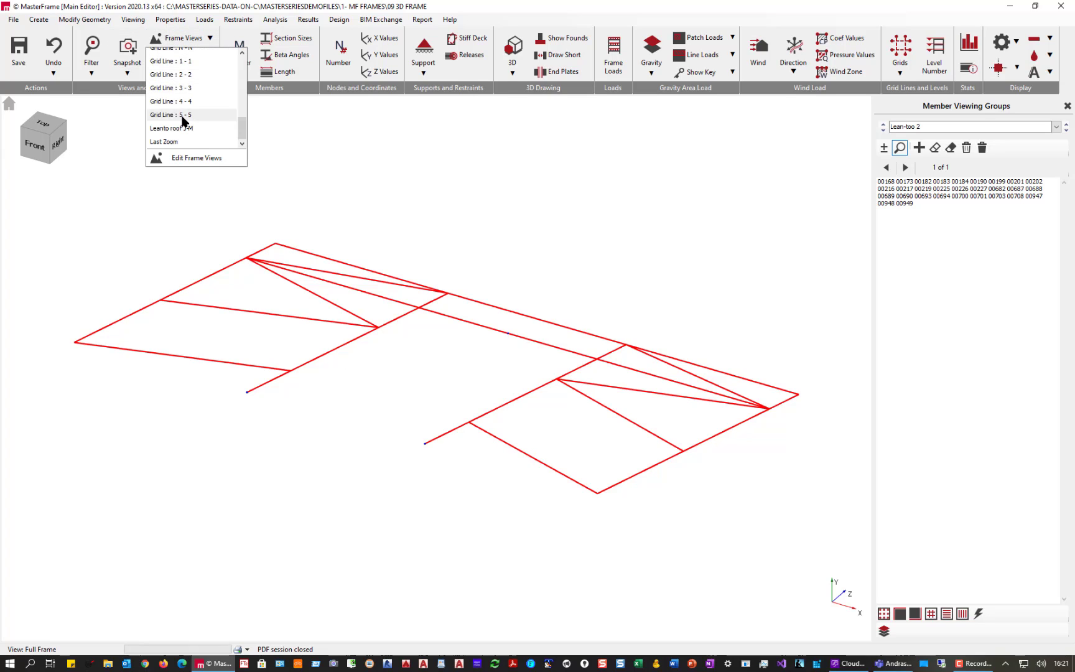
scroll(182, 118, up, 5)
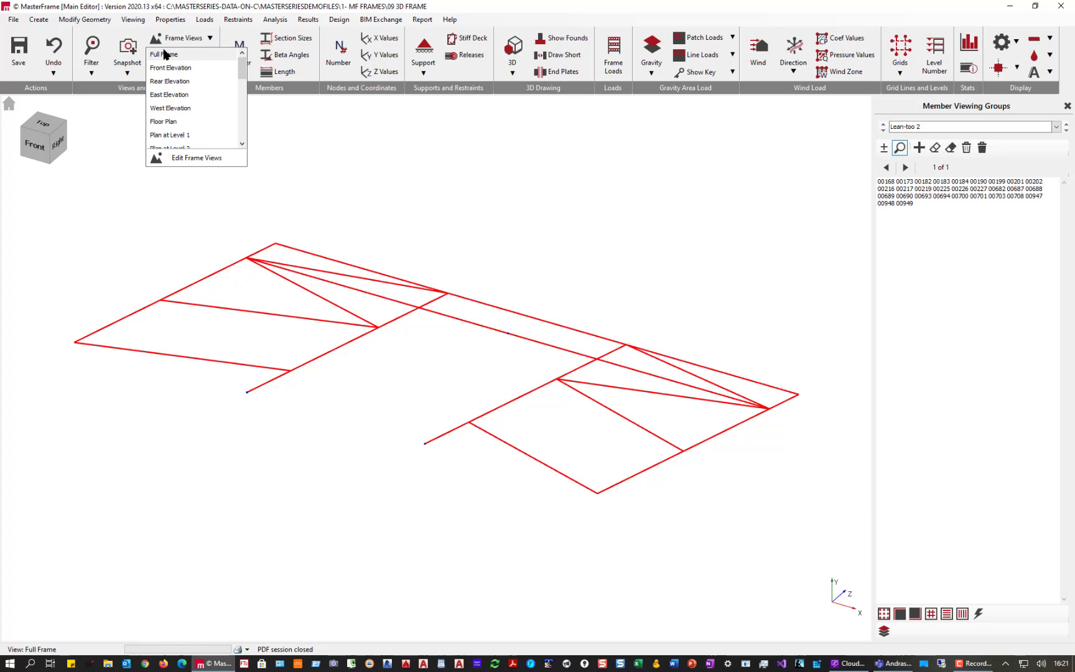
click(169, 56)
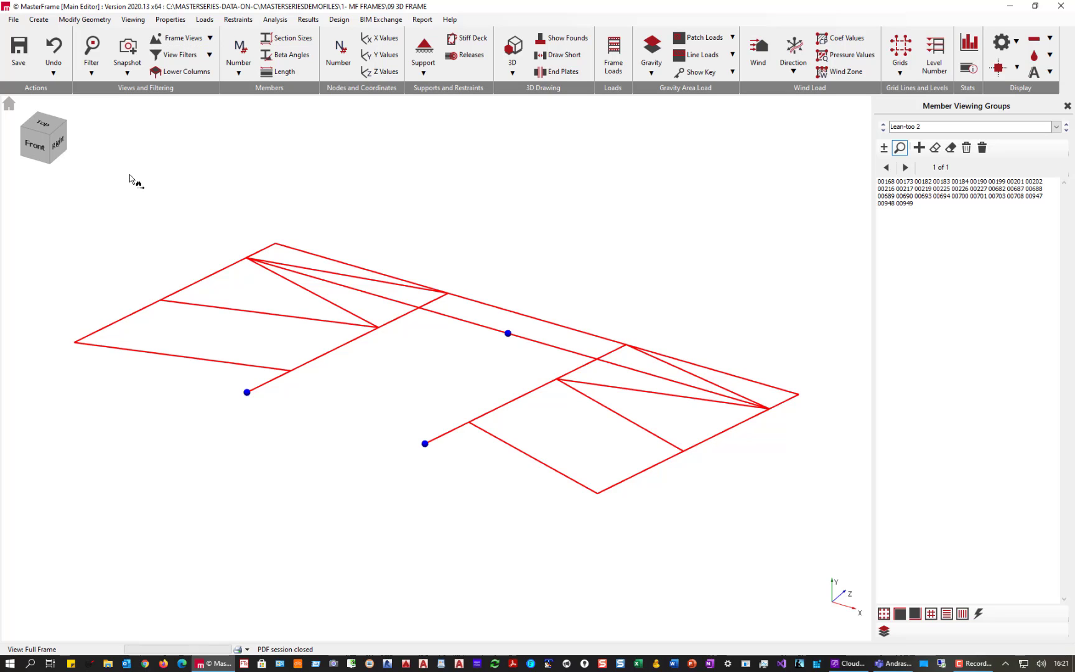
Rotate the model slightly and turn off the Member Viewing Groups filter so all frame members are displayed.
click(47, 140)
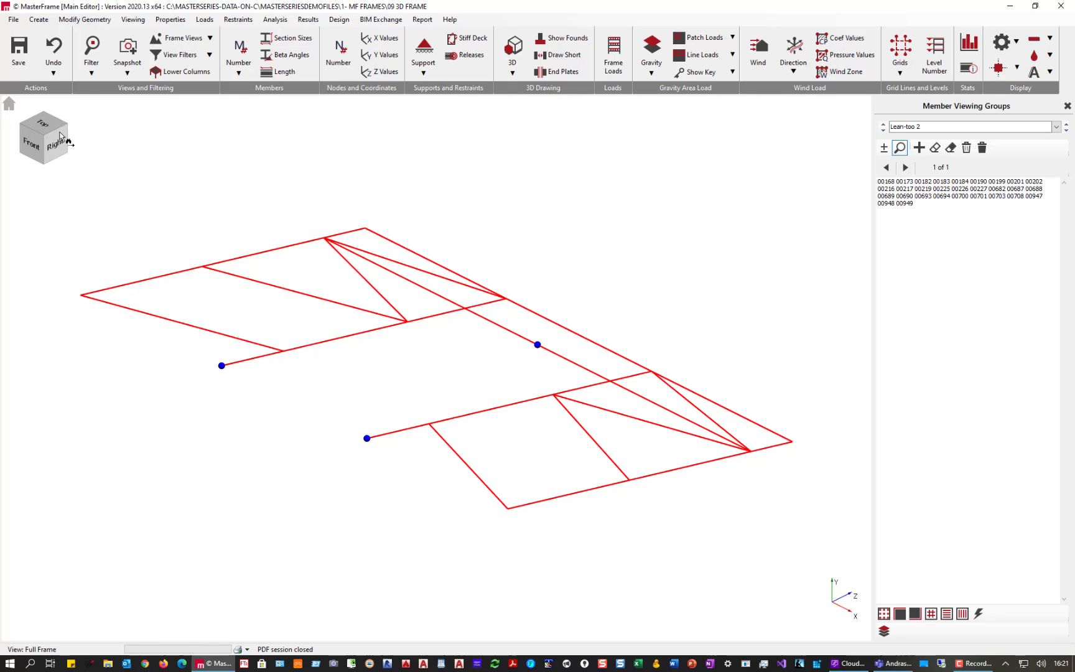
click(127, 74)
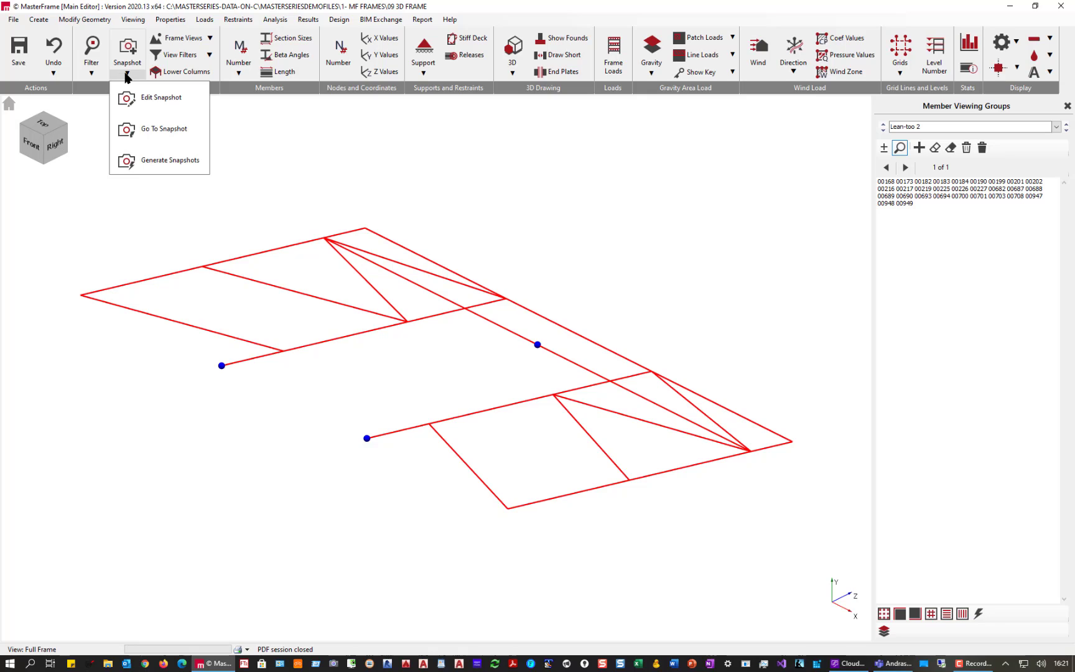
click(432, 158)
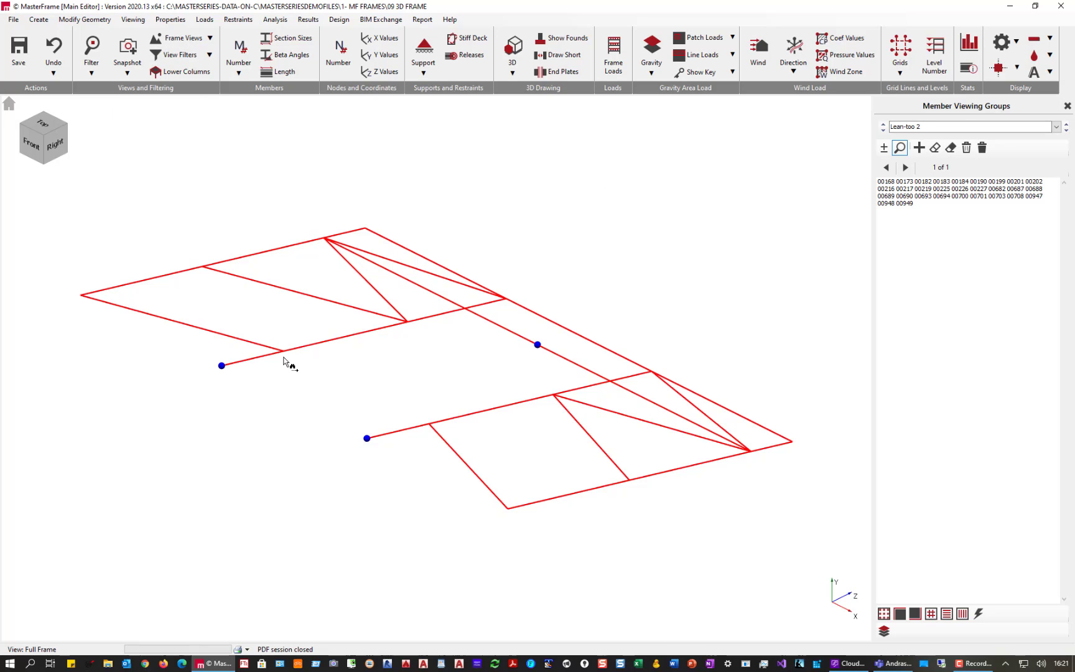
click(179, 55)
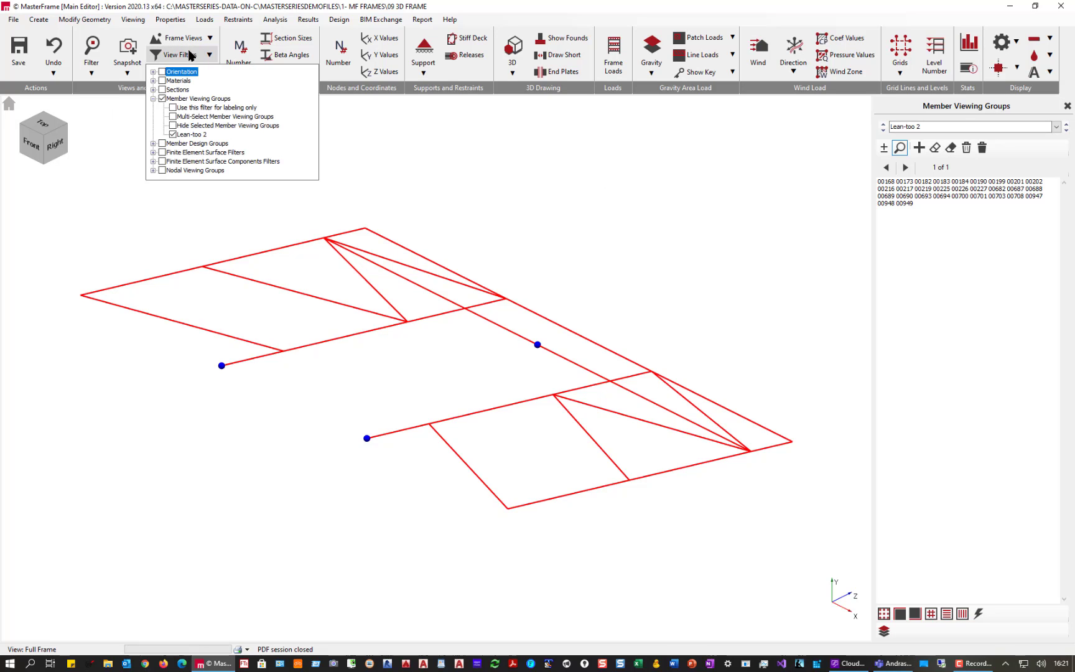
click(162, 99)
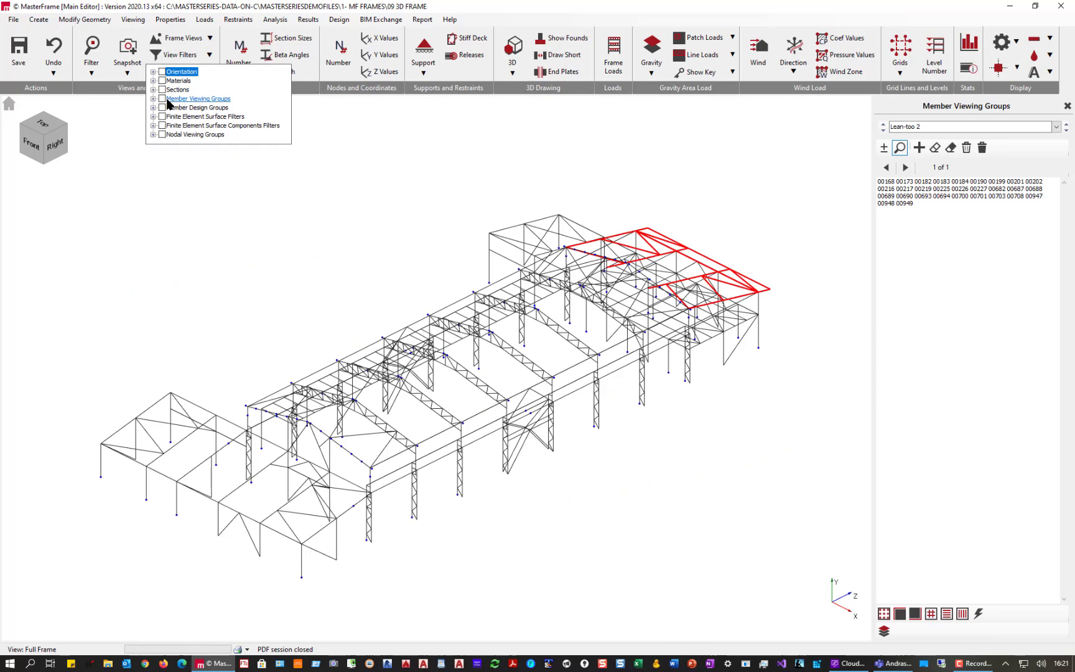
Create a member viewing group named "Lean-to 1" and enable adding members to it.
click(919, 150)
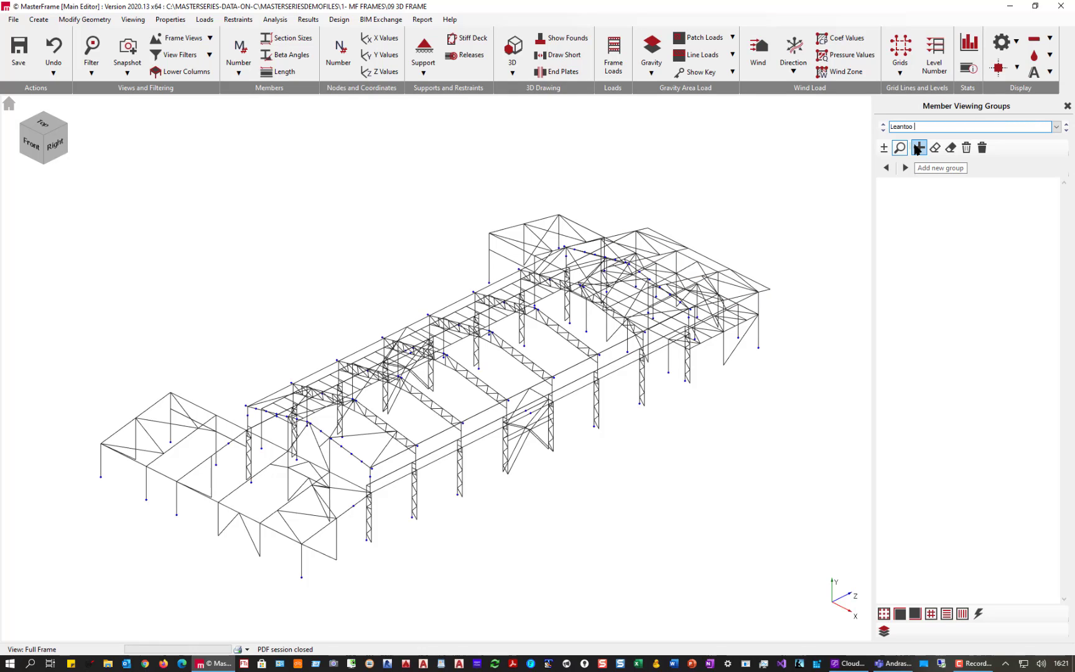
text(Leantoo 1)
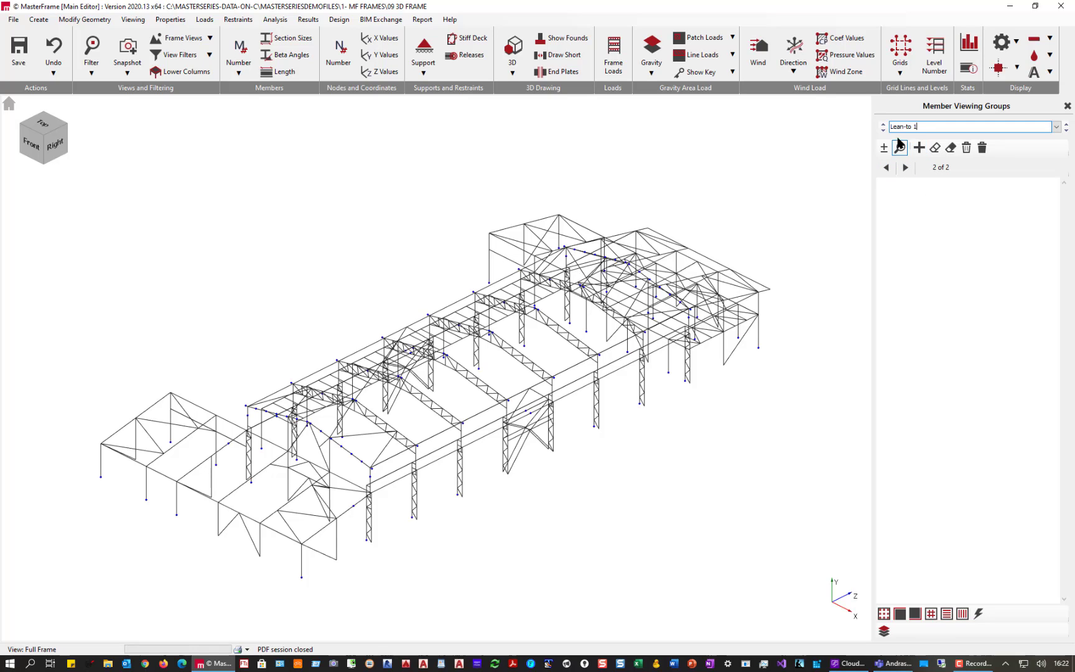
click(884, 147)
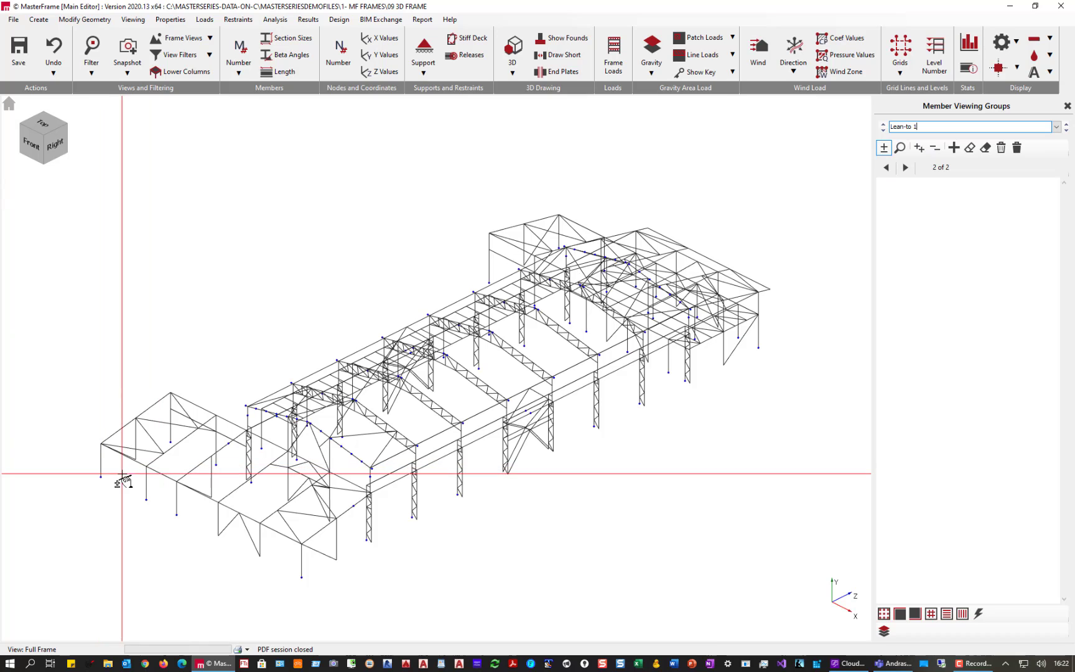
Add the members along the front lean-to roof's right side edge and the adjoining rear-edge member to the Lean-to 1 group.
click(315, 533)
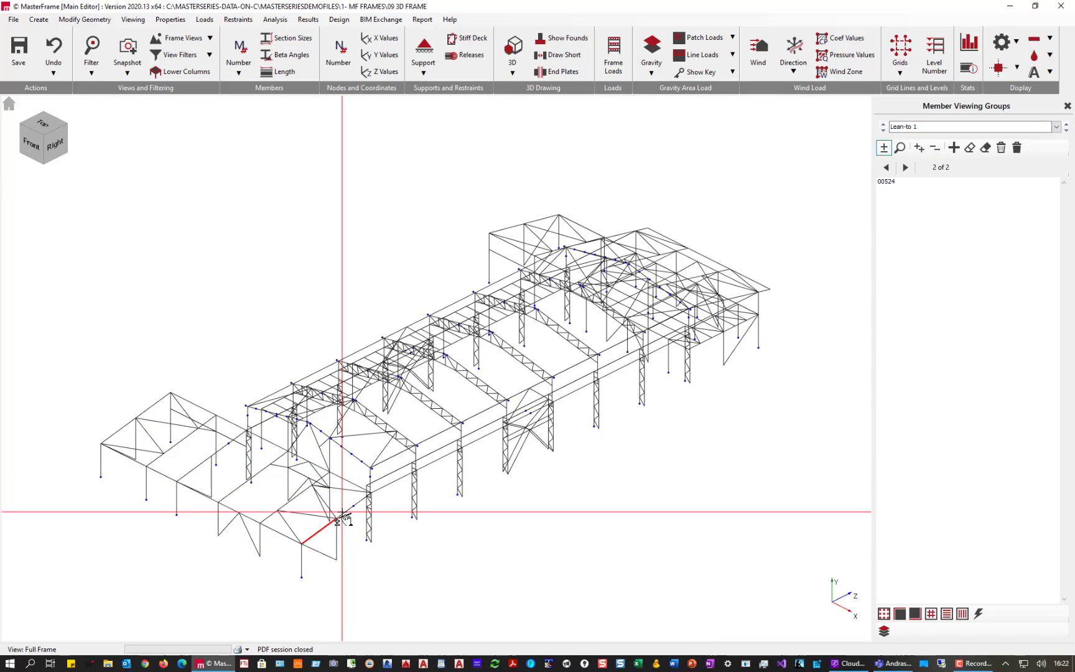
click(344, 512)
click(358, 501)
click(342, 478)
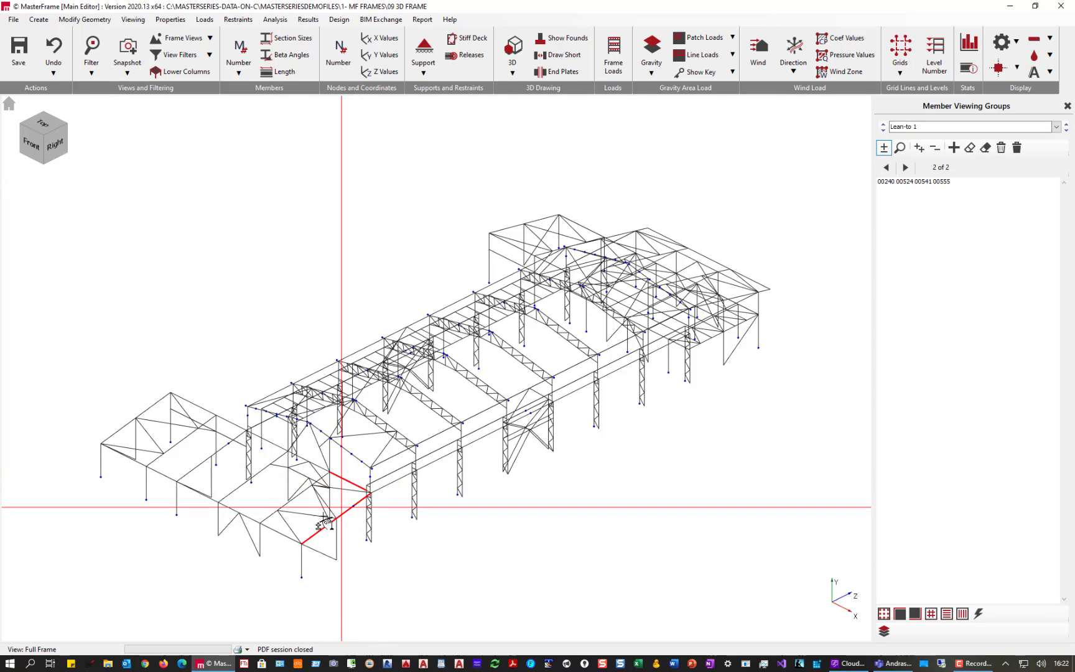
Add all six members along the lean-to roof's front edge to the Lean-to 1 group.
click(253, 521)
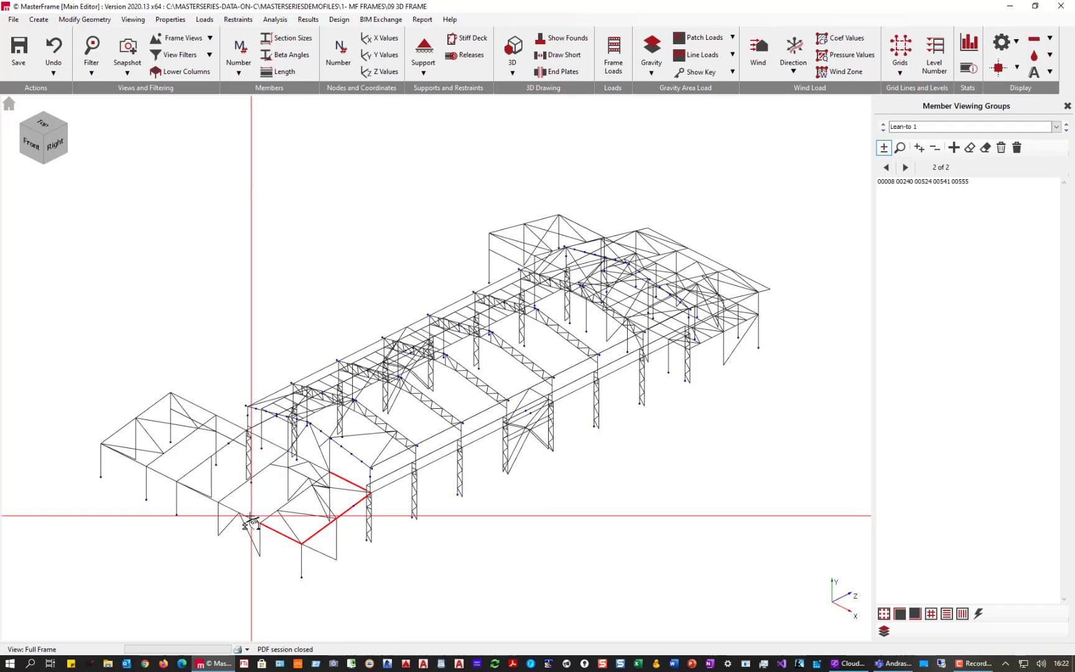
click(233, 510)
click(207, 496)
click(182, 482)
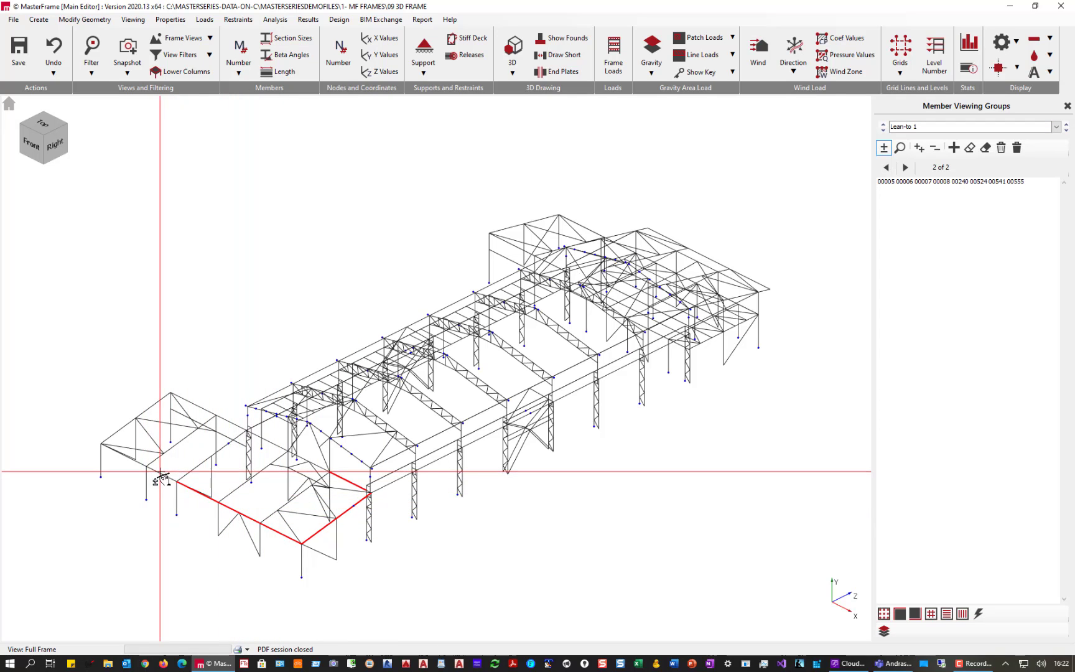
click(156, 469)
click(125, 456)
Add the members along the lean-to roof's left side edge and its rear edge to the Lean-to 1 group.
click(118, 430)
click(152, 405)
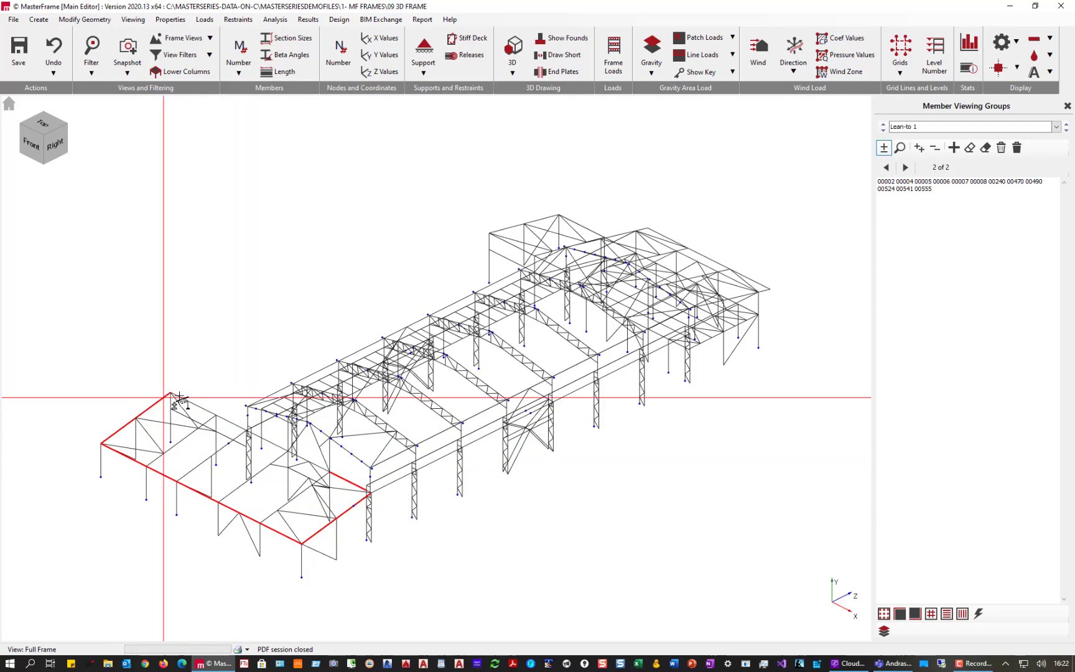
click(194, 404)
click(233, 421)
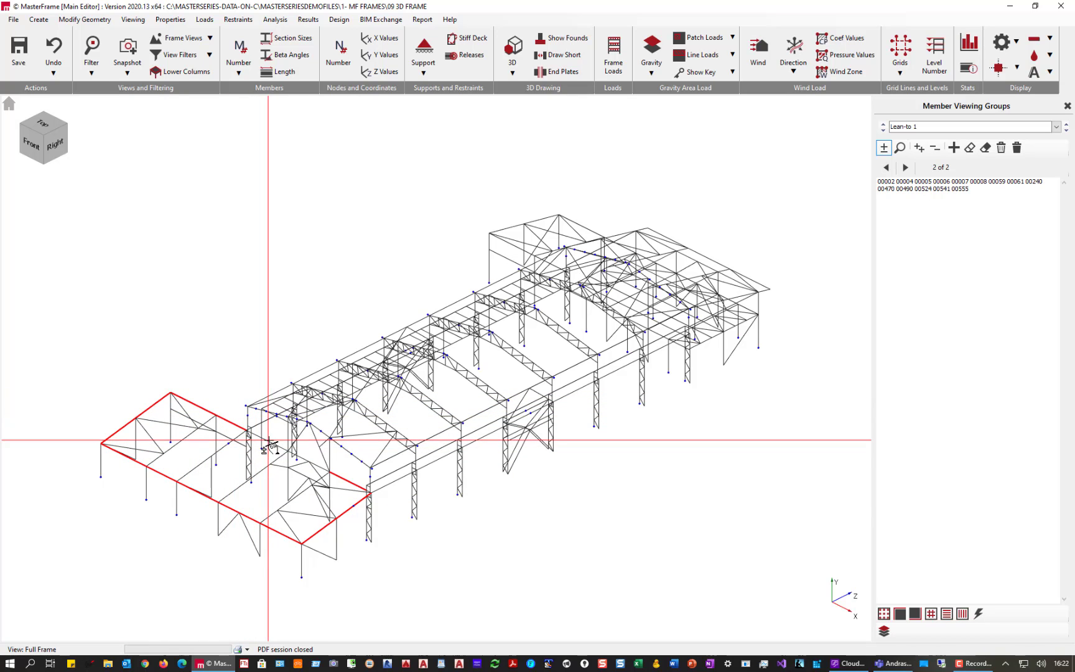
click(268, 440)
click(310, 461)
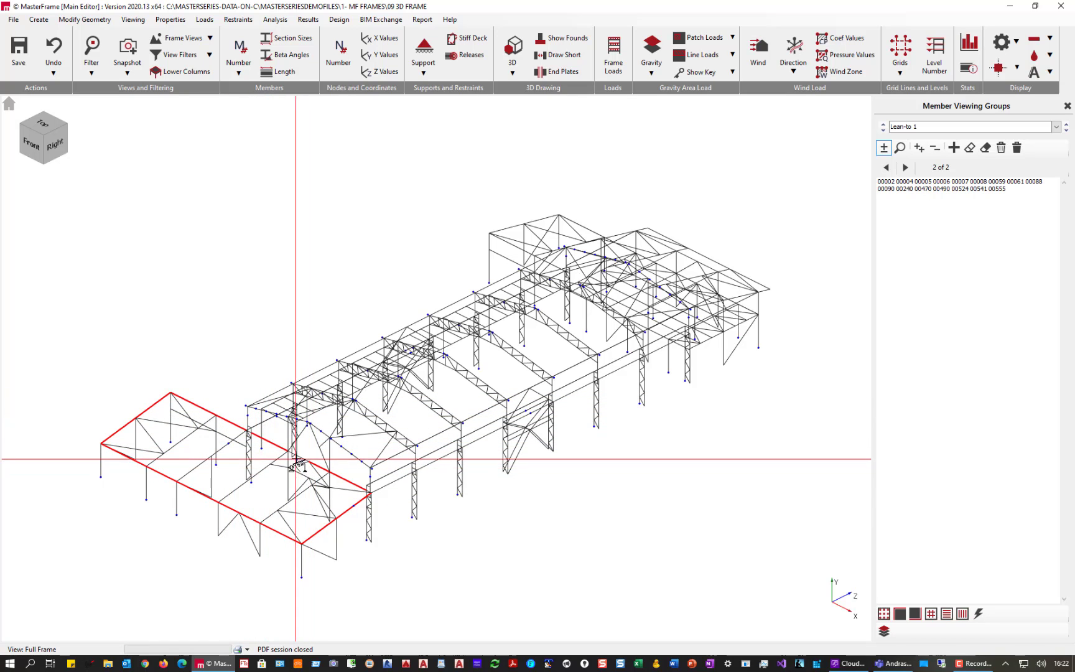
Add the four diagonal bracing members in the lean-to roof's right end bay to the Lean-to 1 group.
scroll(390, 503, up, 6)
click(297, 460)
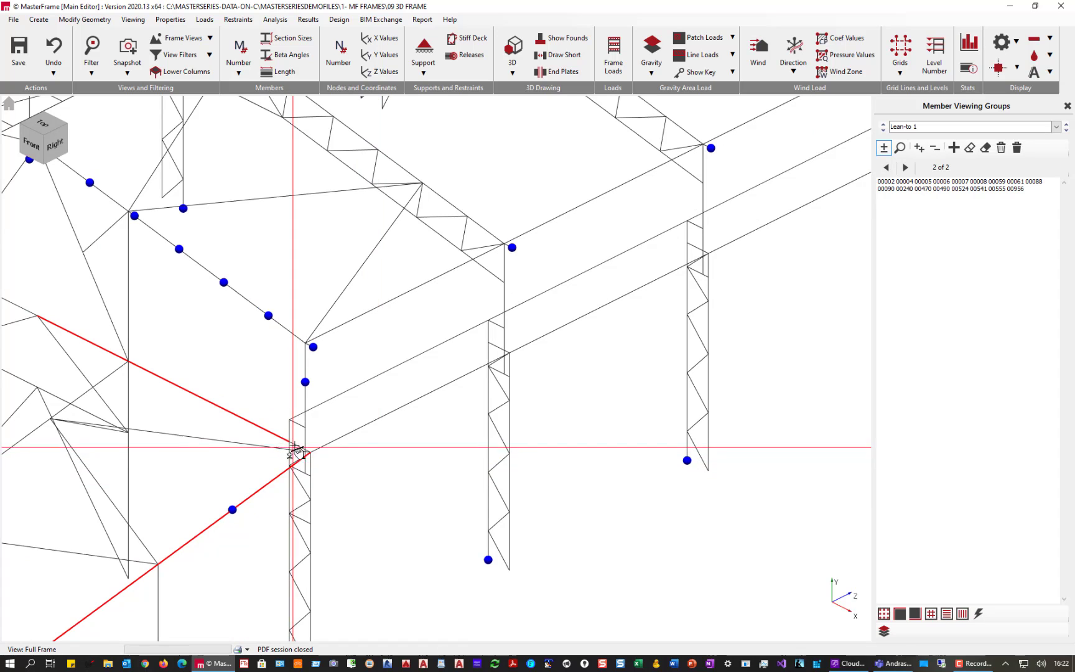
click(215, 439)
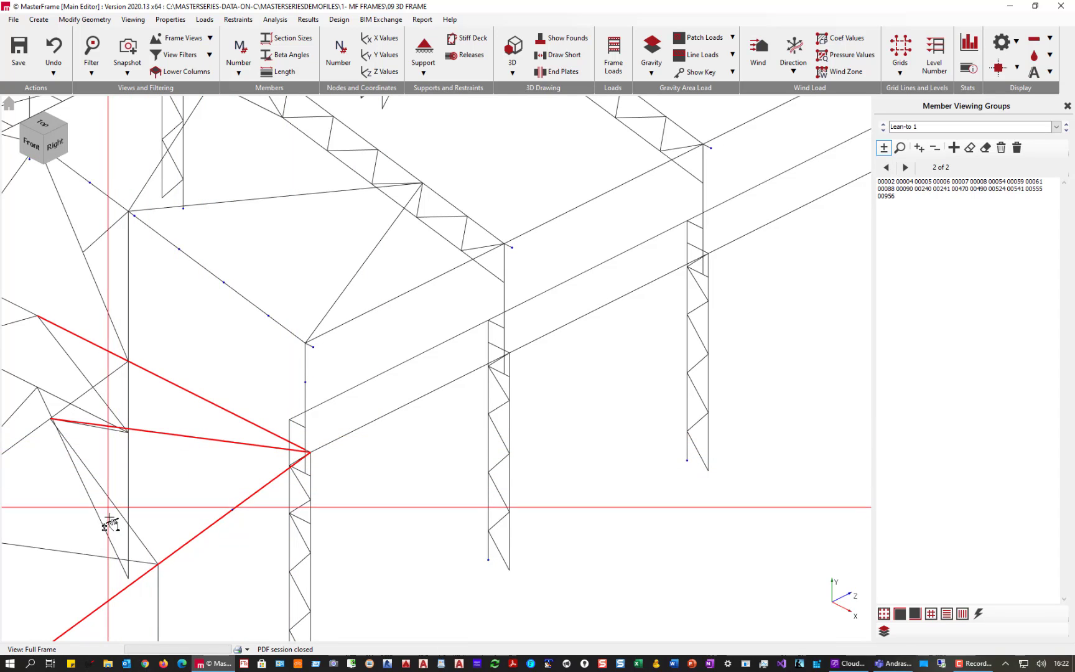
click(132, 528)
click(71, 552)
middle_drag(114, 499, 848, 393)
click(674, 475)
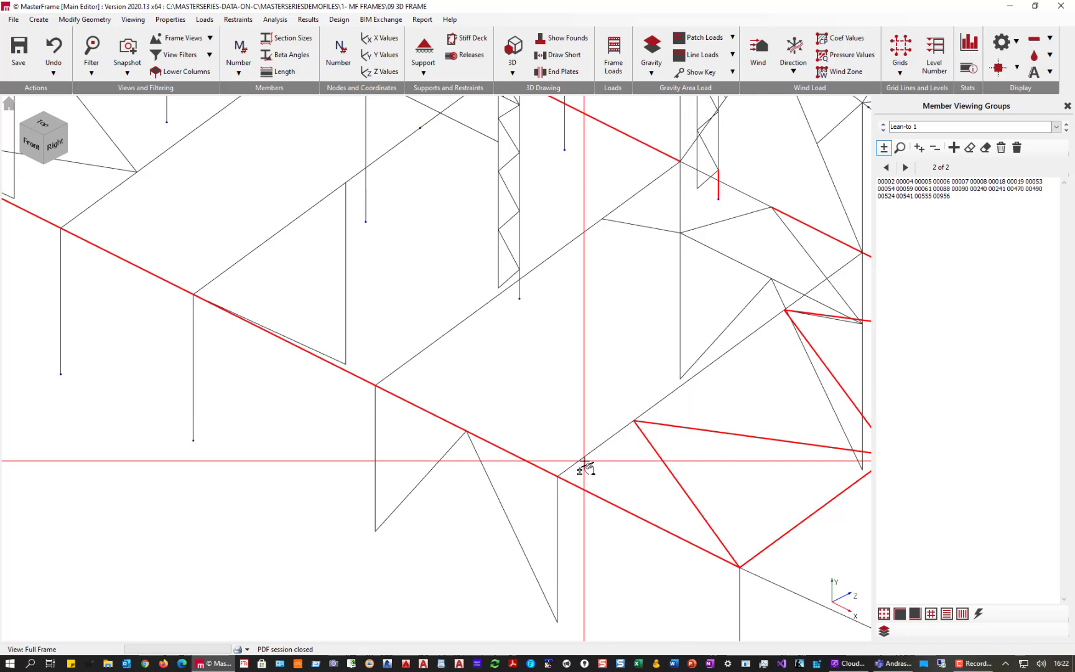
Add the first two internal rafters from the lean-to's right end and the outer segments of the third rafter to Lean-to 1.
click(585, 459)
click(658, 405)
click(811, 289)
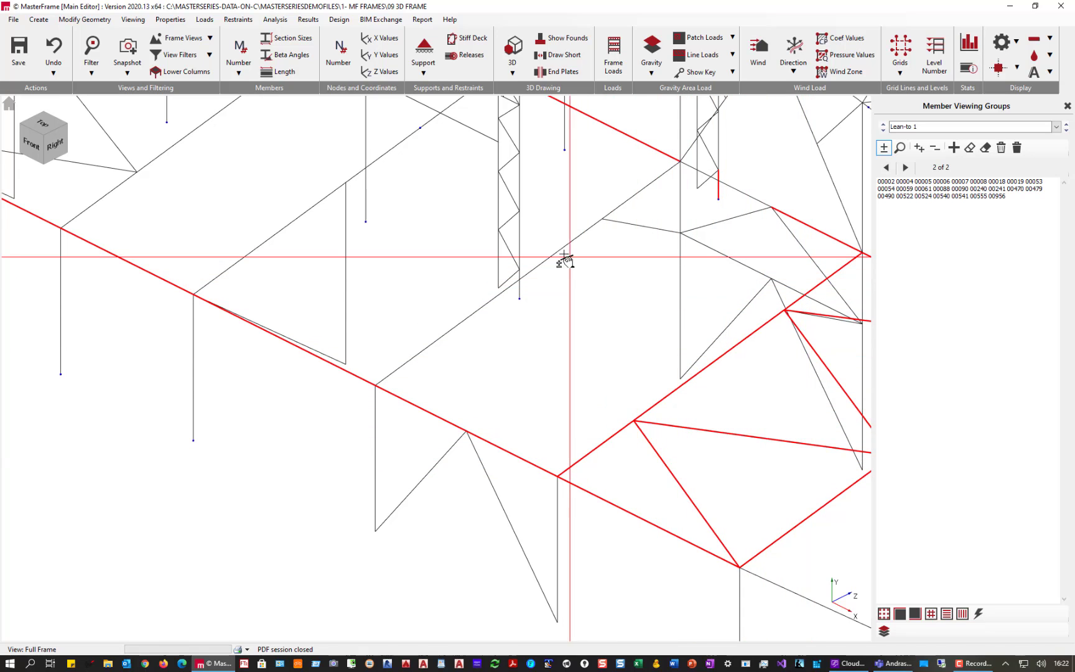
click(619, 205)
click(532, 270)
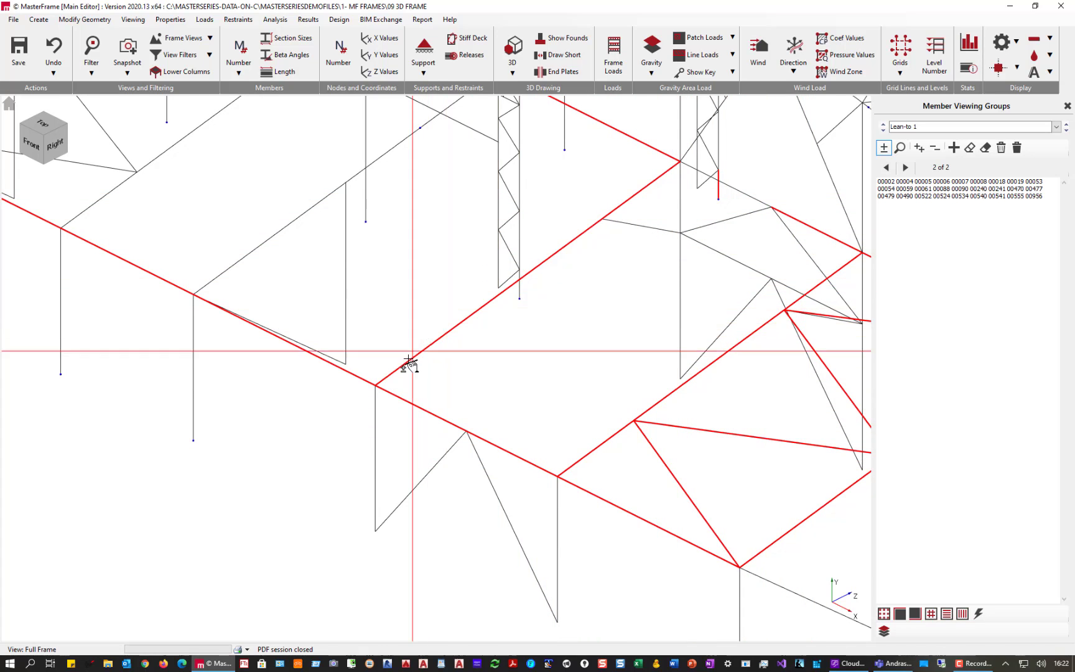
click(434, 120)
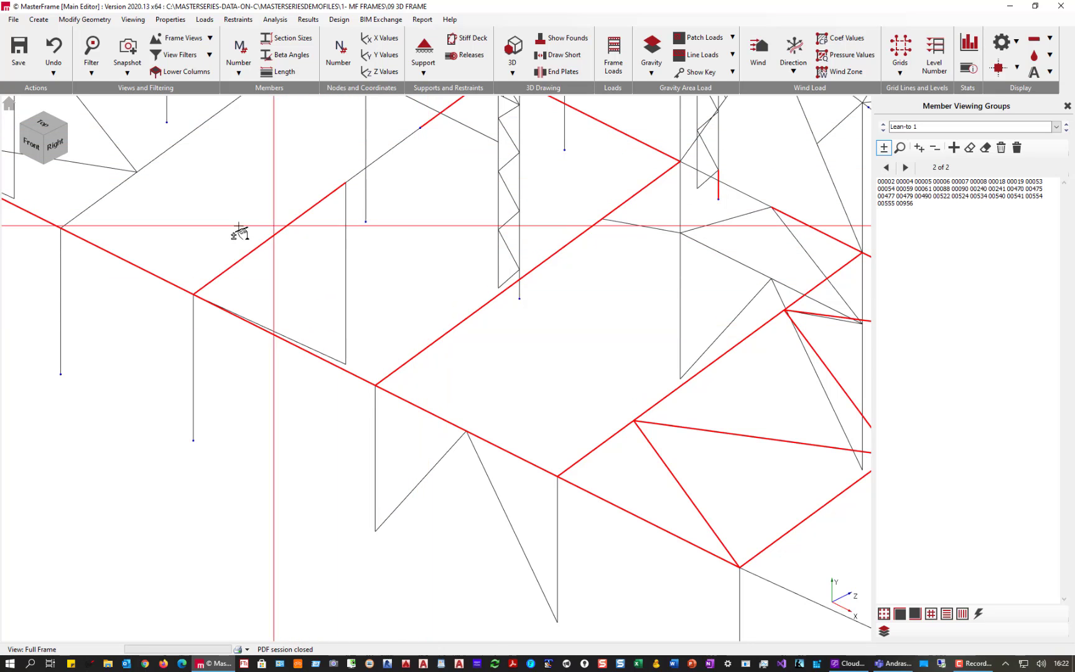
Remove the wrongly picked column members from the Lean-to 1 group and add the missing rear-edge and third-rafter members.
middle_drag(450, 349, 395, 454)
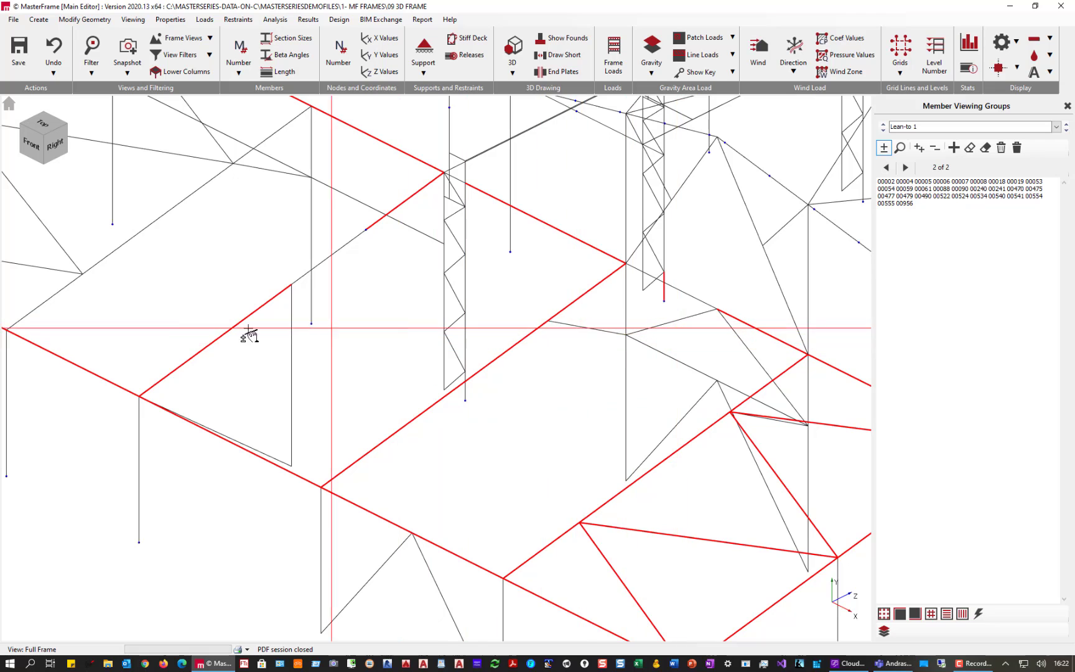
click(660, 295)
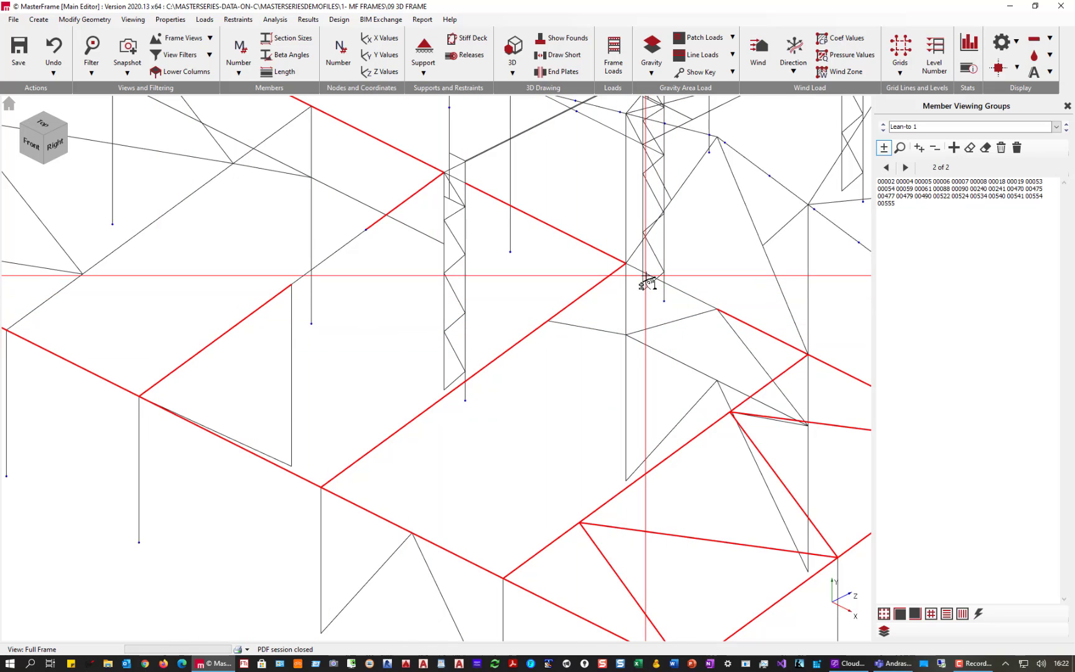
click(675, 290)
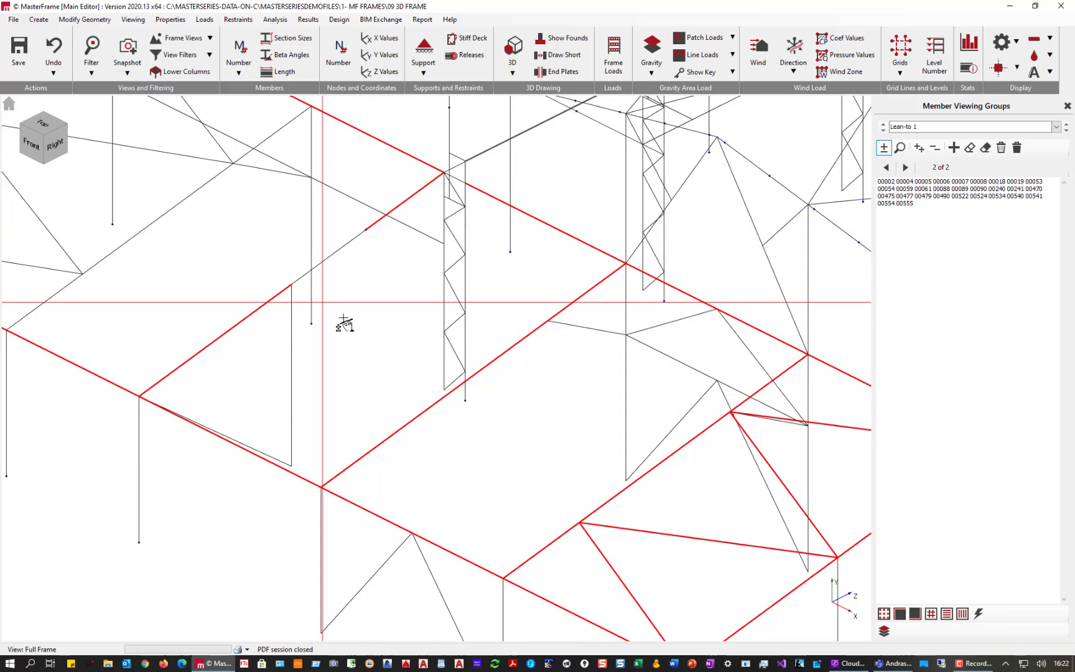
middle_drag(235, 206, 582, 330)
drag(687, 387, 635, 387)
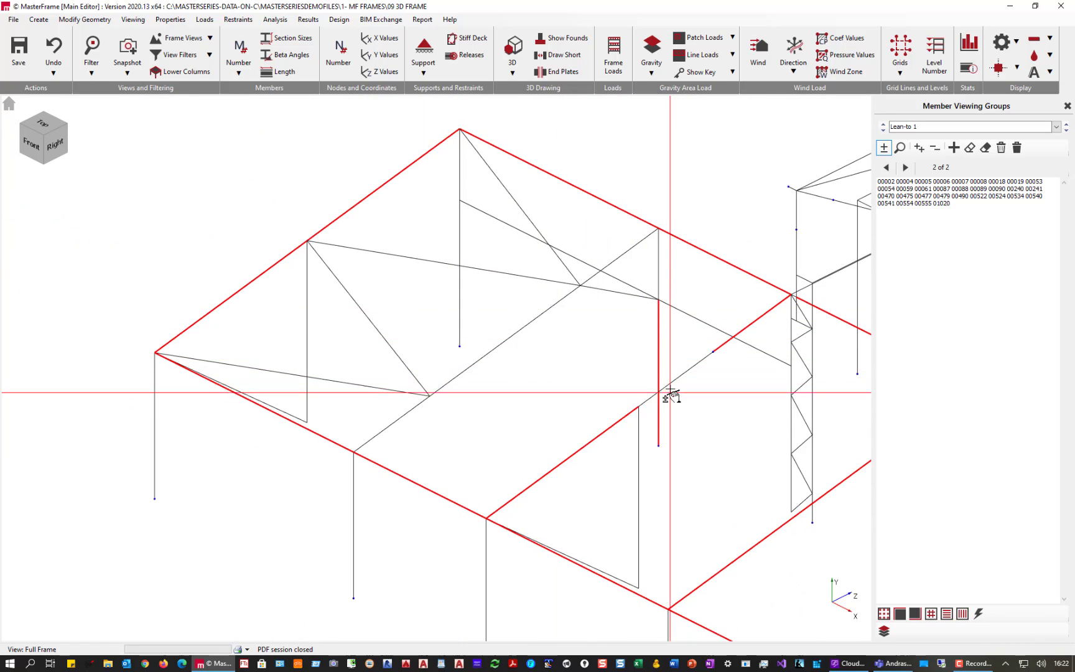
click(663, 362)
click(676, 376)
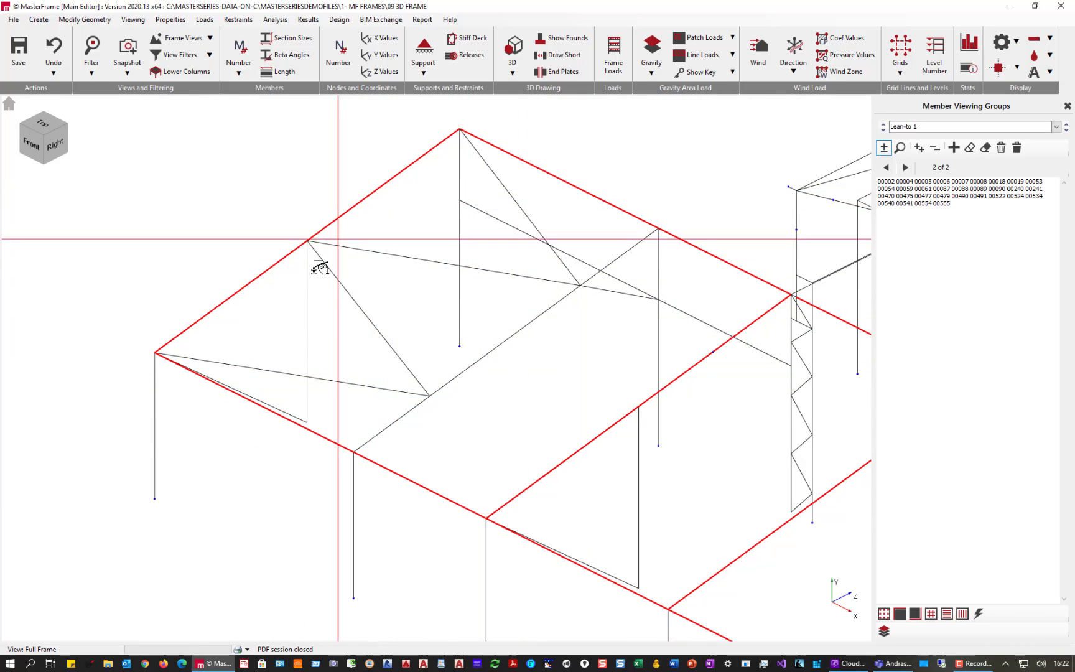
Add the four diagonal bracing members in the lean-to roof's left end bay to the Lean-to 1 group.
click(513, 199)
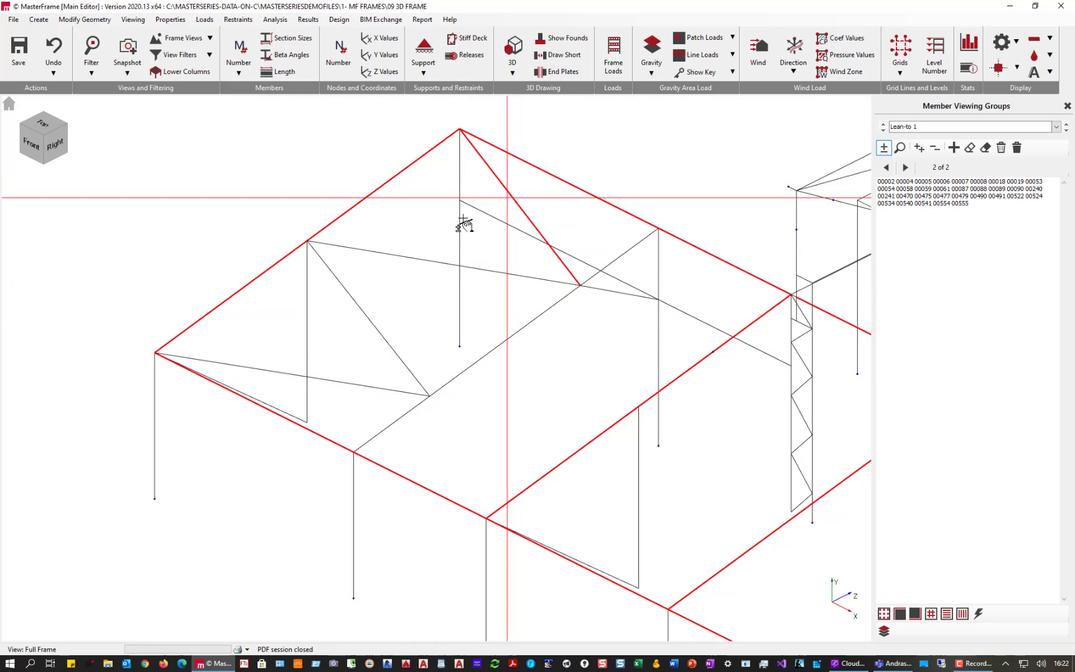
click(420, 259)
click(355, 301)
click(271, 382)
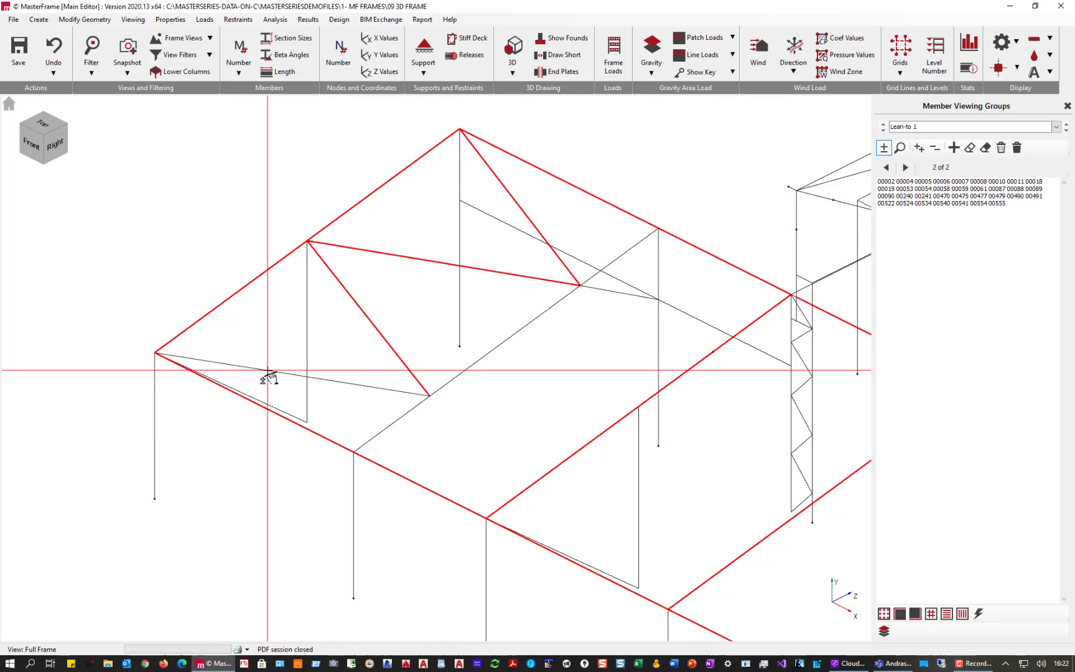
Check the Lean-to 1 group's members in the top view, and close the member viewing group editor.
middle_drag(242, 360, 66, 249)
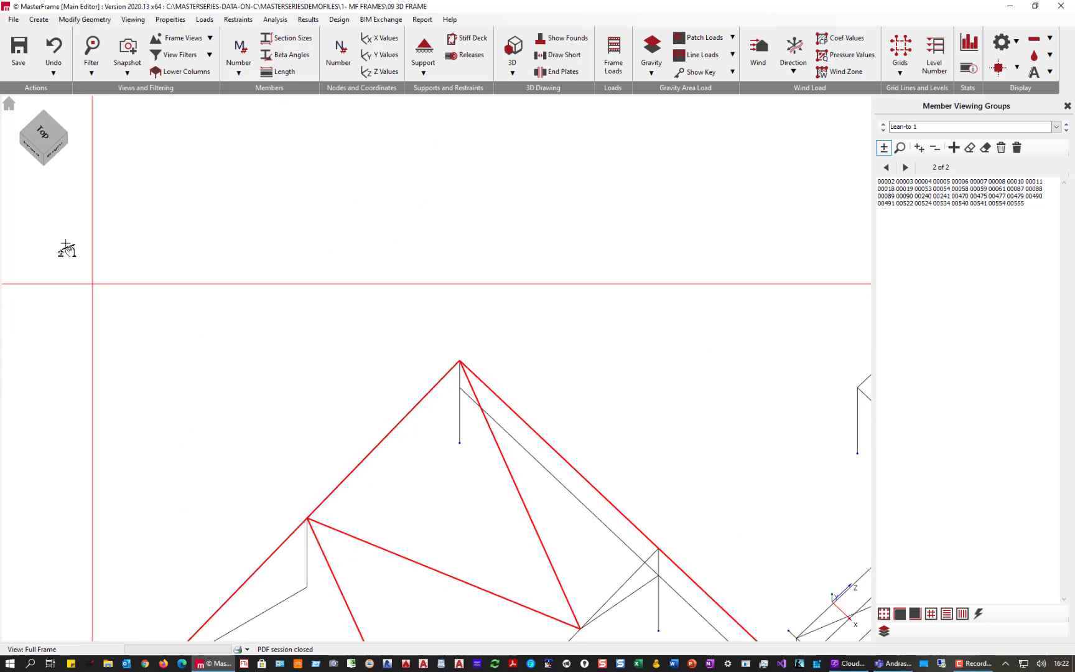
click(47, 136)
scroll(147, 335, down, 5)
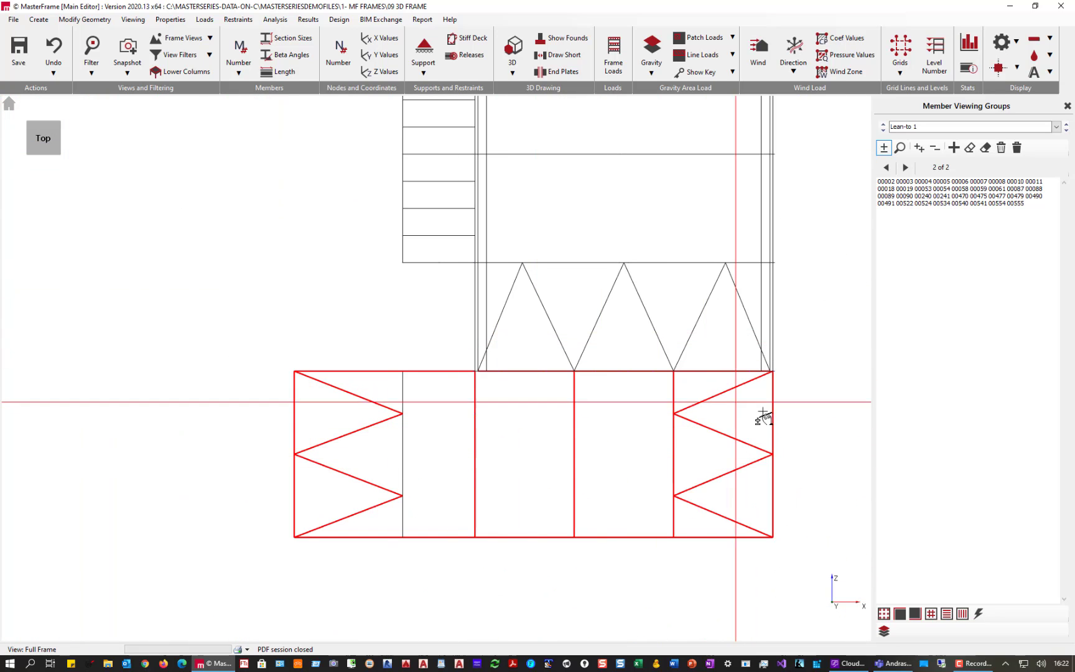
scroll(622, 504, up, 3)
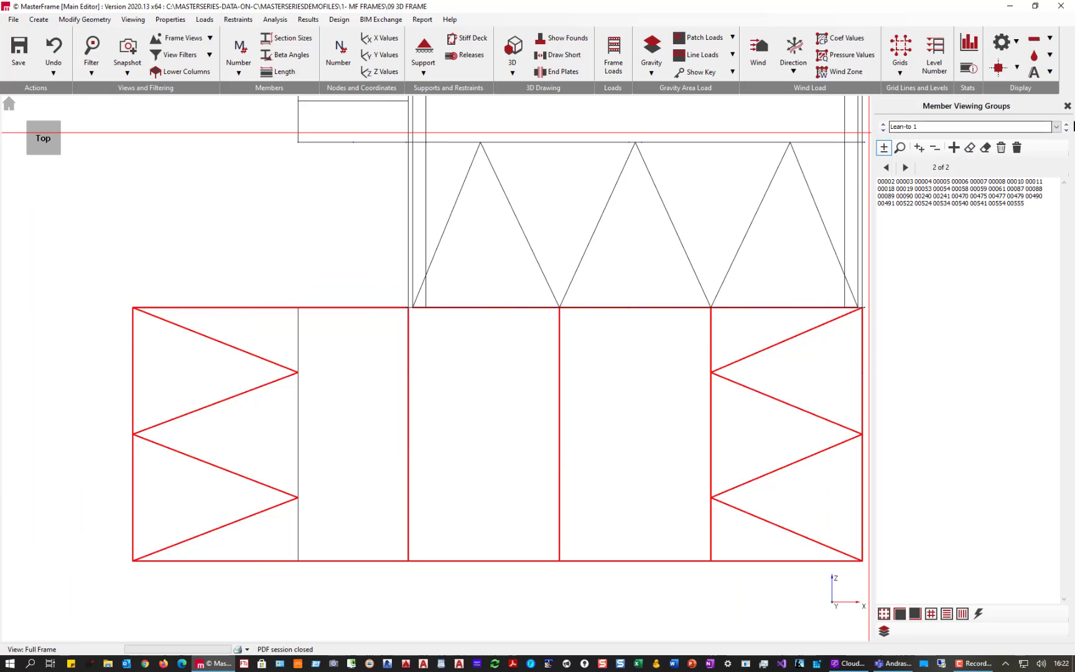
click(1067, 106)
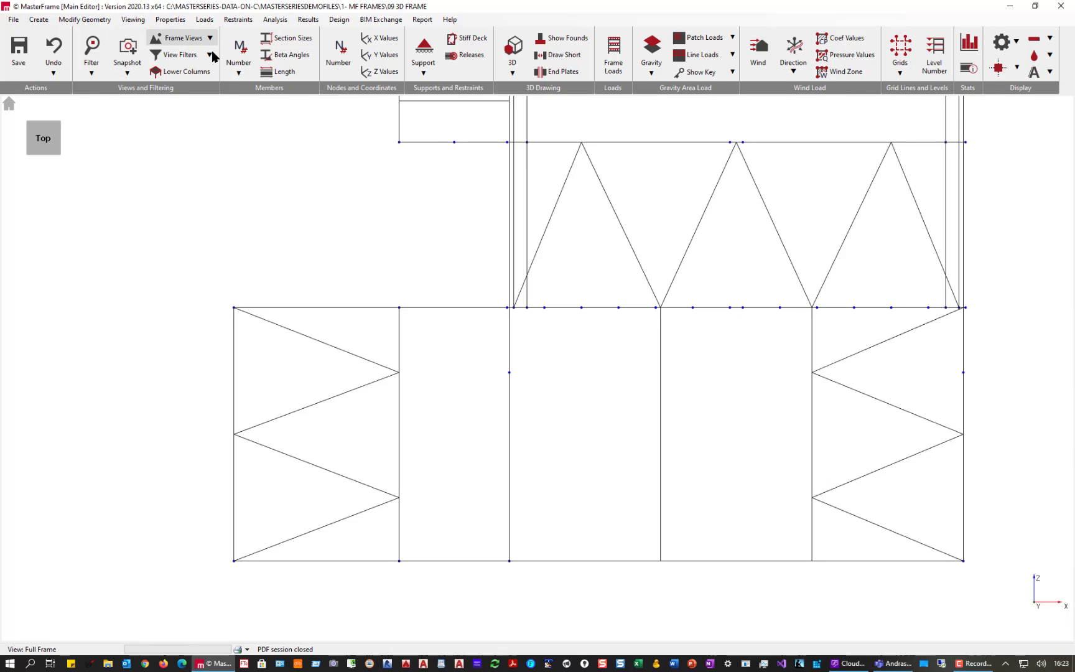
Return to the isometric view and filter the model to show only the Lean-to 1 member viewing group.
click(55, 155)
scroll(309, 248, up, 2)
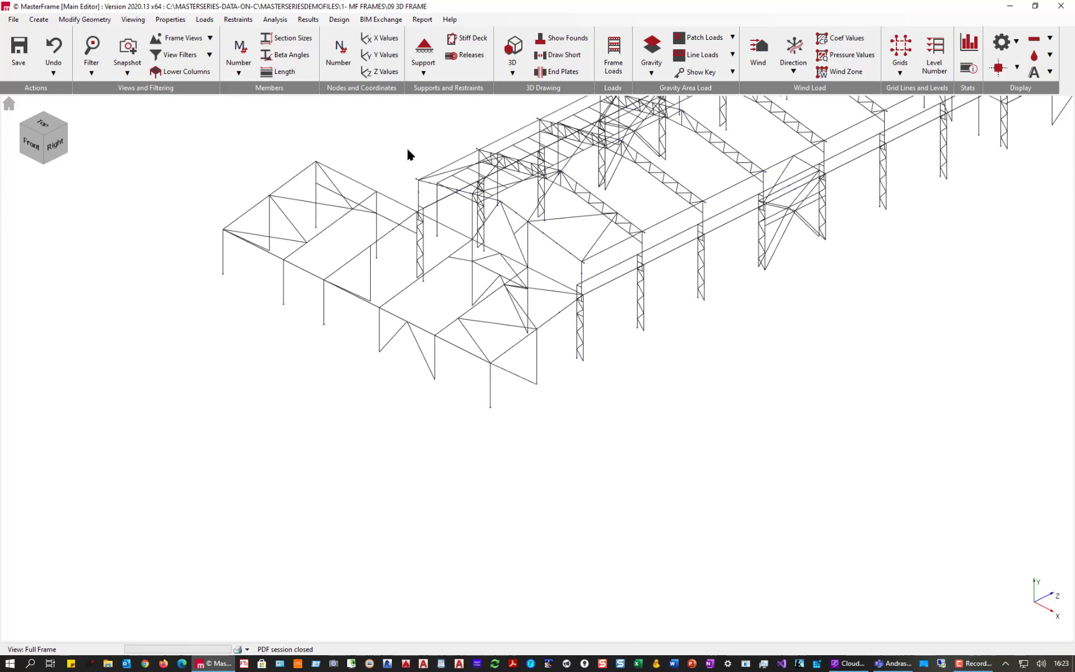
middle_drag(409, 154, 473, 267)
click(194, 59)
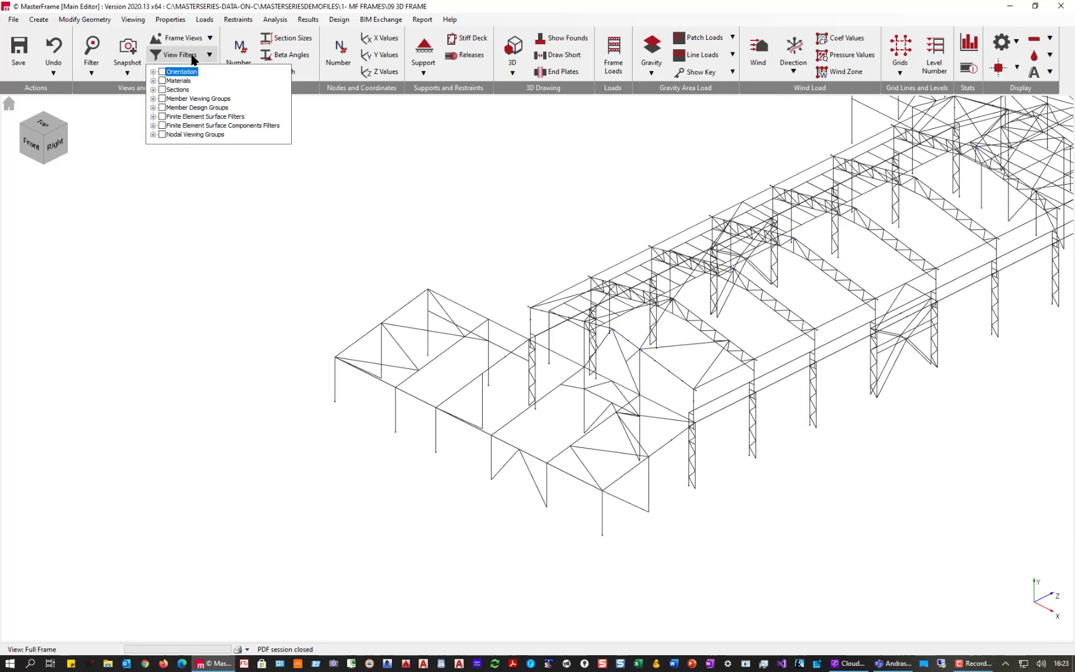
click(153, 99)
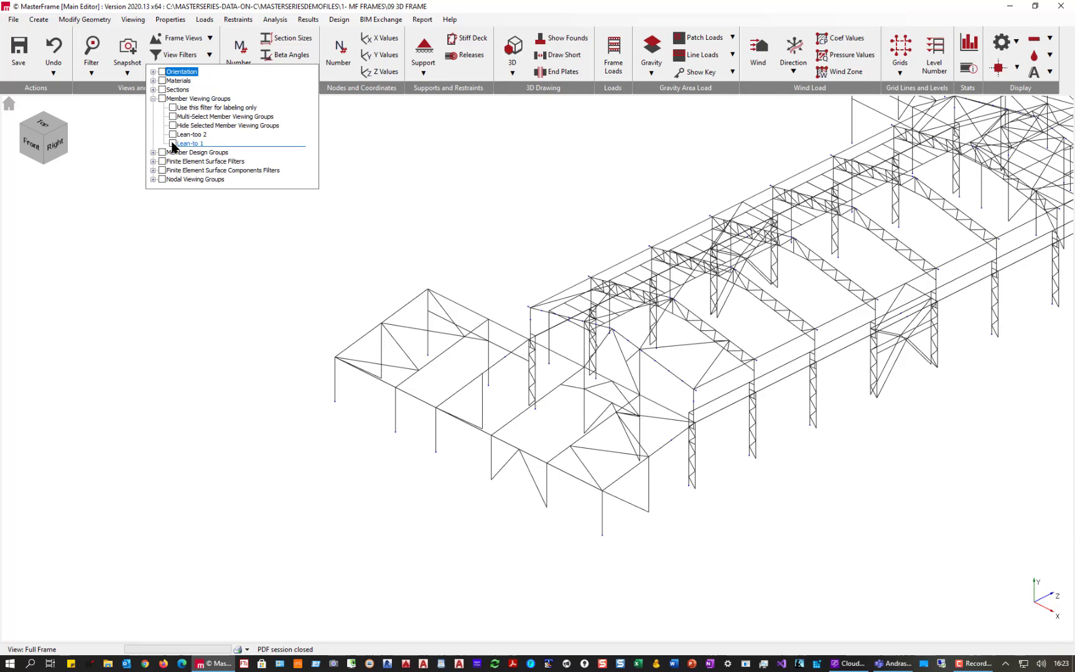
click(173, 144)
click(162, 99)
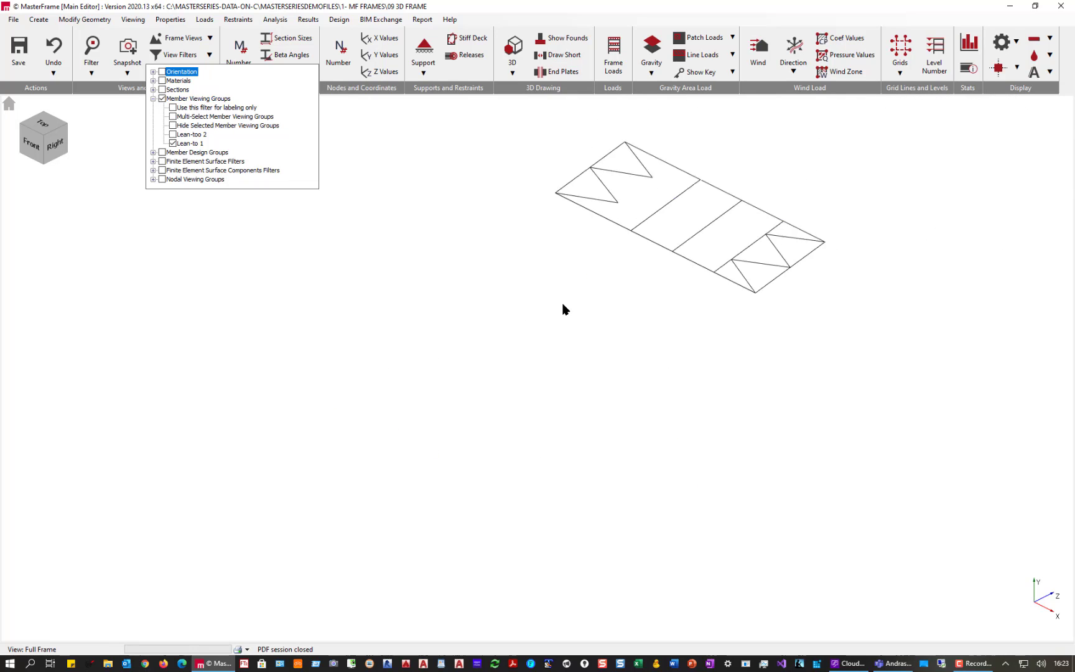
scroll(799, 152, up, 5)
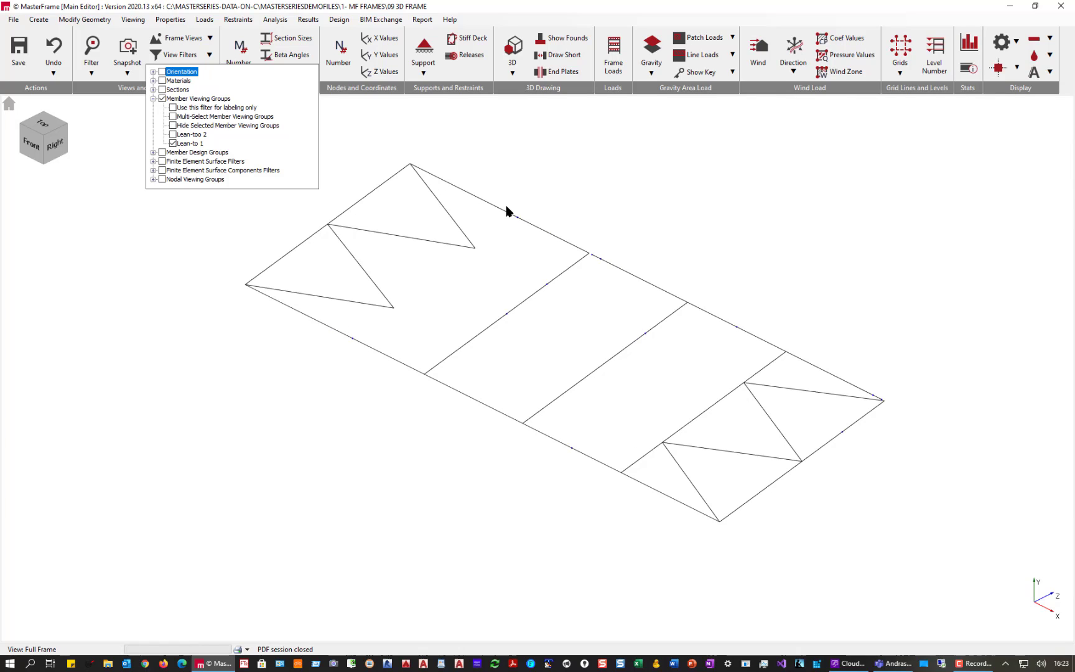
Hide the selected Lean-to 1 group instead of isolating it, and turn off the Member Viewing Groups filter.
click(173, 125)
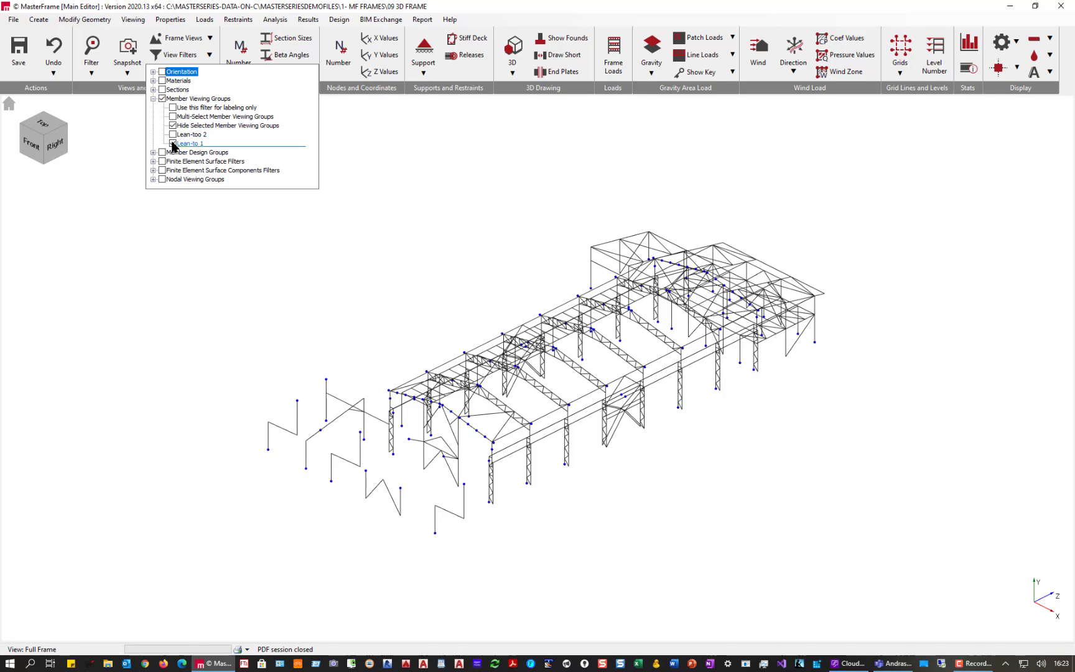
click(173, 143)
click(161, 99)
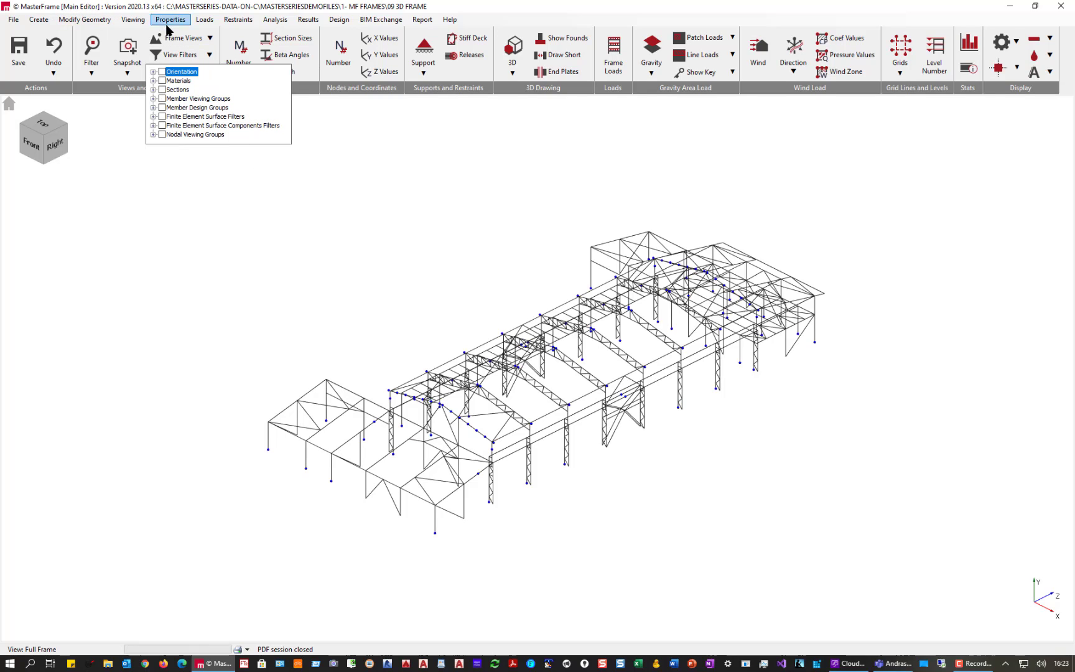
Reopen the Lean-to 1 member viewing group for editing and add the three segments of the missing internal rafter beside the left bracing bay.
click(132, 19)
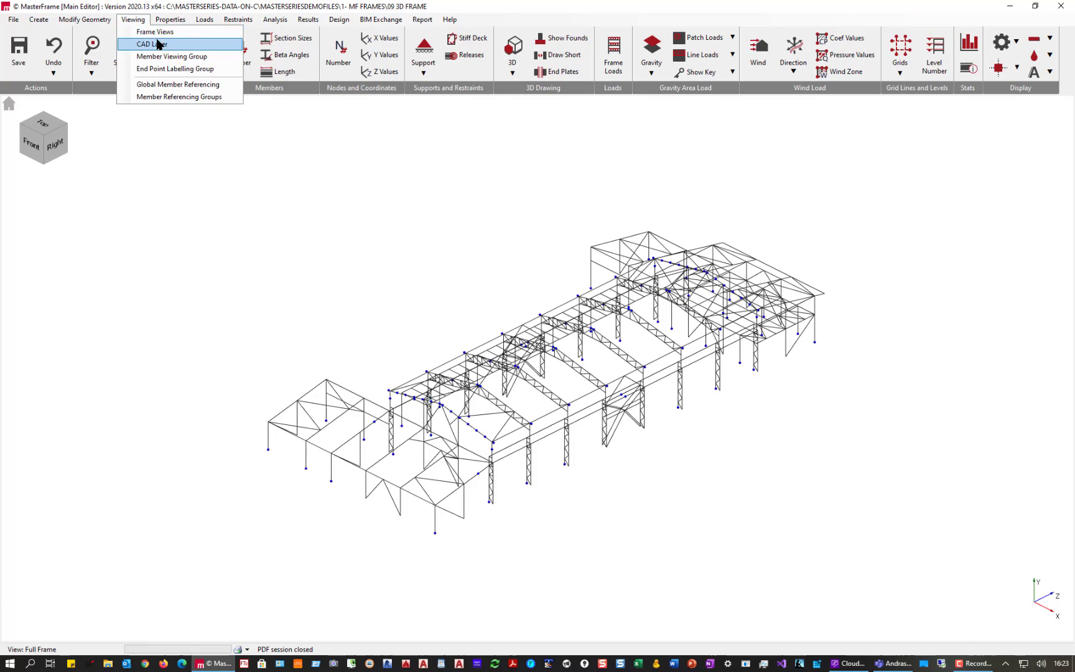
click(156, 56)
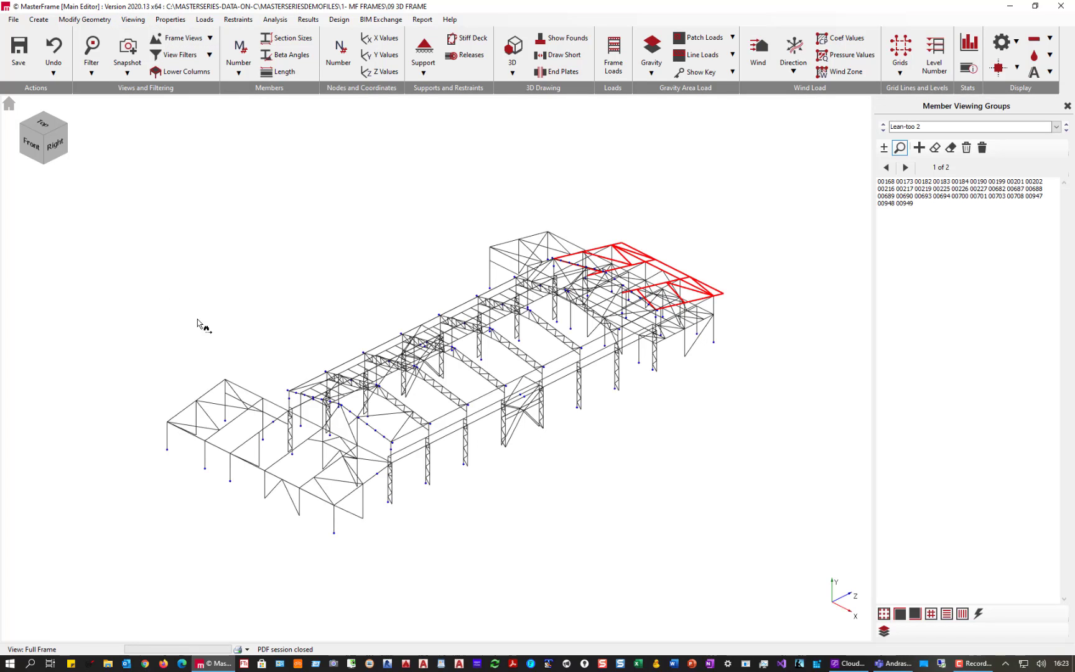
click(1066, 130)
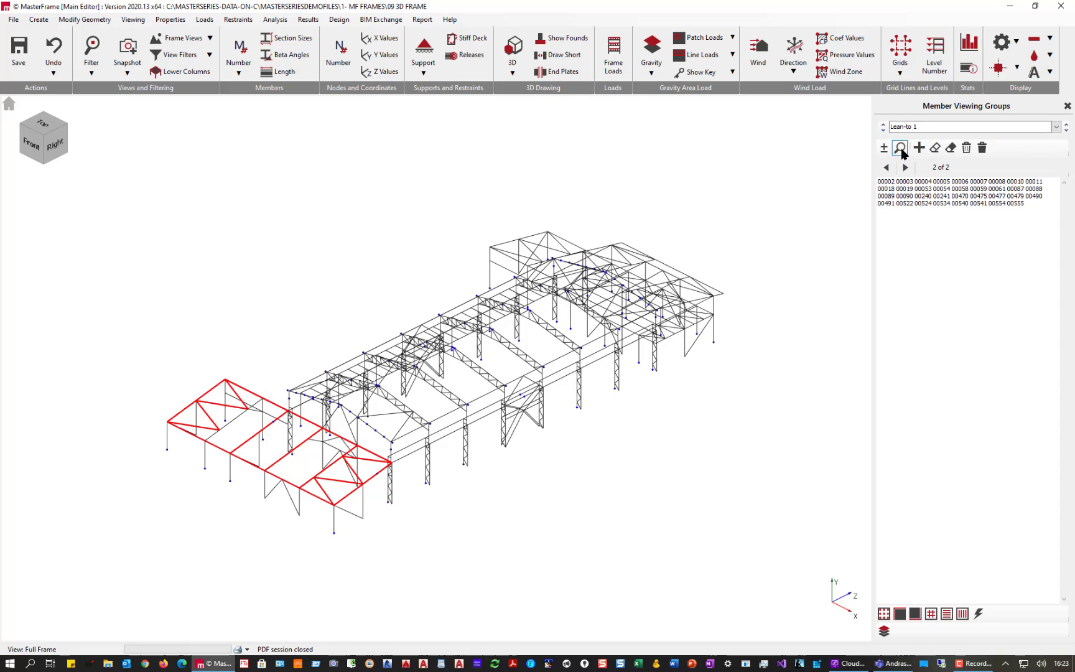
click(883, 147)
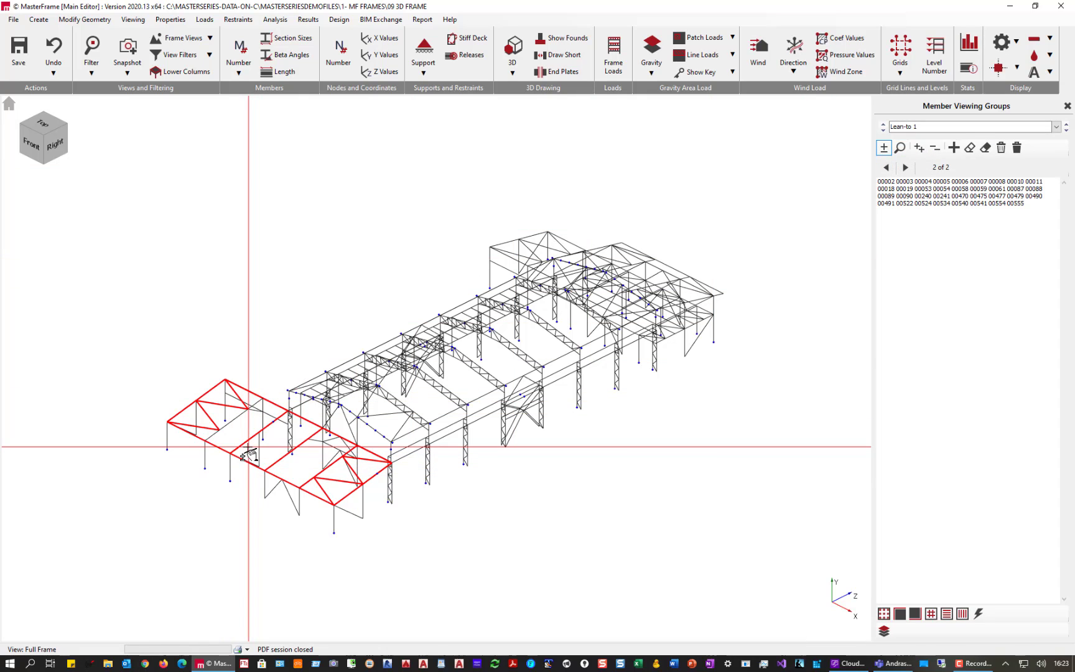
click(225, 442)
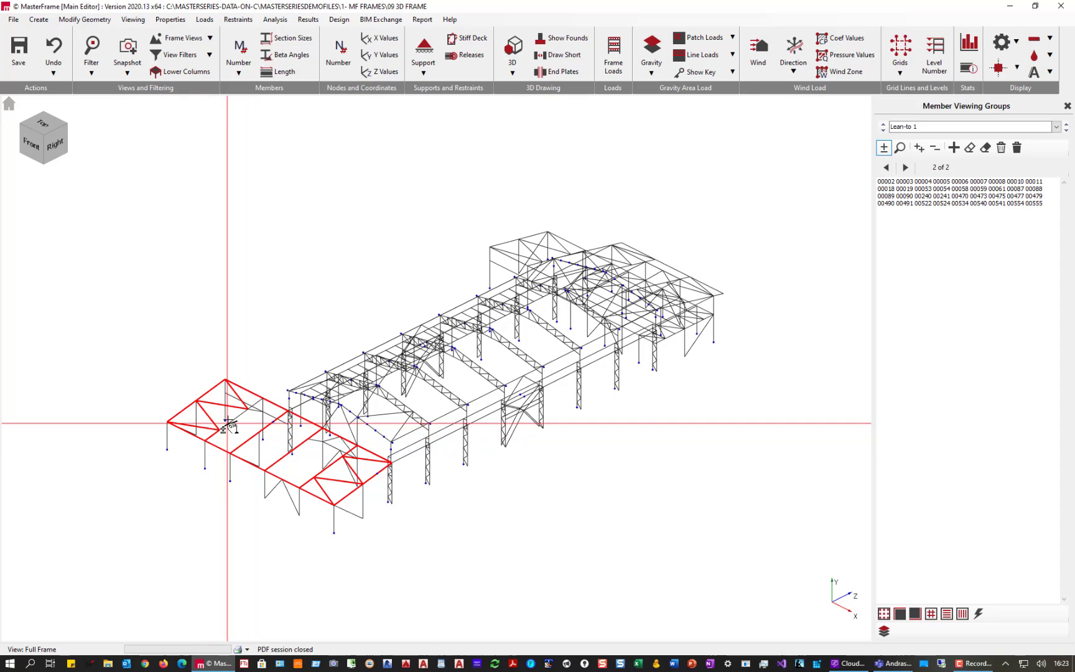
click(231, 421)
click(254, 404)
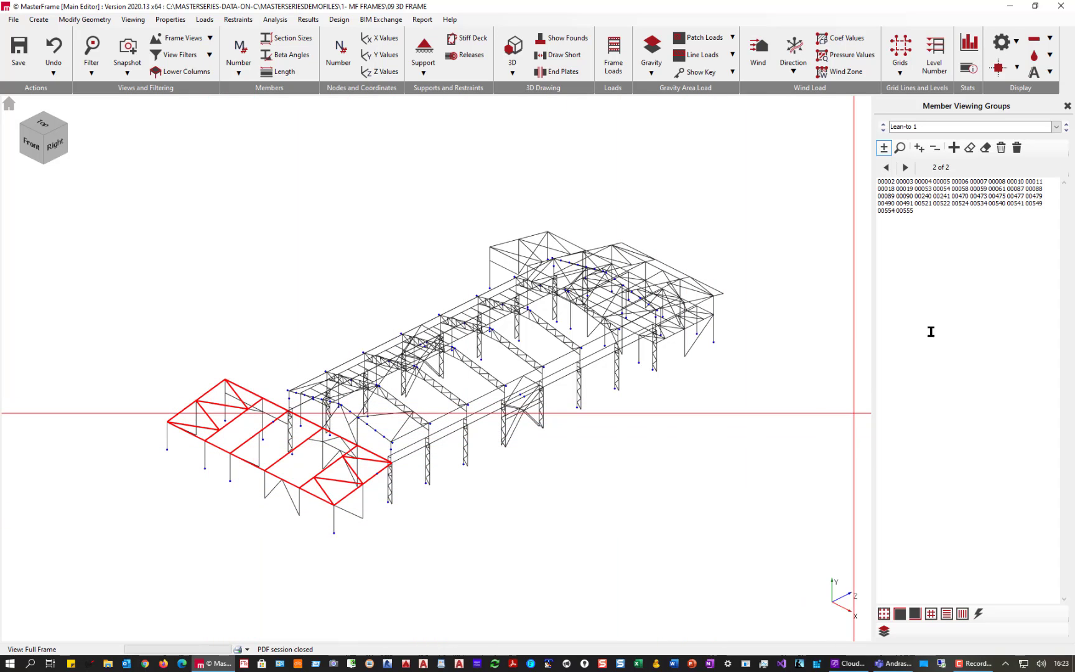
Close the member viewing group editor and filter the model by orientation to show only the vertical members.
click(1064, 109)
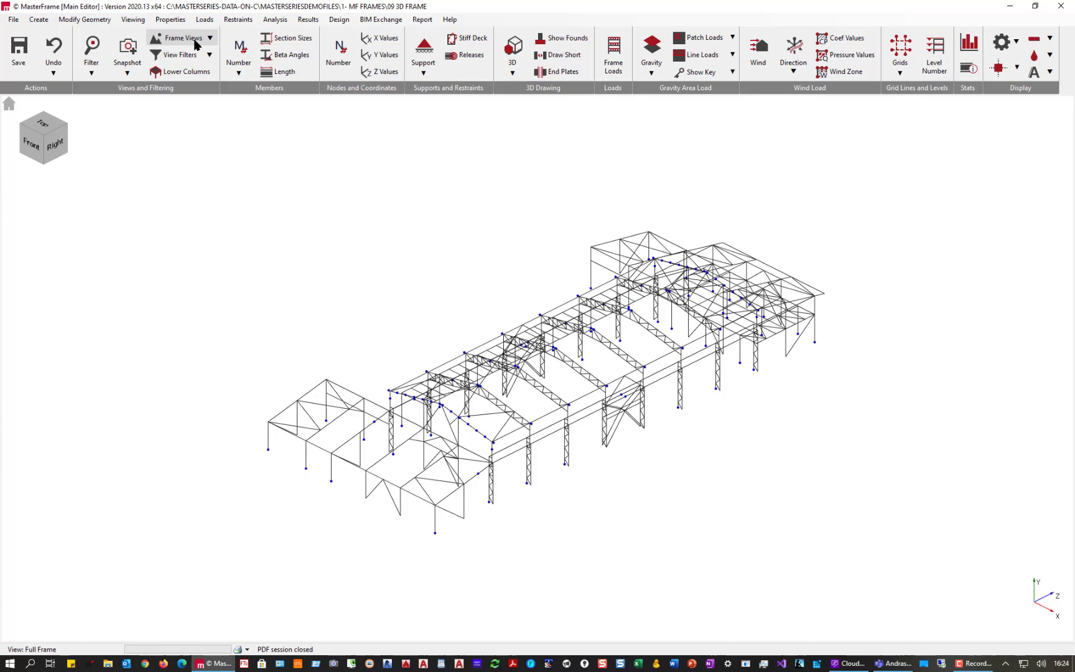
click(179, 54)
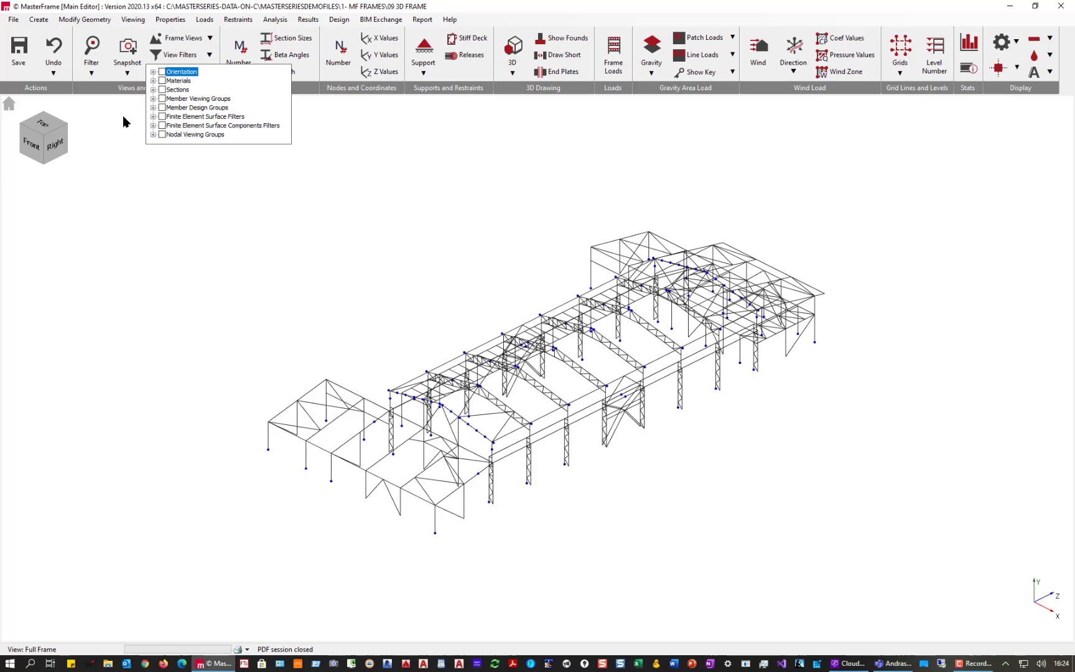
click(153, 73)
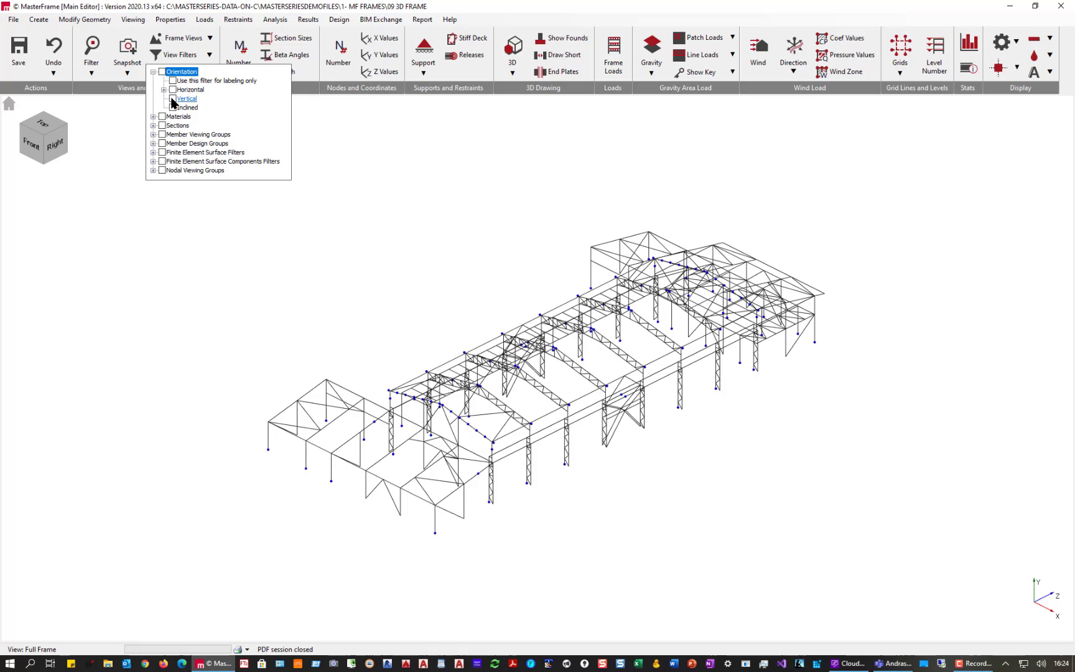
click(173, 99)
click(162, 72)
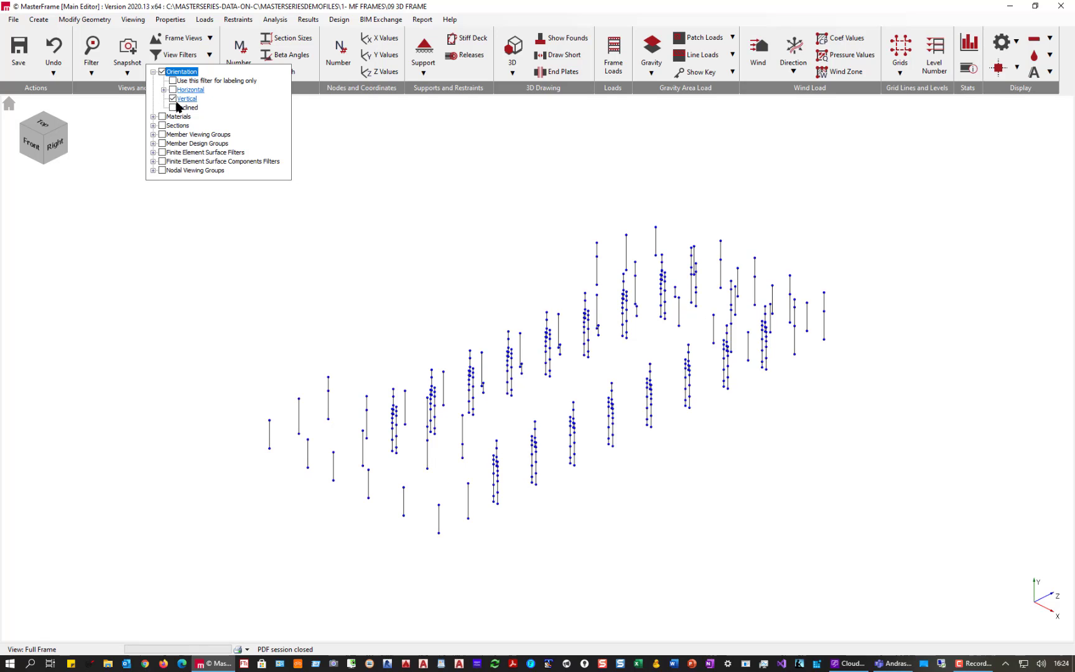
Include horizontal members in the orientation filter, and exclude the vertical members.
click(174, 90)
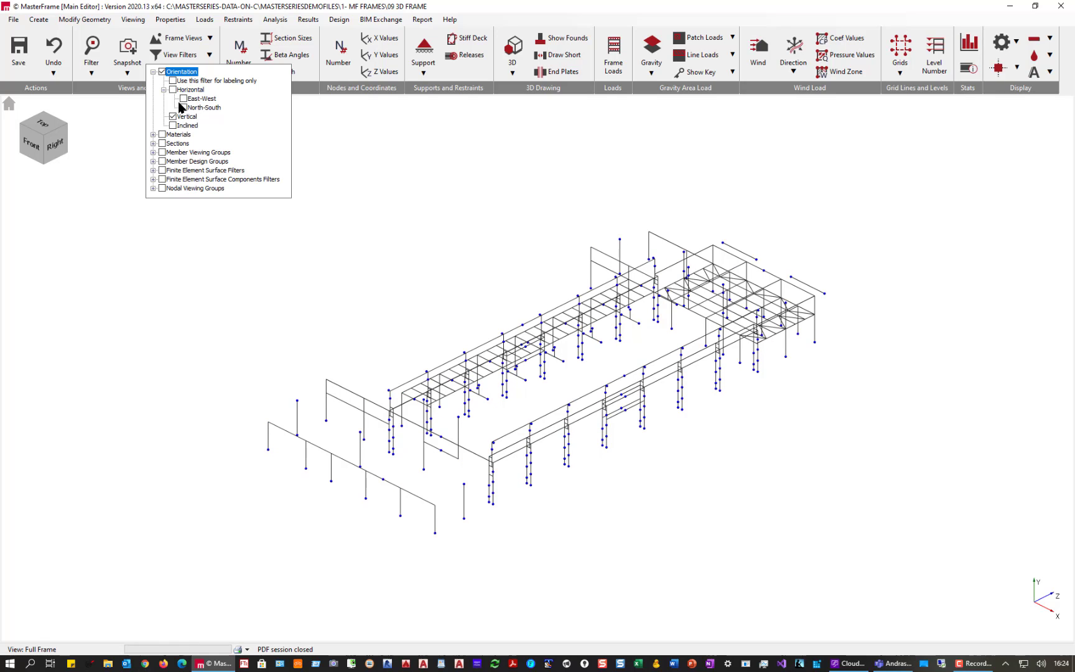
click(174, 90)
click(177, 90)
click(174, 117)
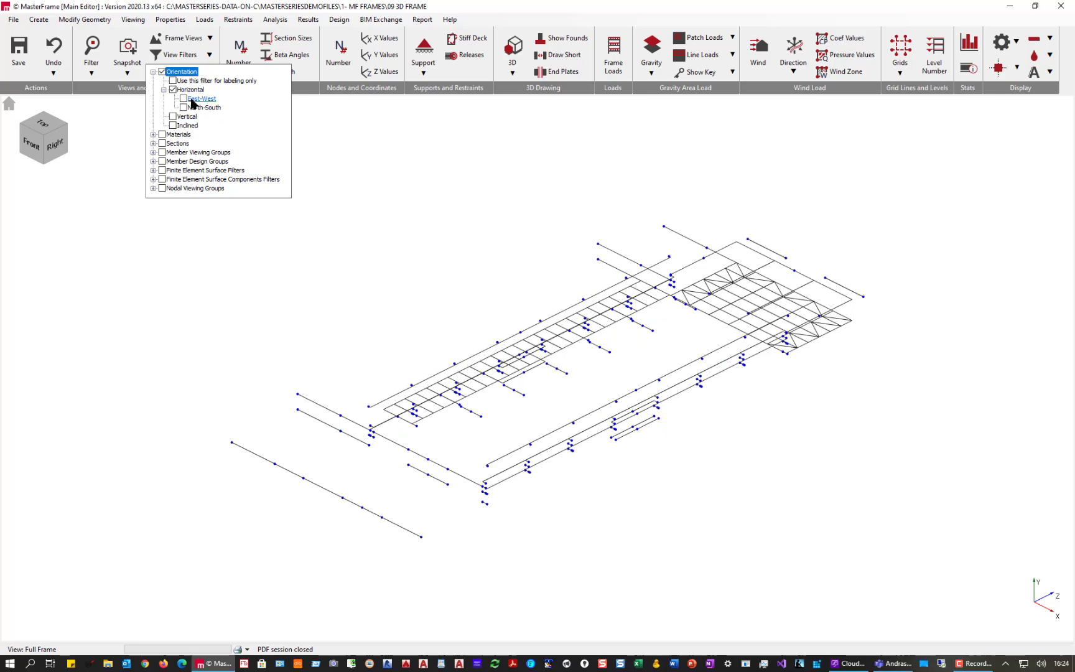
Check the horizontal members by direction, East-West and then North-South, and clear the Horizontal orientation filter.
click(200, 100)
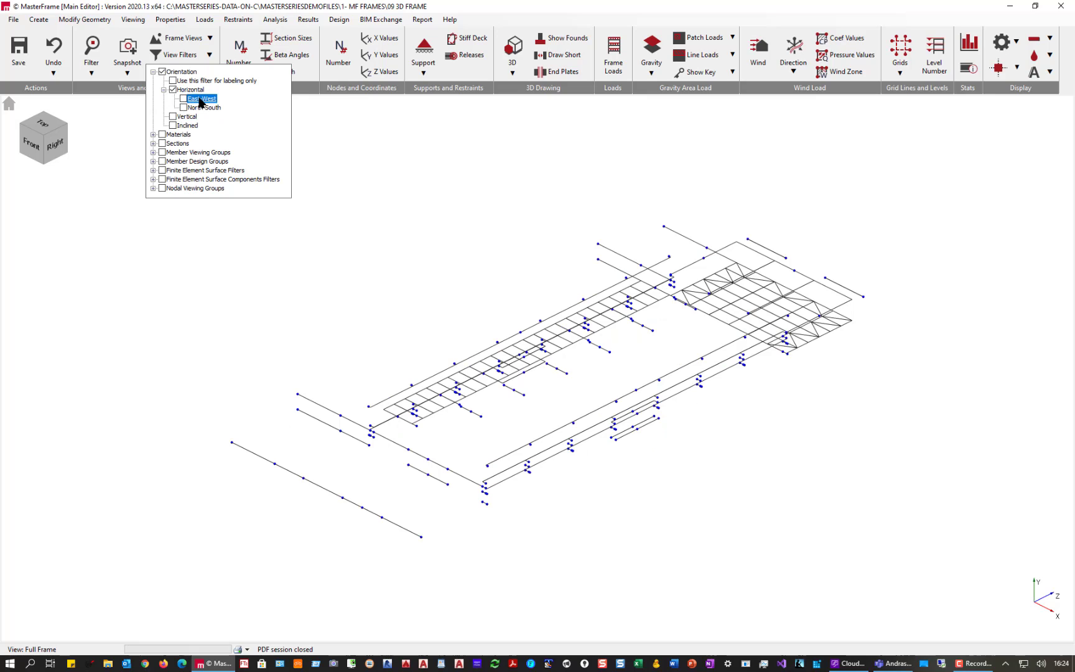
click(184, 99)
click(184, 99)
click(183, 107)
click(183, 108)
click(170, 91)
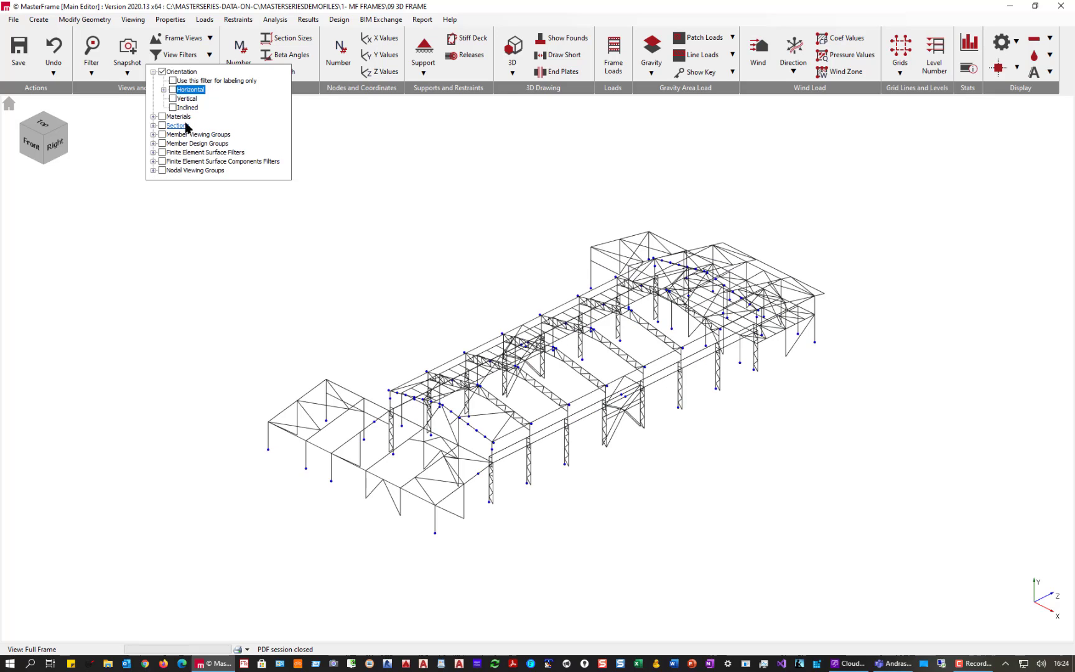
Show only the inclined members briefly, and turn off the Orientation filter.
click(173, 108)
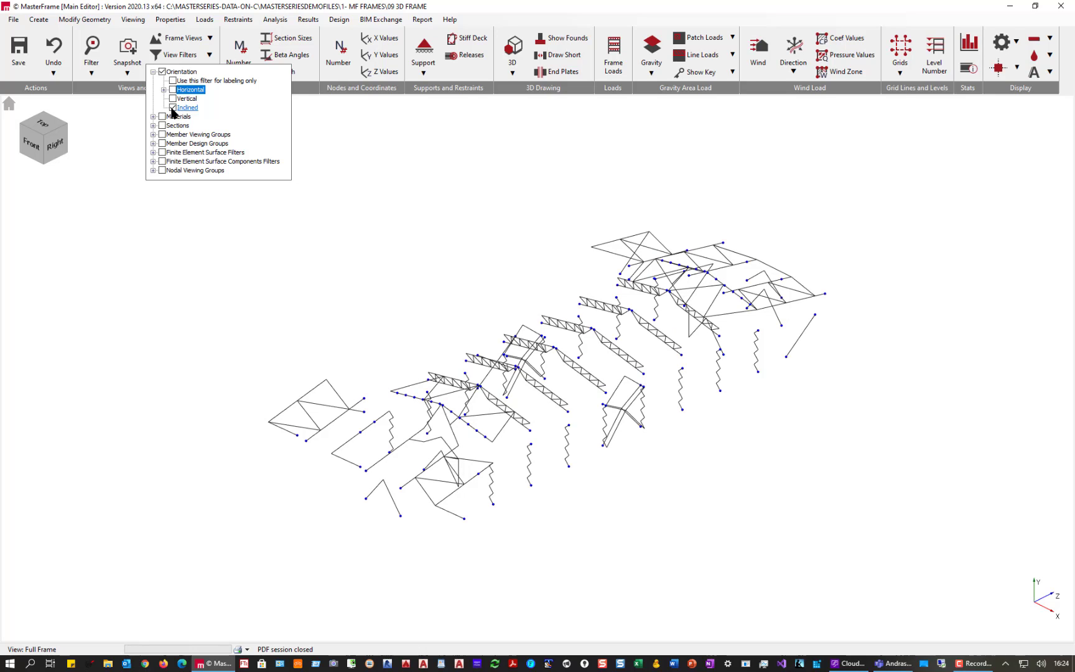
click(173, 108)
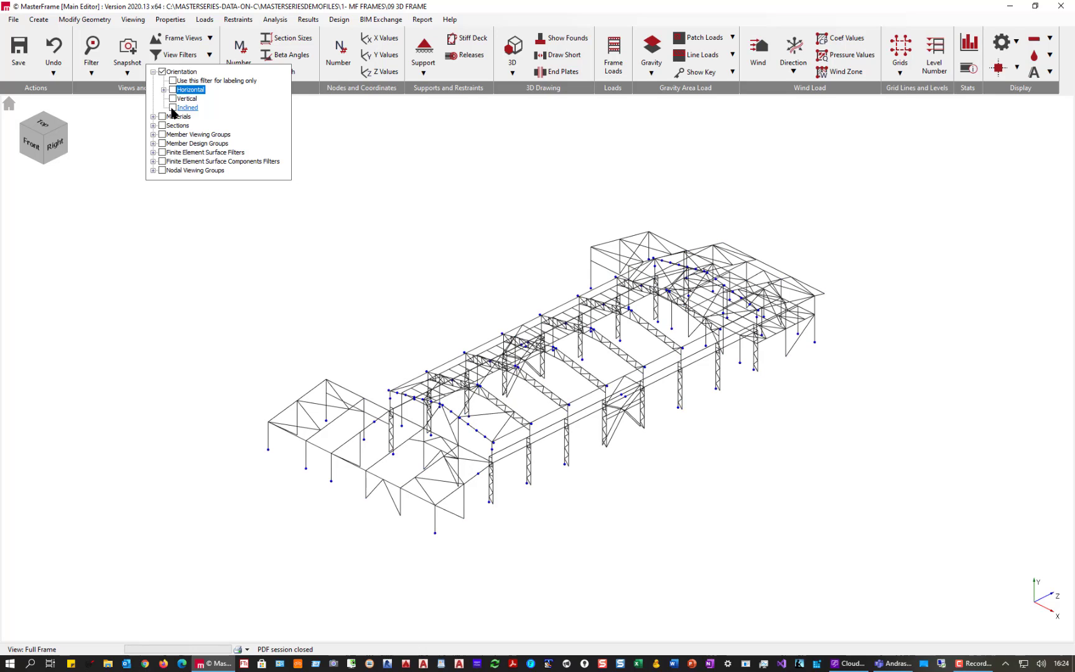
click(153, 72)
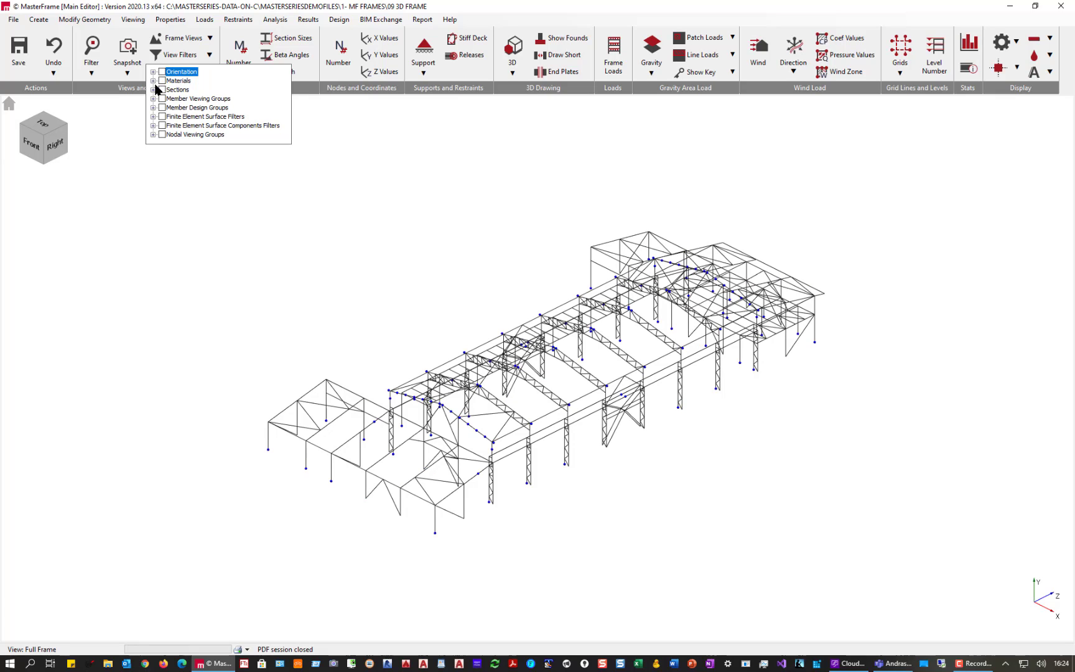
Display the frame members in 3D and inspect the side bays with the brown intermediate members from the left-front.
click(514, 56)
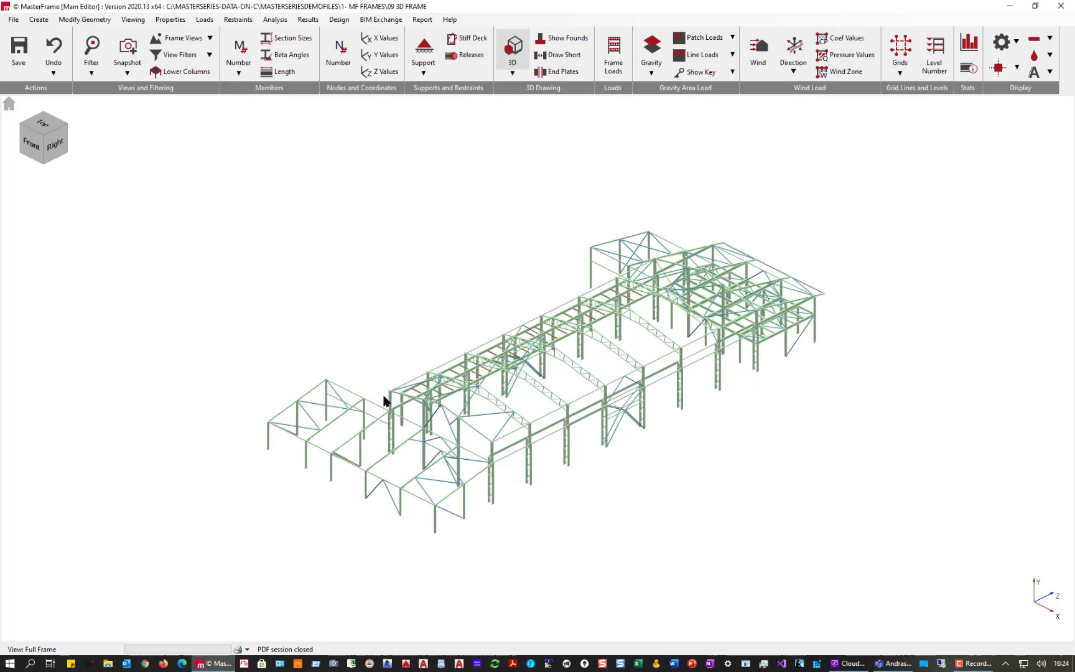
drag(384, 400, 667, 412)
scroll(514, 430, up, 5)
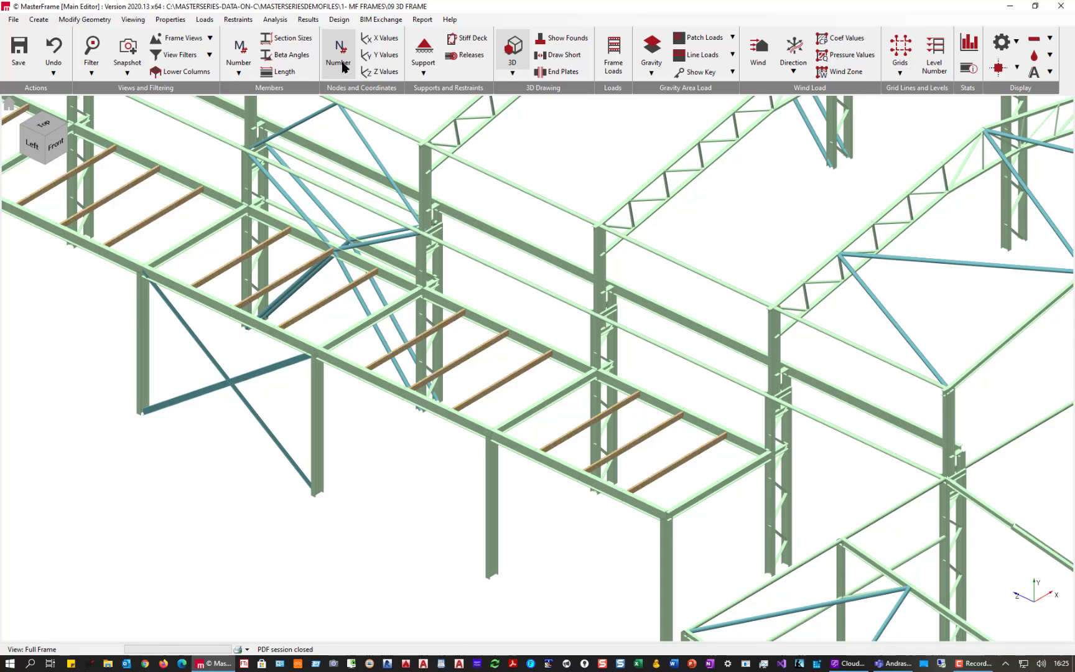
Open the Materials view filter options for the frame.
click(134, 21)
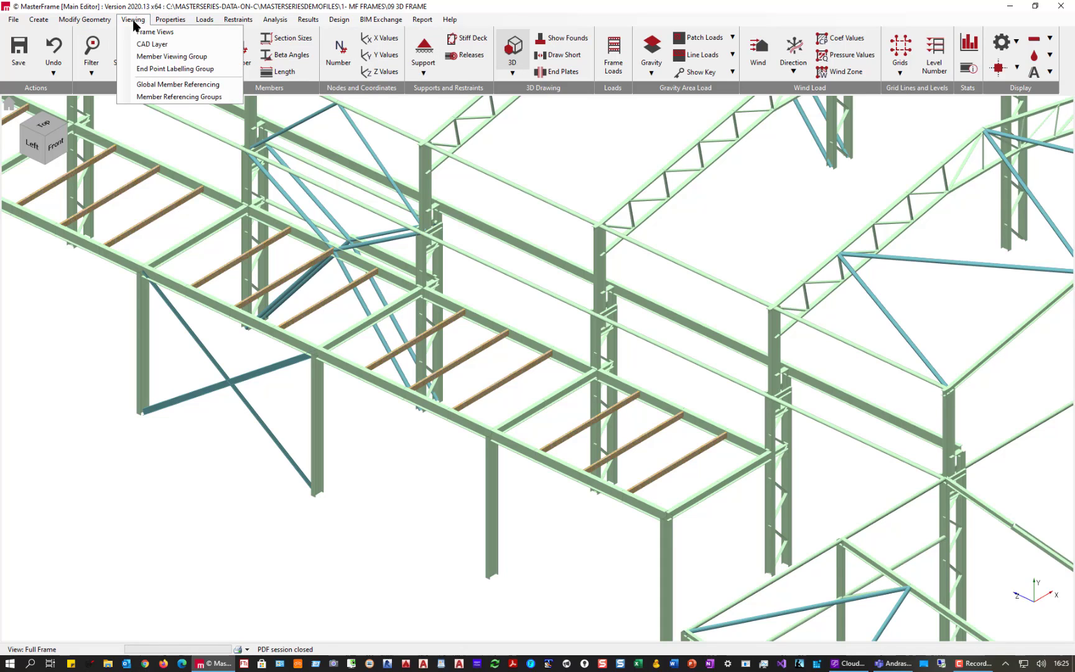
click(143, 21)
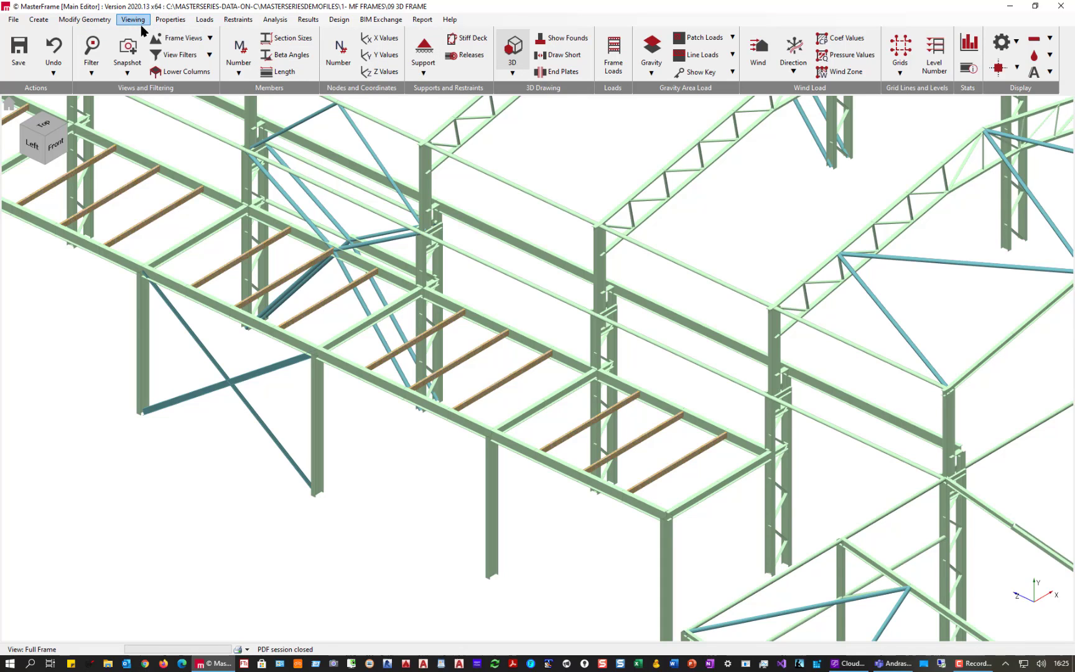
click(208, 55)
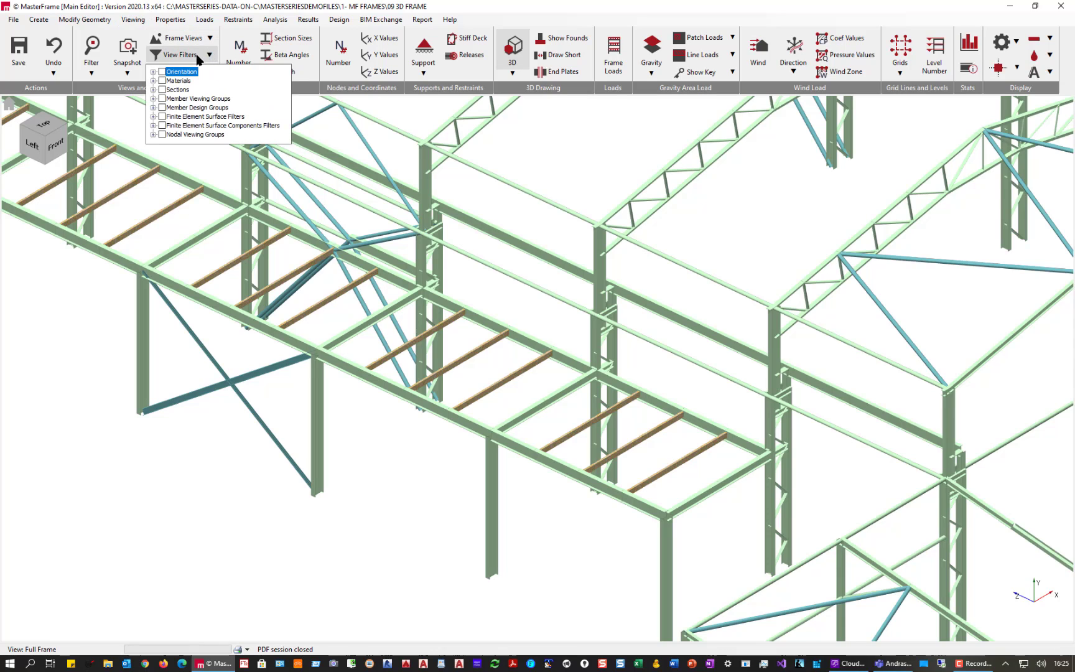
click(152, 81)
click(153, 81)
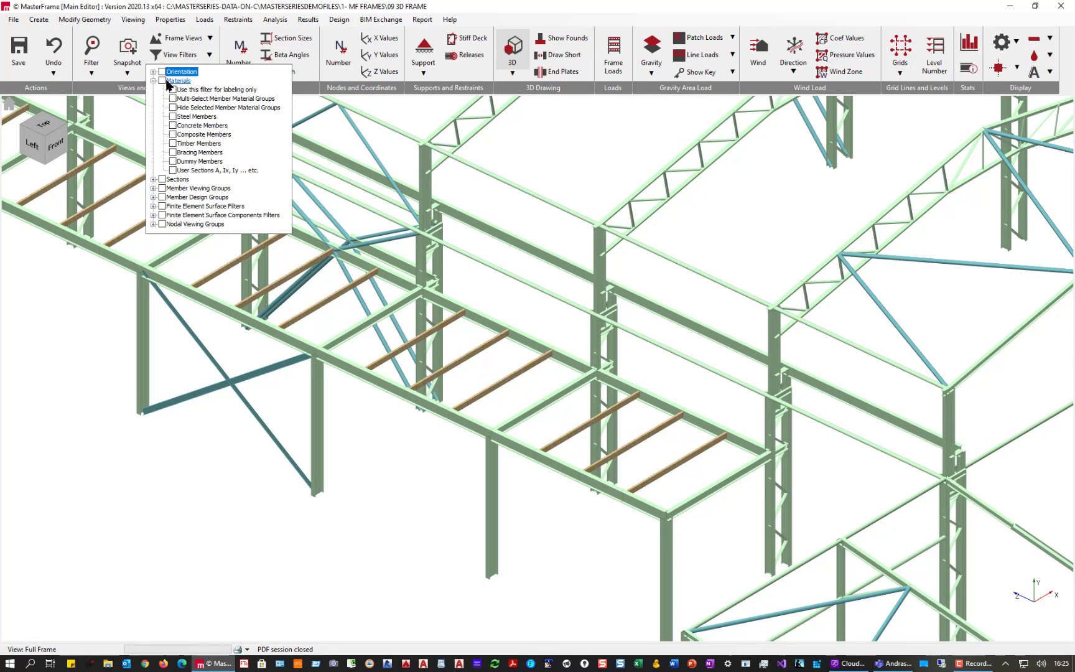
Filter the frame by material to isolate the steel members, and switch the filter over to the bracing members.
click(172, 117)
click(161, 81)
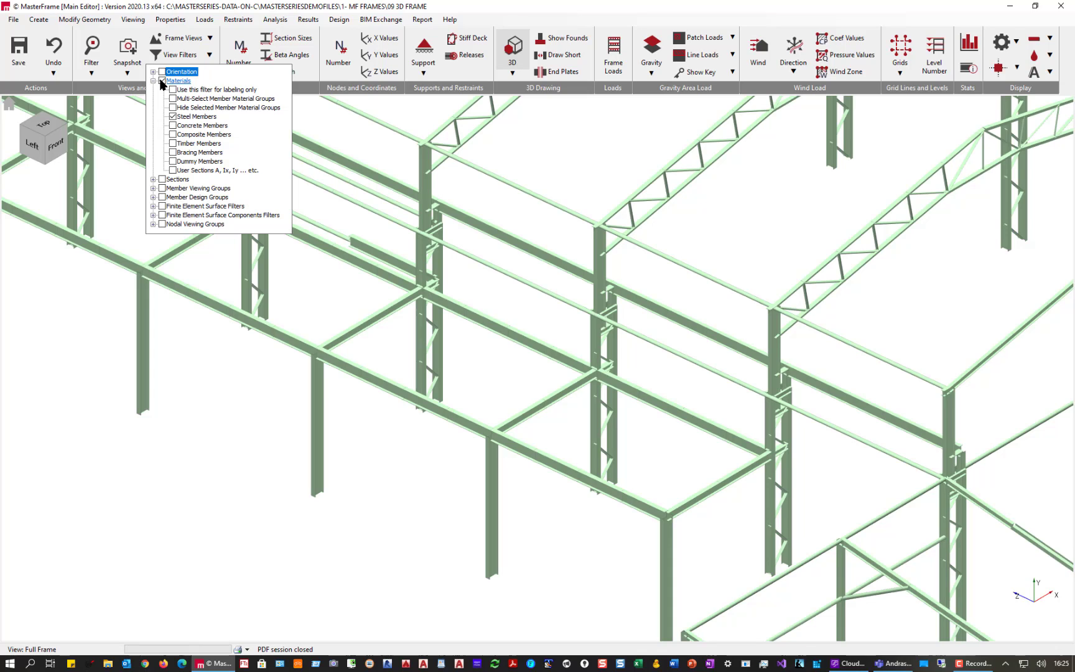
click(172, 152)
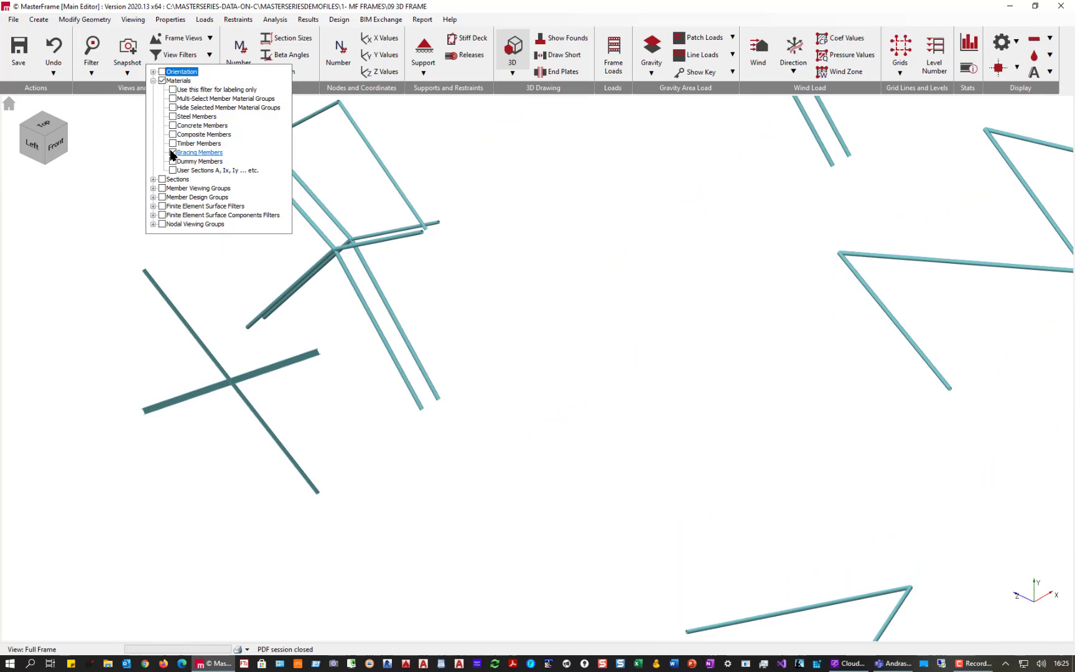
Enable multi-selection of member material groups and show the steel and bracing members together.
click(173, 98)
click(173, 116)
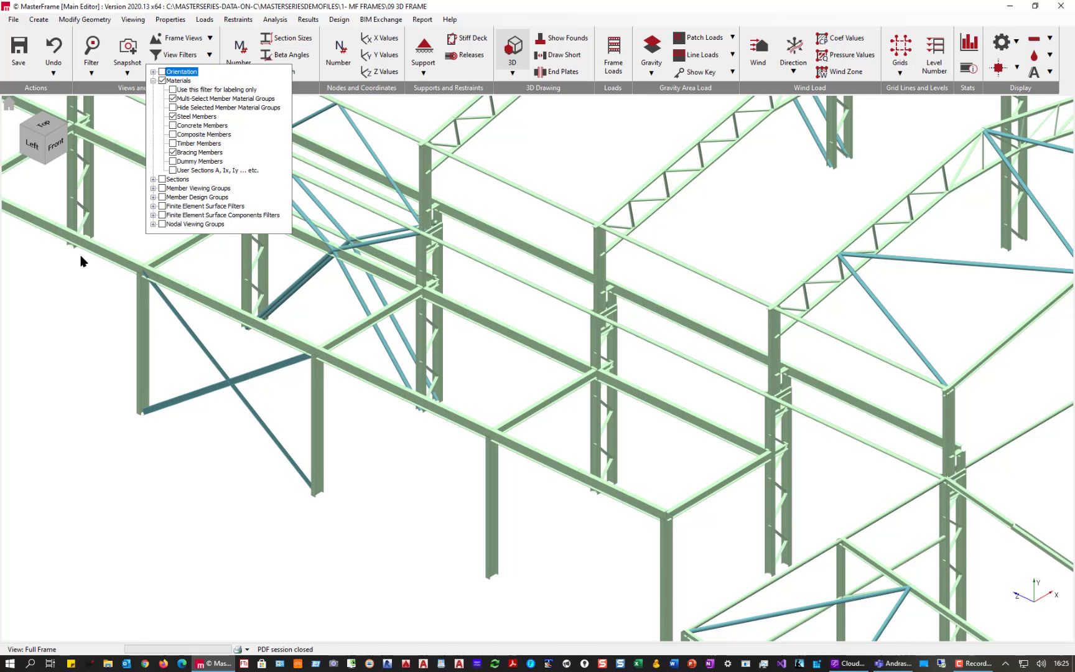
scroll(457, 264, down, 1)
scroll(323, 220, down, 4)
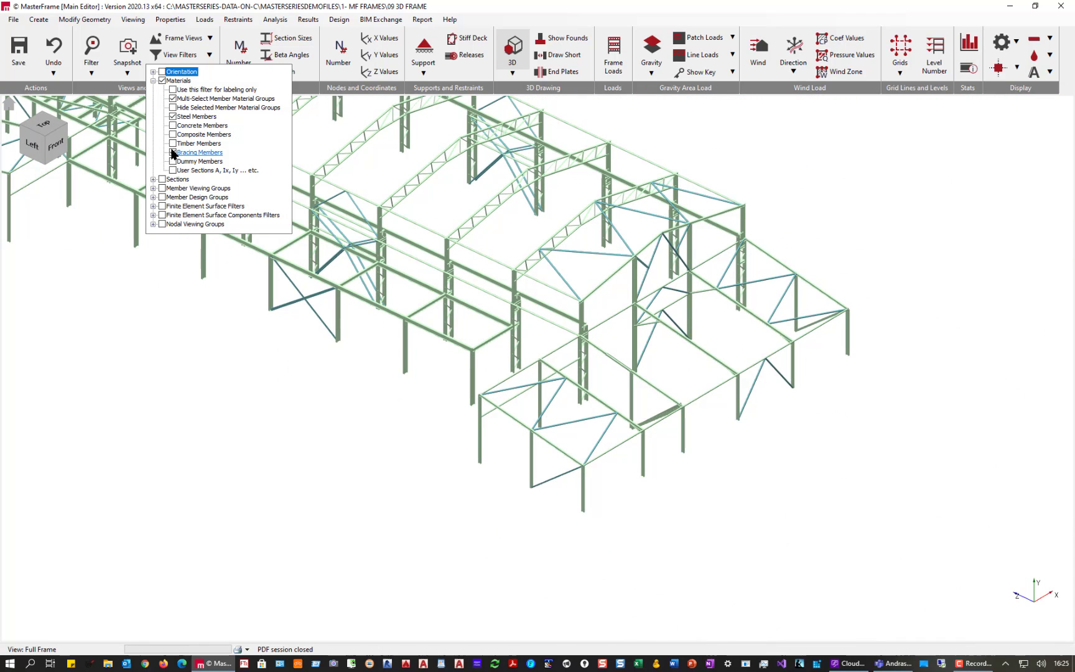
Clear the steel, bracing and multi-select choices of the material filter to restore the full frame.
click(172, 152)
click(172, 117)
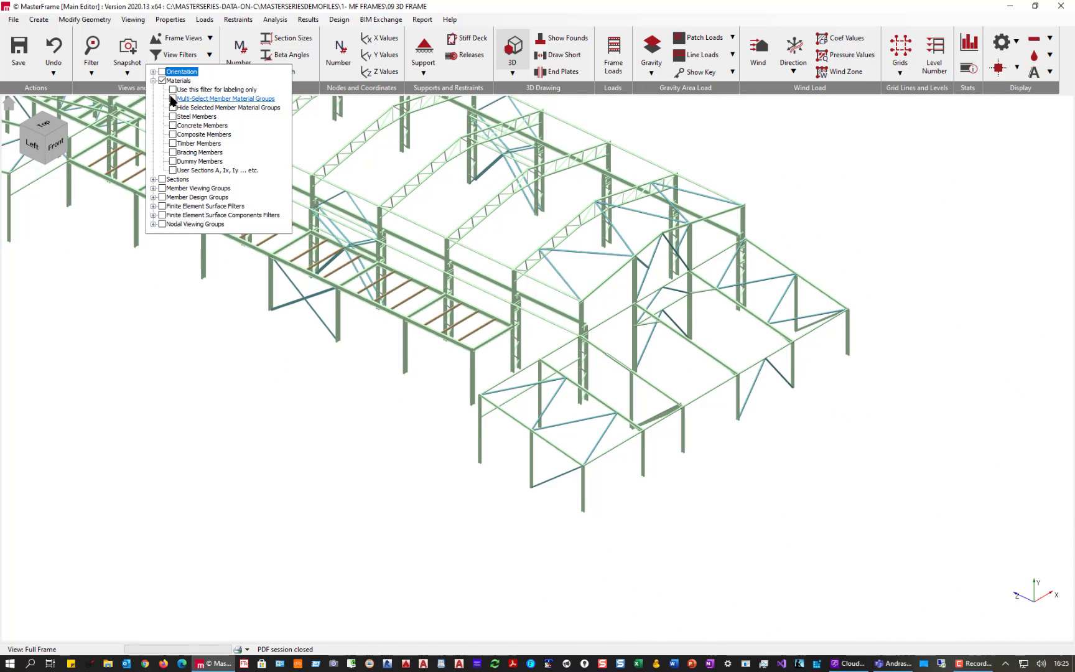
click(153, 80)
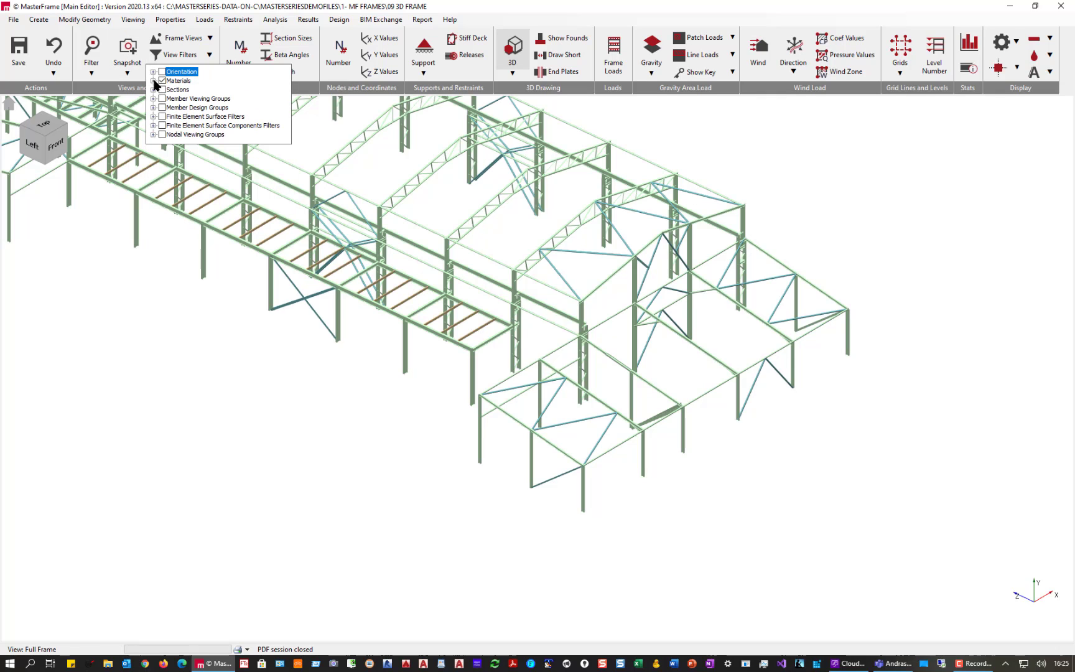
Filter the frame by section to show only the 203x133 UB 25 members.
click(153, 89)
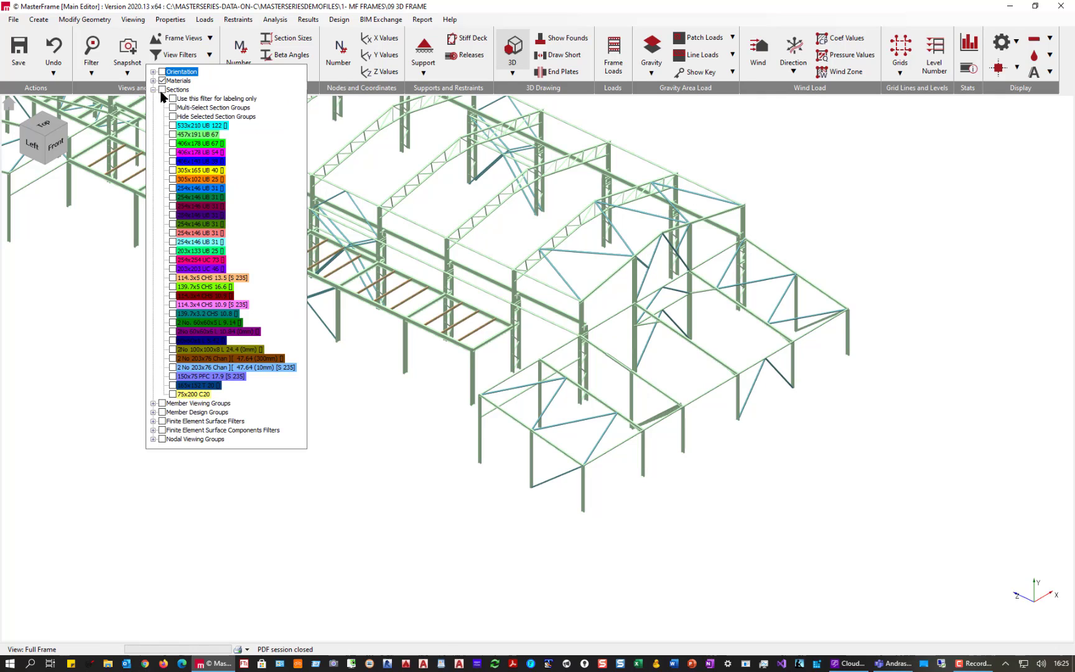
click(171, 251)
click(172, 251)
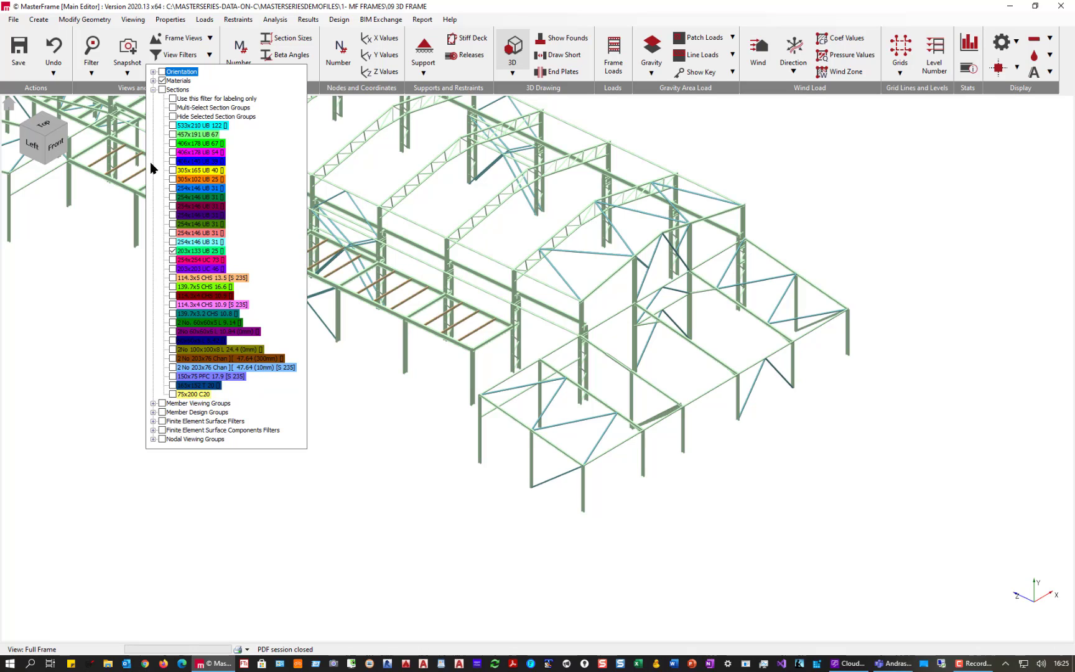
click(162, 90)
scroll(580, 266, down, 3)
scroll(511, 209, down, 2)
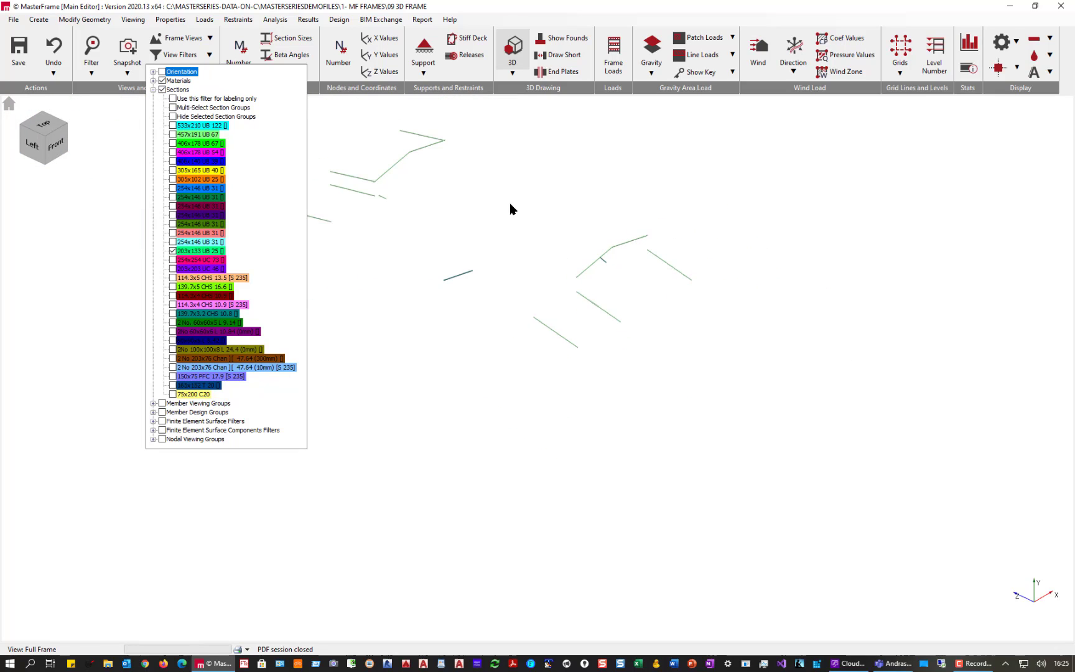
middle_drag(538, 223, 672, 327)
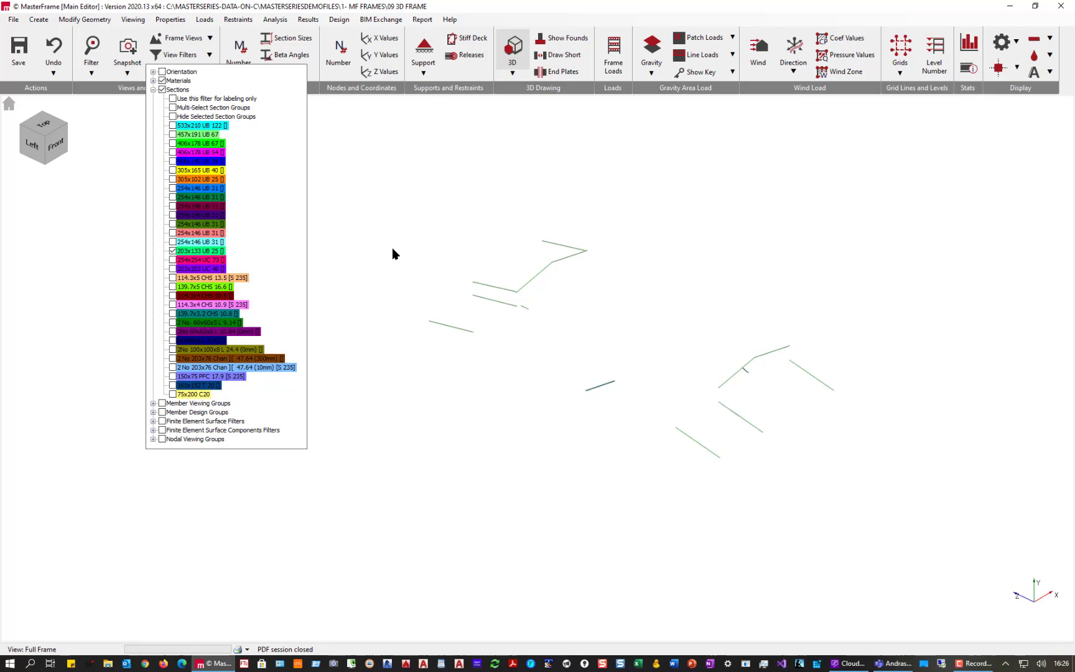
Apply the section filter to labelling only and display section sizes on the 203x133 UB 25 members.
click(173, 99)
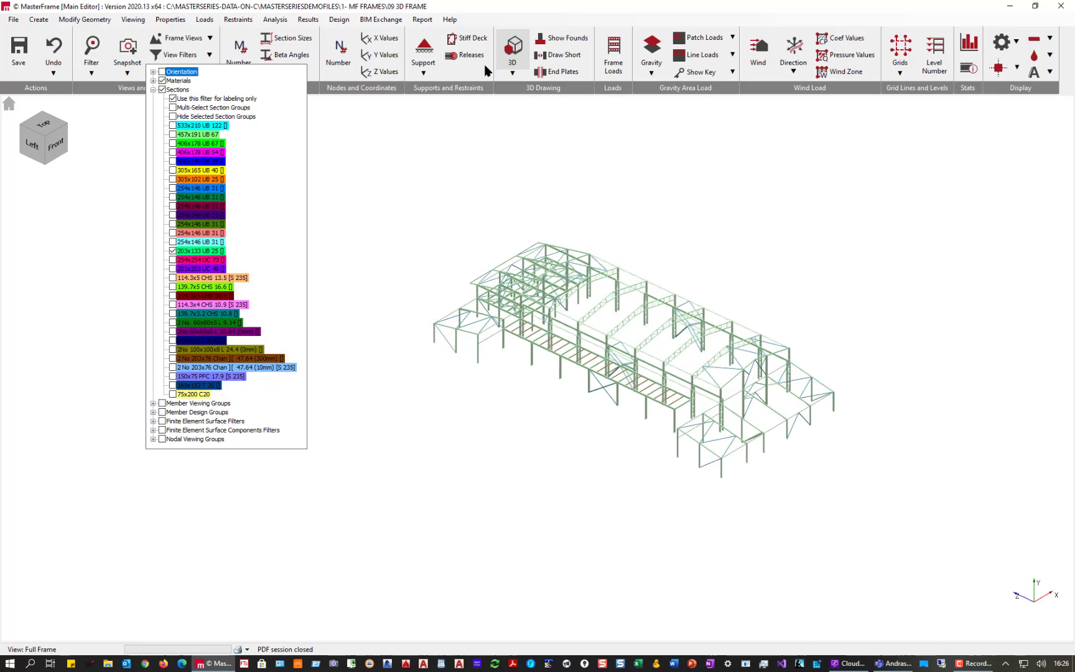
click(294, 40)
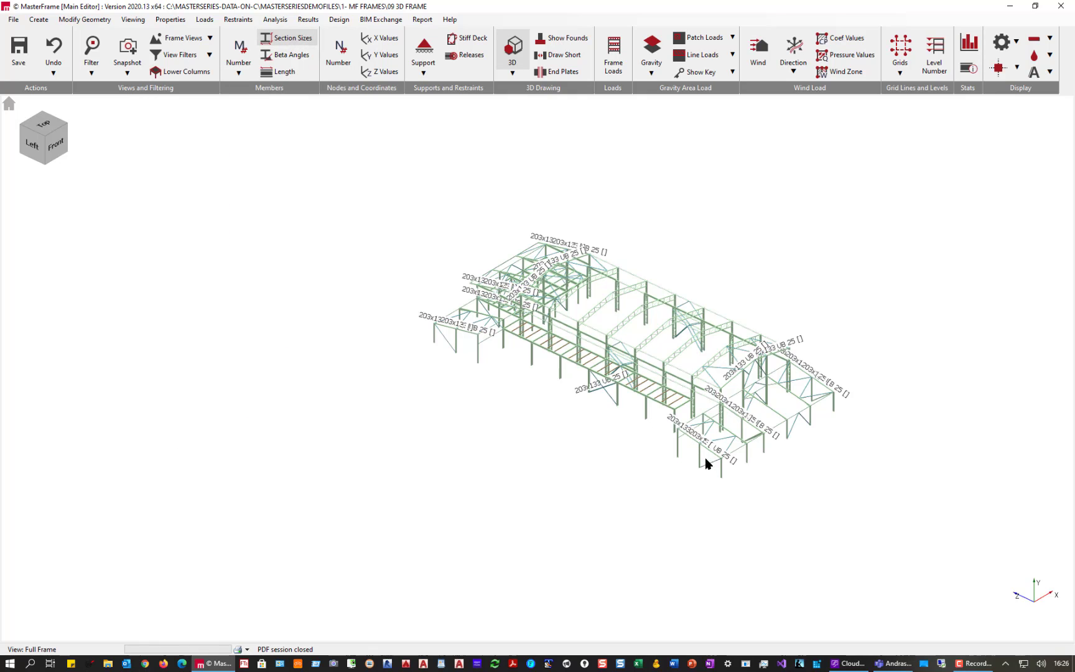
scroll(705, 460, up, 6)
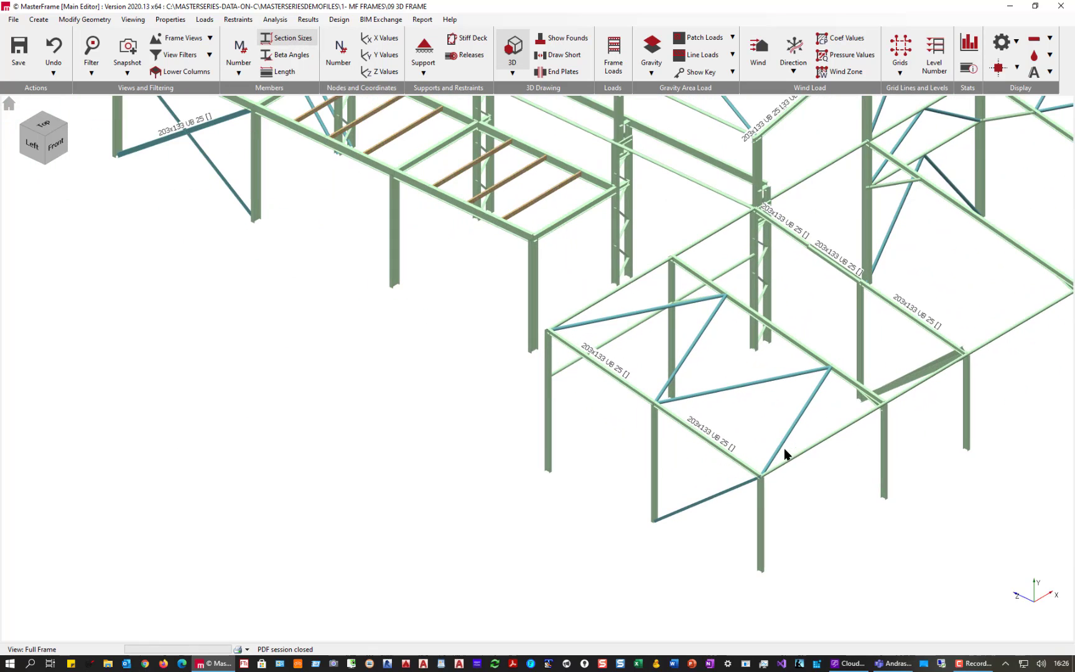
scroll(735, 425, down, 7)
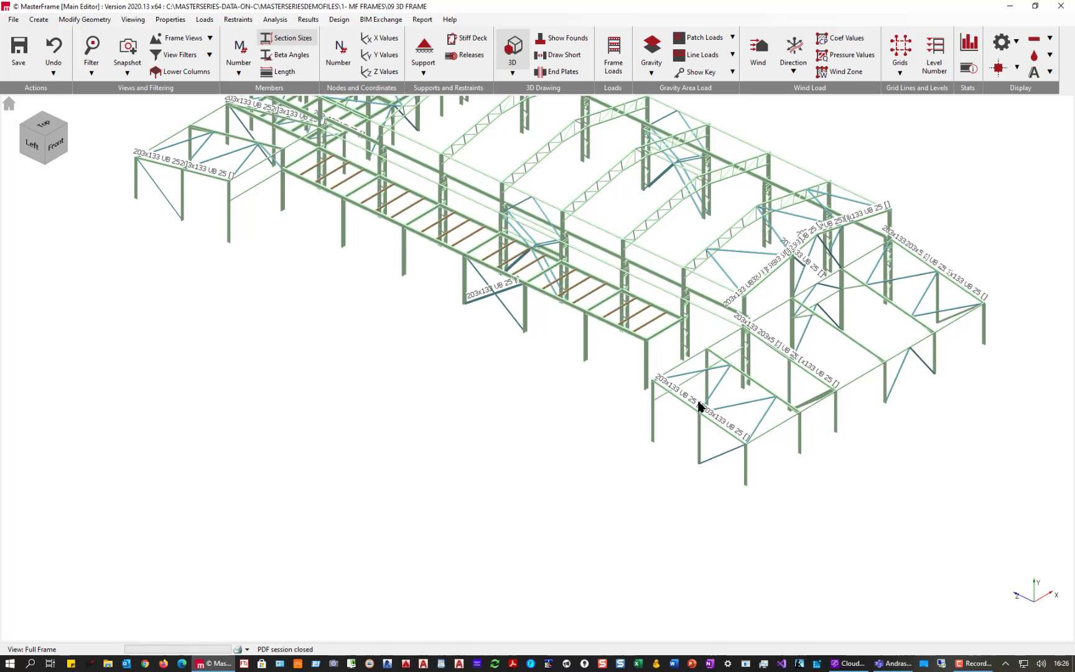
Swap the section size labels for member length labels, and turn the length labels off again.
click(297, 37)
click(287, 73)
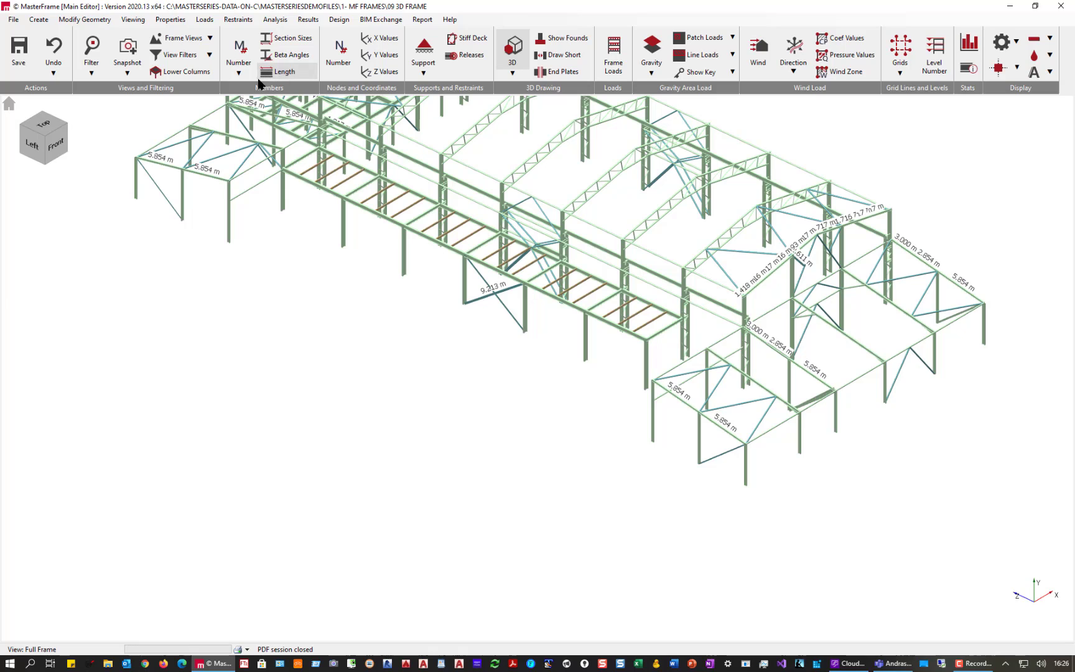
click(280, 74)
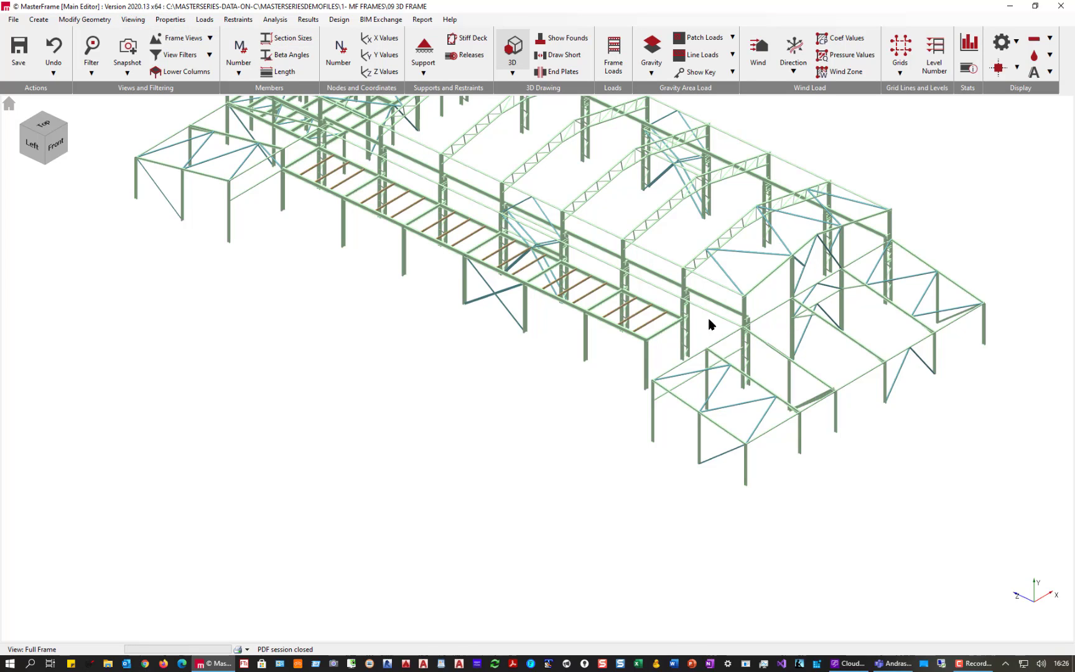
Clear the section filter and use a labelling-only orientation filter to show section sizes on the inclined members.
click(210, 55)
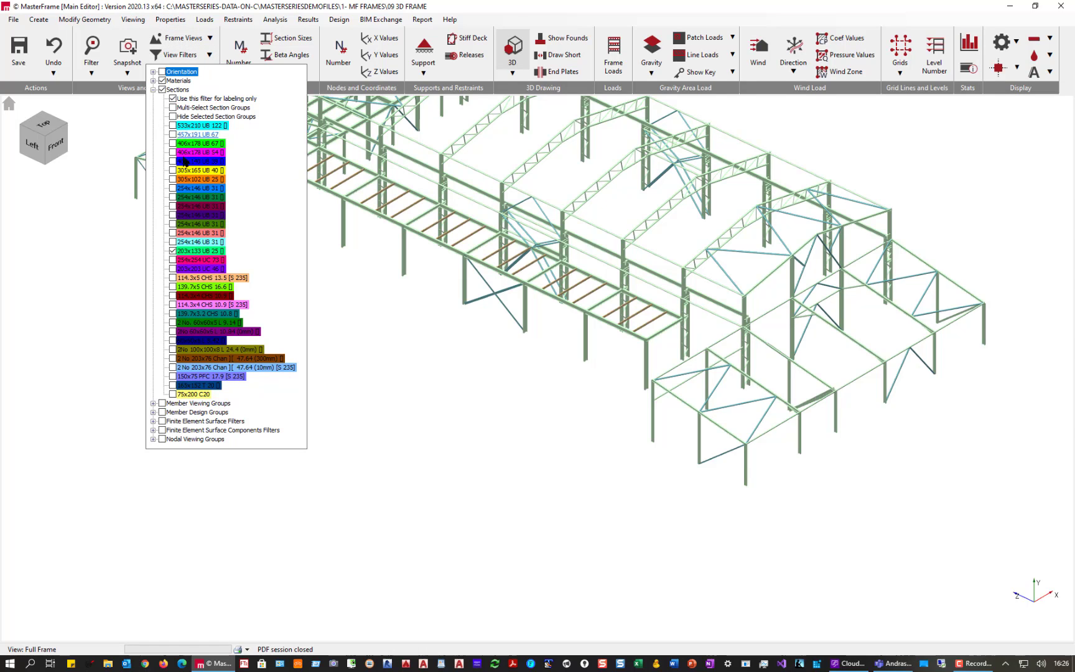
click(163, 90)
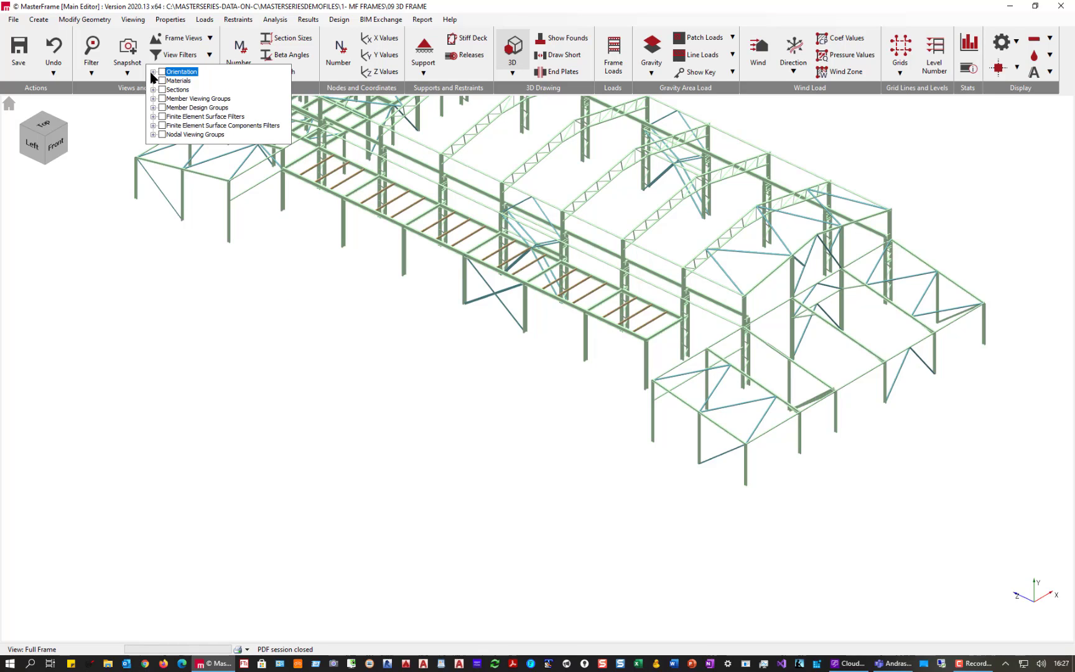
click(153, 71)
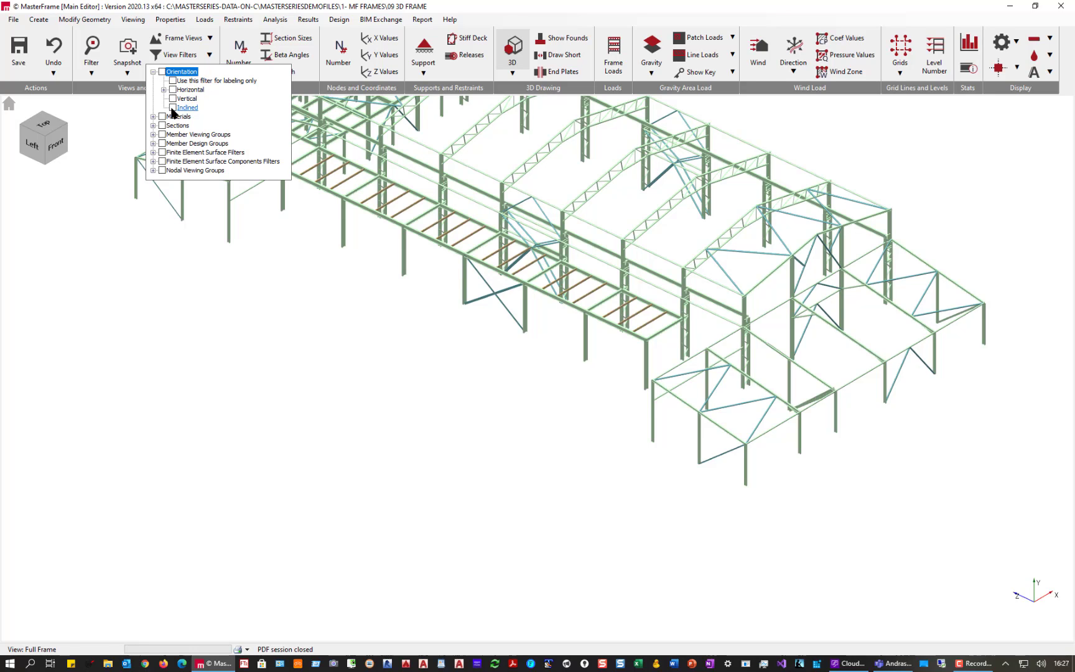
click(173, 108)
click(173, 80)
click(162, 72)
click(293, 41)
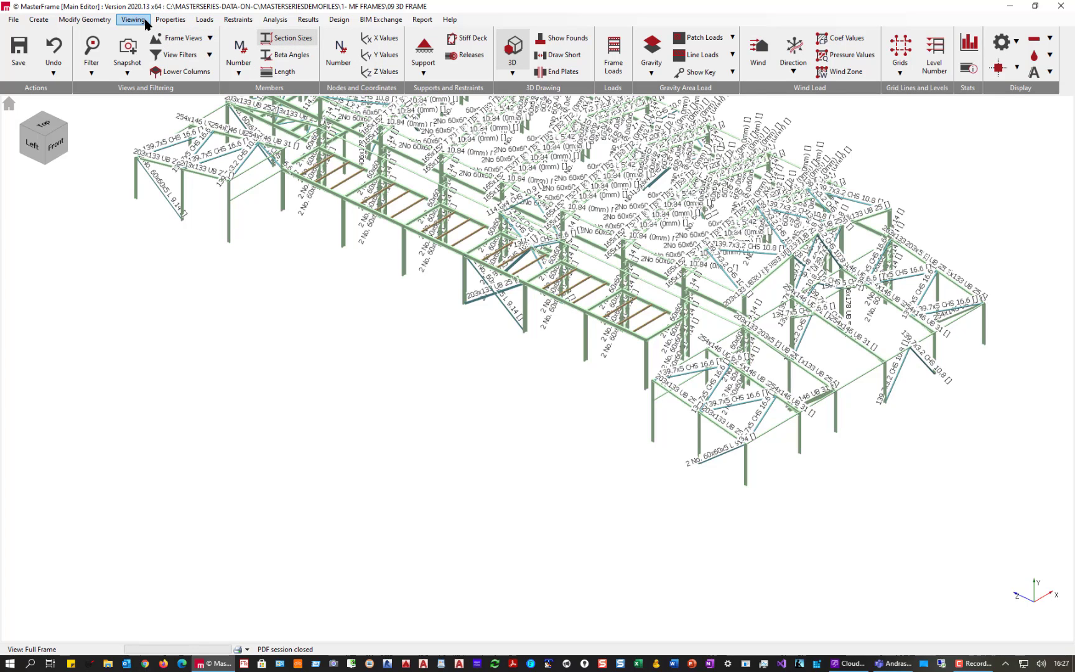
Clear the orientation filter and use a labelling-only material filter to show section sizes on the bracing members.
click(210, 56)
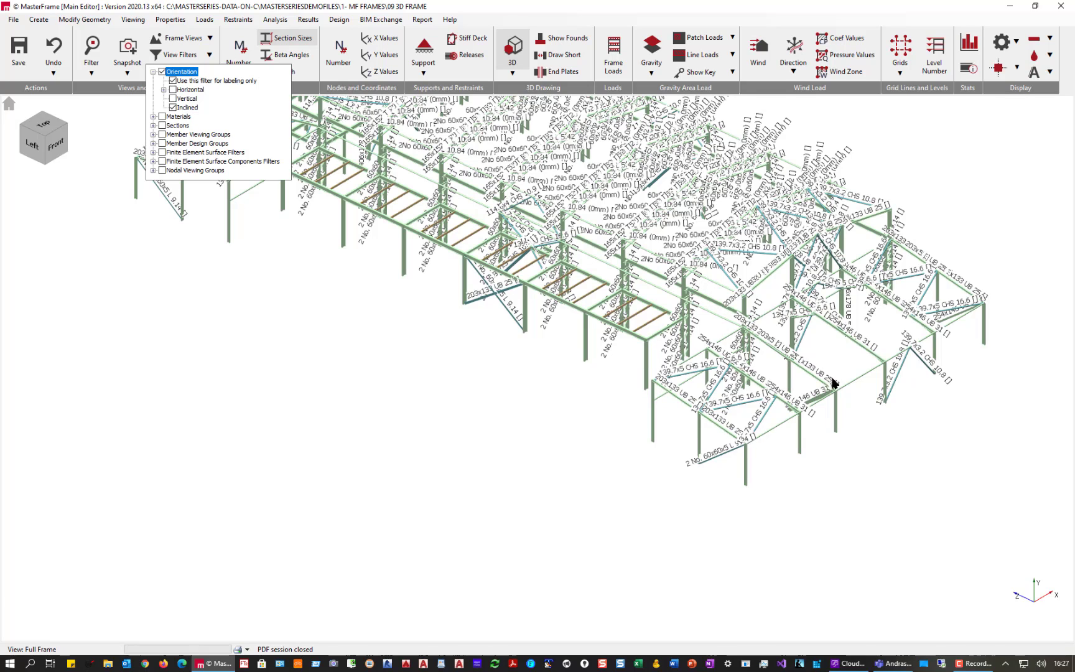
click(173, 105)
click(162, 72)
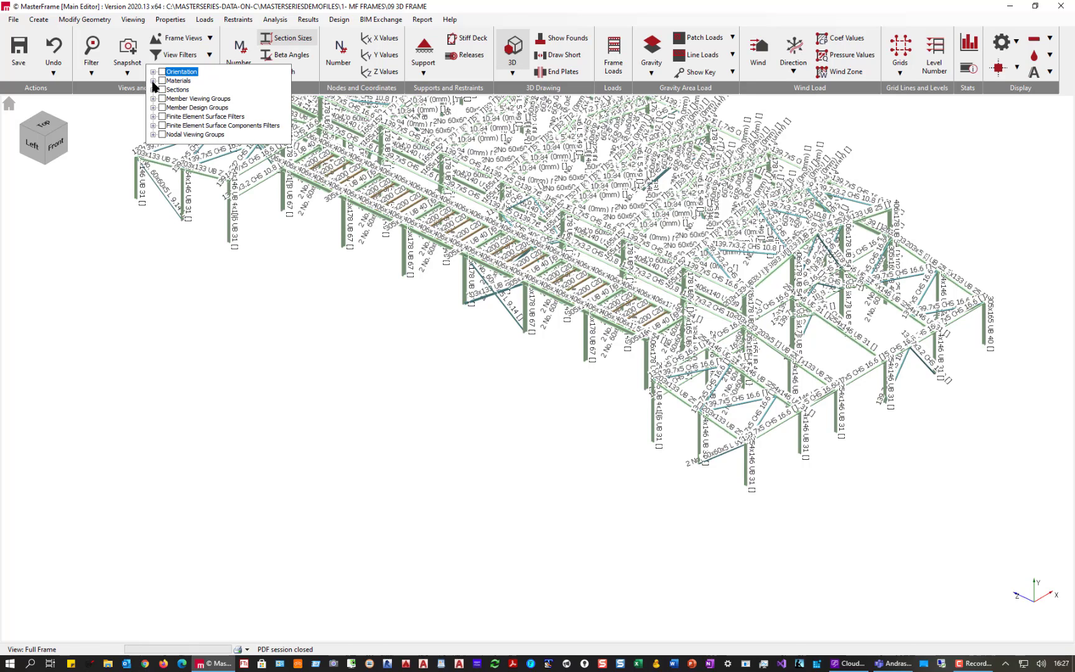
click(153, 81)
click(172, 153)
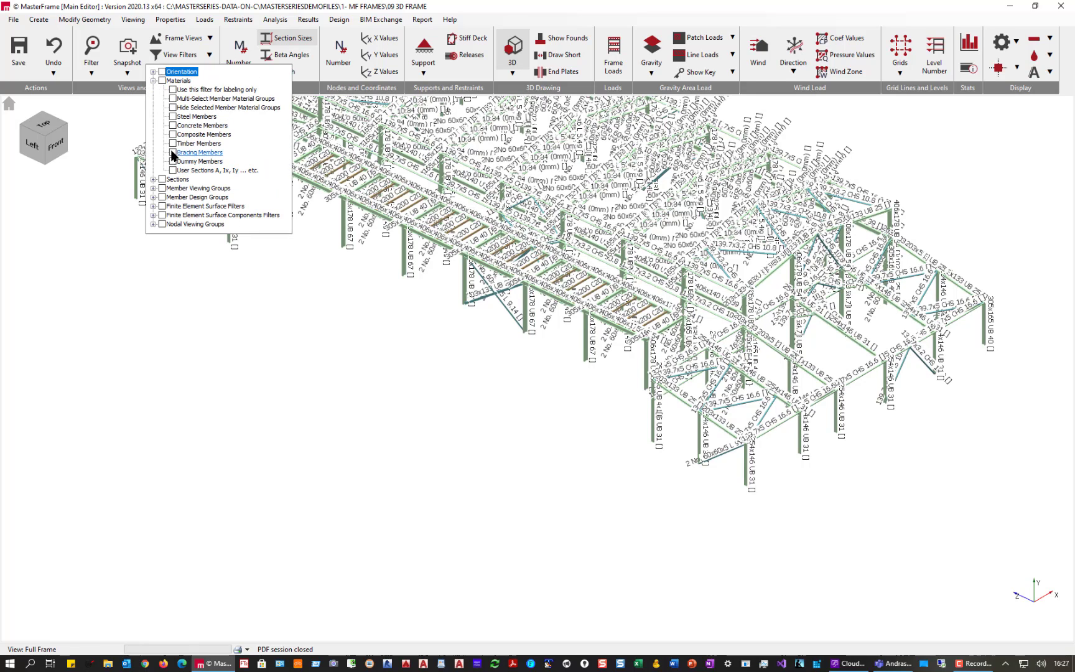
click(173, 90)
click(163, 81)
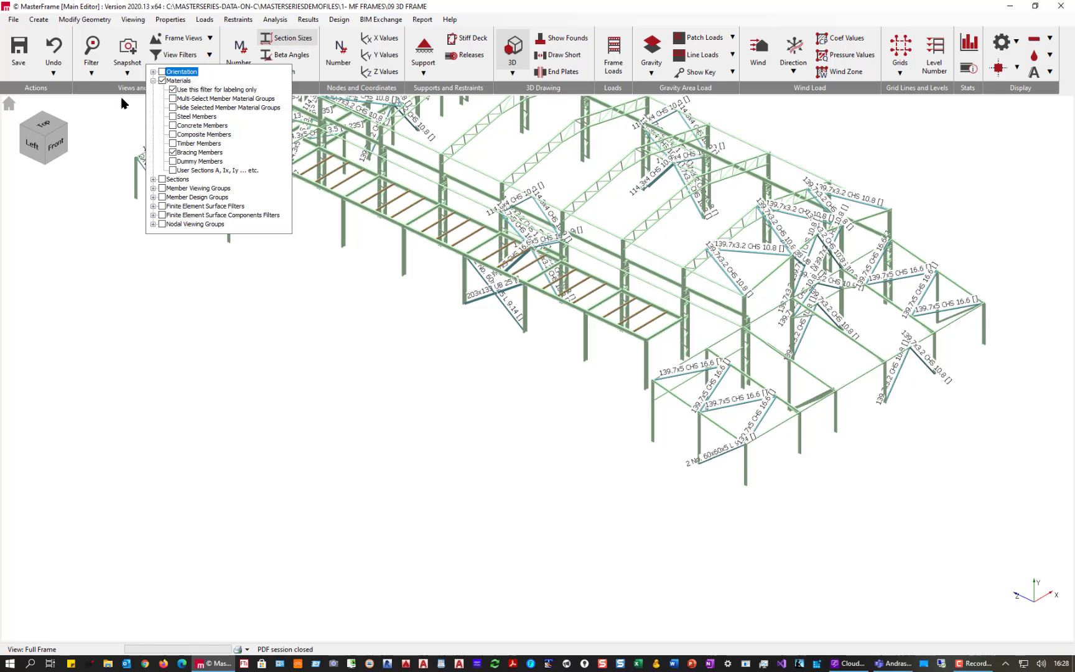
Clear the material filter and turn off the section size labels.
click(162, 81)
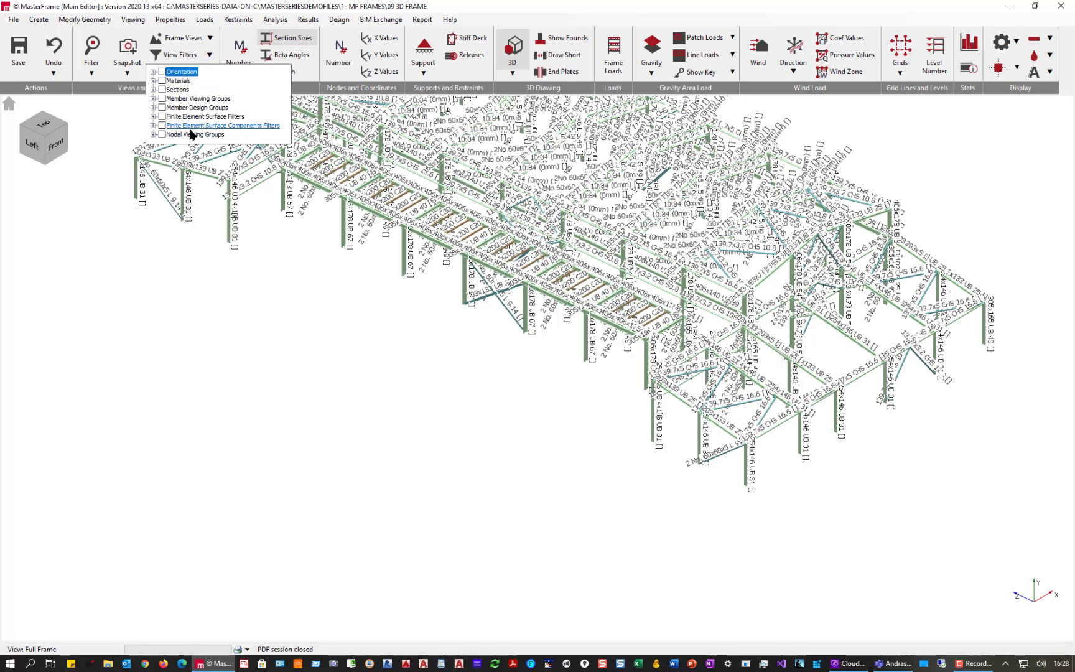
click(300, 39)
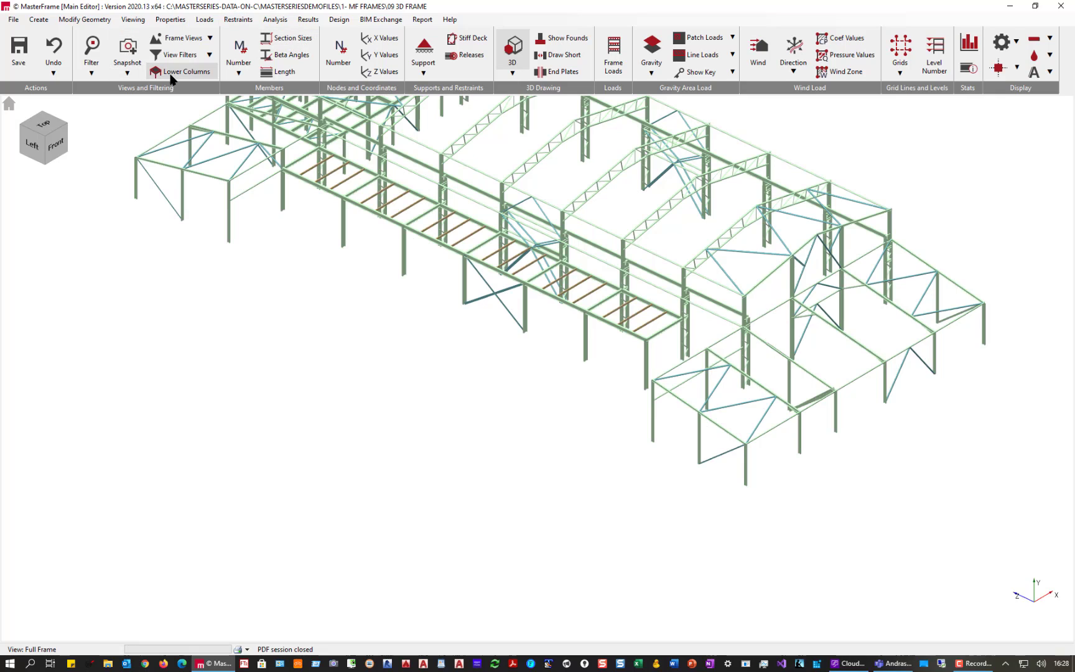
click(209, 58)
click(210, 38)
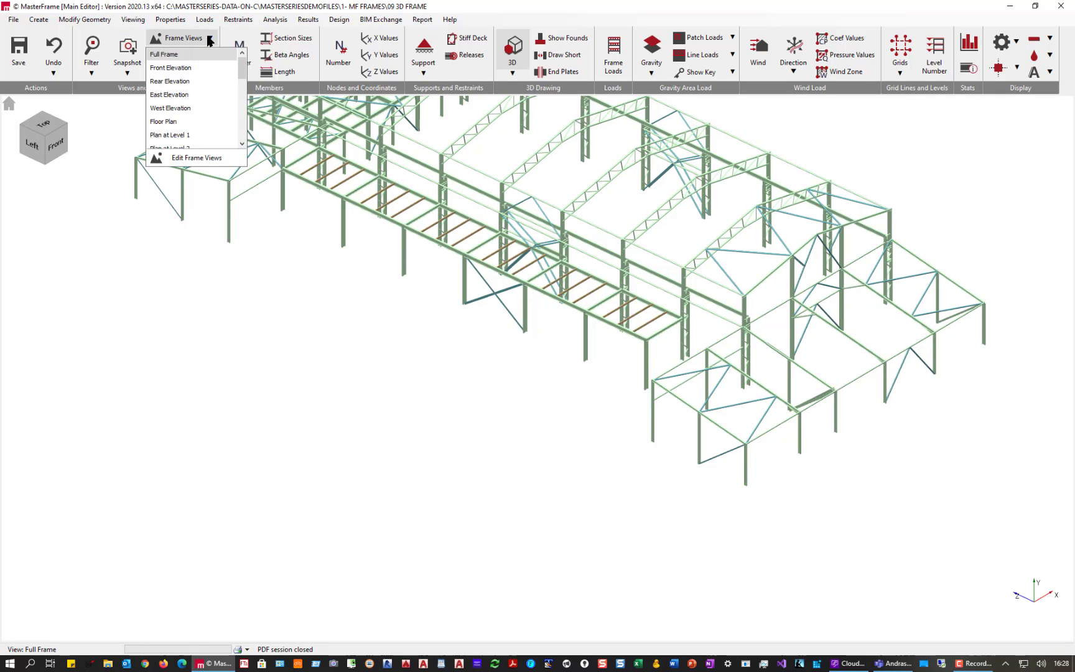
click(210, 40)
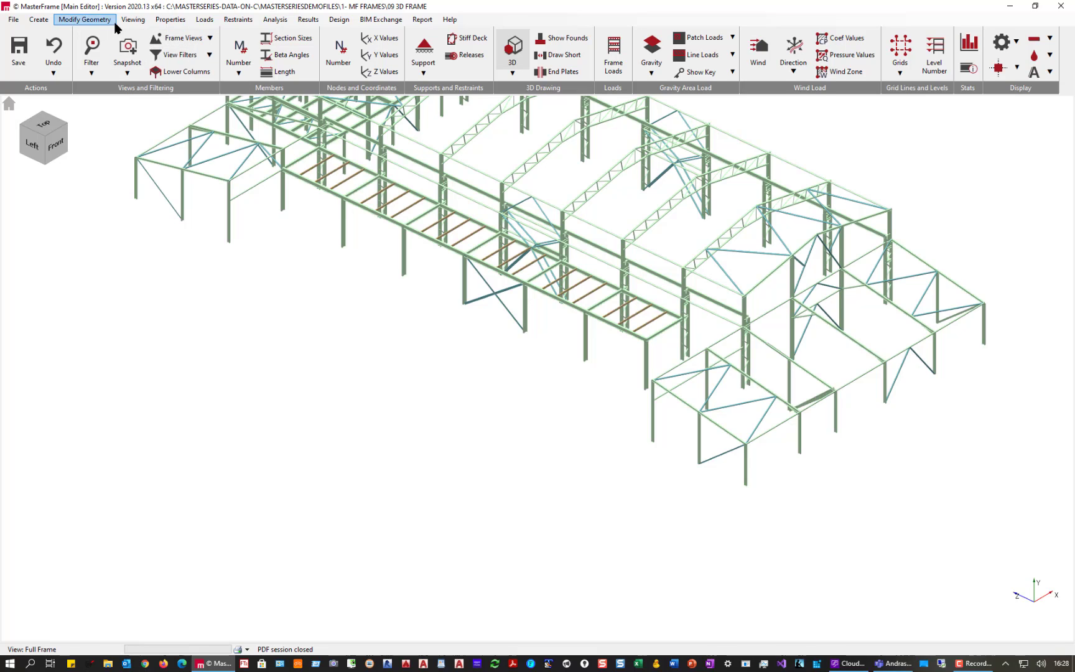
Open the member referencing groups settings.
click(138, 20)
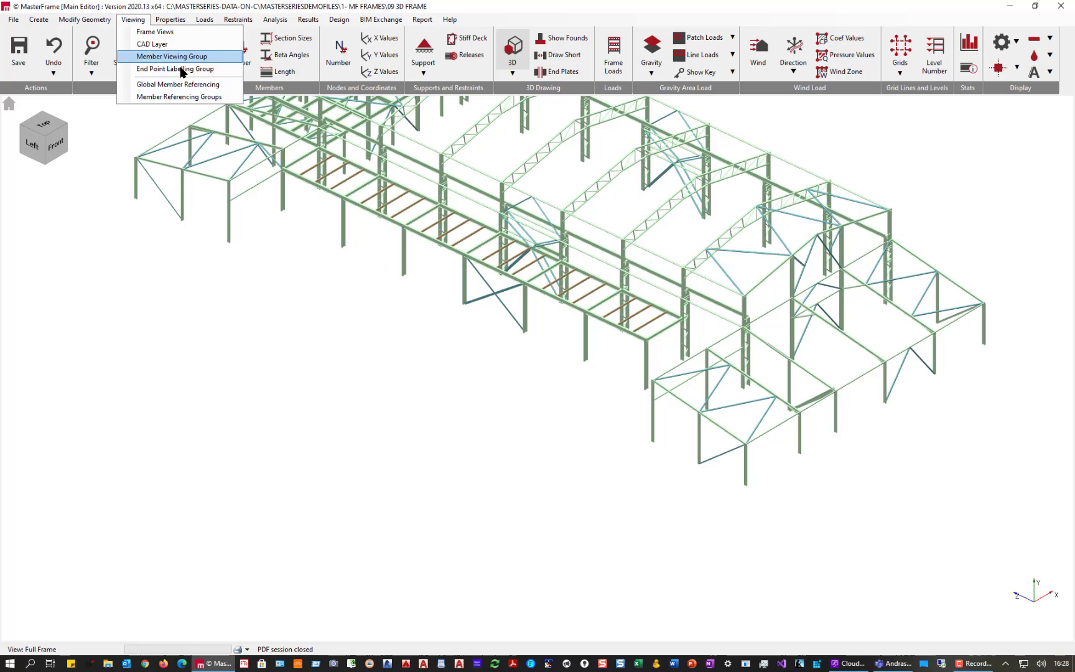
click(181, 97)
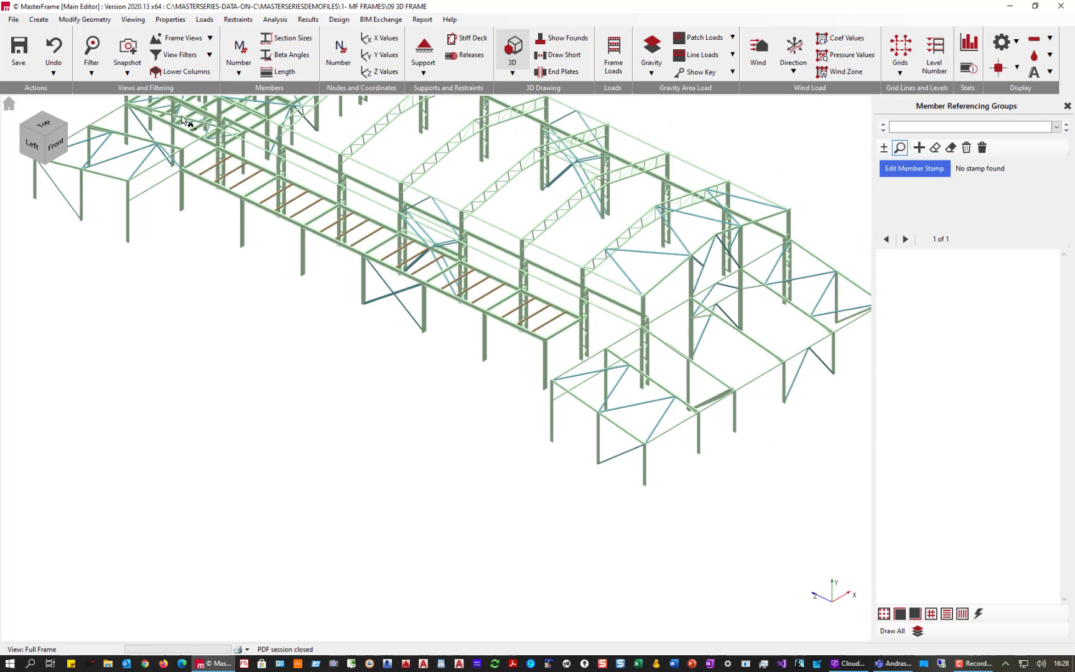
Open the global default beam stamp and review the settings of its material, orientation and grid line tags.
click(133, 20)
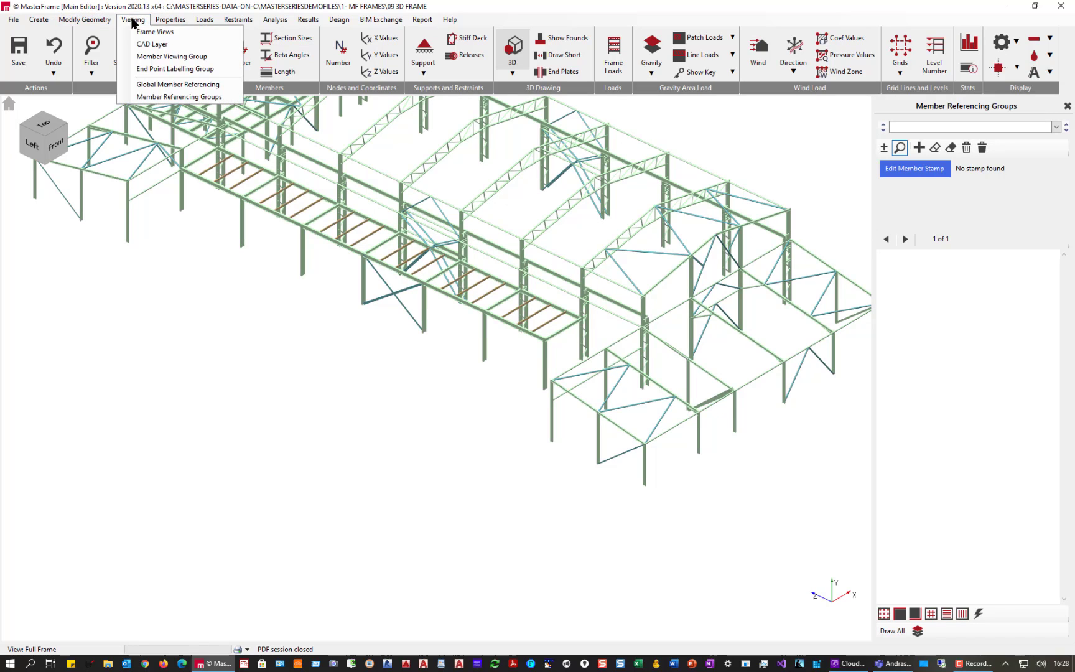
click(173, 85)
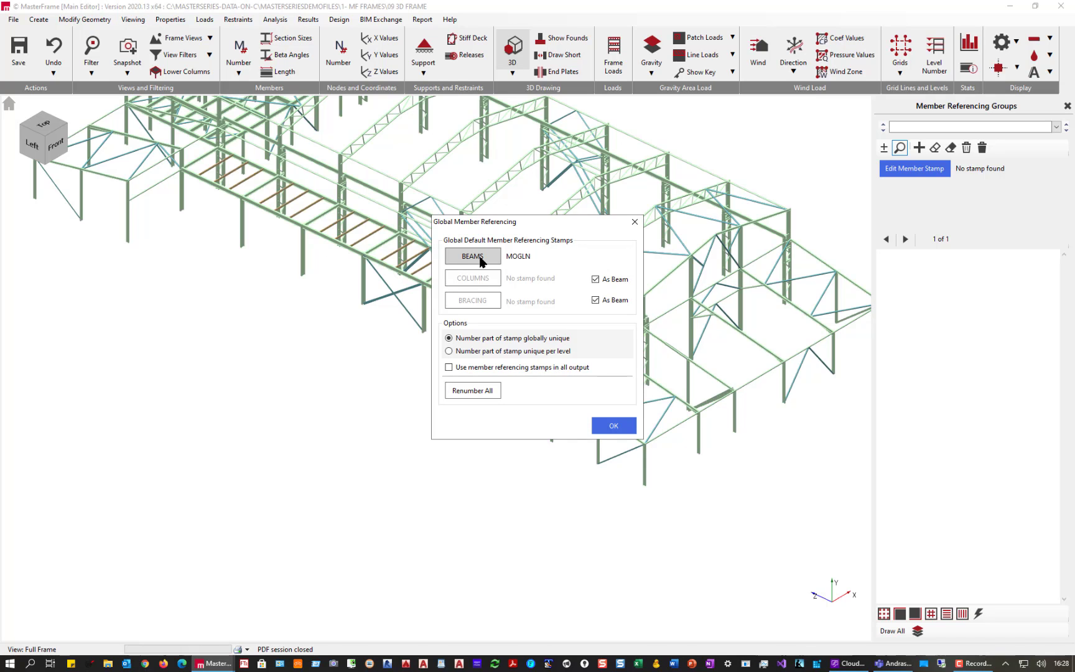
click(479, 261)
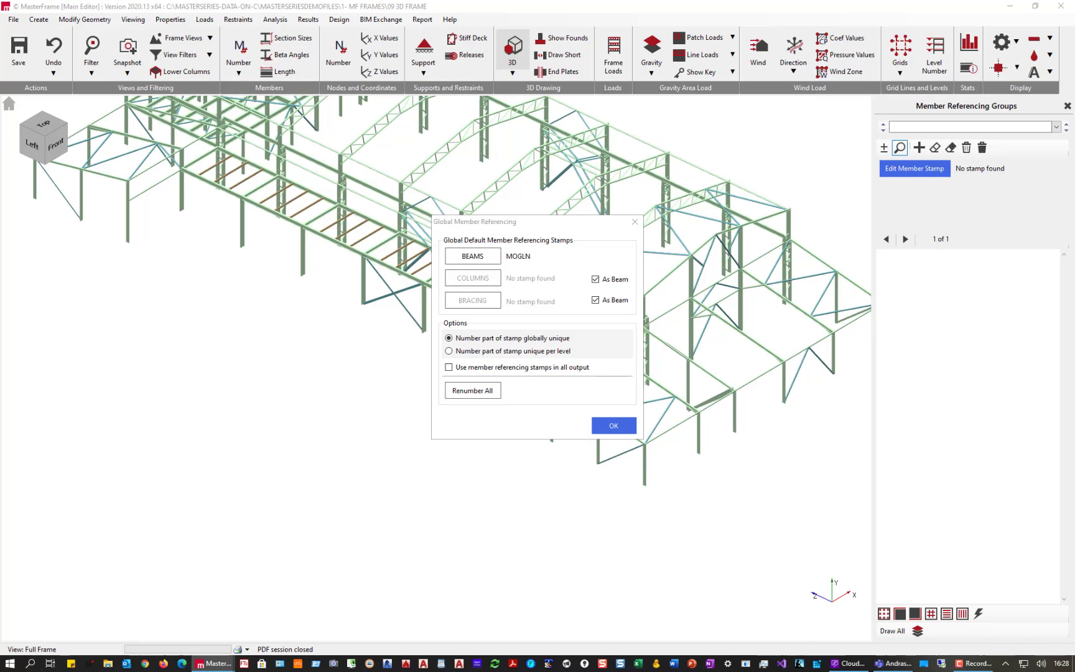
click(479, 239)
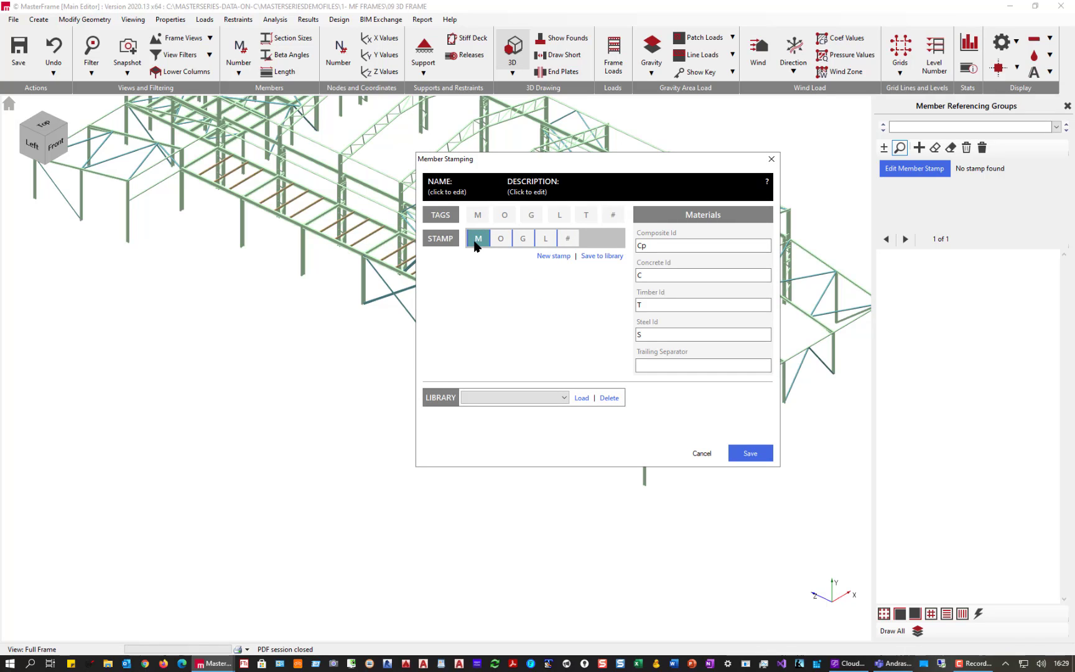
click(524, 239)
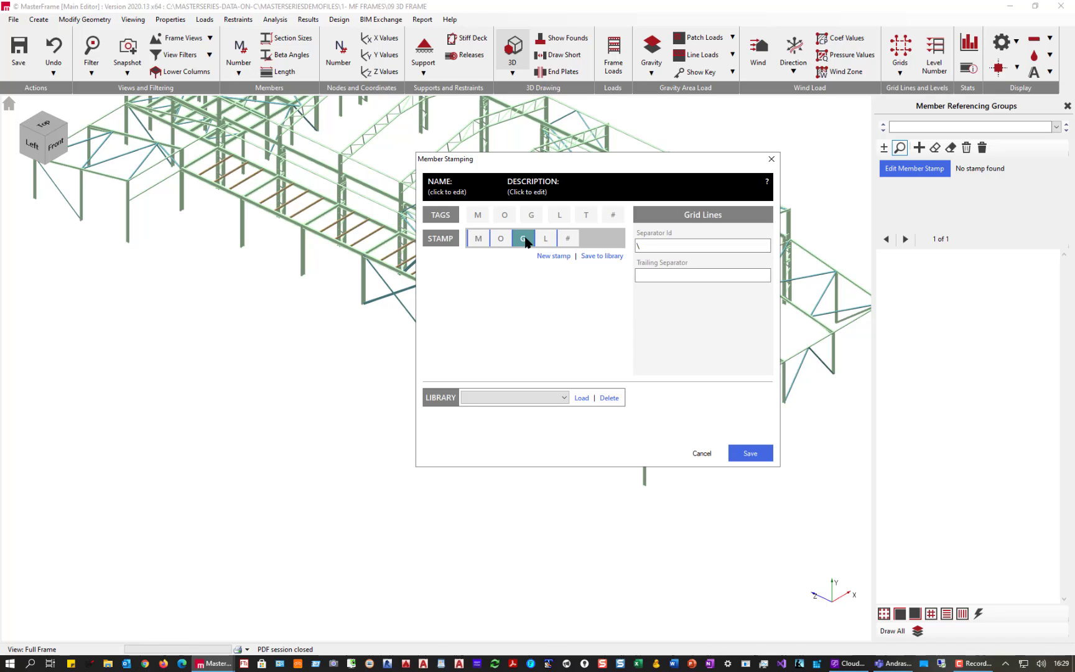
click(502, 240)
click(478, 240)
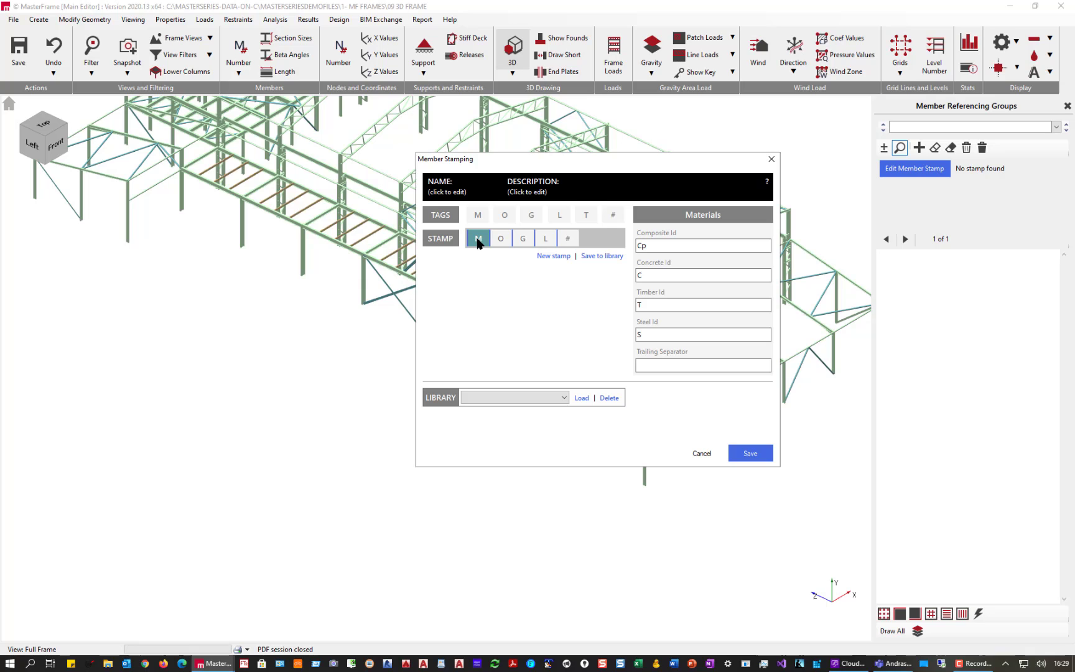
Remove the material and orientation tags from the global beam stamp, keeping grid line, level and number, and save it.
click(479, 240)
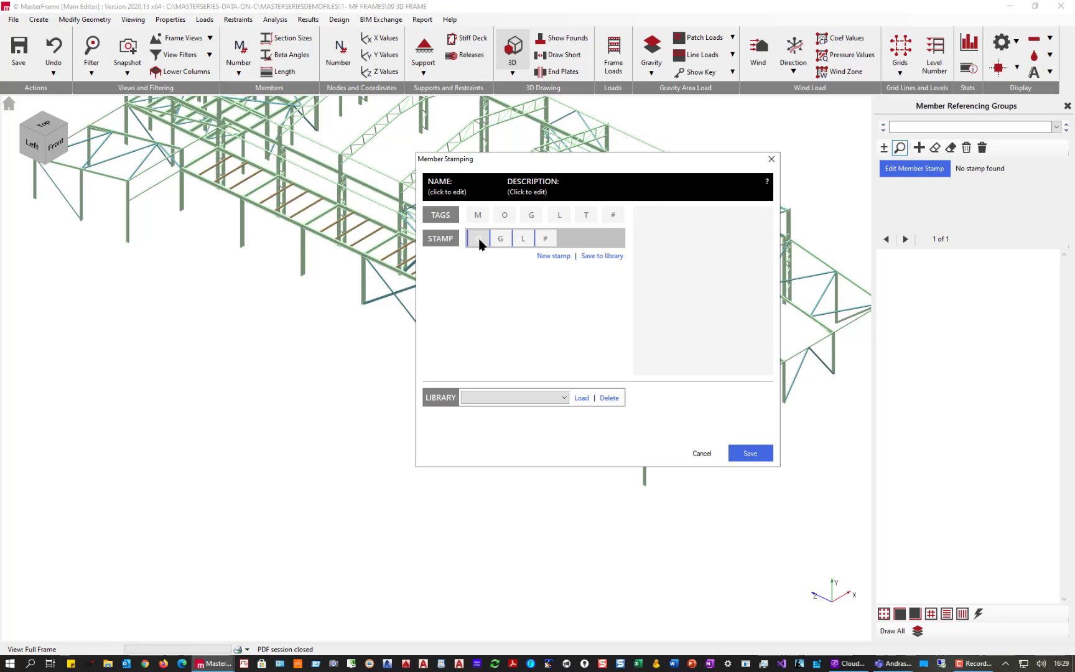
click(505, 217)
click(499, 241)
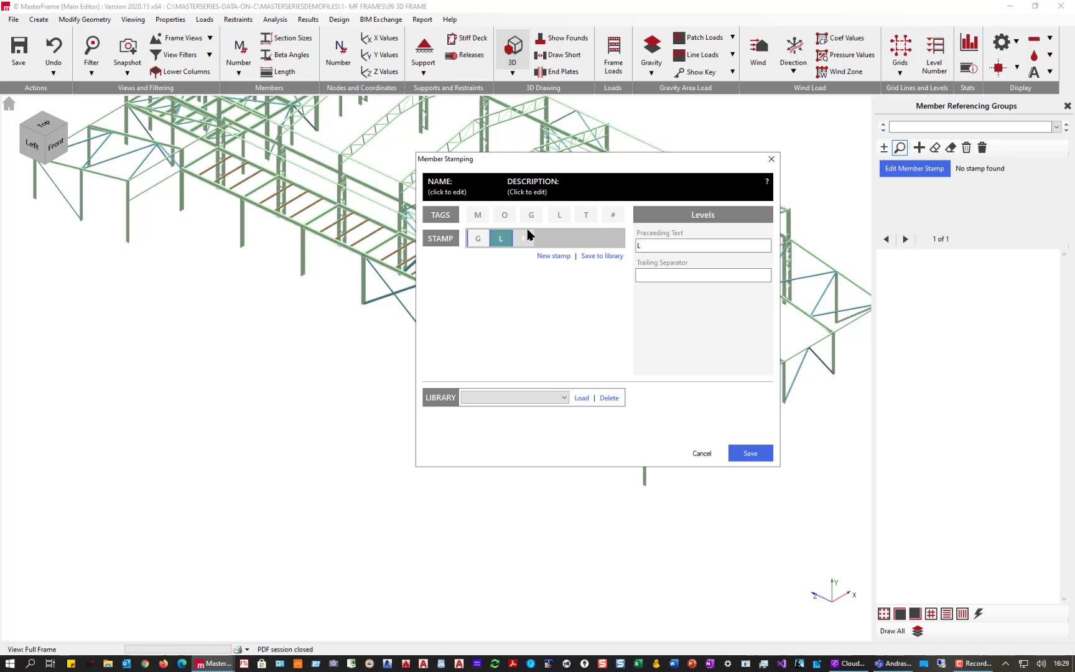
click(523, 239)
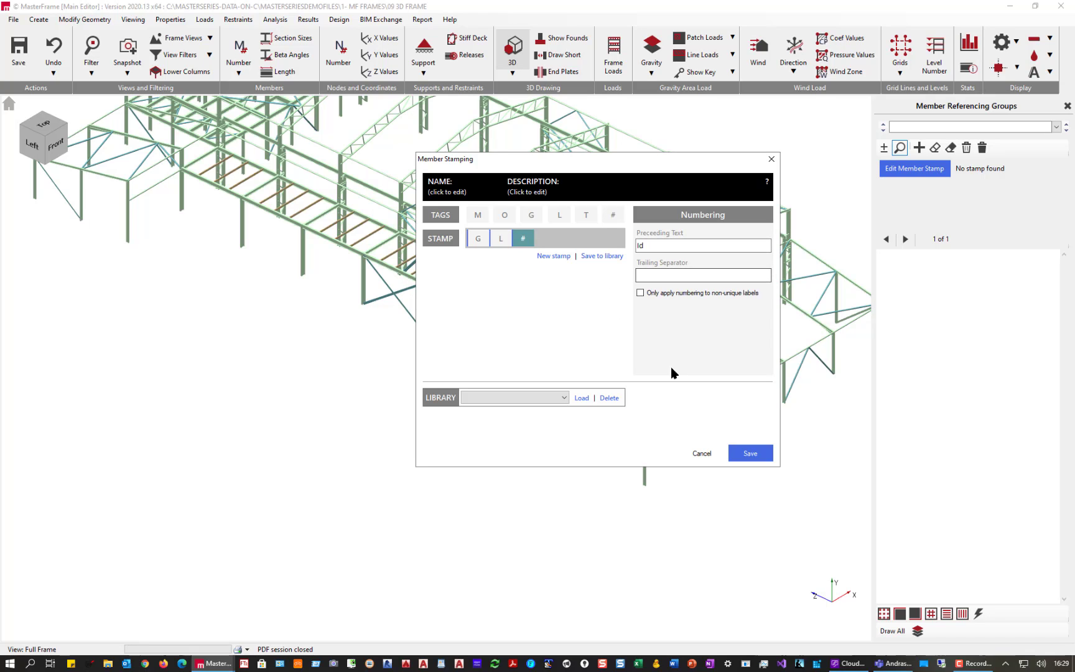
click(750, 453)
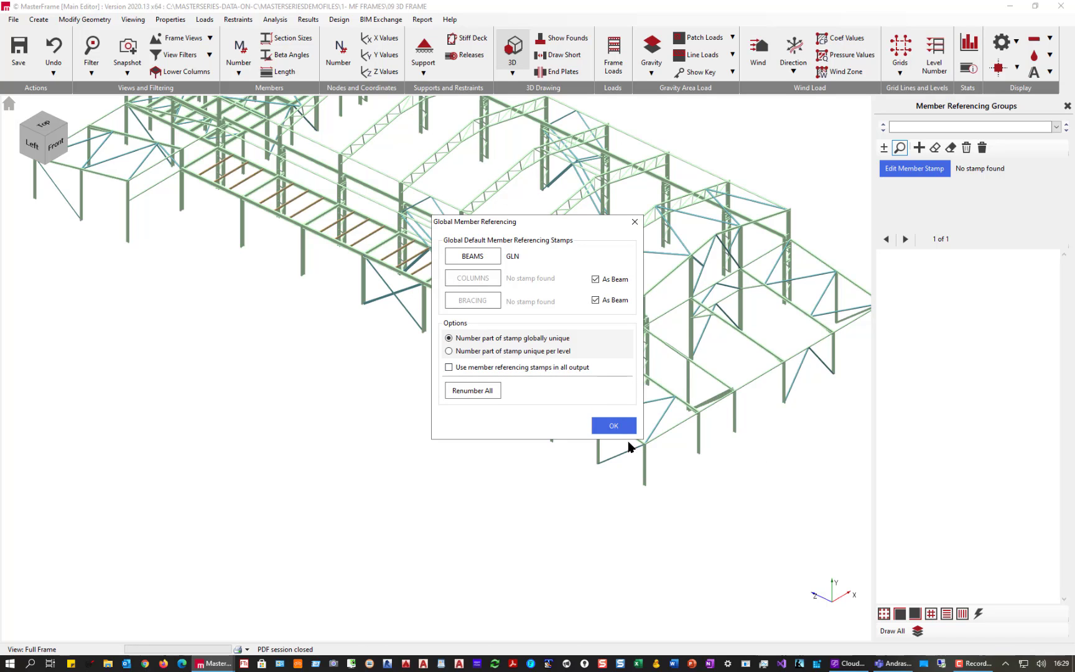
click(615, 428)
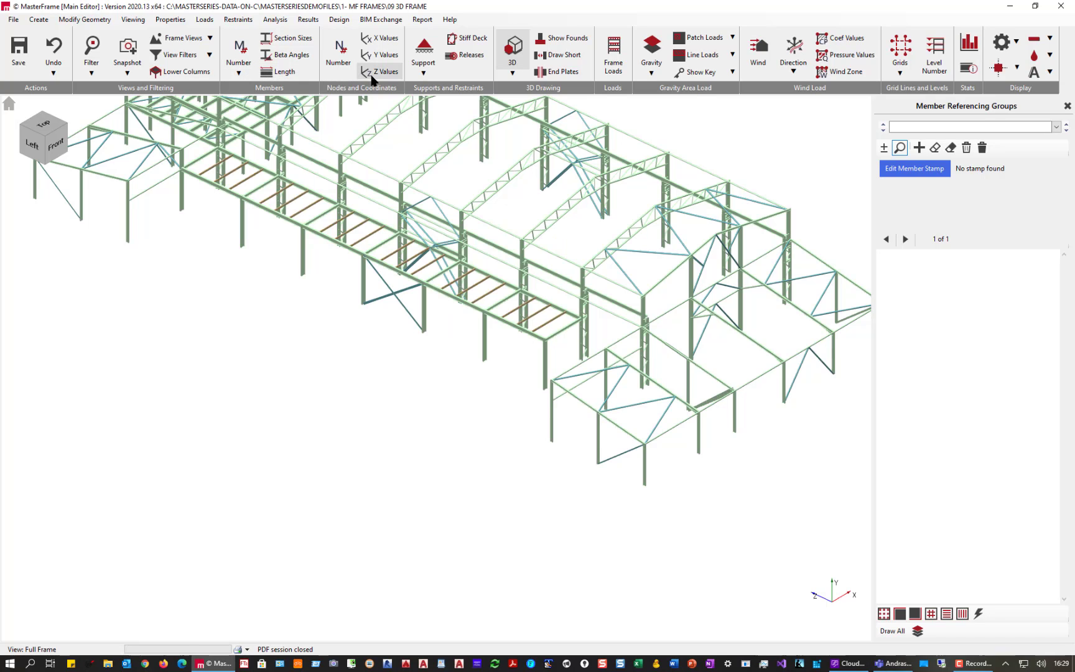
Show the member reference labels on the frame.
click(238, 71)
click(267, 97)
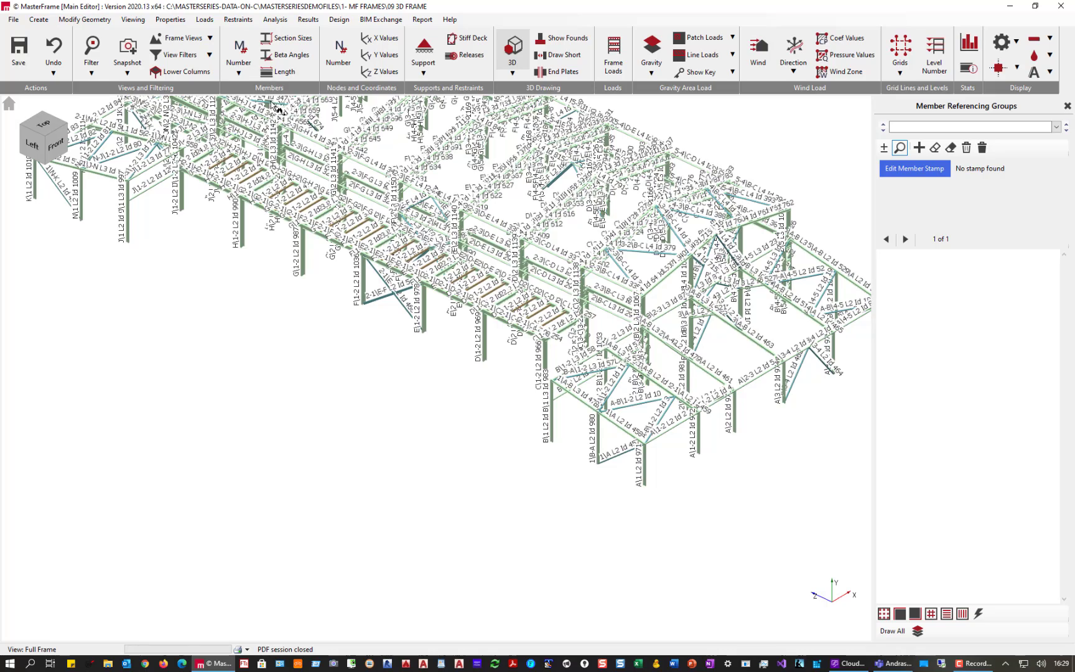
scroll(610, 435, up, 6)
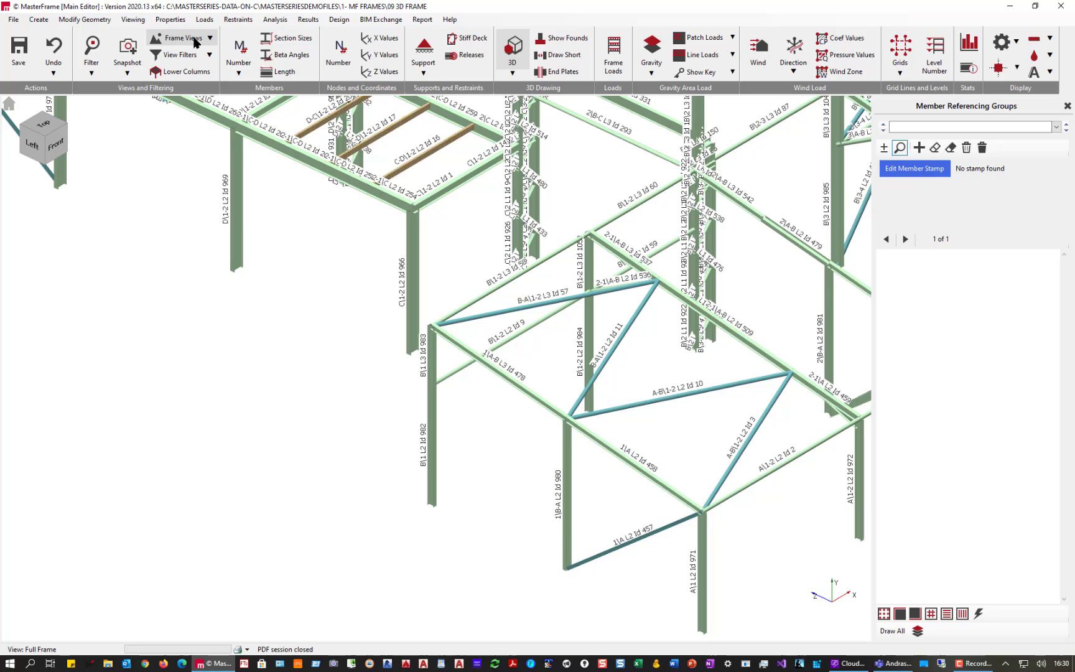
Set the global beam stamp's numbering to apply only to non-unique labels and save it.
click(133, 19)
click(164, 87)
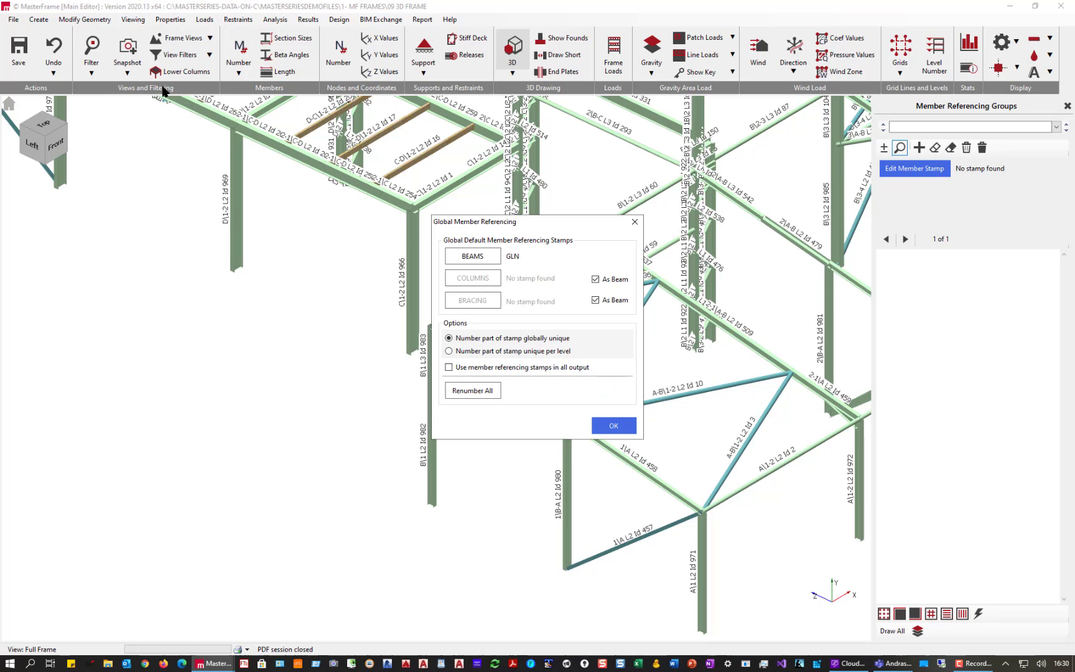
click(484, 264)
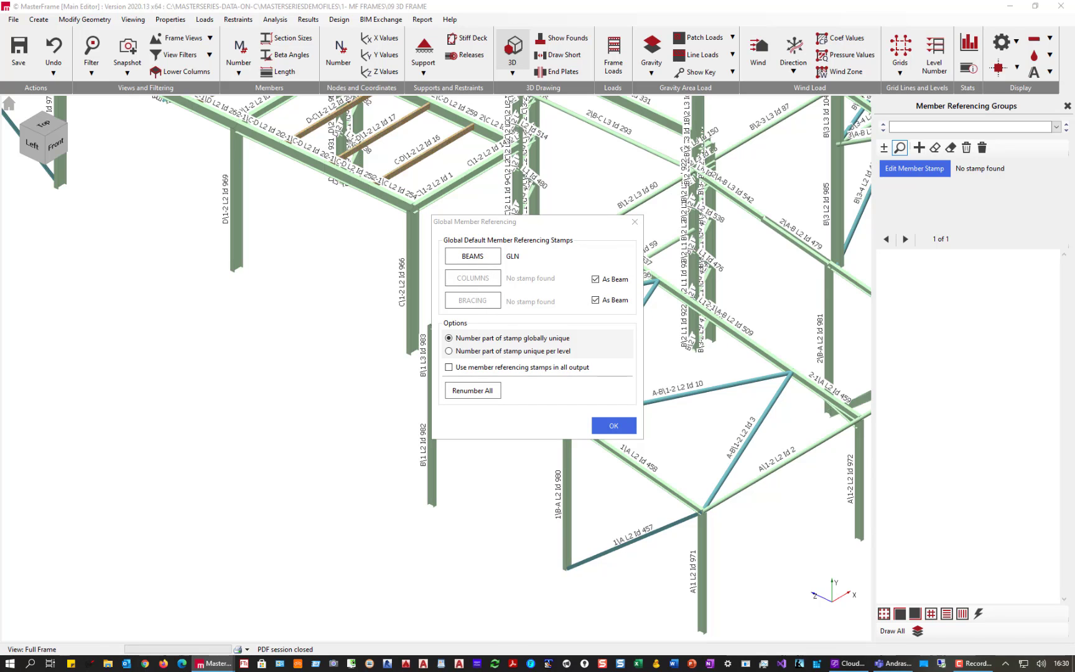
drag(1074, 3, 520, 123)
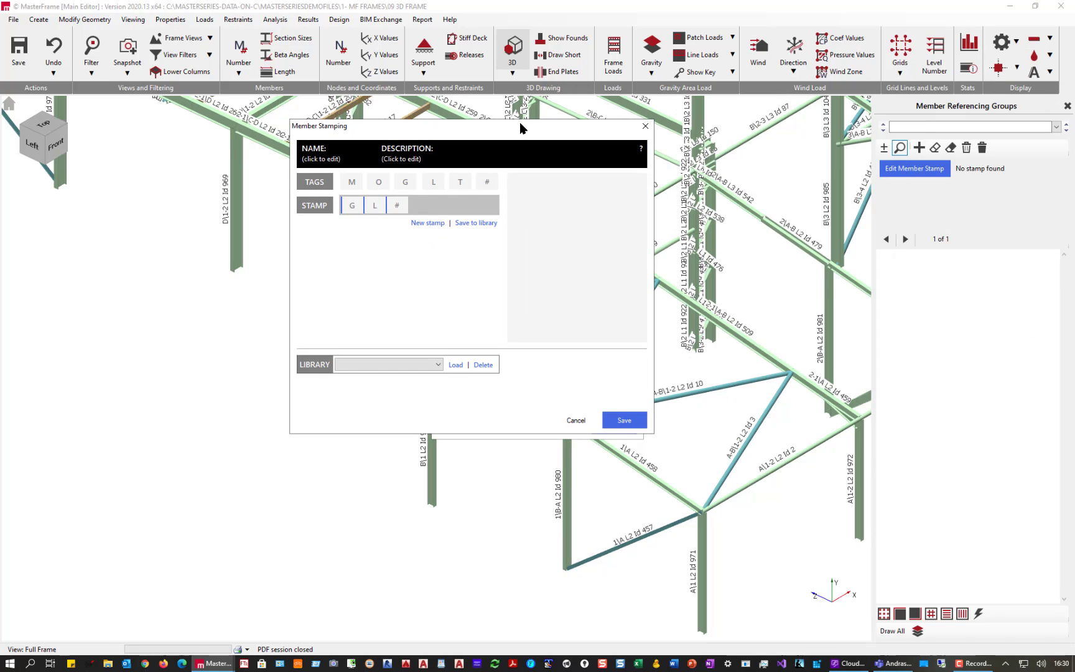
click(396, 205)
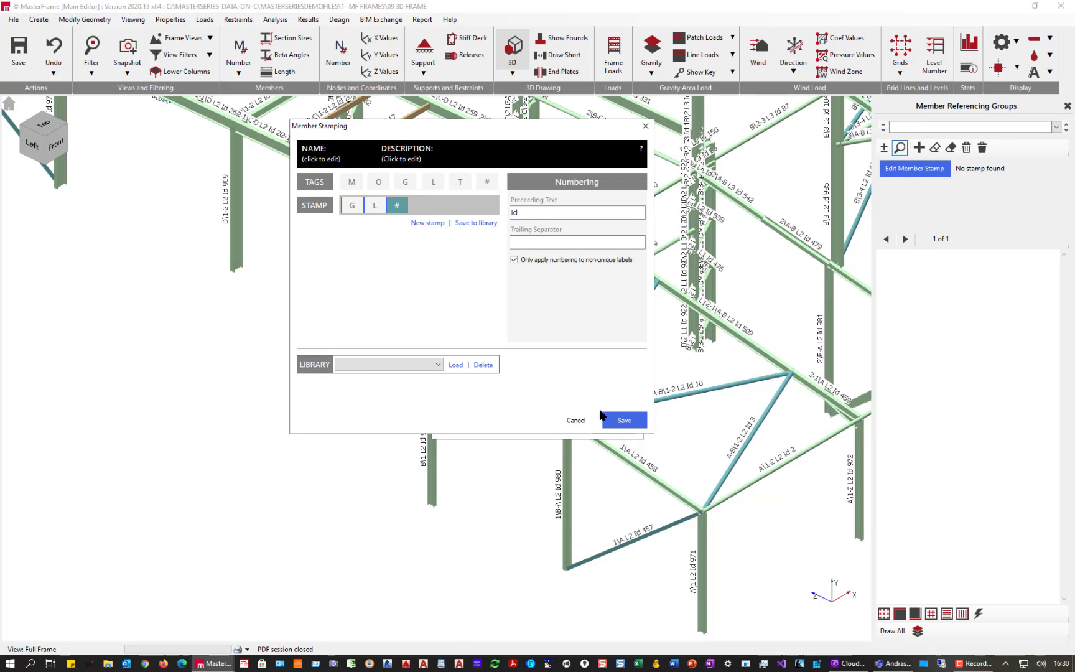
click(622, 429)
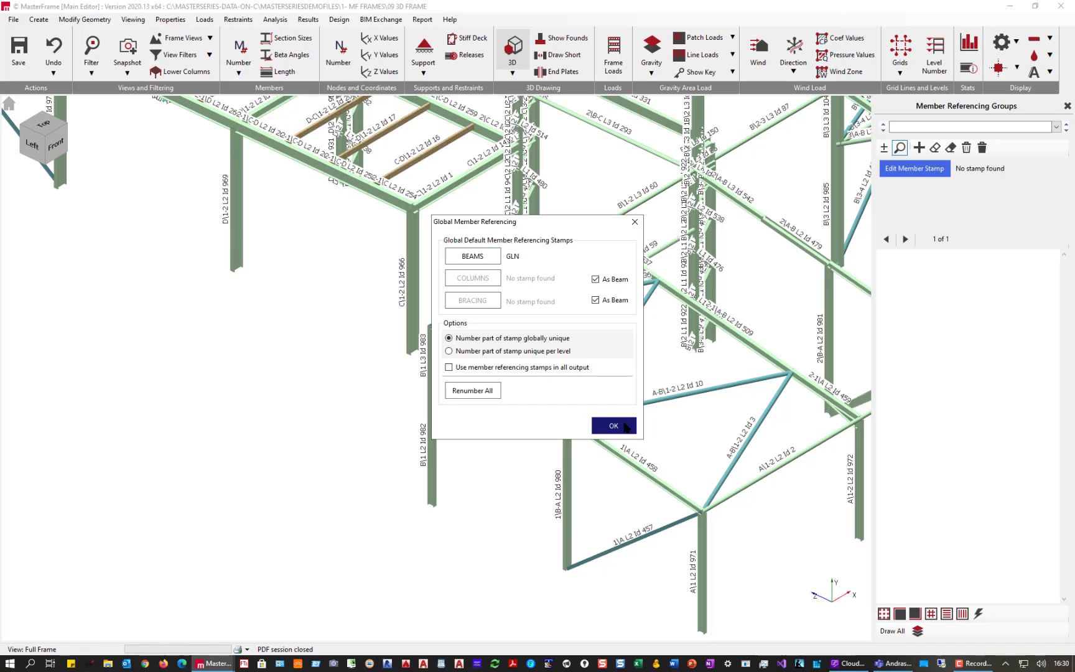
click(613, 426)
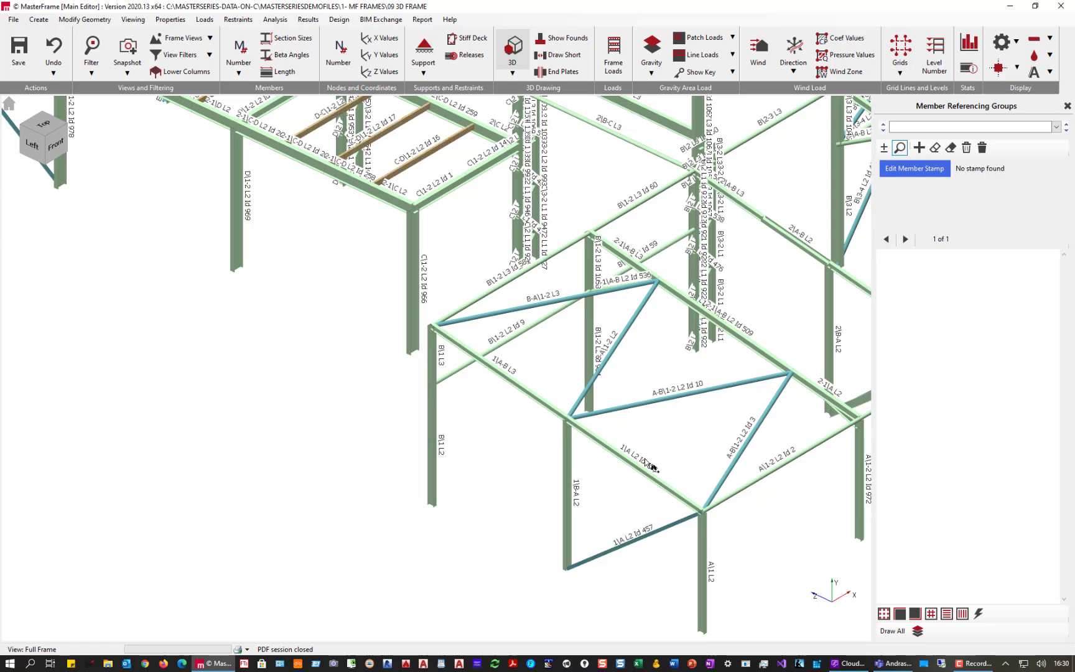
Replace the member reference labels with plain member numbers and close the member referencing groups settings.
scroll(635, 465, up, 5)
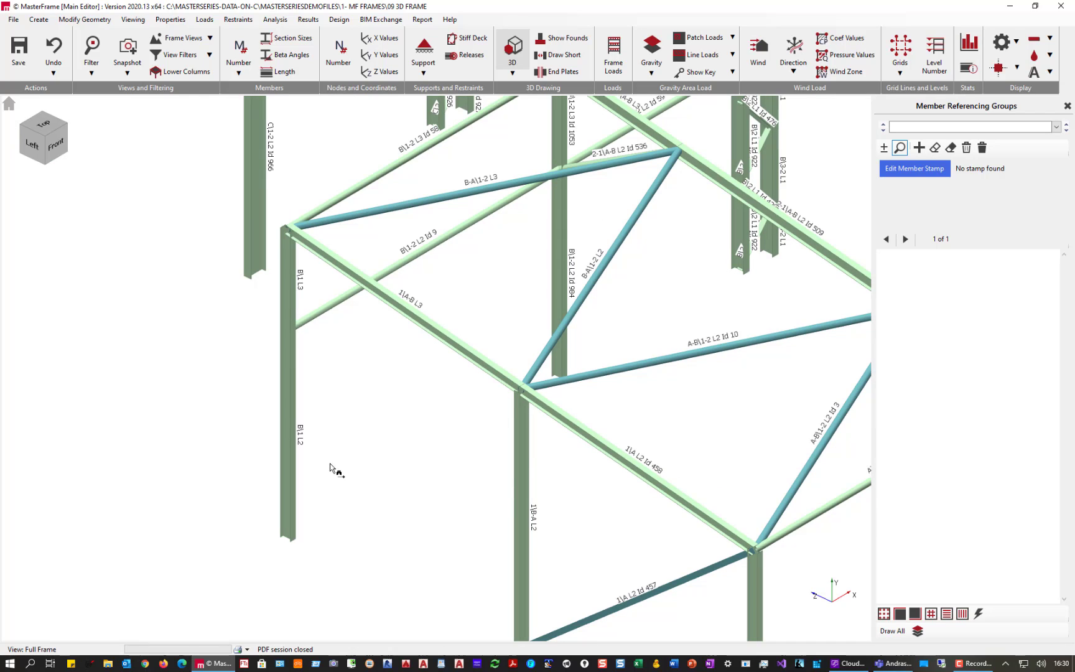
scroll(314, 339, down, 5)
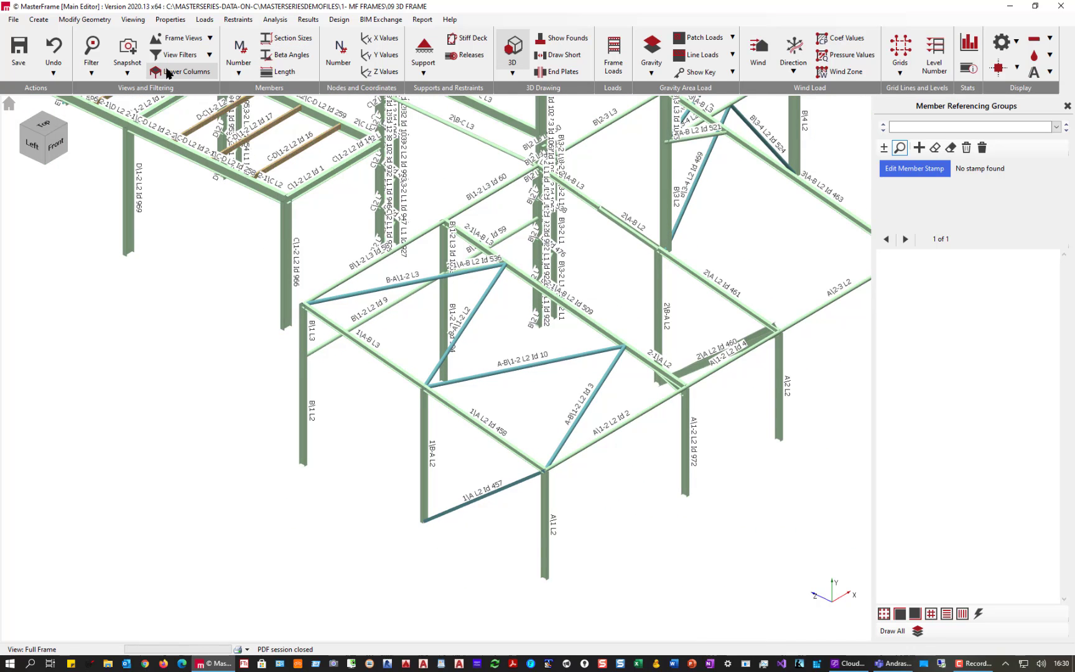
click(240, 75)
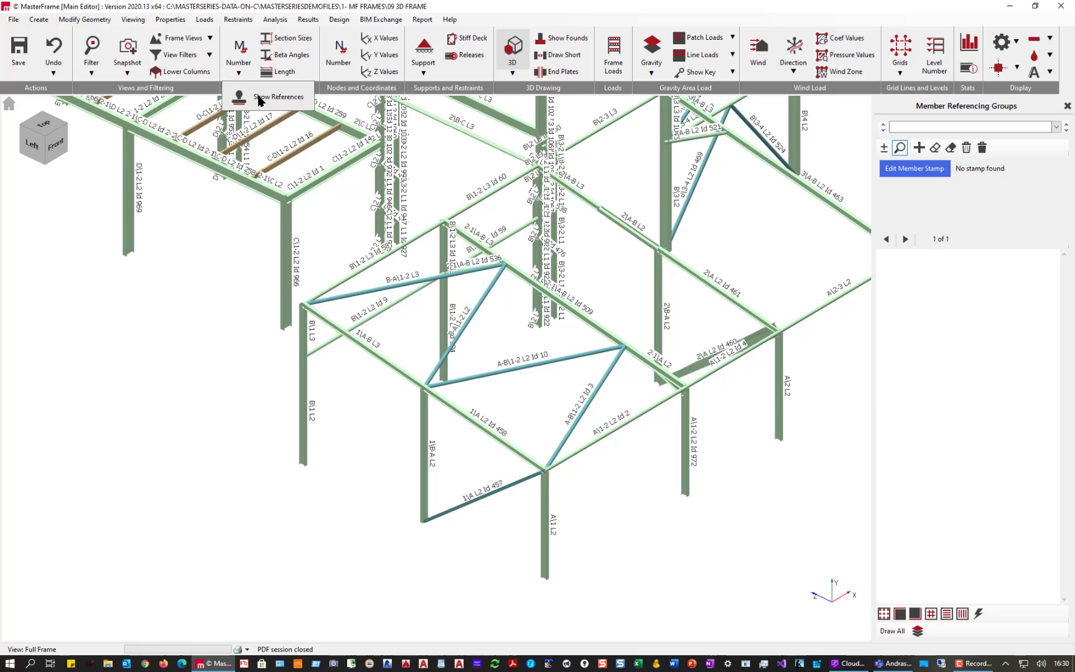
click(259, 98)
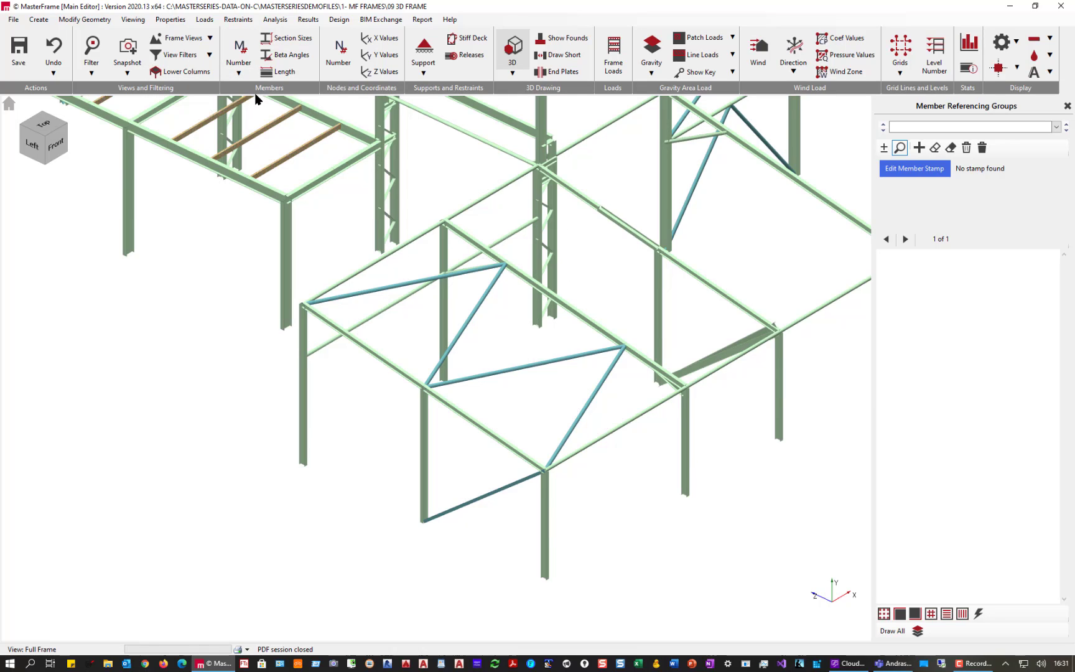
click(238, 48)
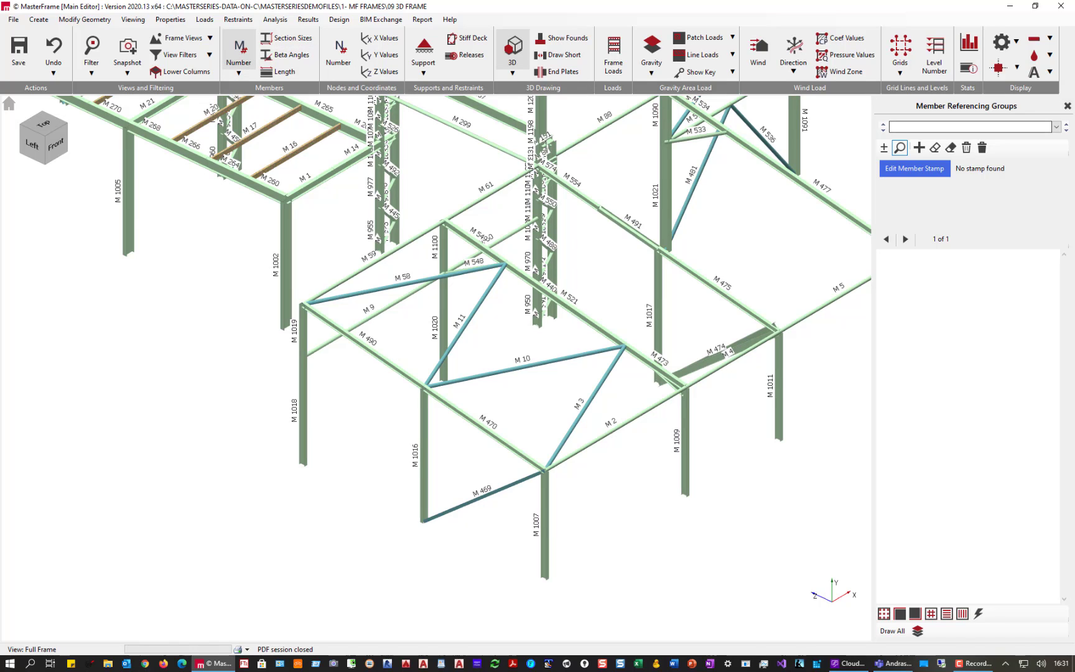
click(1067, 106)
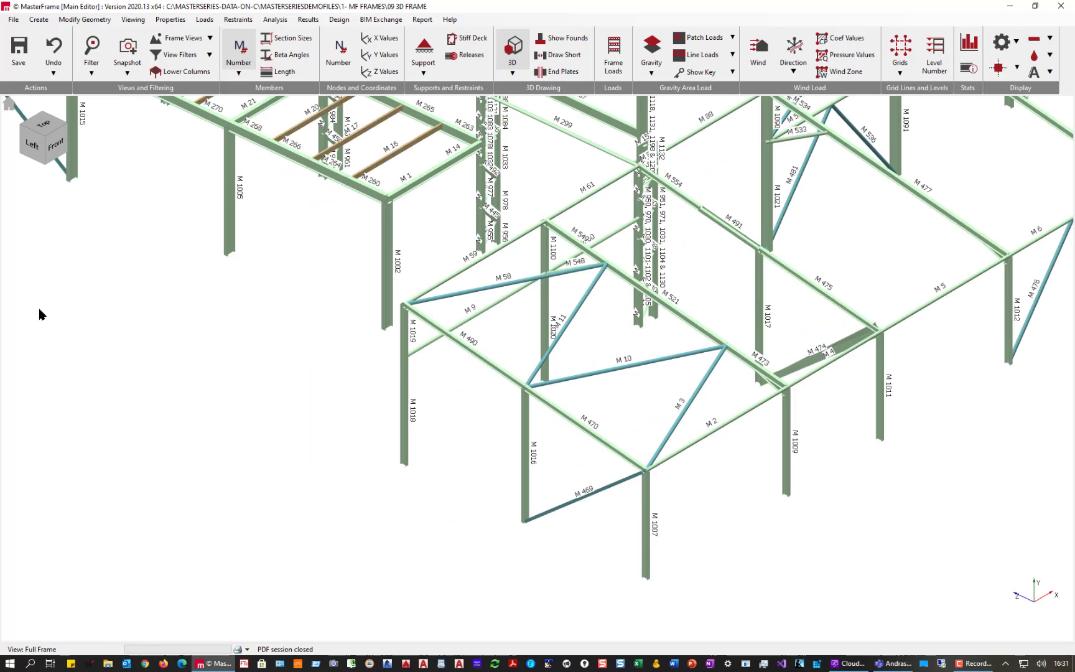
click(130, 23)
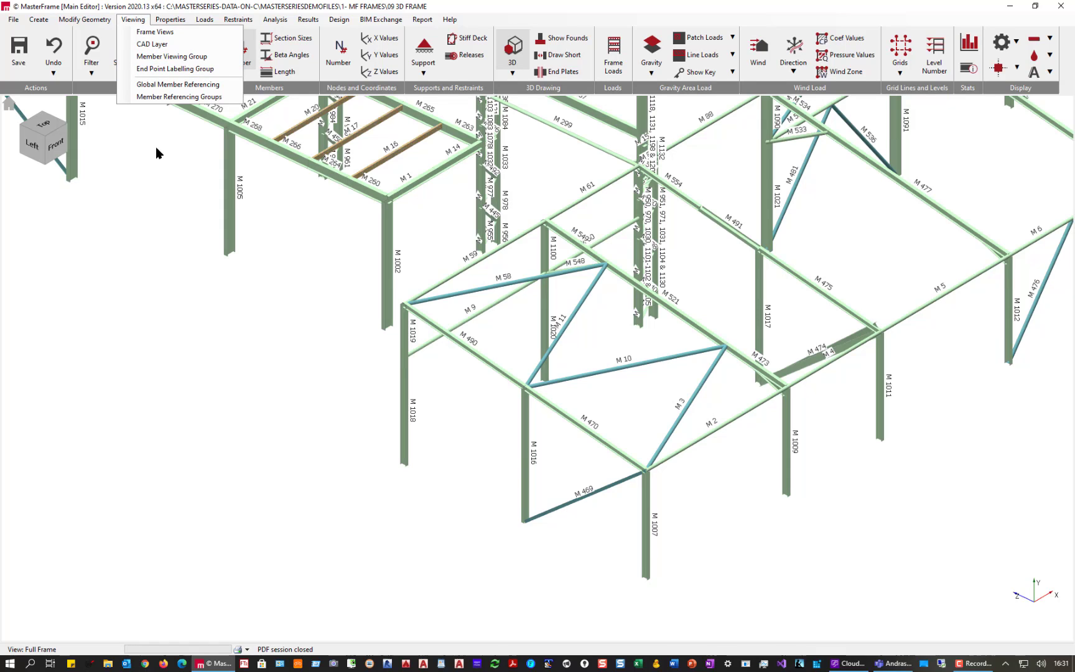
click(308, 315)
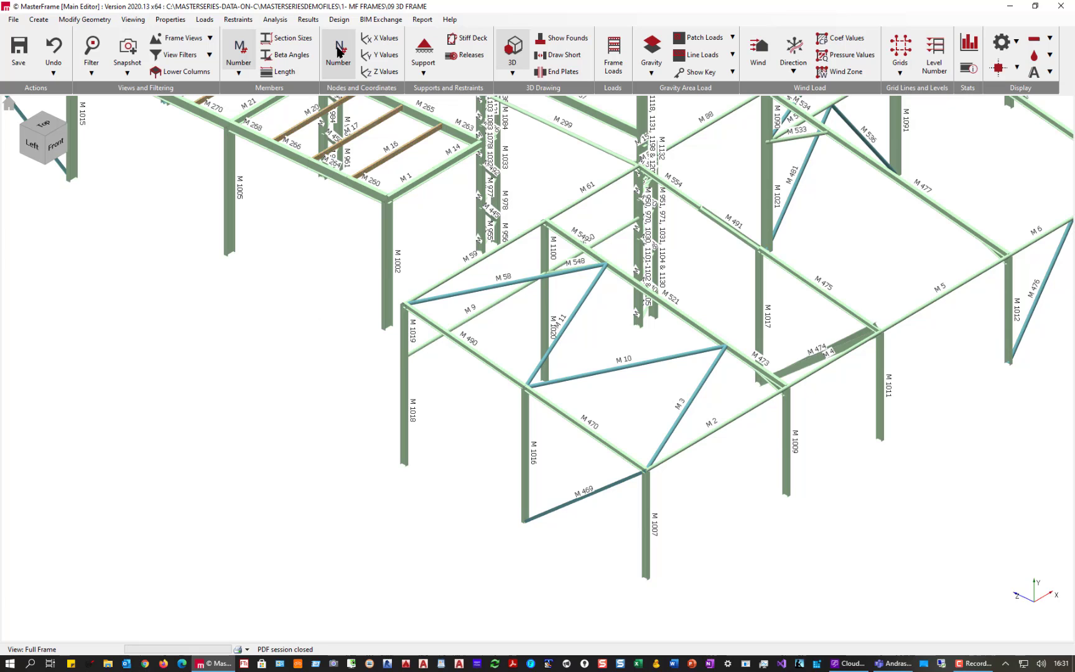
Show the node numbers briefly and turn off both the node and member number labels.
click(338, 51)
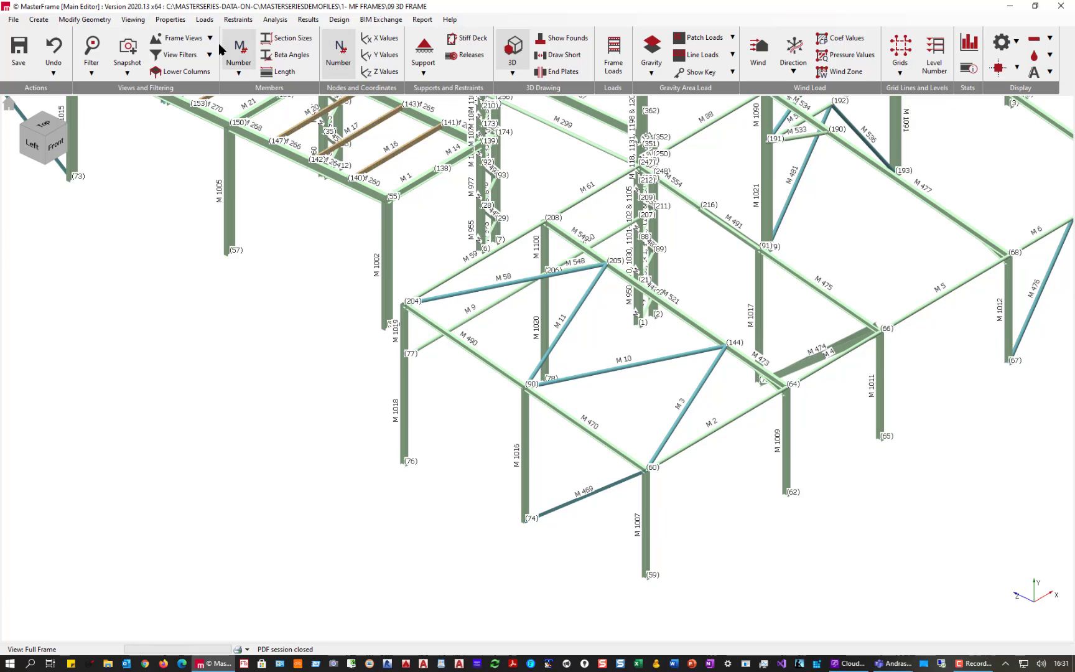
click(343, 56)
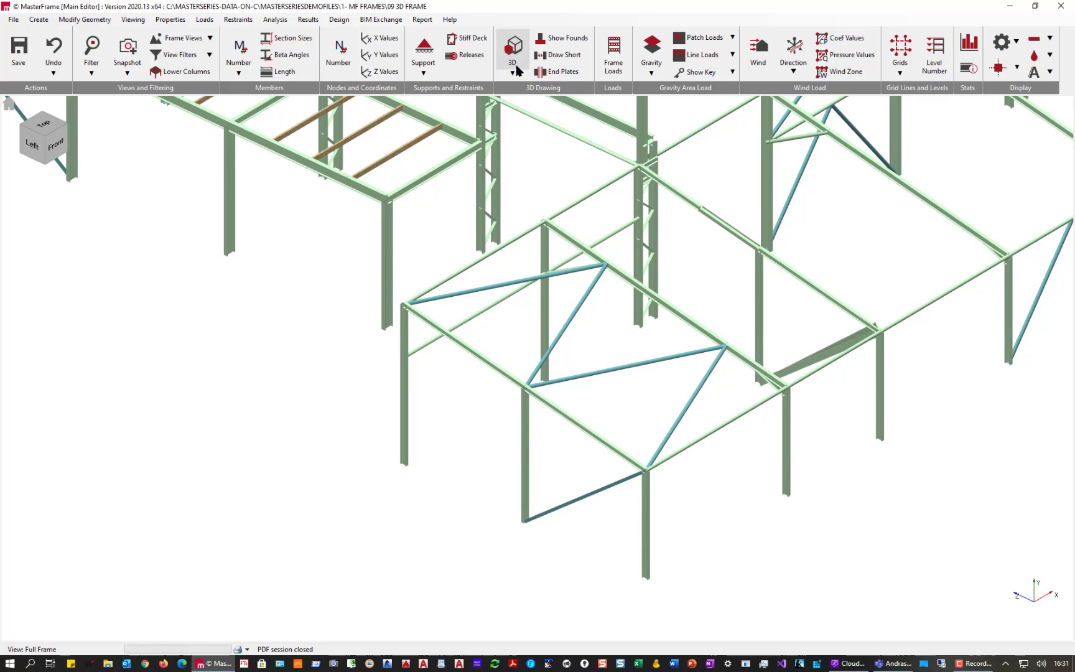
Switch the frame to centre-line display and back to solid 3D members.
middle_drag(533, 150, 546, 227)
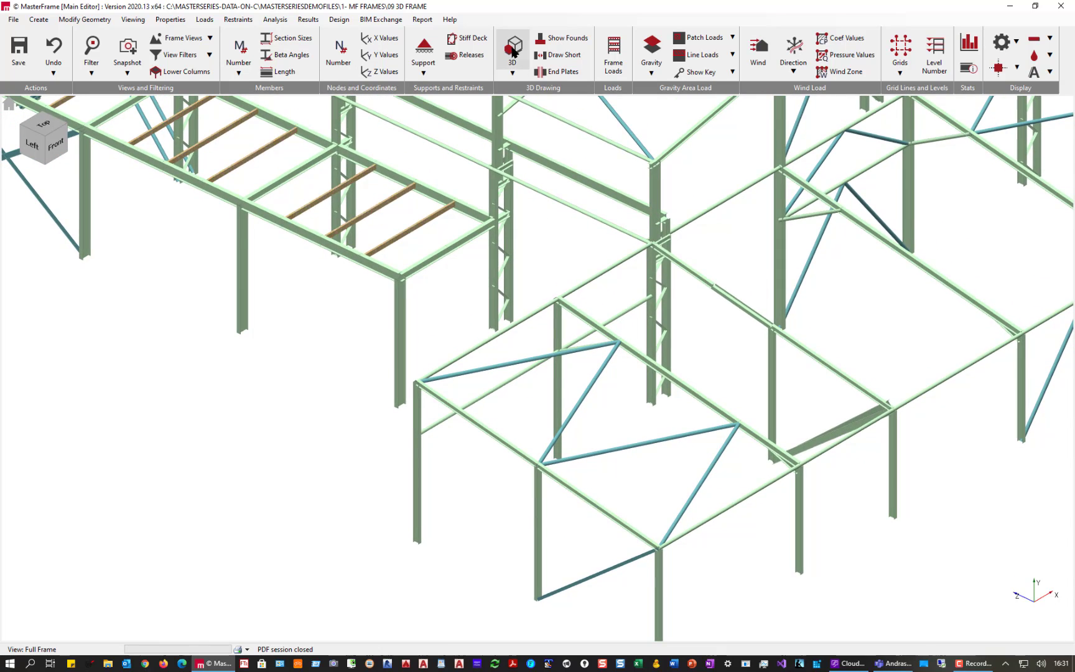
click(514, 53)
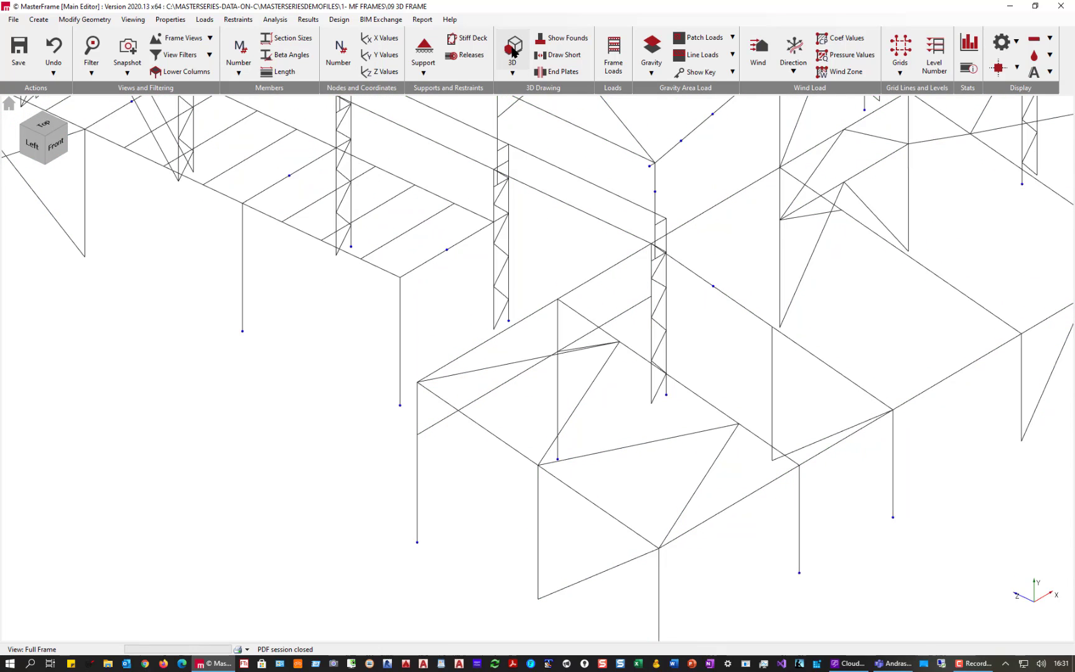
click(513, 52)
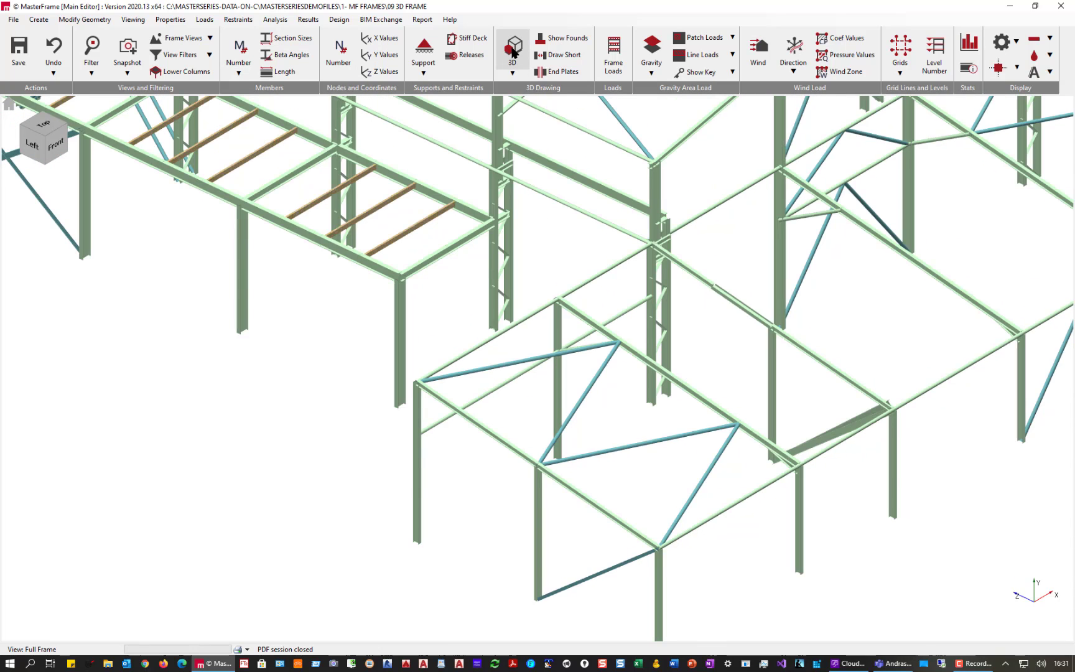
Turn off colouring of the 3D members by material.
click(512, 74)
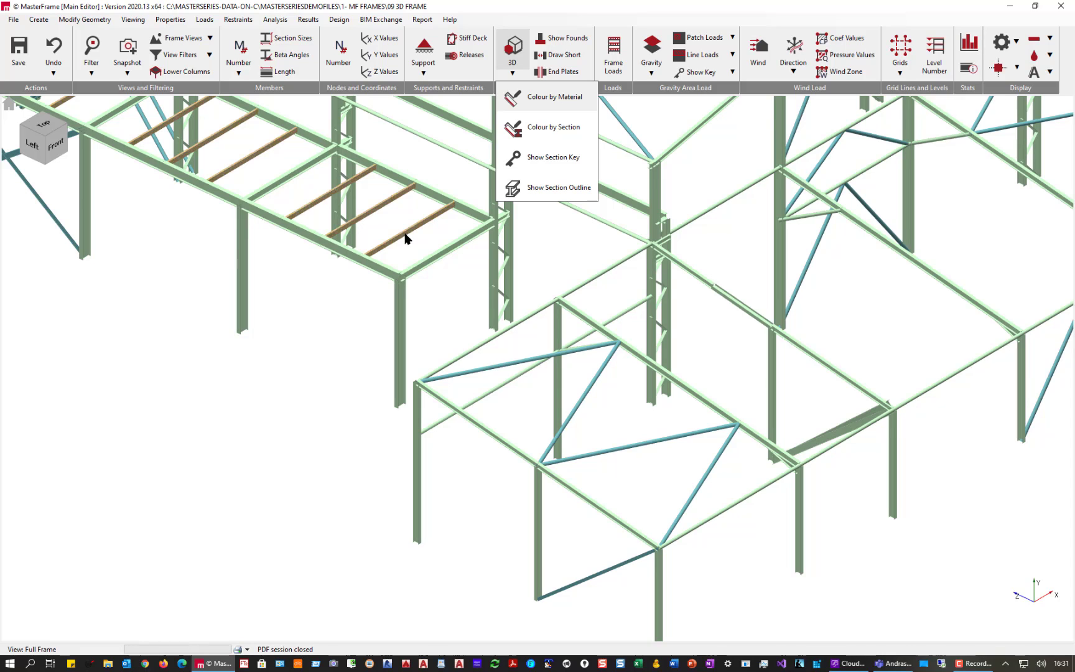
click(563, 98)
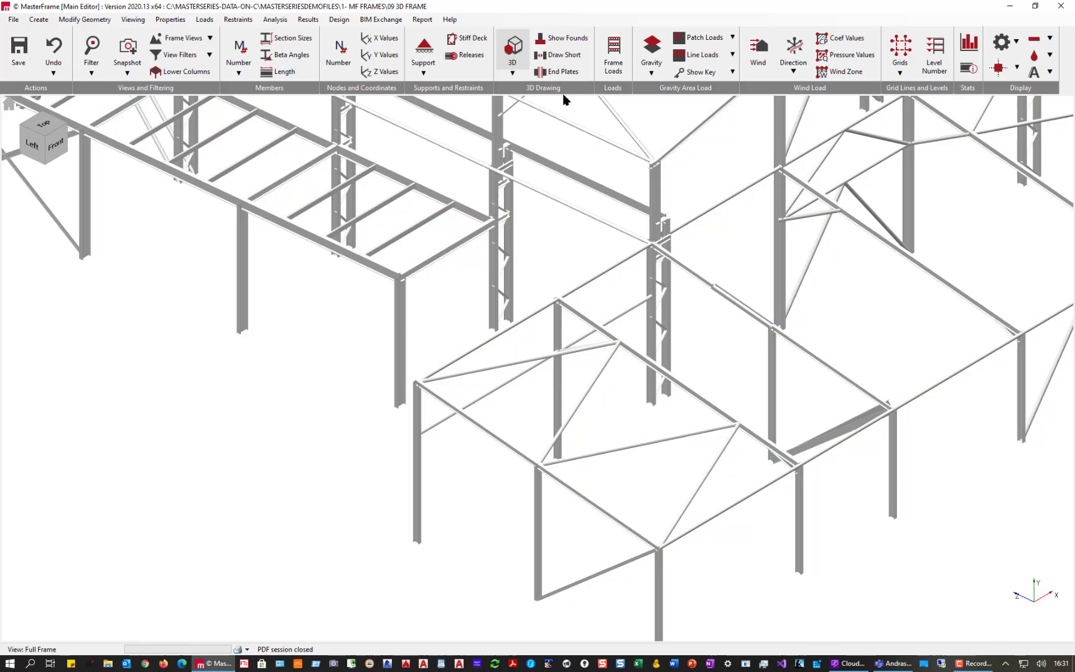
Colour the 3D members by section and display the section size key.
click(516, 74)
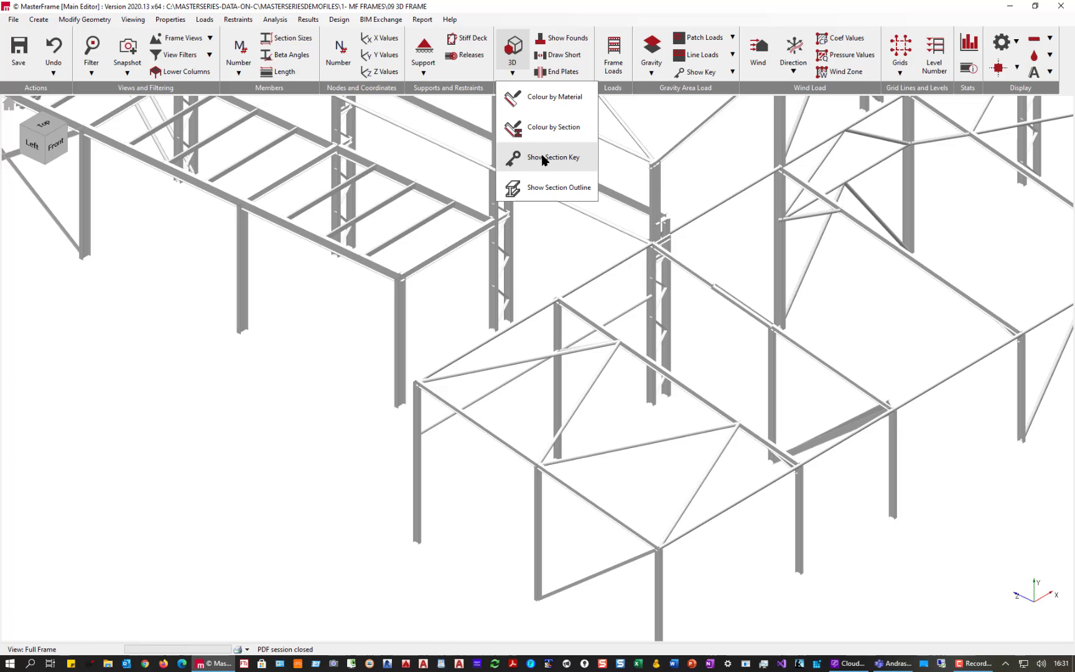
click(551, 134)
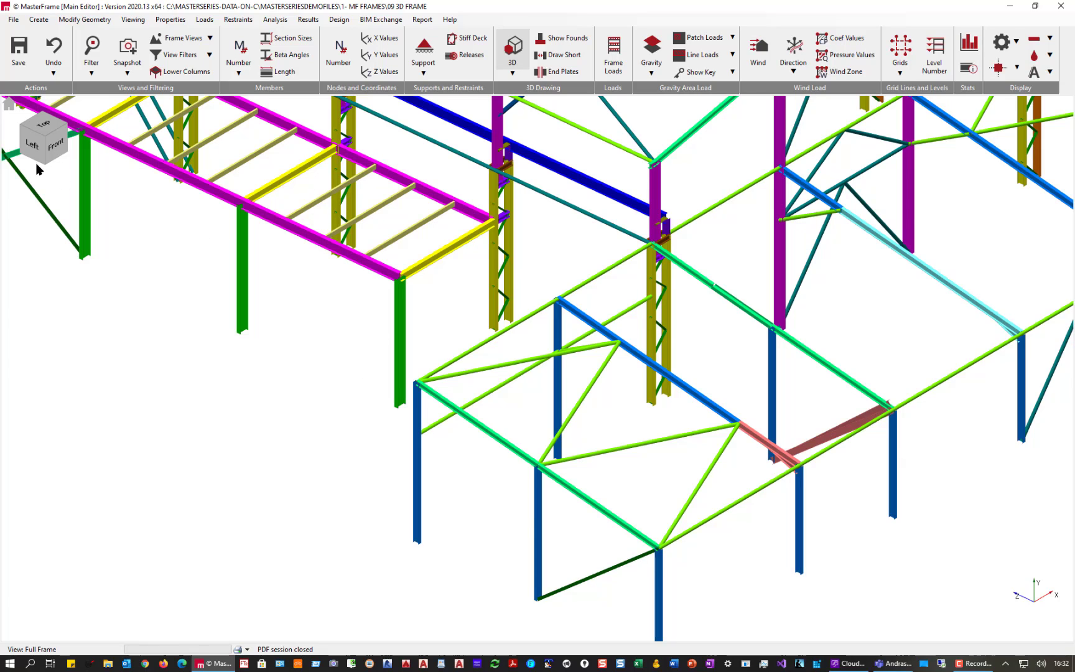
scroll(361, 391, down, 4)
scroll(499, 218, up, 3)
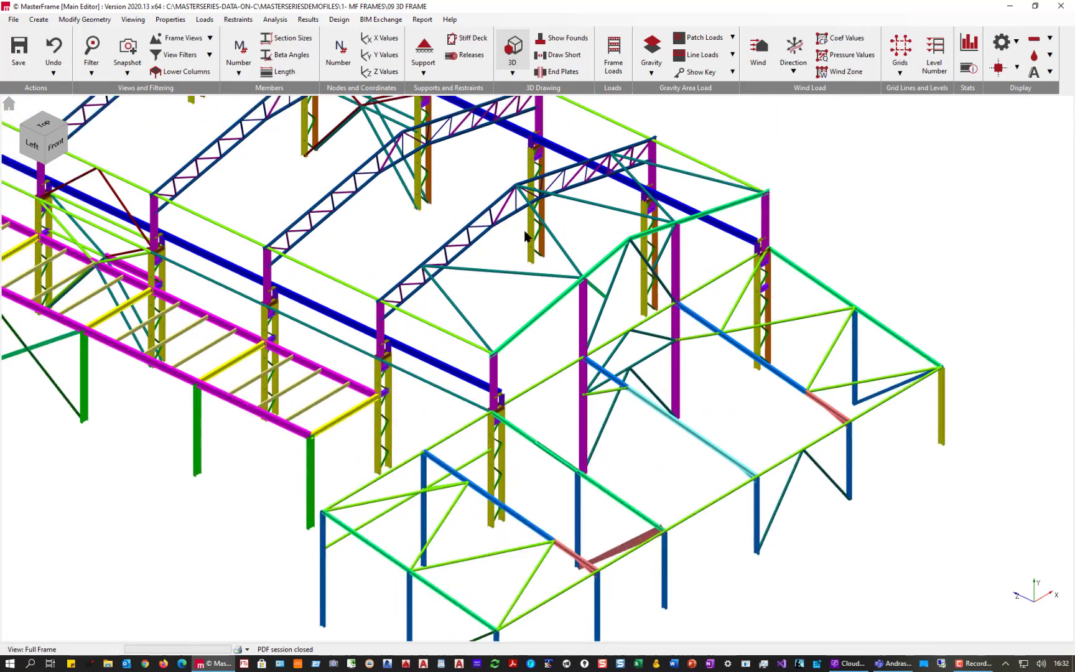
scroll(324, 229, down, 1)
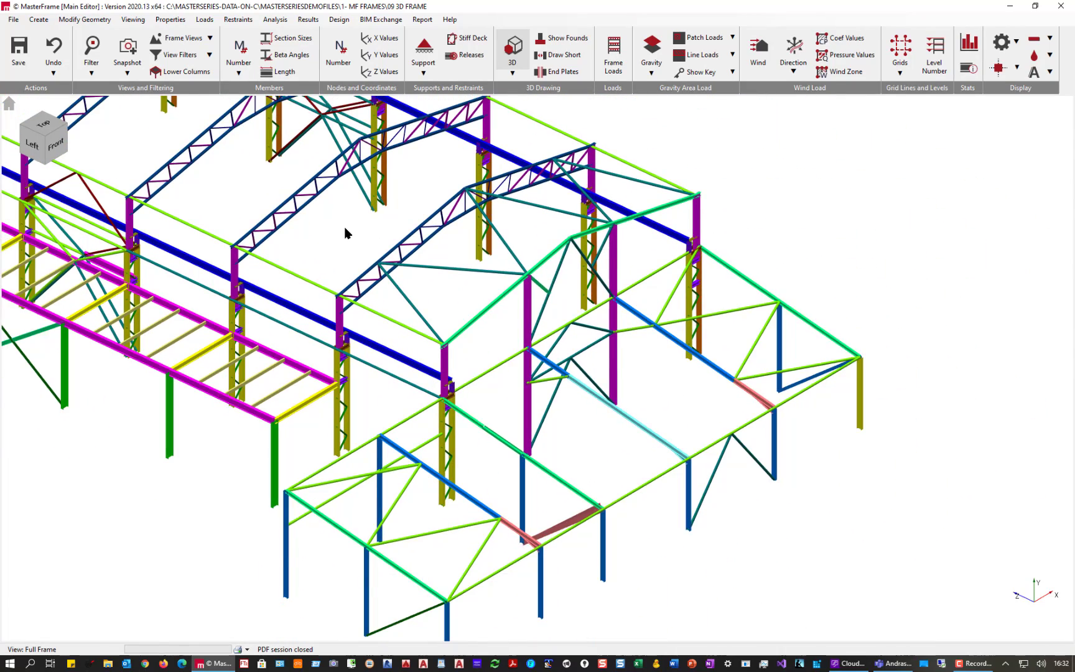
scroll(347, 233, up, 1)
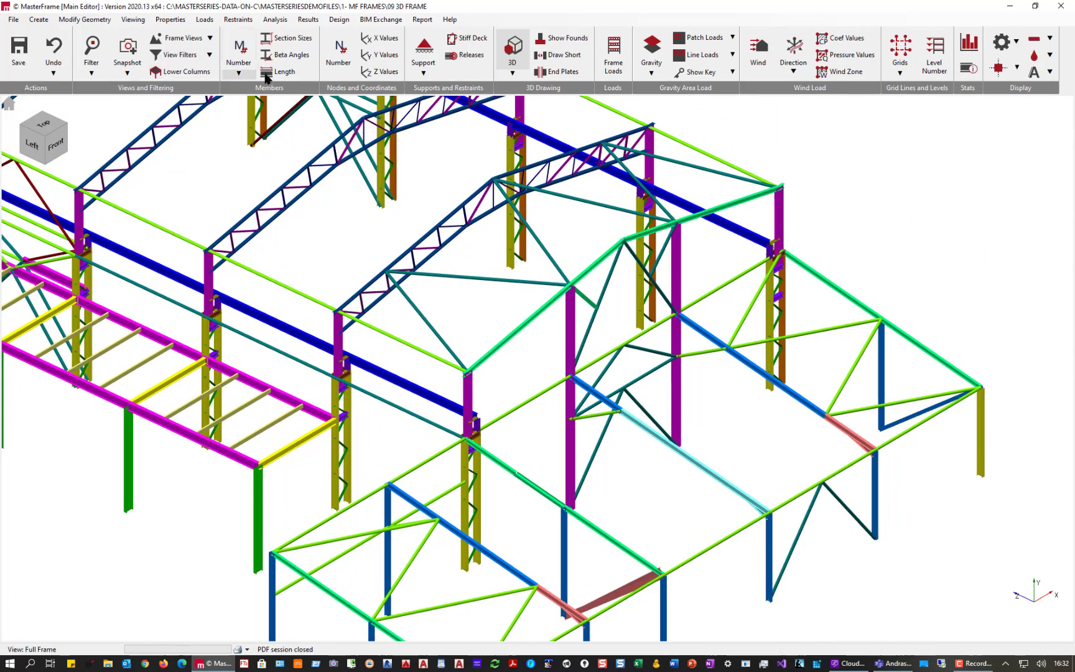
click(512, 74)
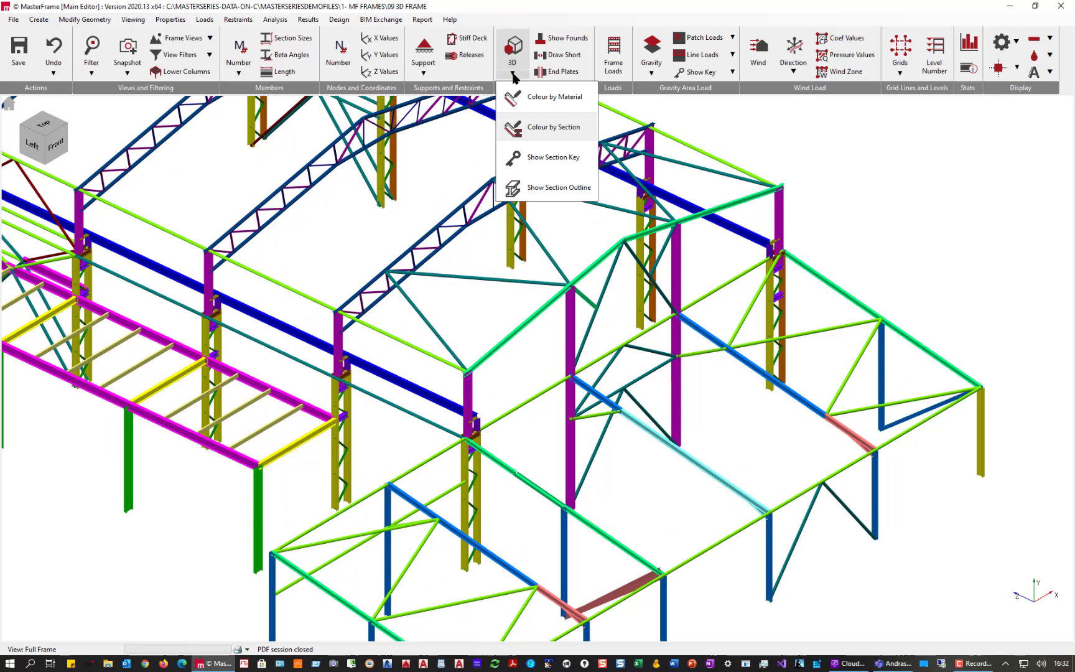
click(548, 161)
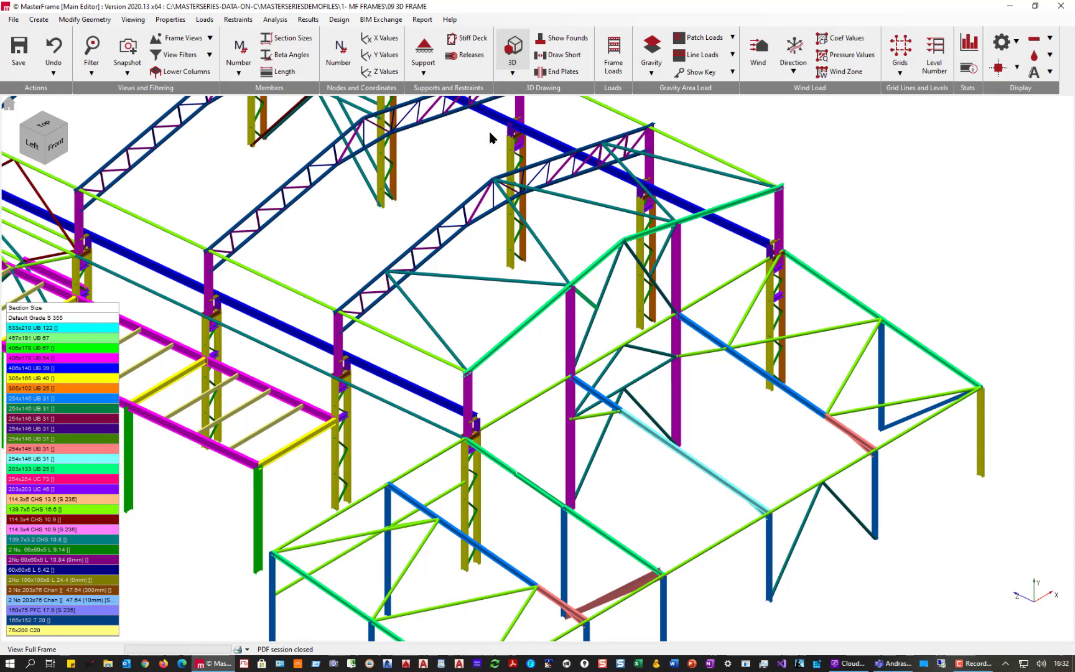
Show the section outlines briefly, examine them close up on the gable rafter, and turn the outlines off again.
click(513, 74)
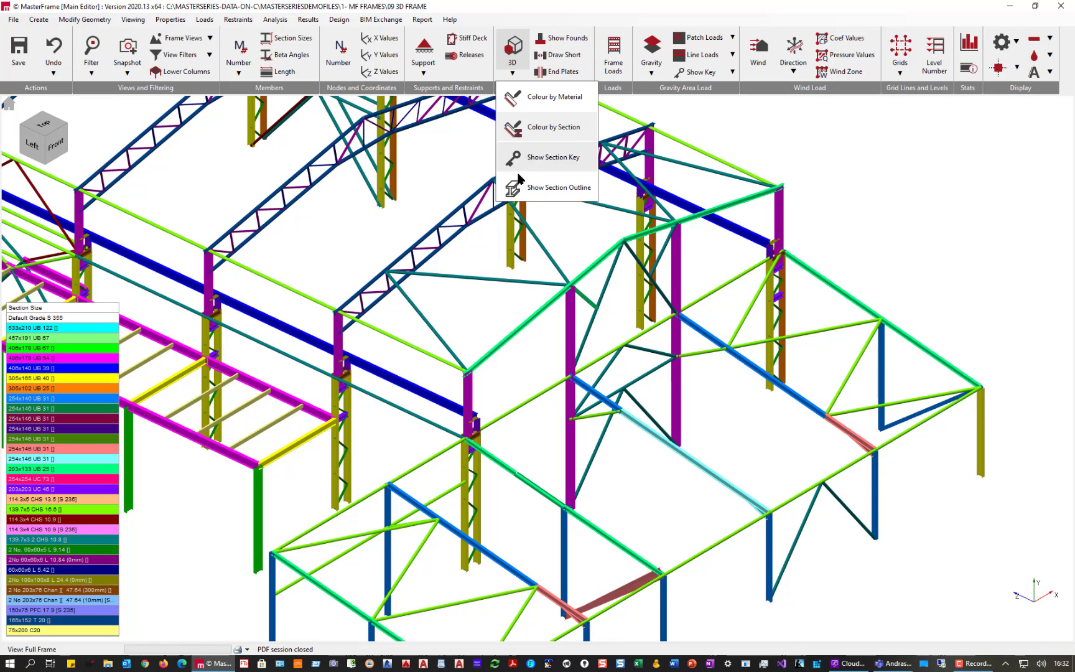
click(556, 189)
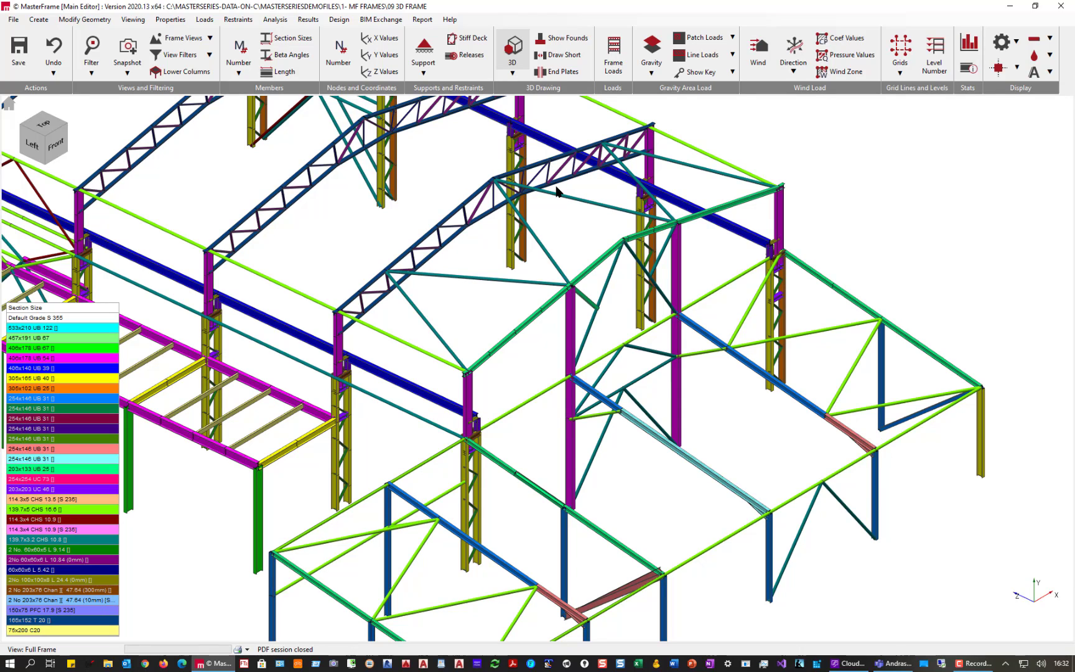
scroll(516, 332, up, 8)
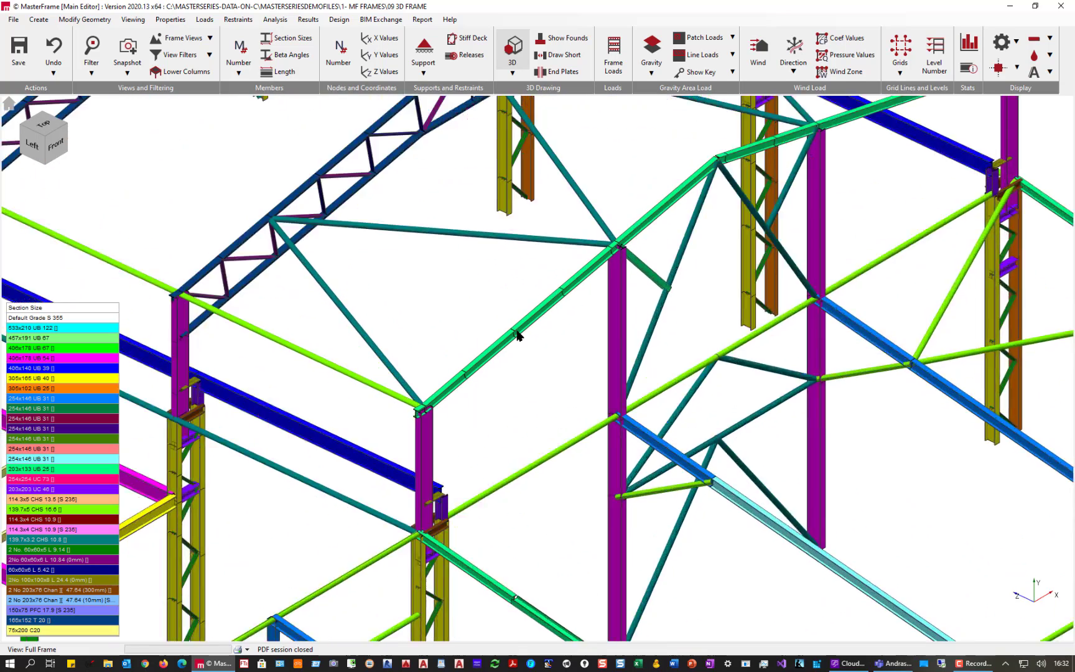
scroll(515, 314, up, 8)
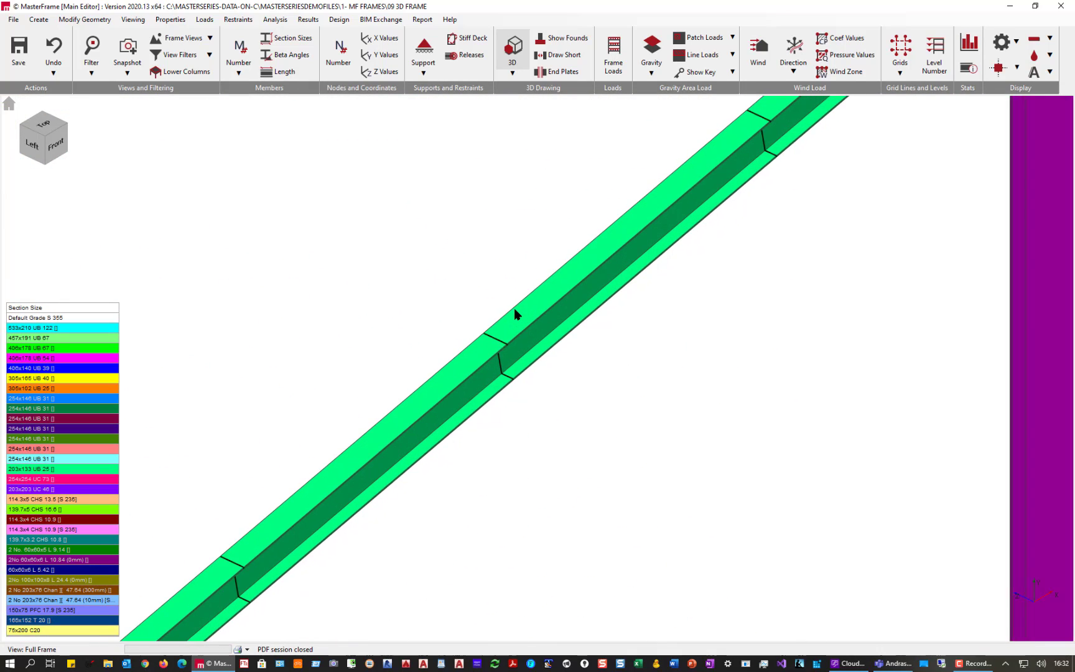
scroll(572, 413, up, 3)
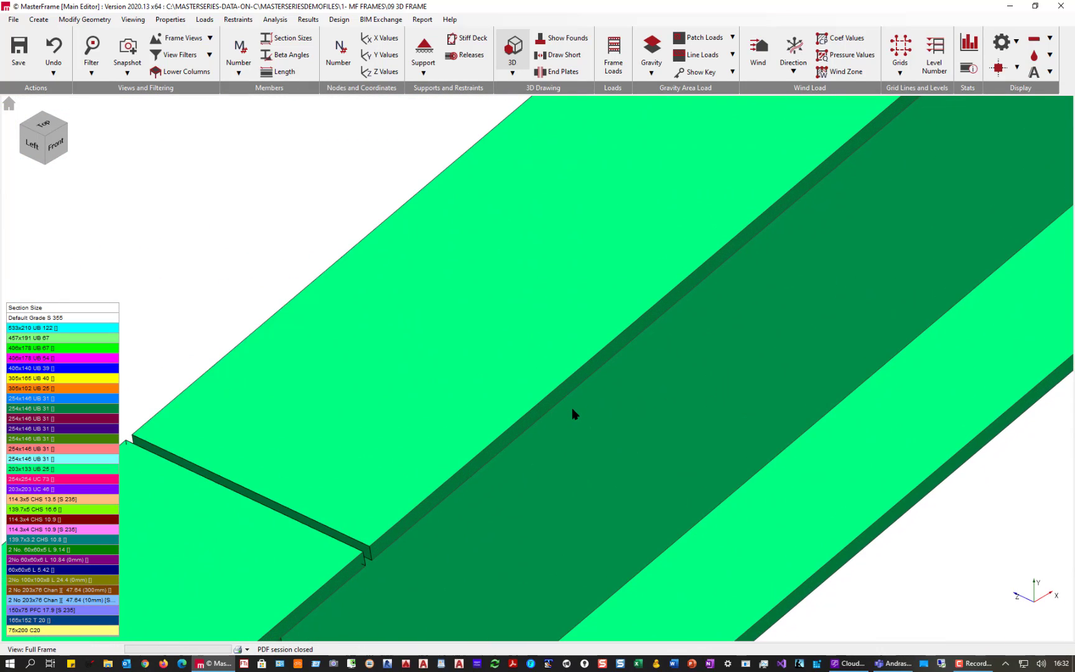
scroll(571, 412, down, 4)
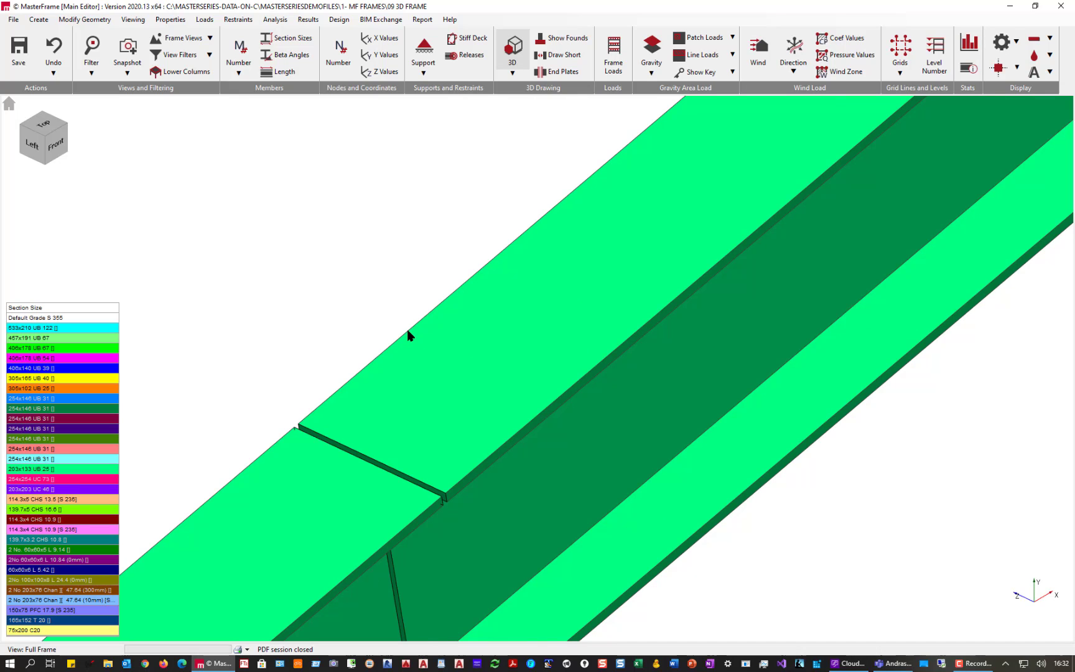
click(513, 75)
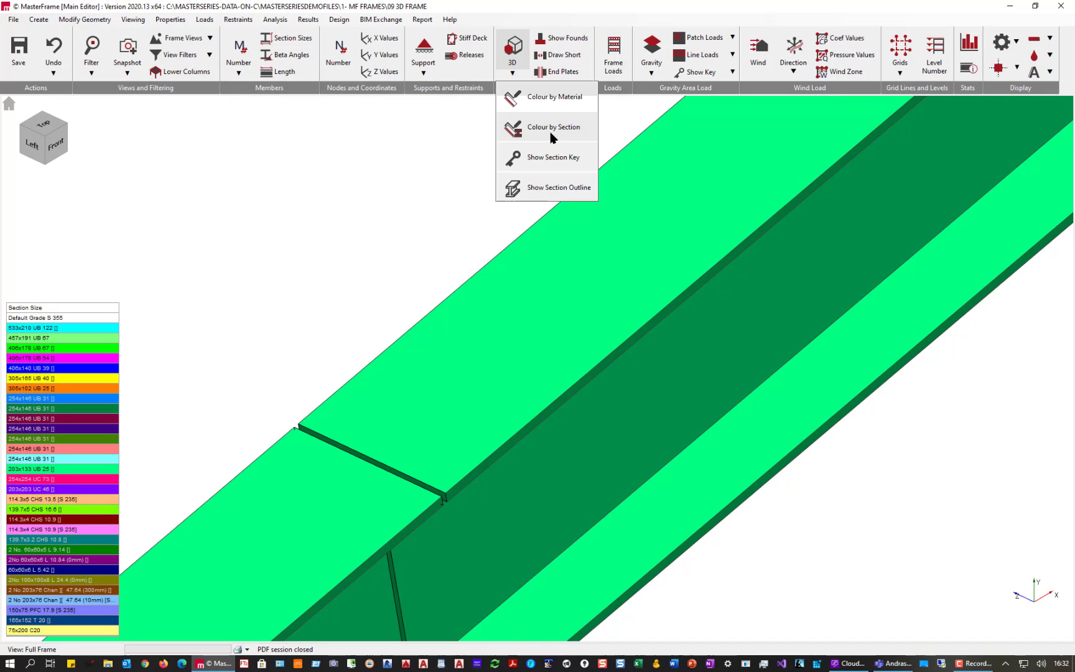
click(555, 189)
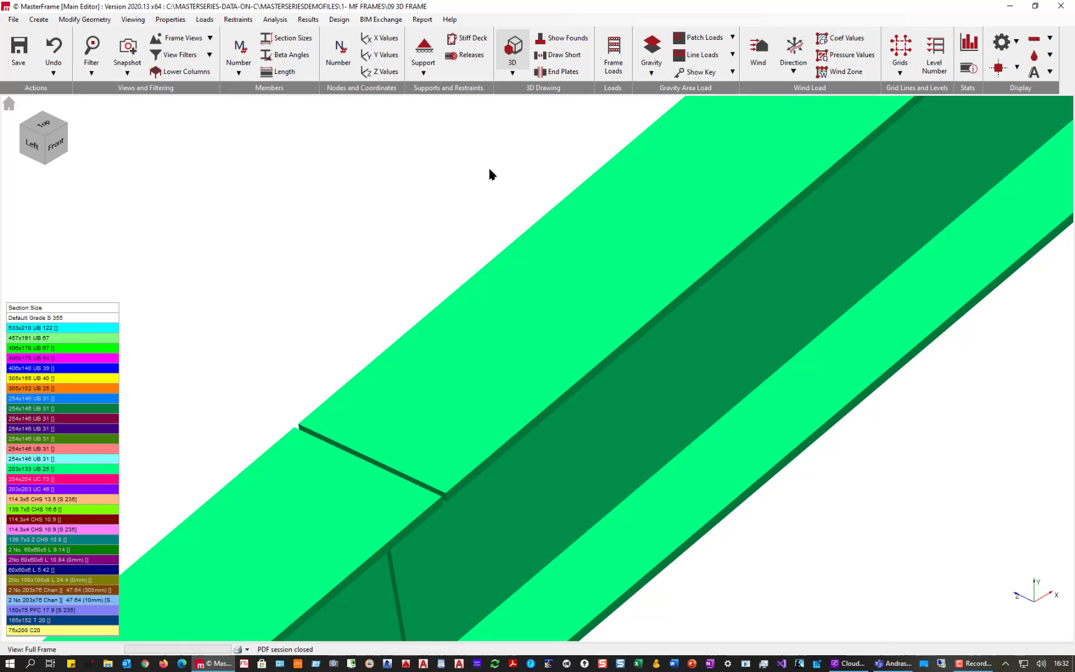
Show the foundations under the columns briefly across the whole frame and hide them again.
scroll(600, 199, down, 10)
scroll(648, 221, down, 6)
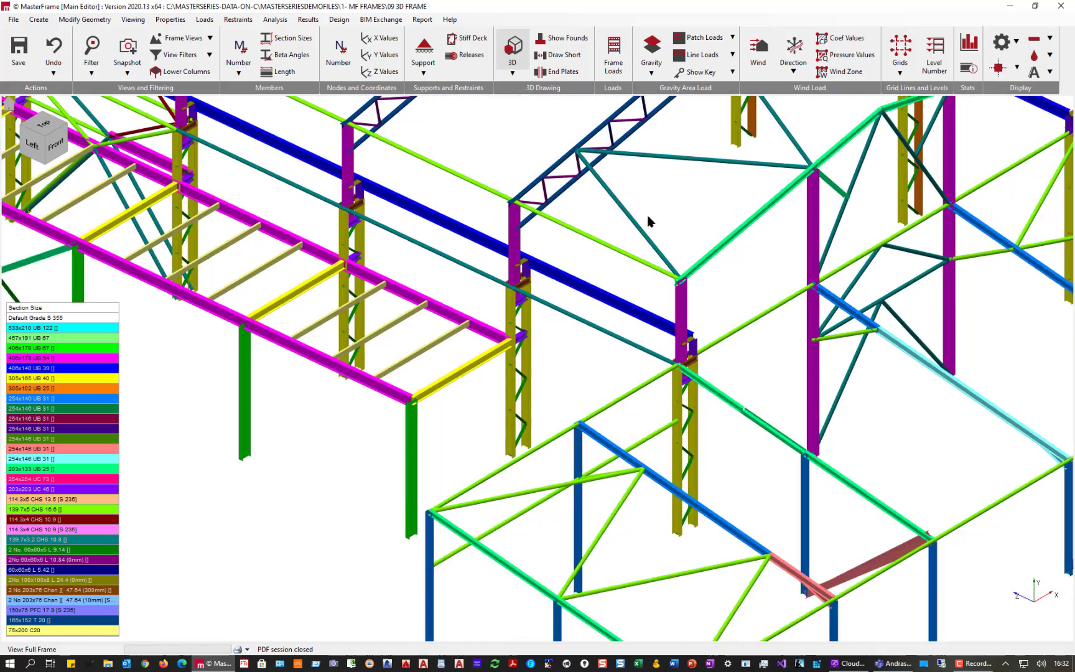
middle_drag(578, 242, 626, 271)
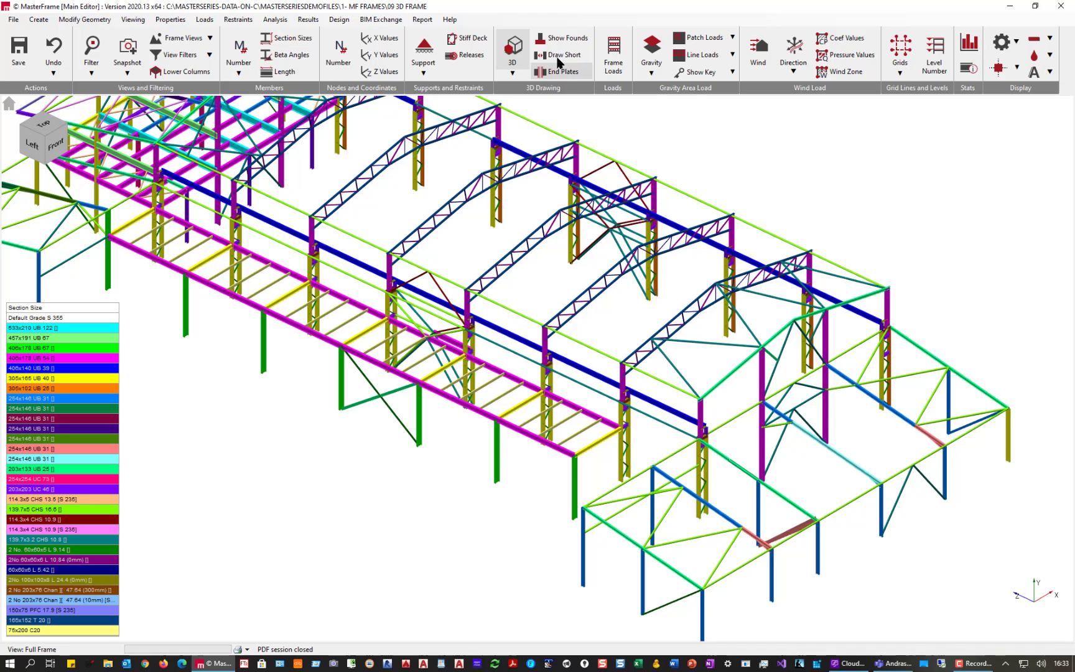
click(567, 39)
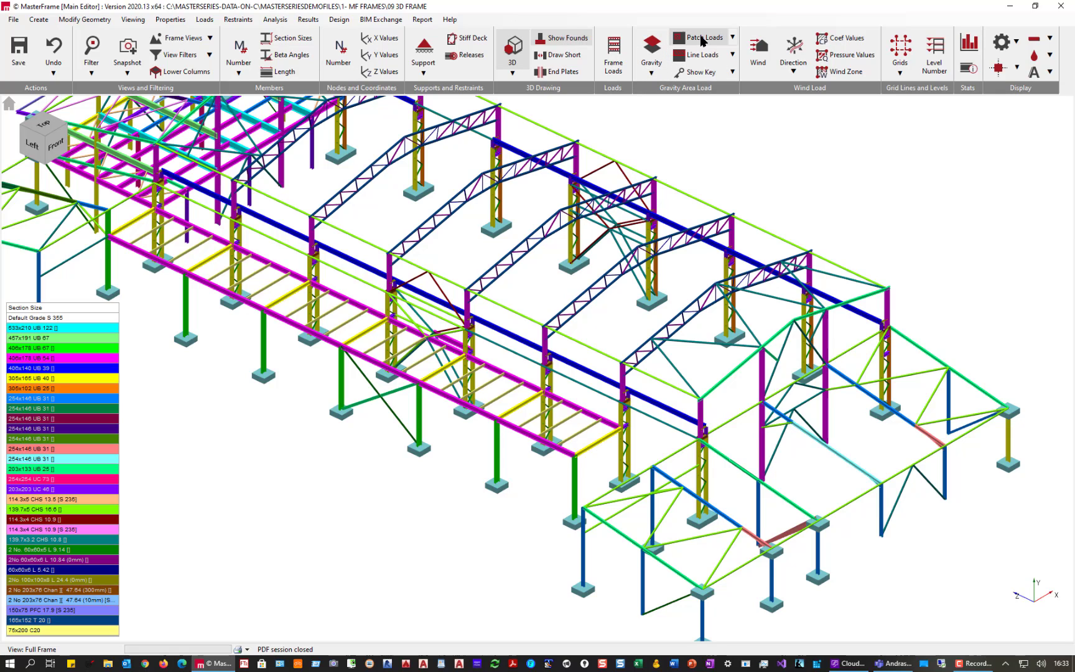
click(562, 39)
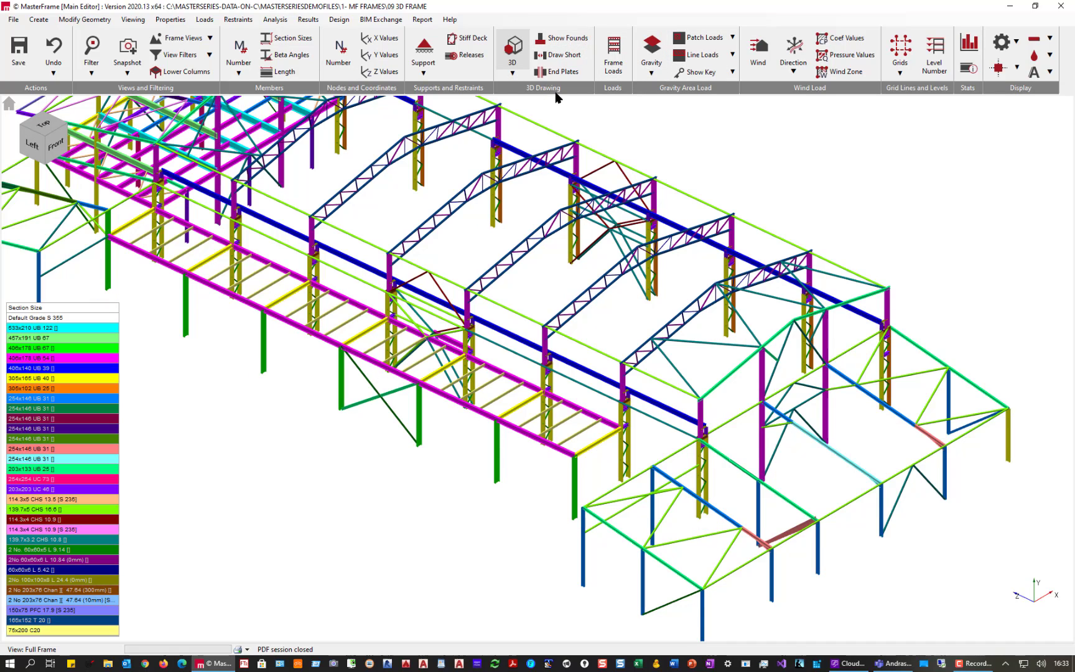
Draw the members short and quick-merge the magenta inner edge beam segments of the end bay, point to point between the lattice columns.
click(562, 56)
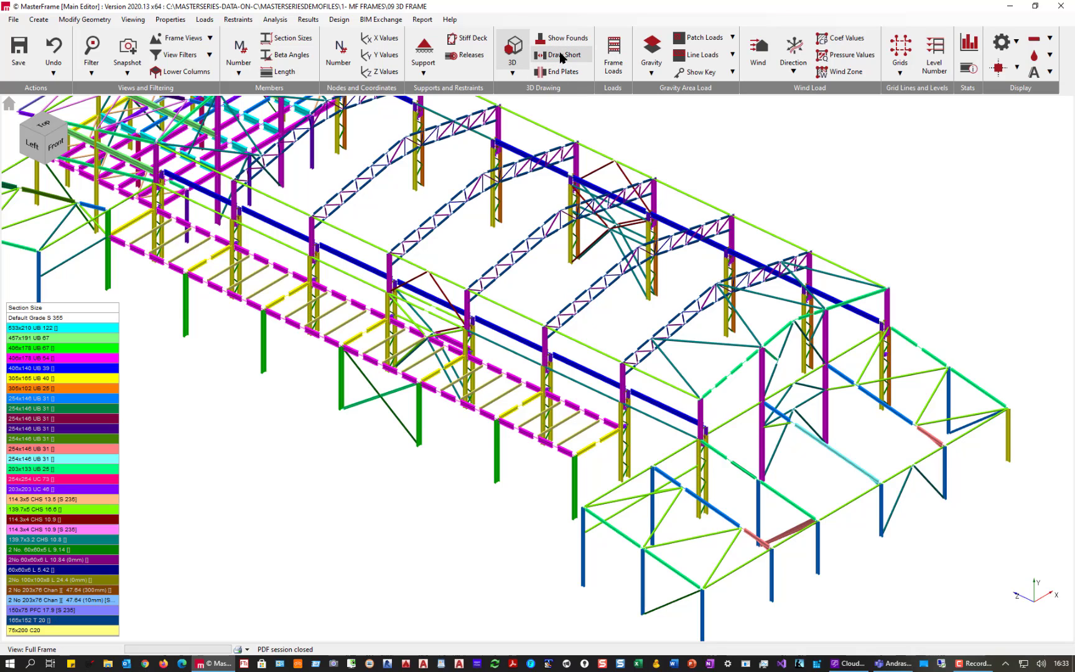
scroll(595, 434, up, 6)
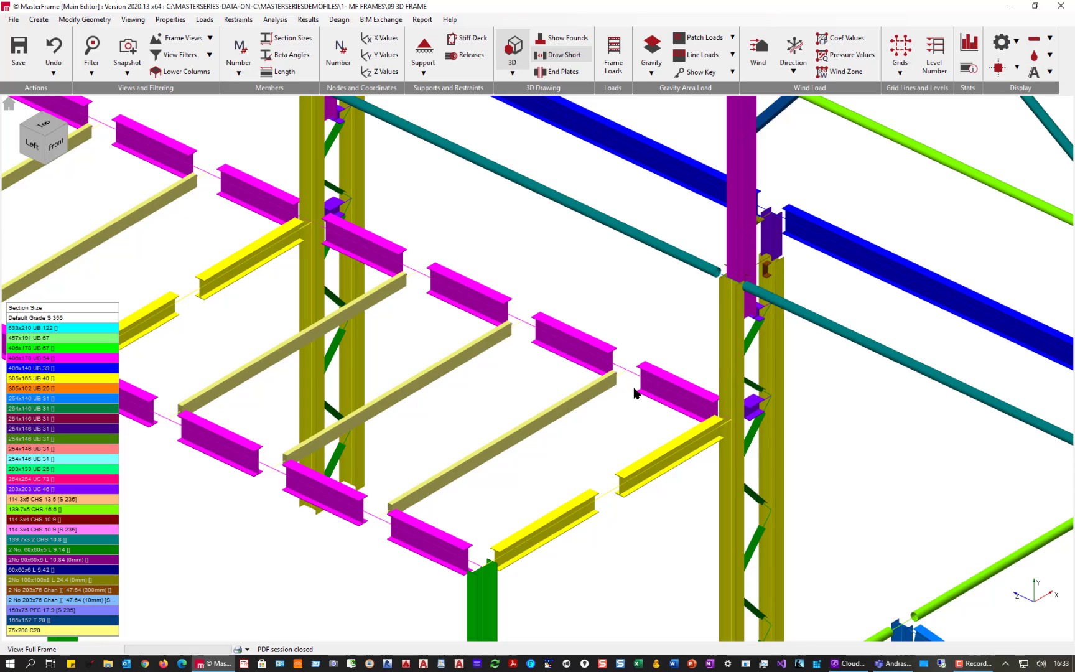
click(85, 20)
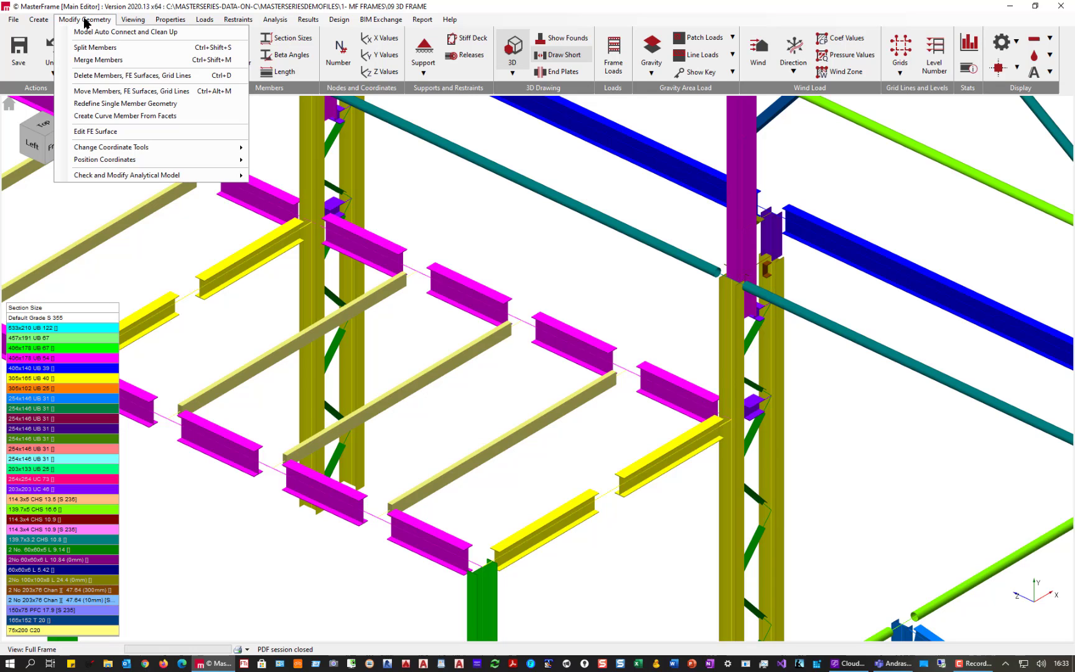
click(91, 60)
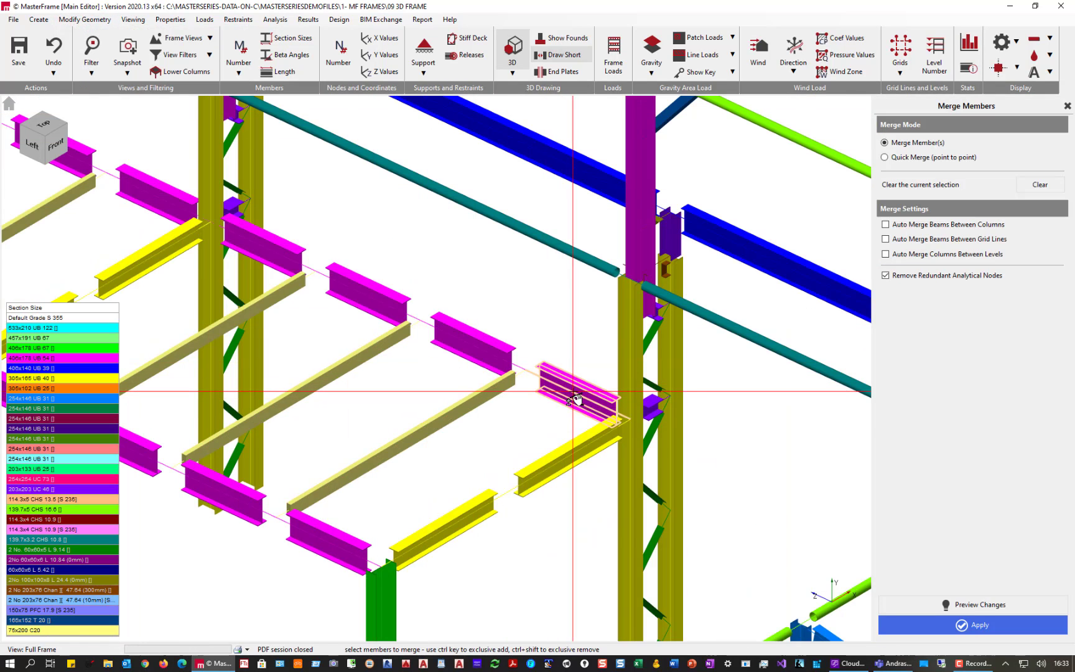
click(912, 159)
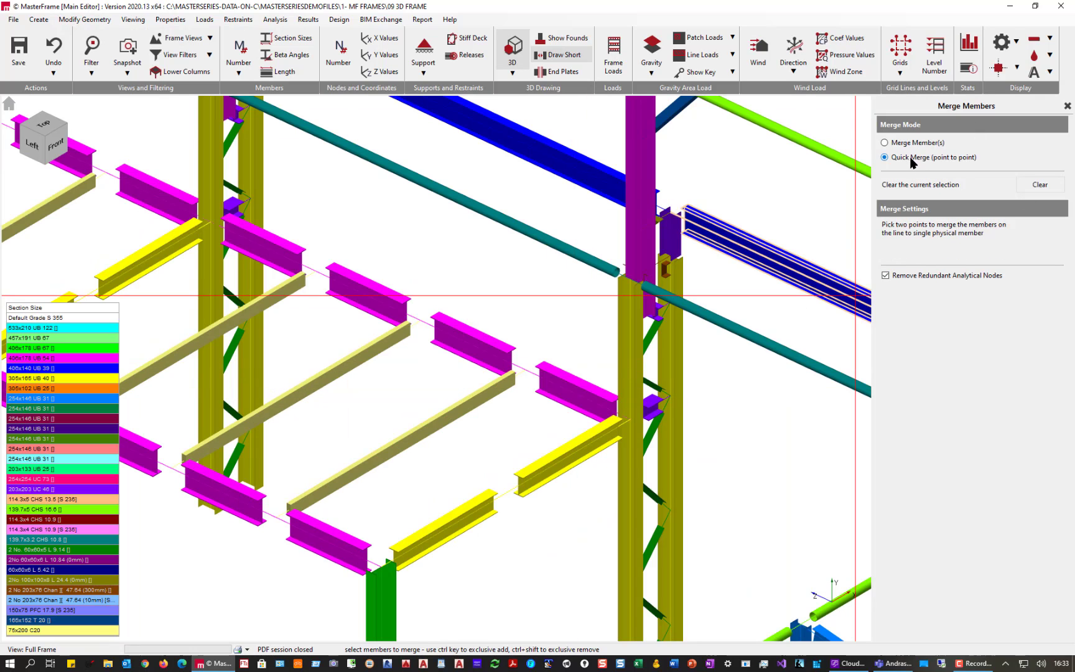
click(629, 418)
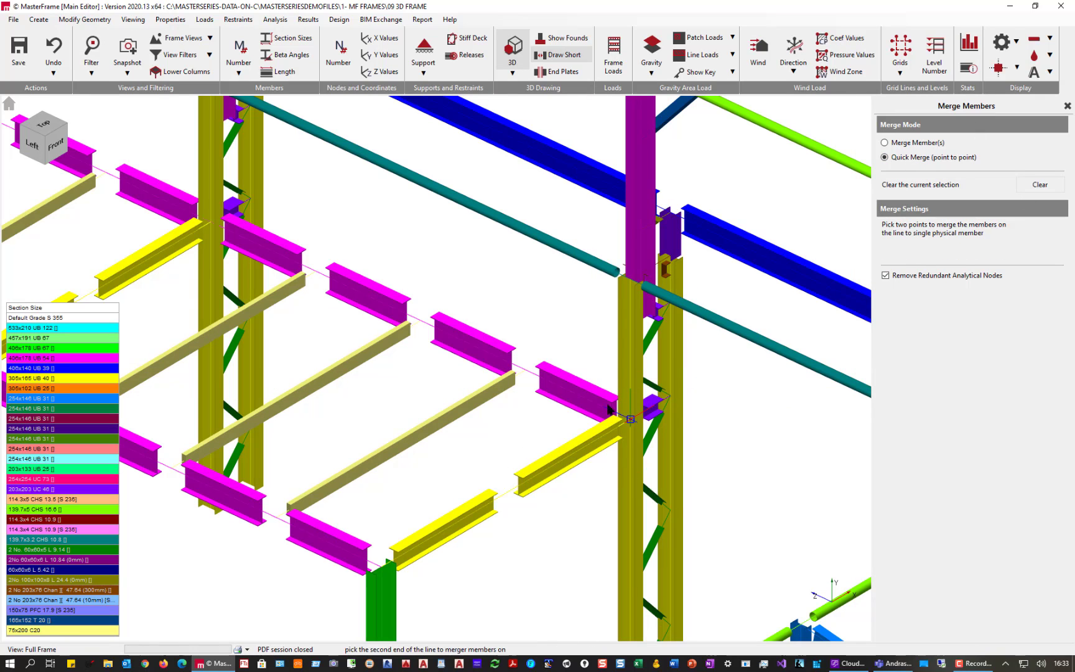
click(210, 223)
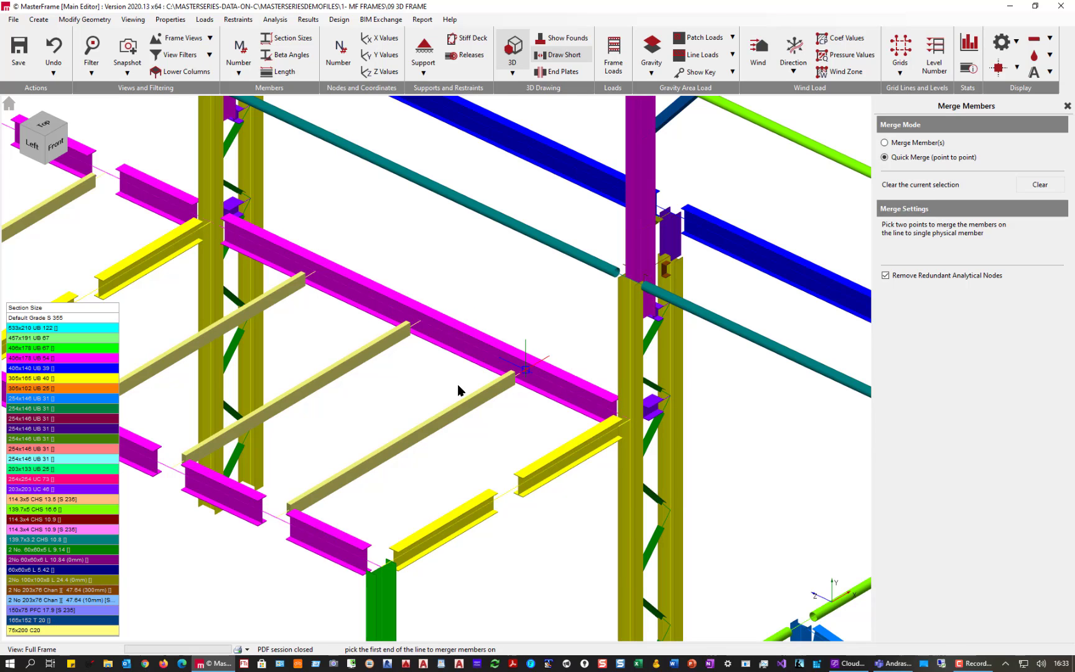
Quick-merge the same bay's outer magenta edge beam between the green columns and its yellow end cross beam into single members.
mouse_move(361, 498)
middle_down()
mouse_move(521, 367)
mouse_move(669, 365)
middle_up()
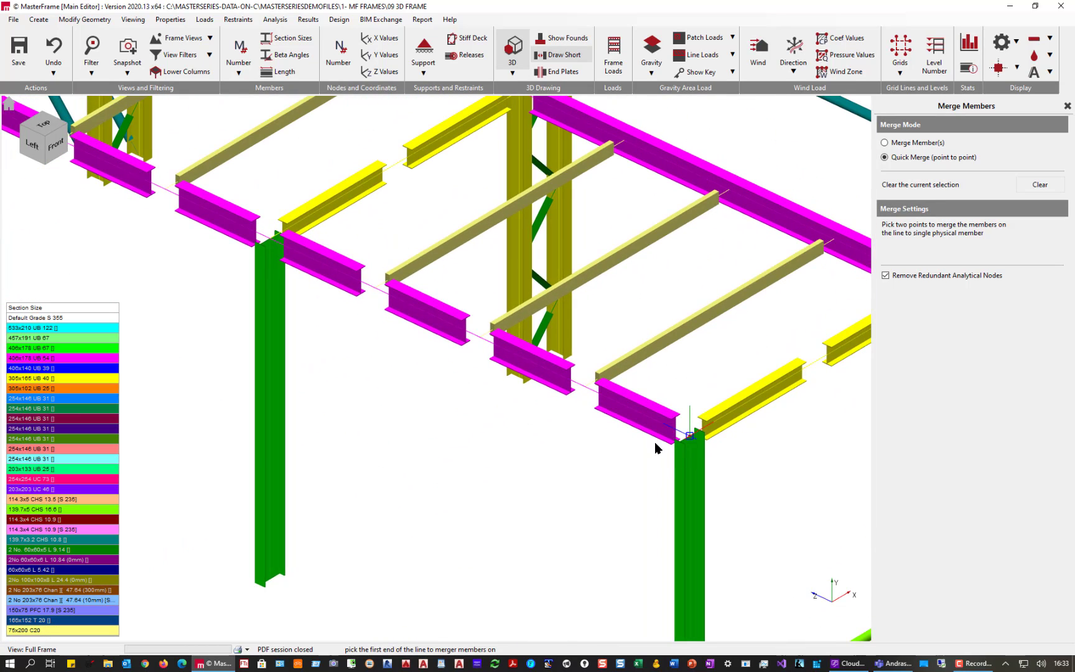
click(681, 439)
click(271, 245)
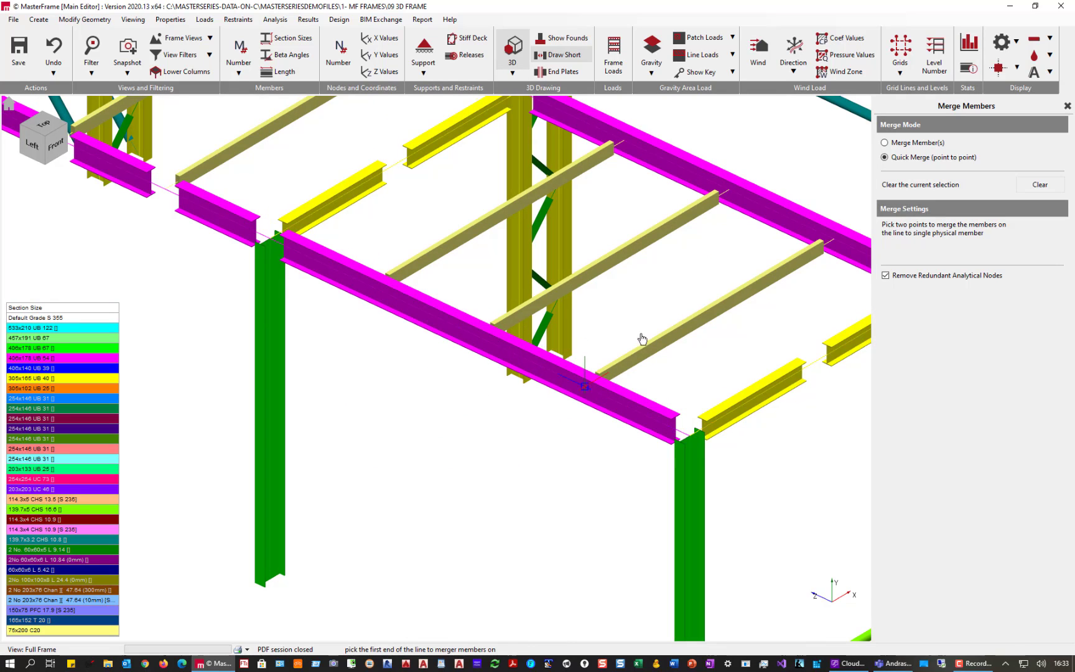
middle_drag(642, 339, 473, 398)
click(520, 501)
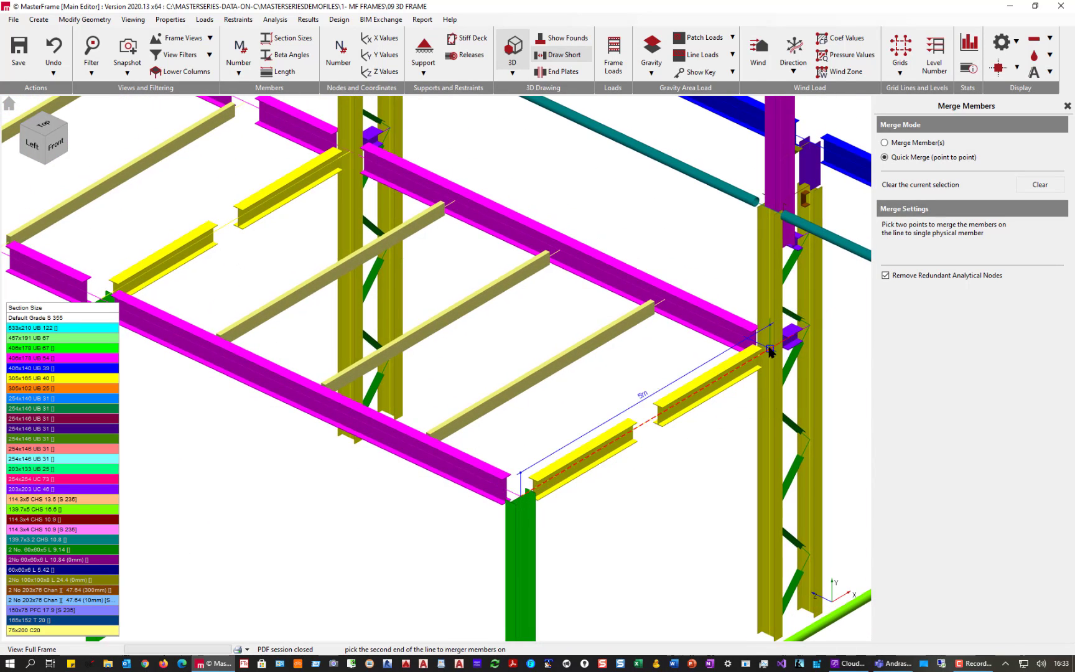
click(770, 351)
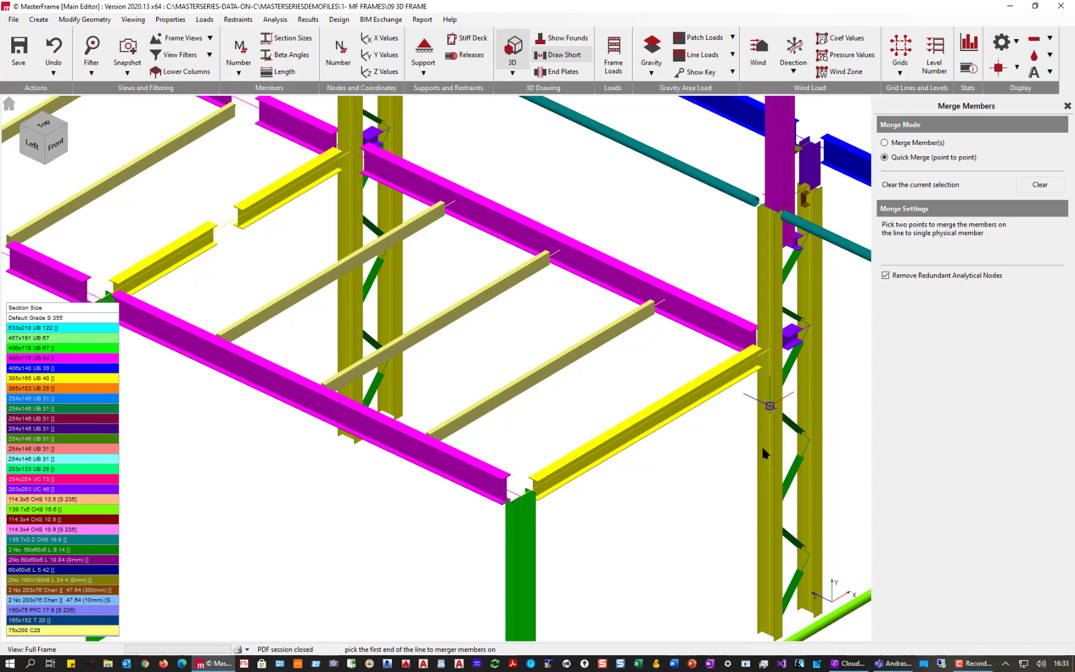
Quick-merge the dark blue chord segments of the roof truss next to the gable, point to point, and turn off short member drawing.
scroll(566, 445, down, 5)
scroll(573, 319, up, 5)
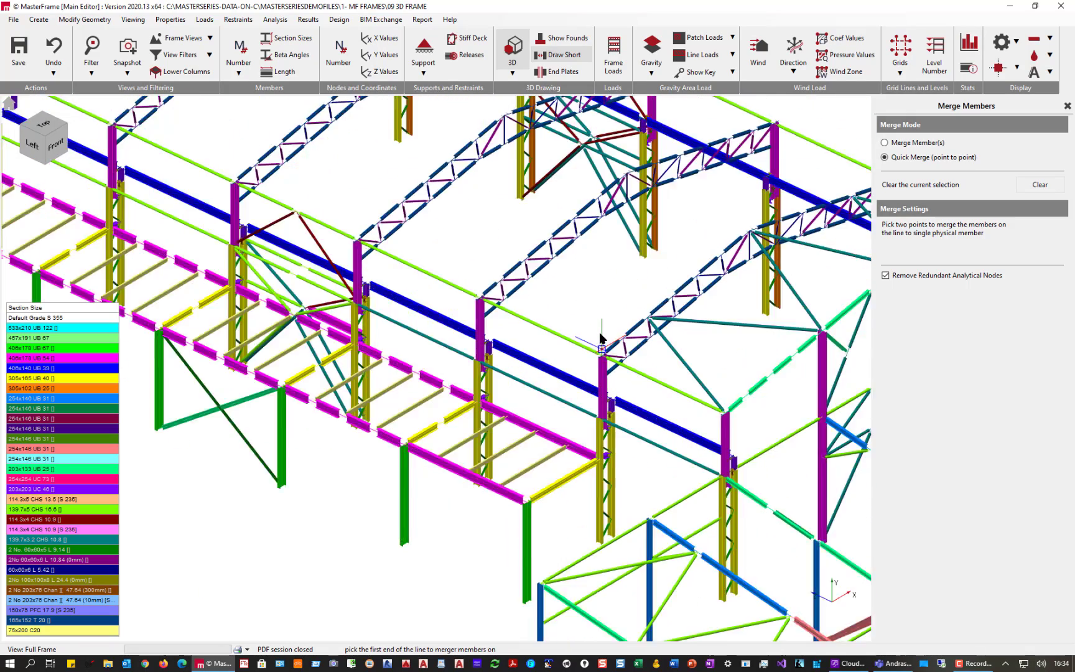
scroll(584, 376, down, 1)
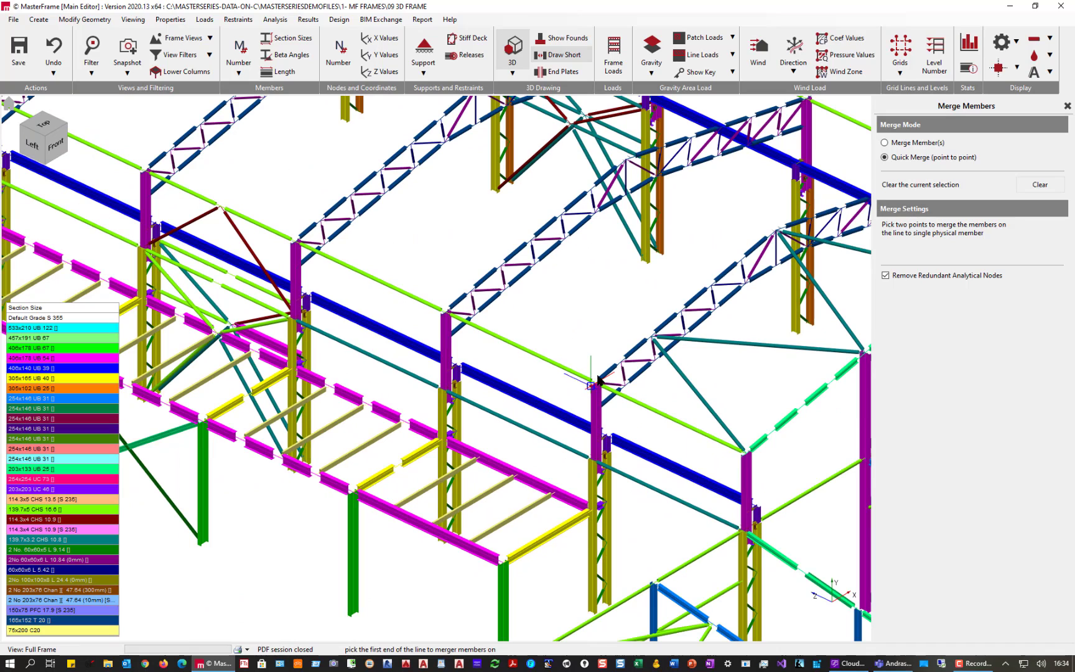
click(587, 380)
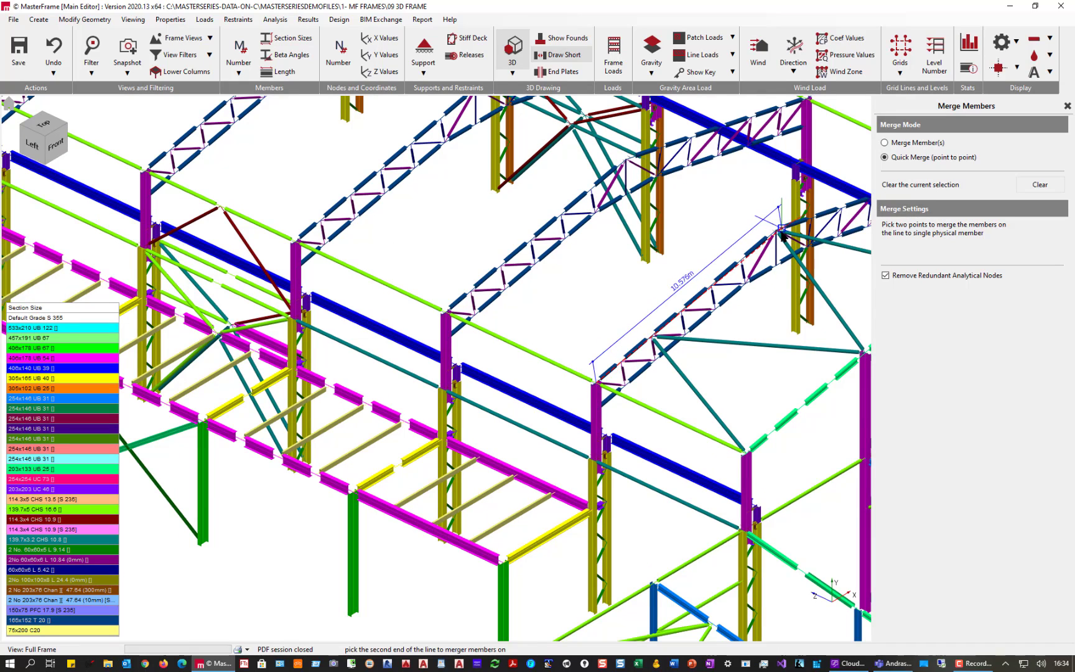
click(775, 231)
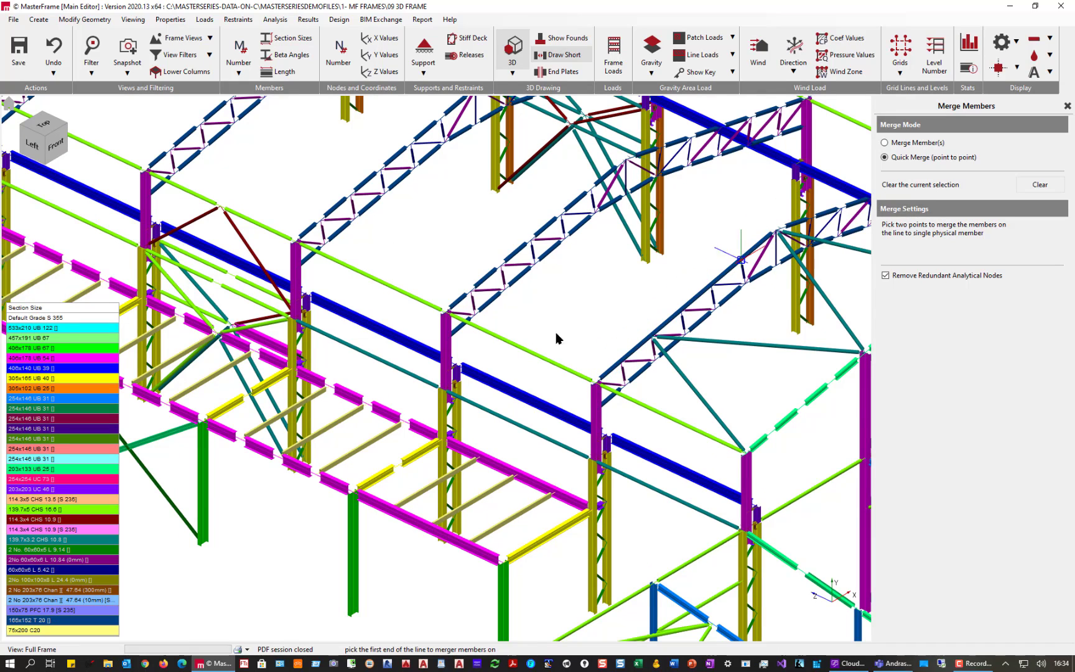
click(746, 283)
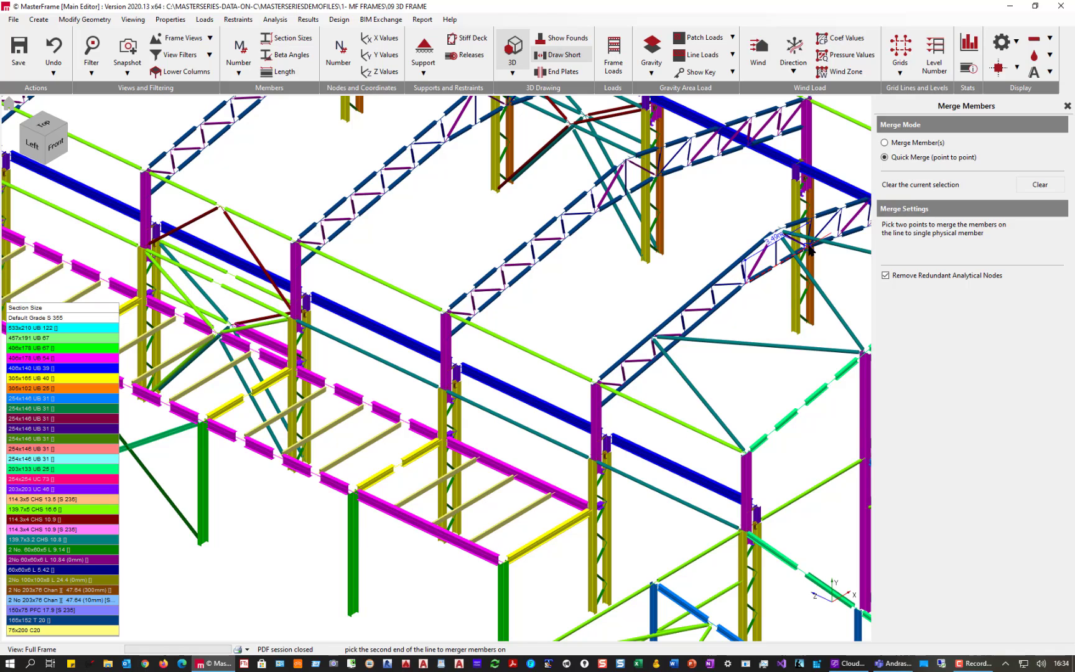
click(809, 247)
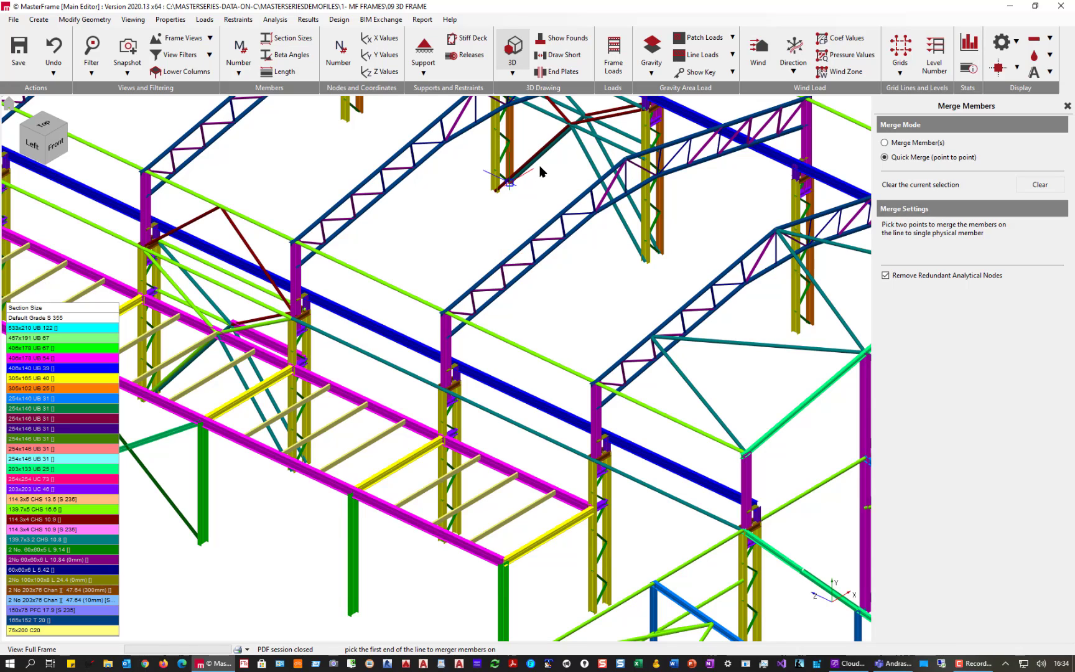
Enlarge the display text size to 18.
scroll(480, 269, up, 2)
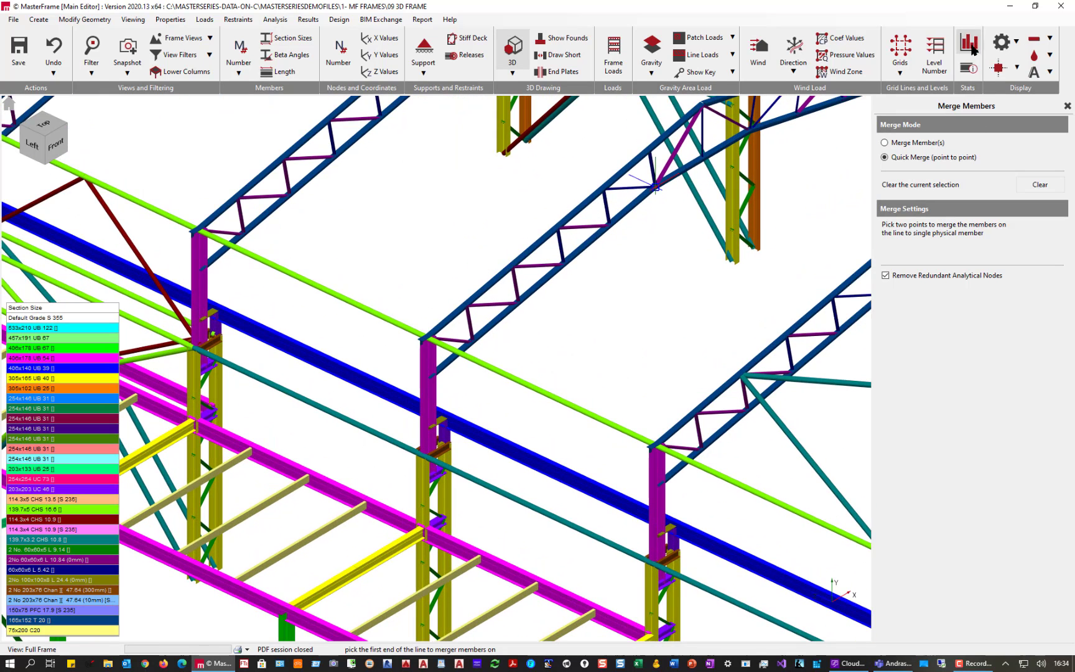
click(1051, 73)
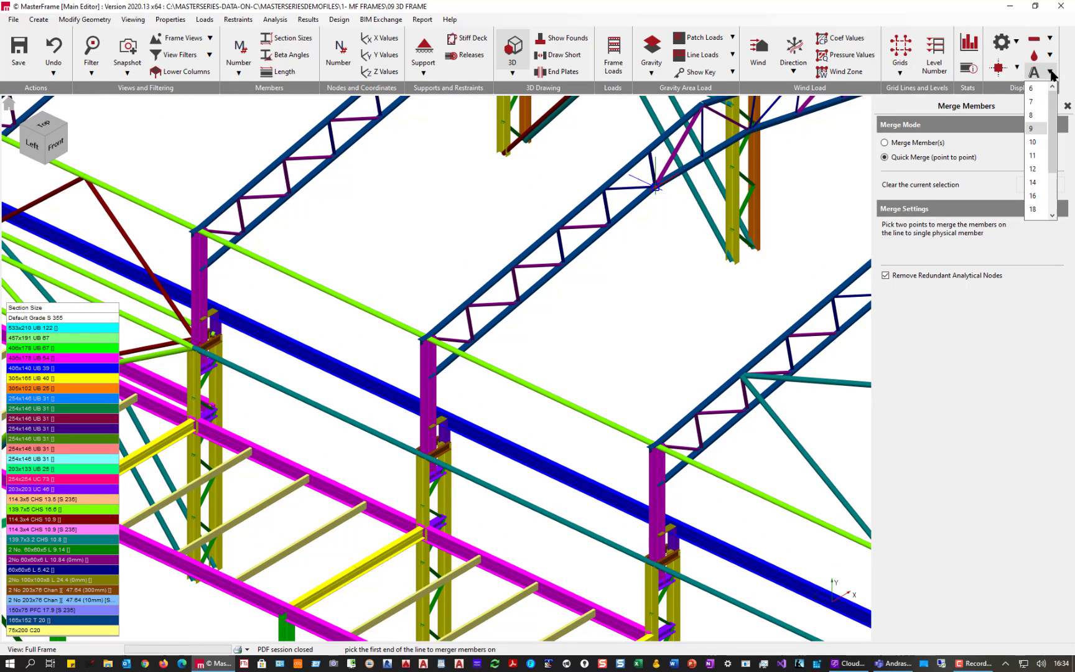
click(1035, 212)
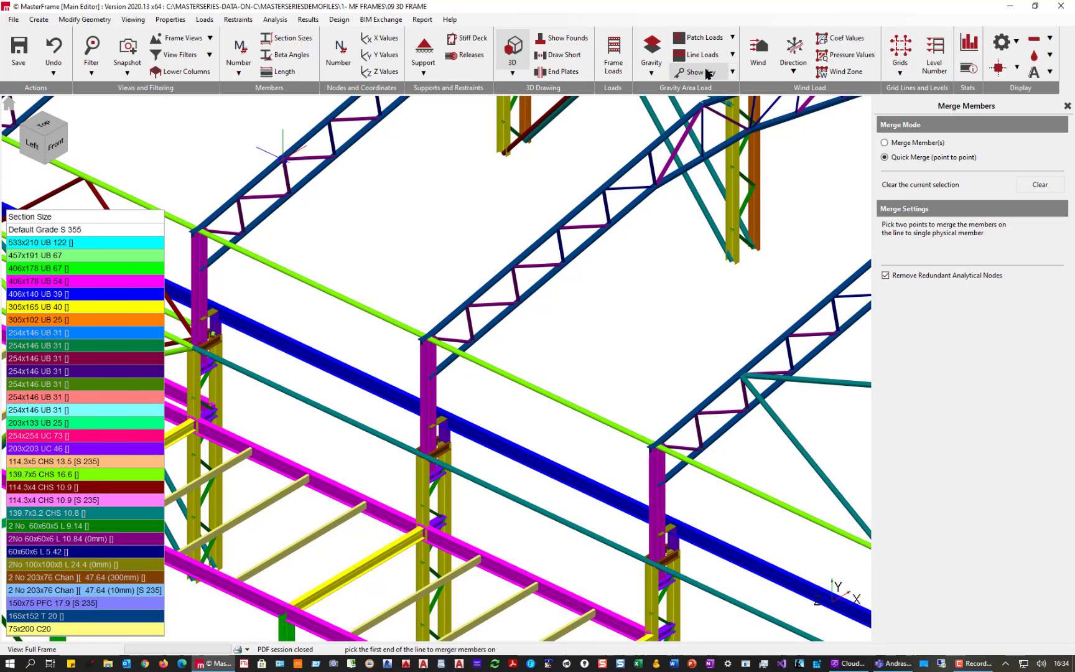
Turn on the section outlines and hide the section size key, ending the member merging.
click(647, 75)
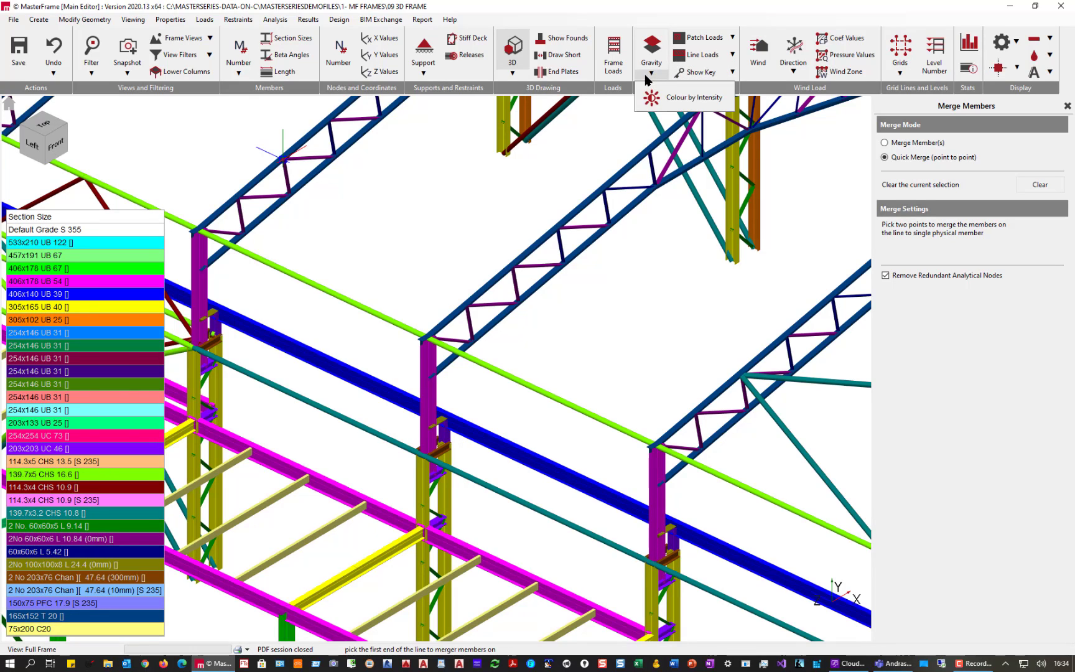
click(511, 73)
click(512, 186)
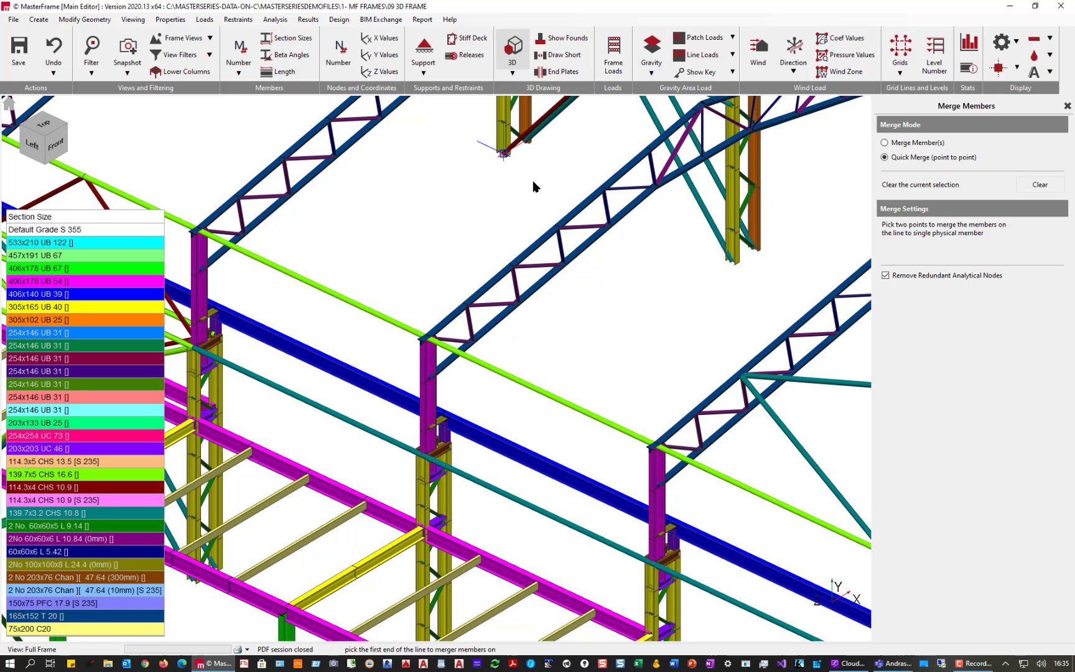
click(511, 74)
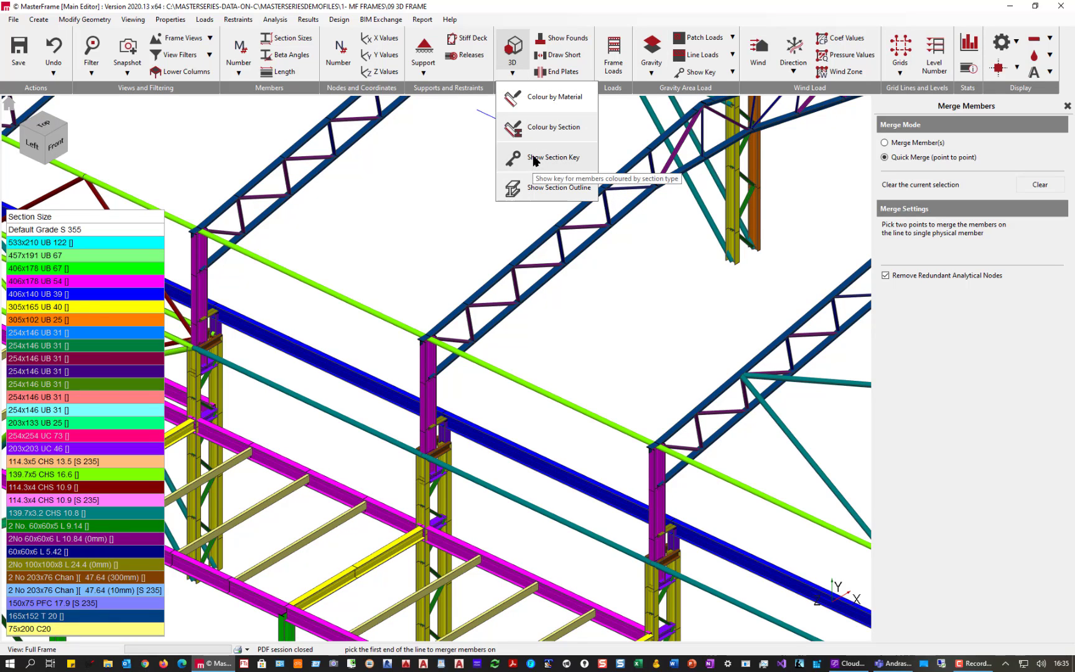
click(536, 158)
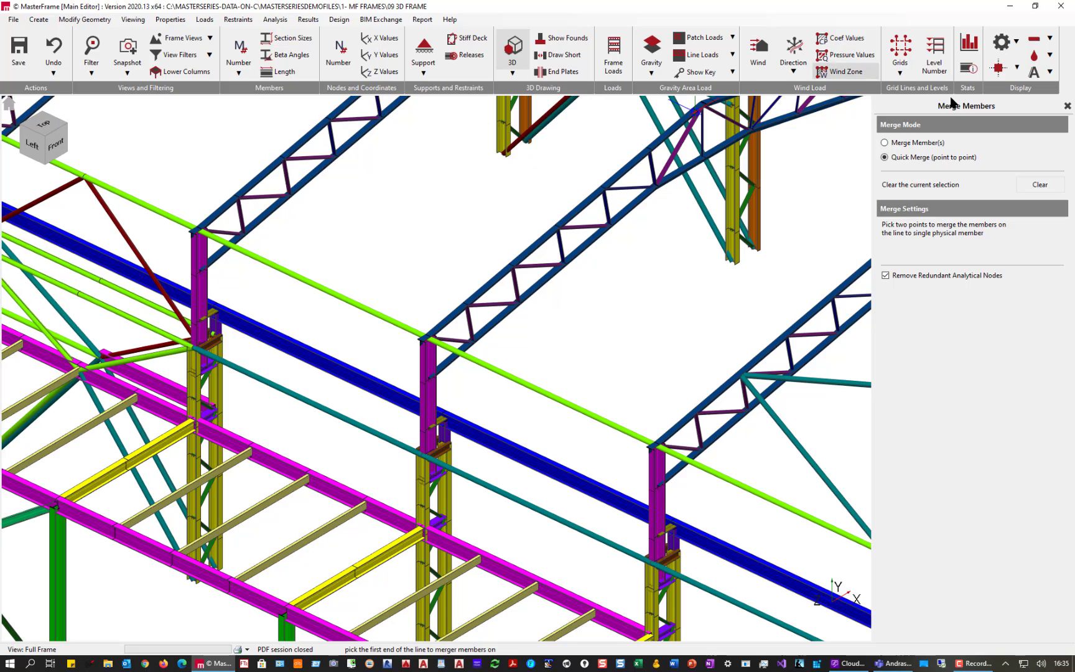
click(1067, 106)
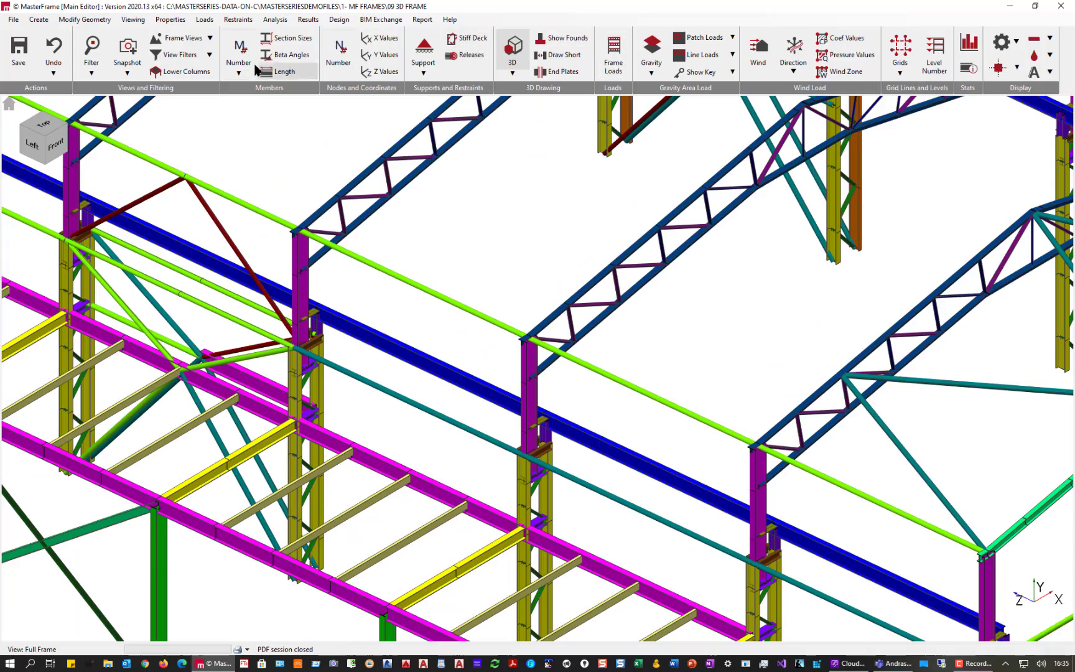
Show the section size labels on all members and examine them at different distances.
click(285, 39)
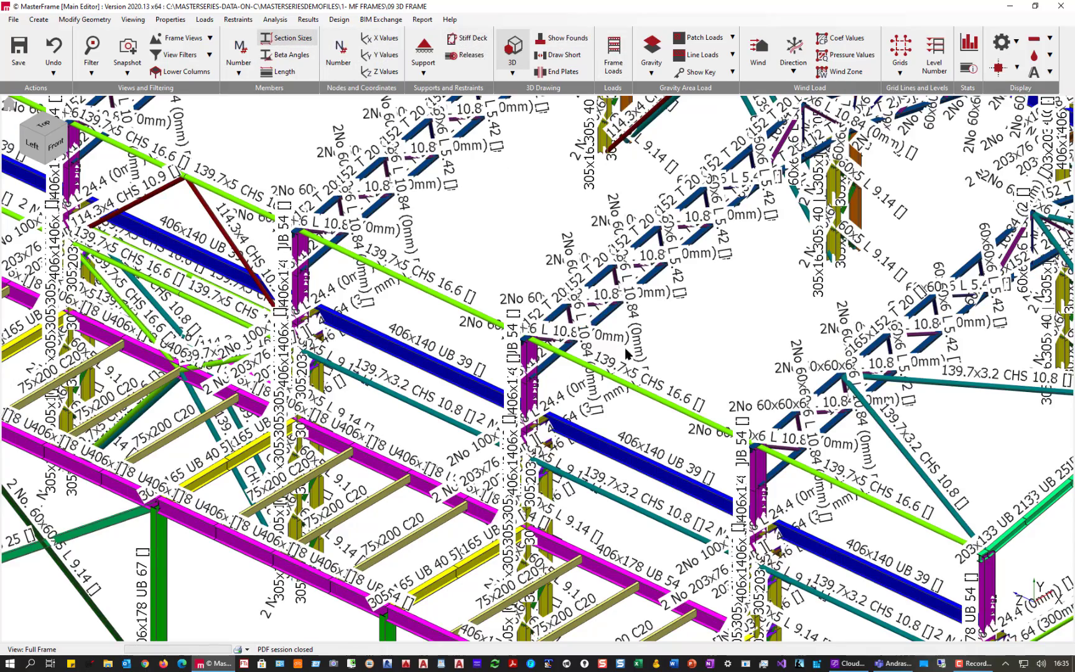
scroll(632, 356, down, 7)
scroll(632, 356, up, 5)
scroll(632, 356, up, 4)
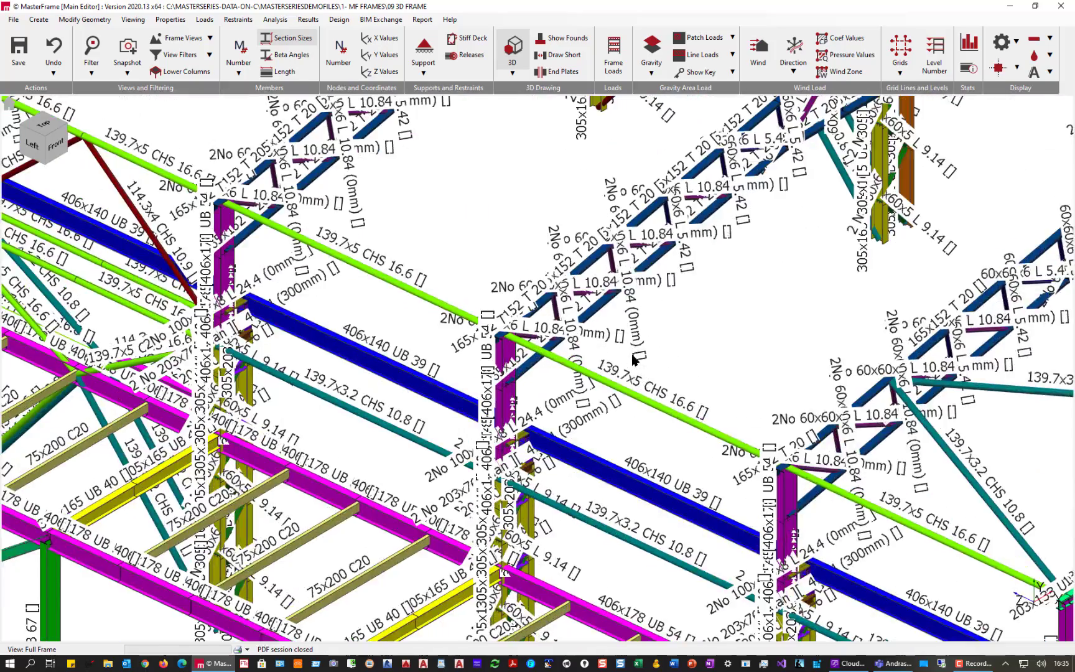
Set the display text size to 11 and reduce it one more time for the section size labels.
click(1049, 72)
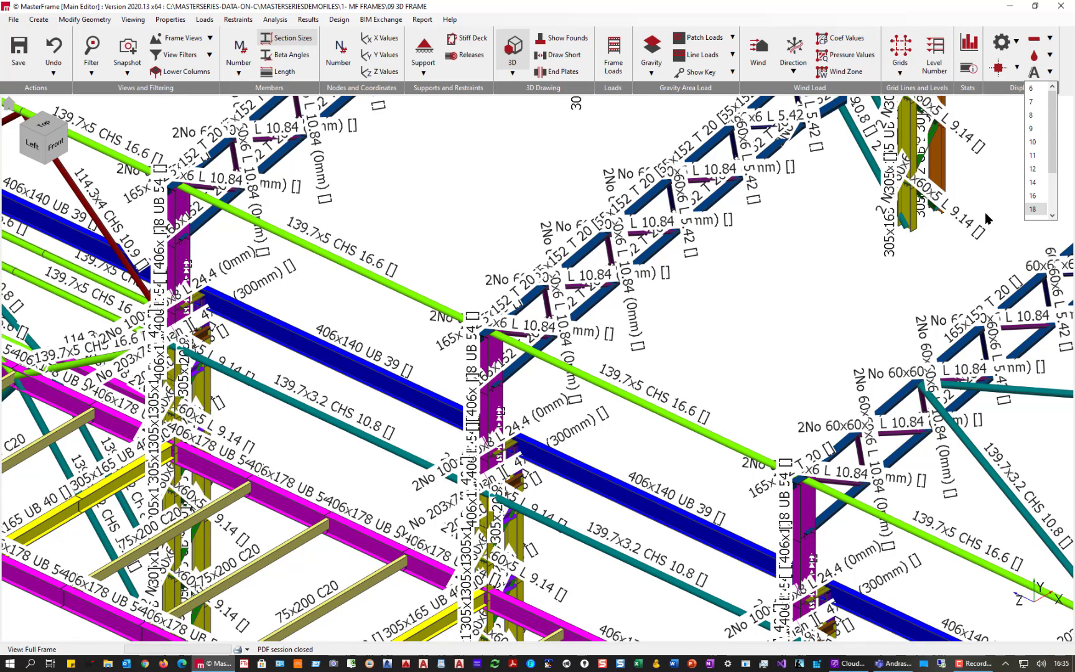
click(1035, 157)
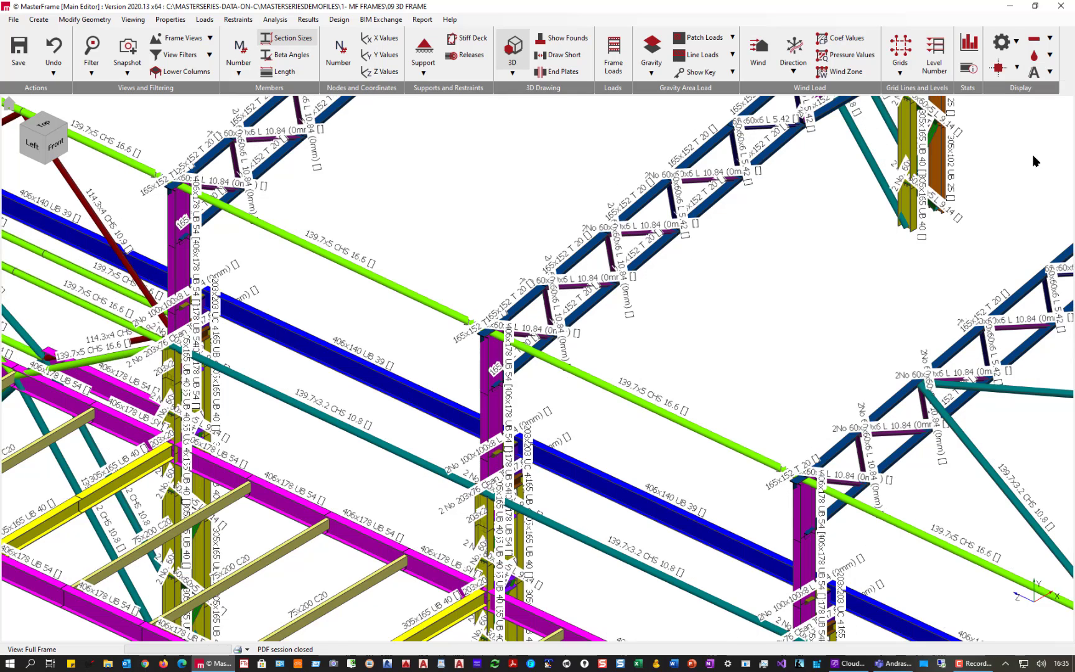
click(1050, 71)
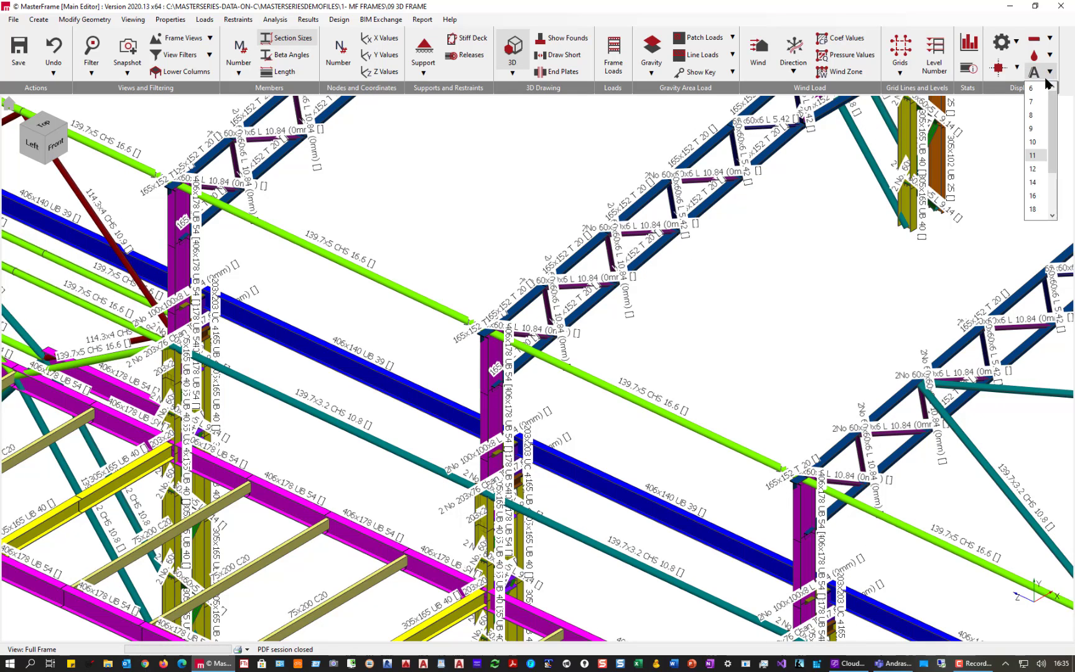
click(1034, 155)
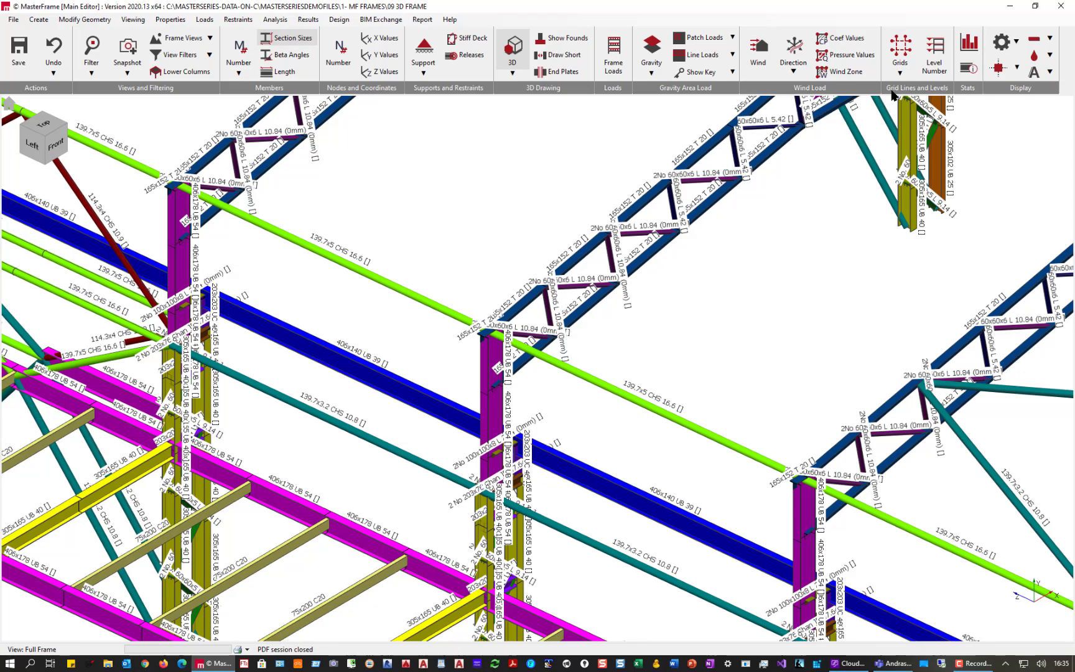
Try the colour saturation setting on the 3D members, leaving it at 100.
click(1037, 58)
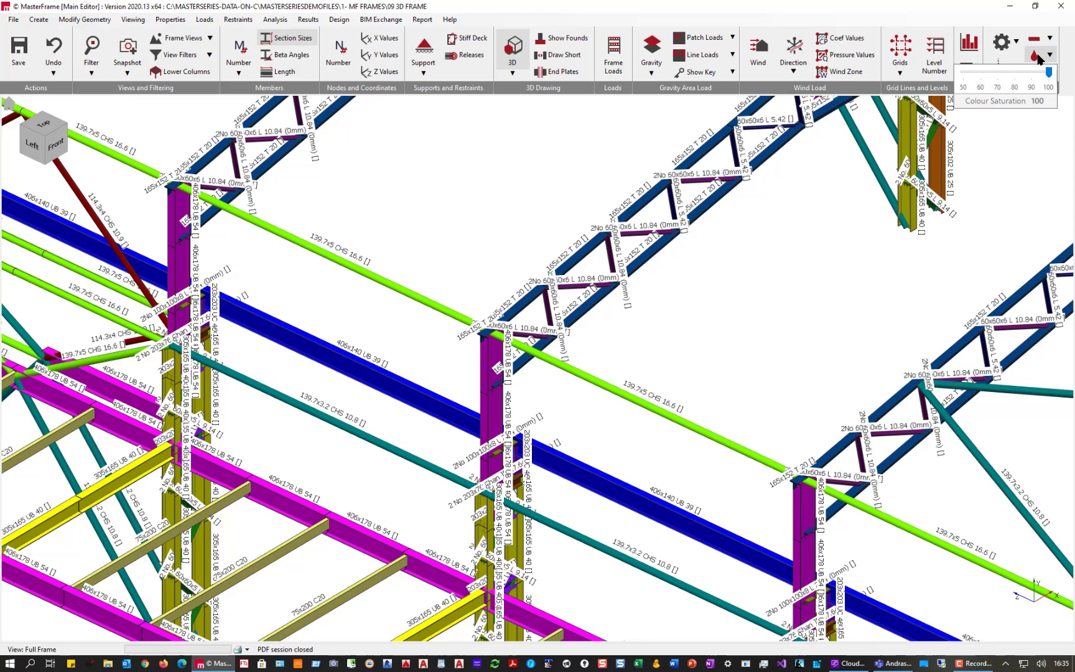
mouse_move(1049, 74)
mouse_down()
mouse_move(957, 77)
mouse_move(1061, 75)
mouse_up()
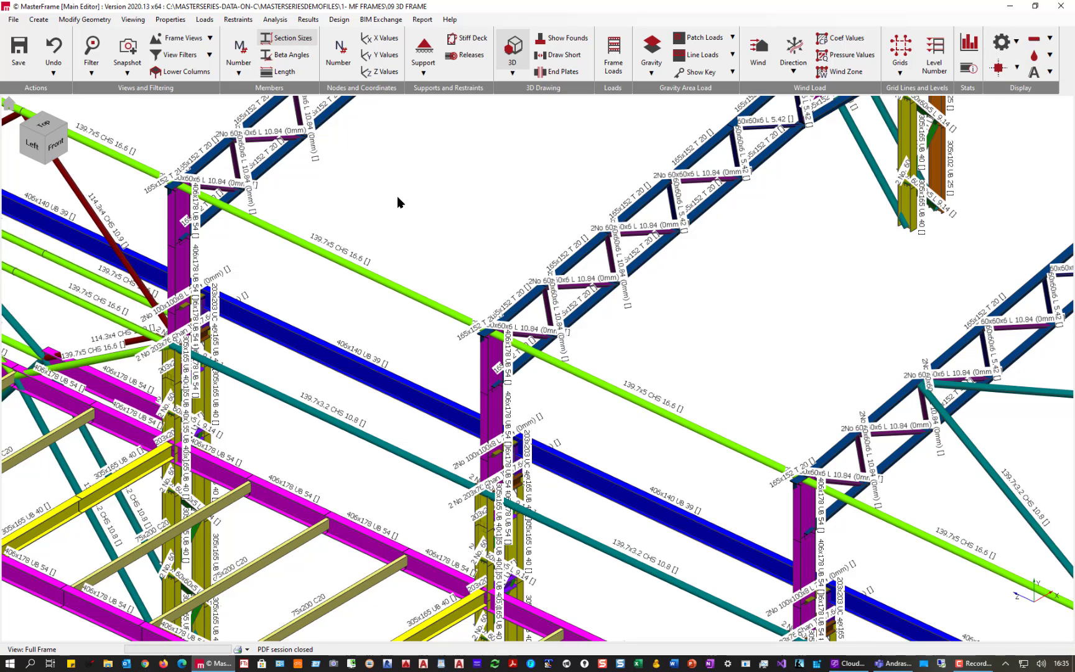
Reduce the frame to plain uncoloured lines by turning off 3D drawing, section size labels and colouring by section.
click(513, 51)
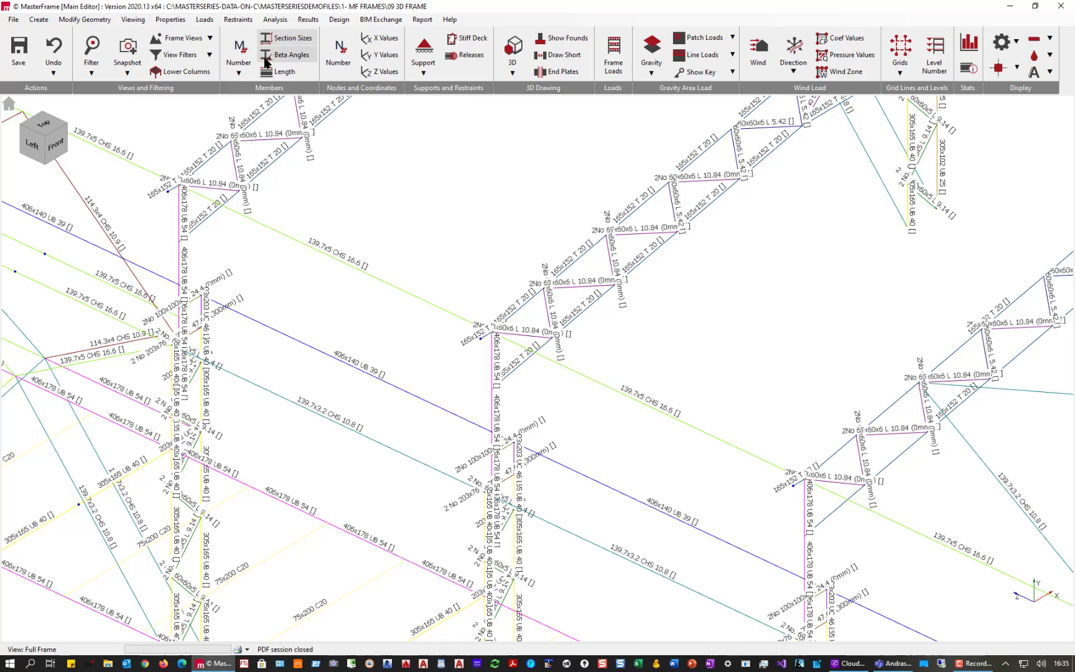
click(287, 38)
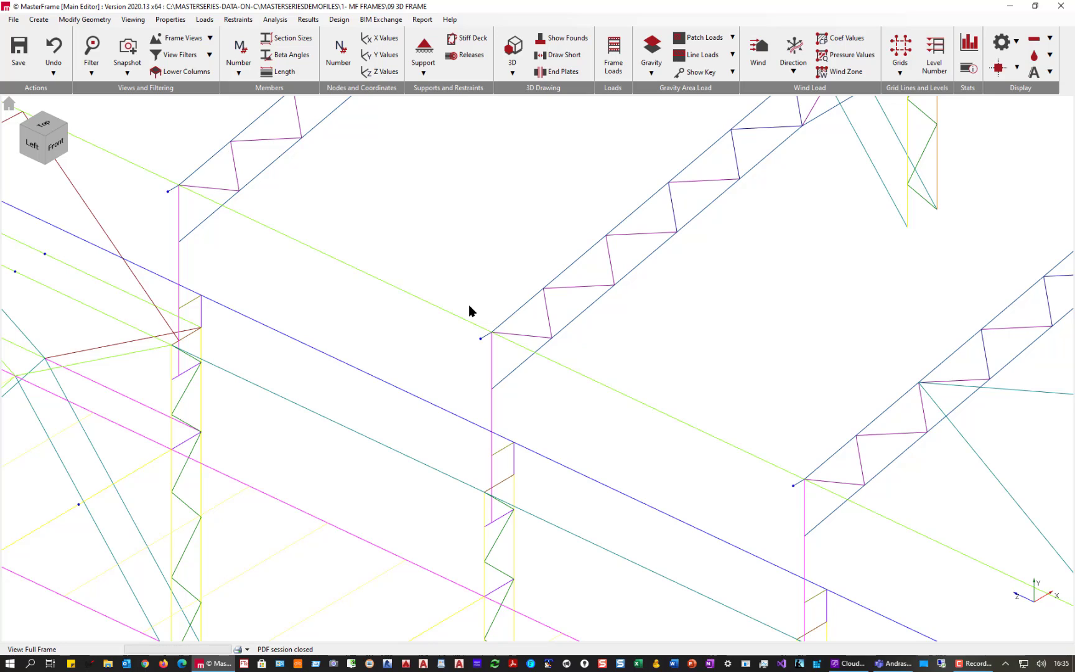
click(520, 75)
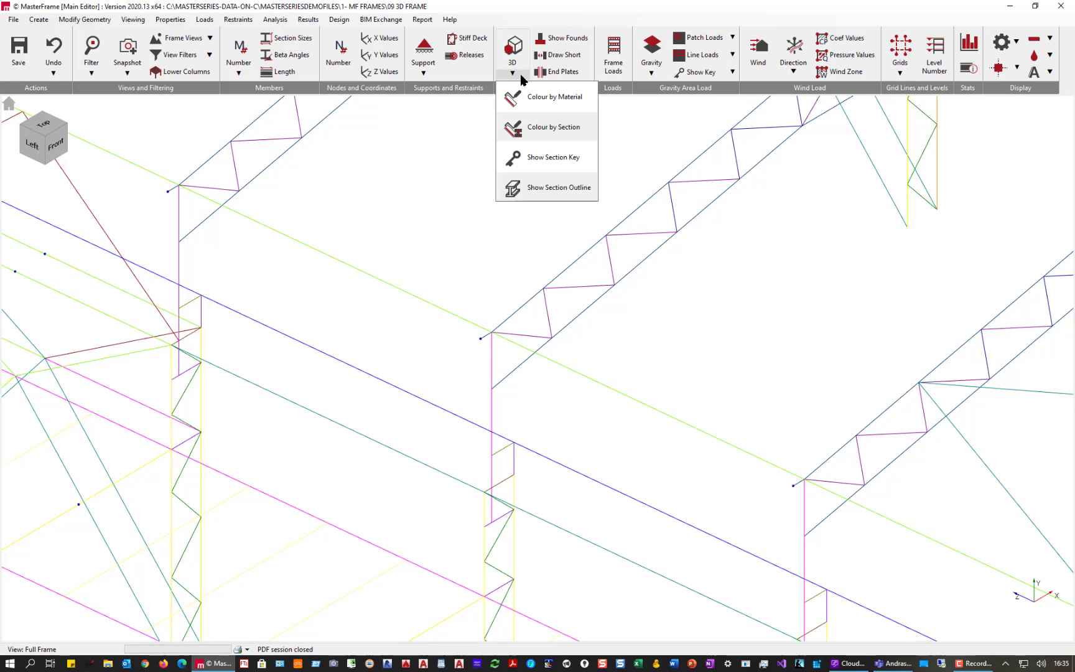
click(555, 127)
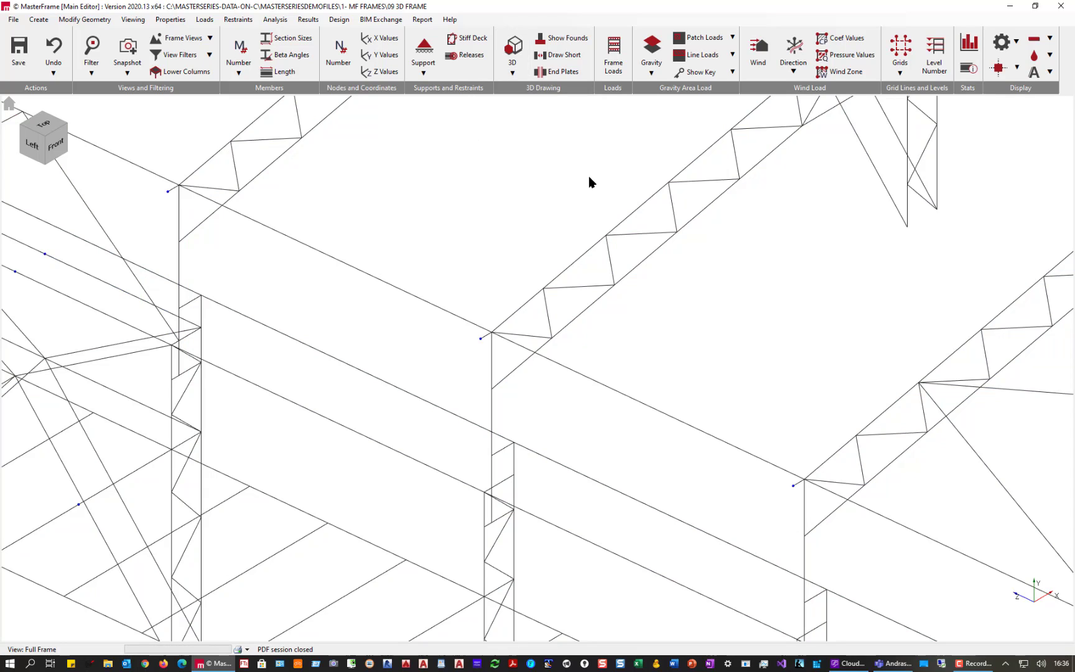
Change the member line display successively to Thin, Medium and Thick.
click(1050, 39)
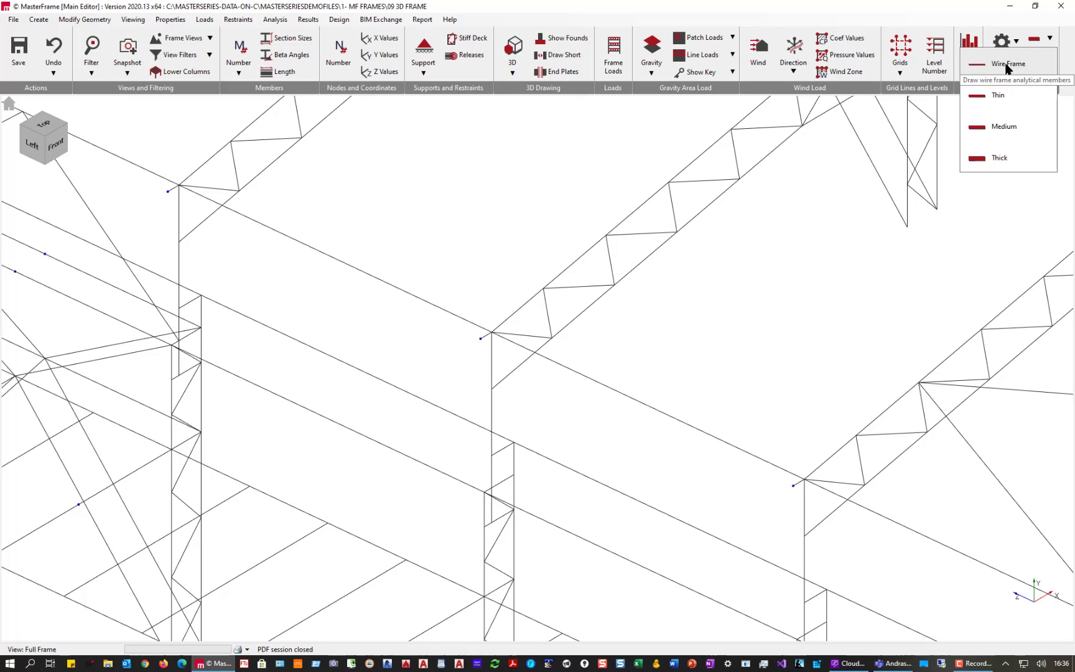
click(990, 95)
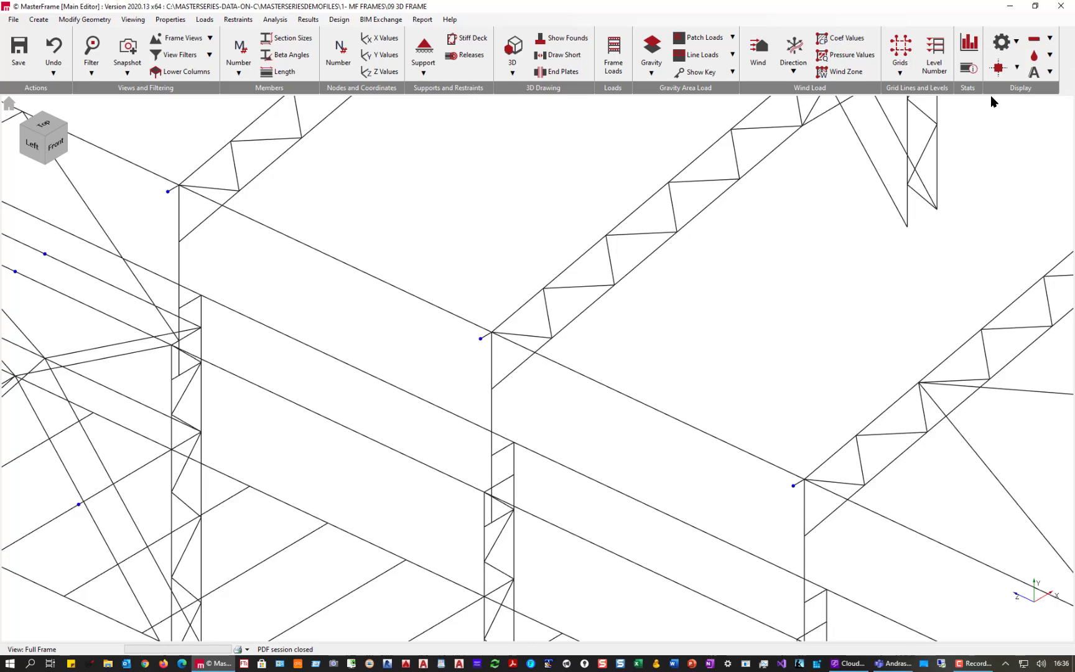
click(1050, 38)
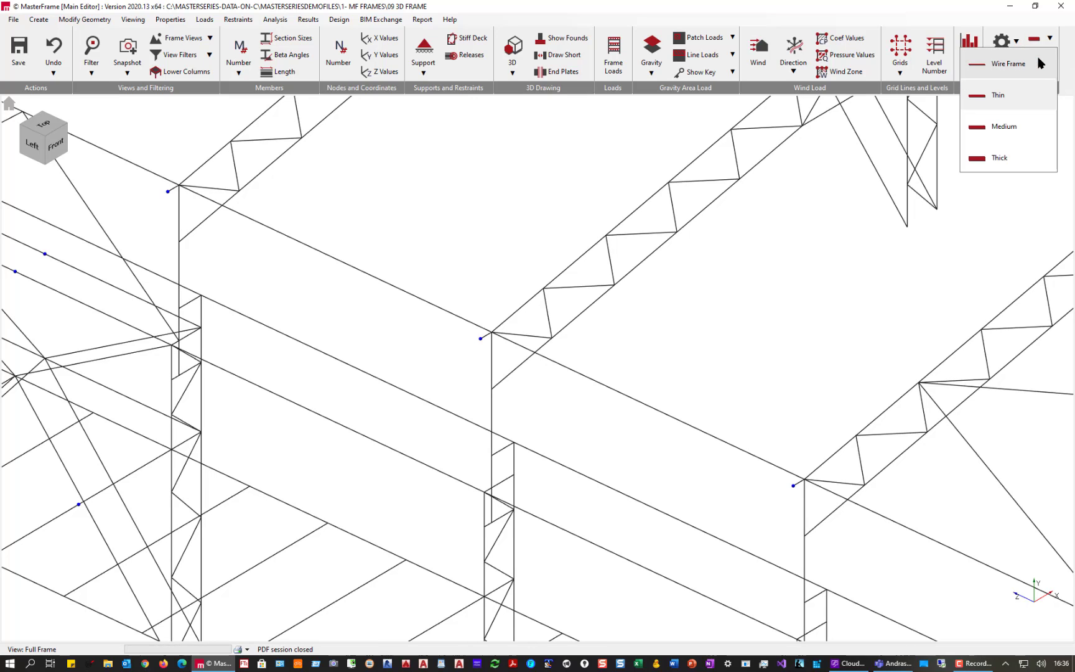
click(989, 128)
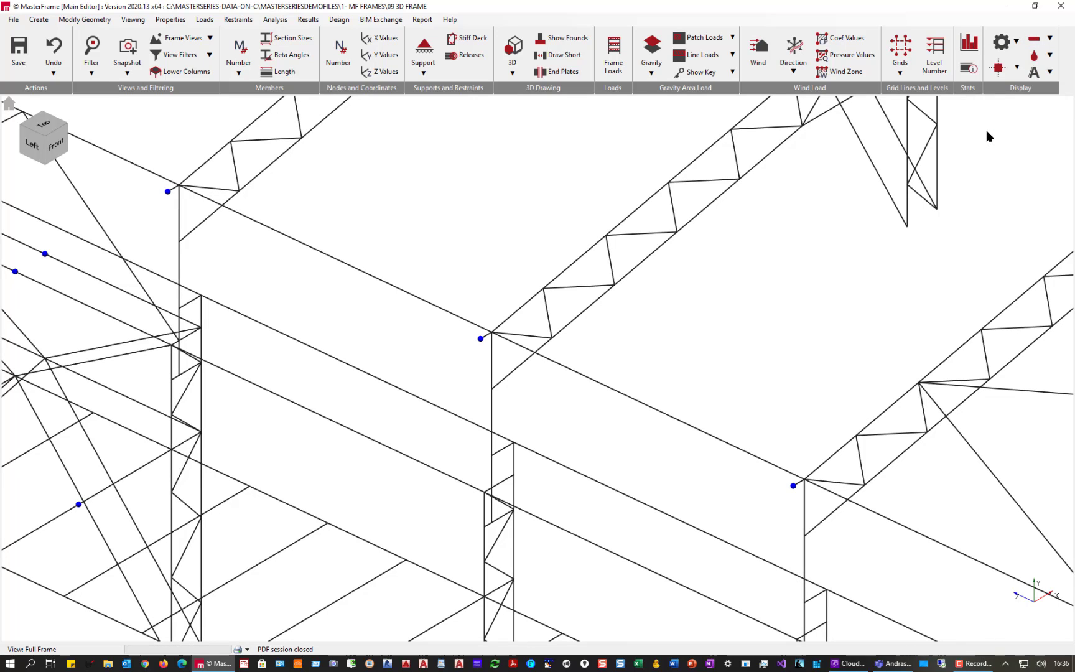
click(1040, 44)
click(1008, 156)
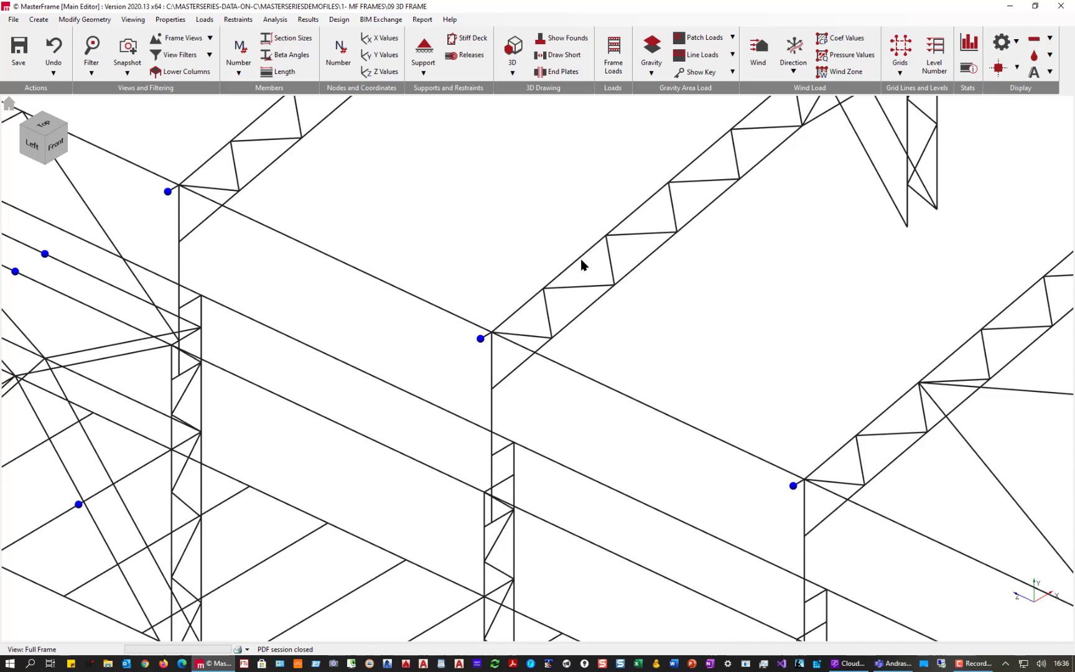
Examine the thick member lines near and far, and return the member line display to Wire Frame.
scroll(581, 265, up, 3)
scroll(593, 265, down, 3)
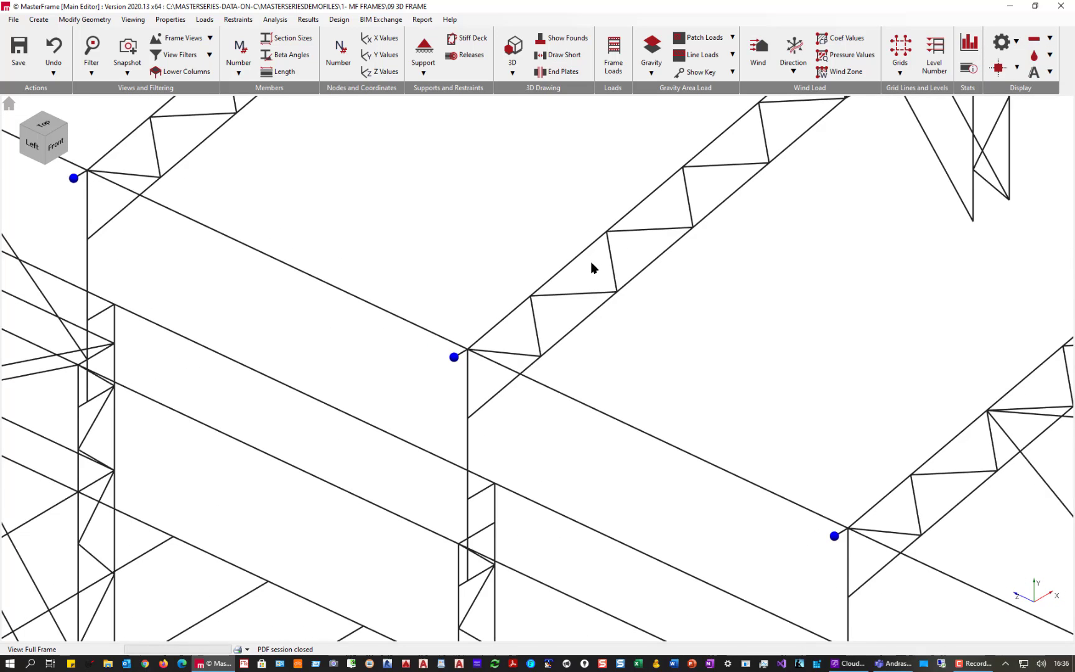
scroll(590, 267, down, 3)
scroll(588, 275, up, 5)
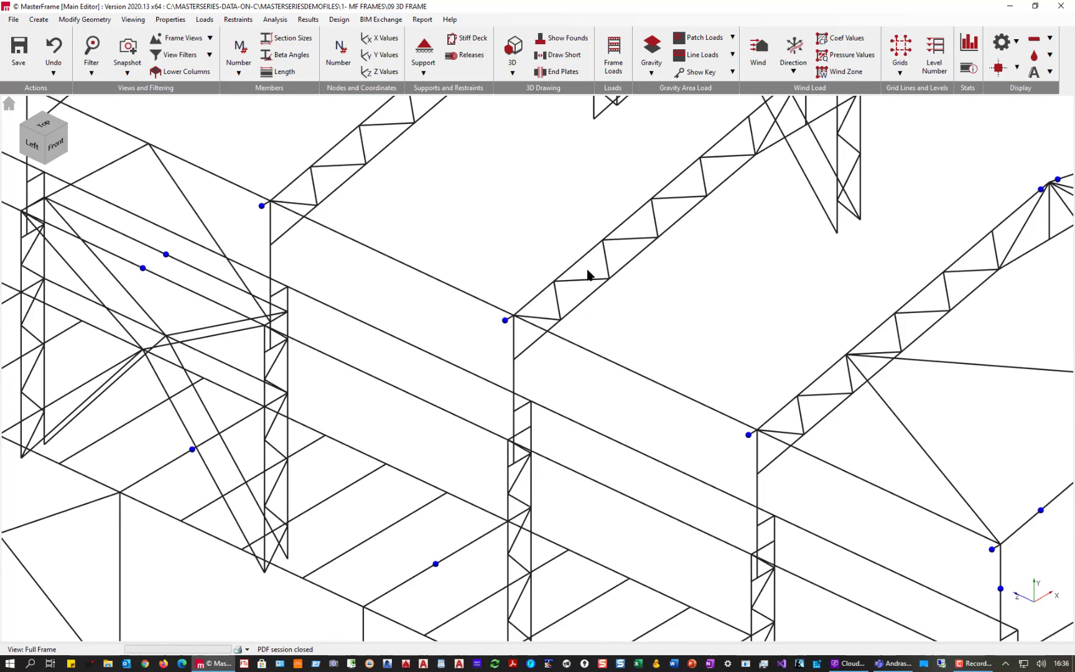
click(1048, 41)
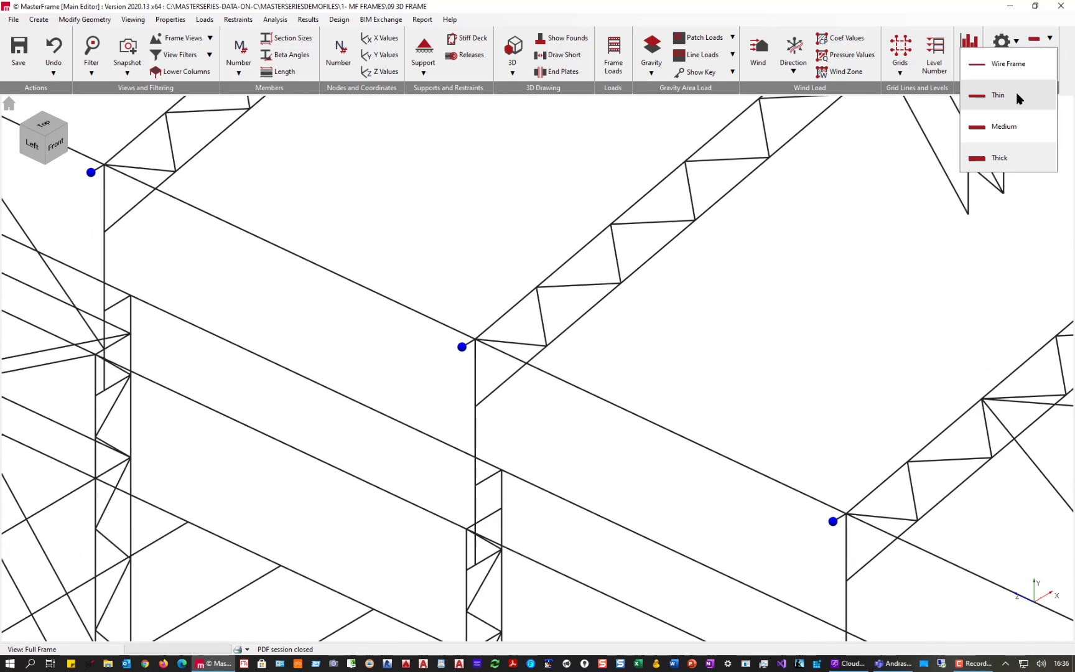
click(994, 64)
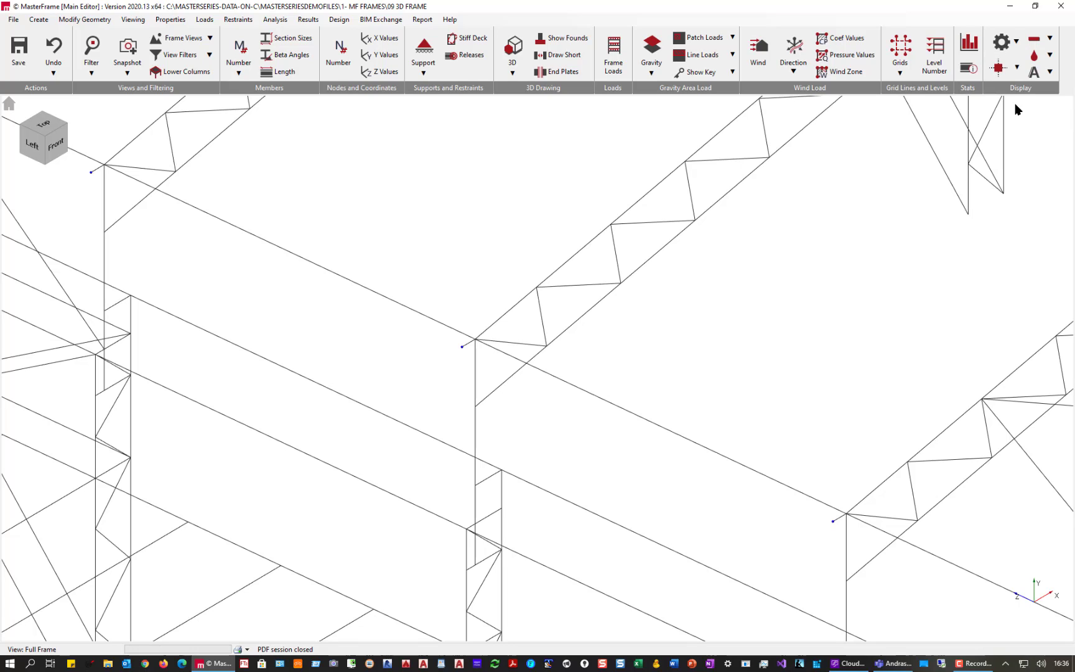
Turn on the node dots across the whole frame, and turn them off again.
click(999, 68)
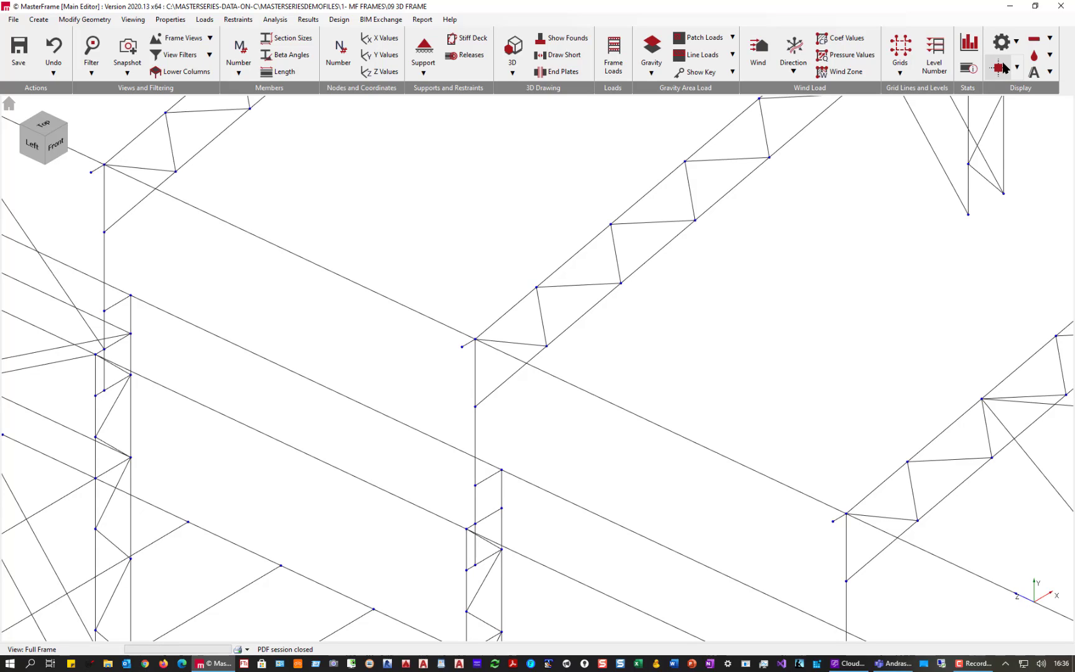
click(999, 69)
scroll(418, 355, down, 3)
scroll(507, 547, up, 3)
scroll(507, 537, up, 4)
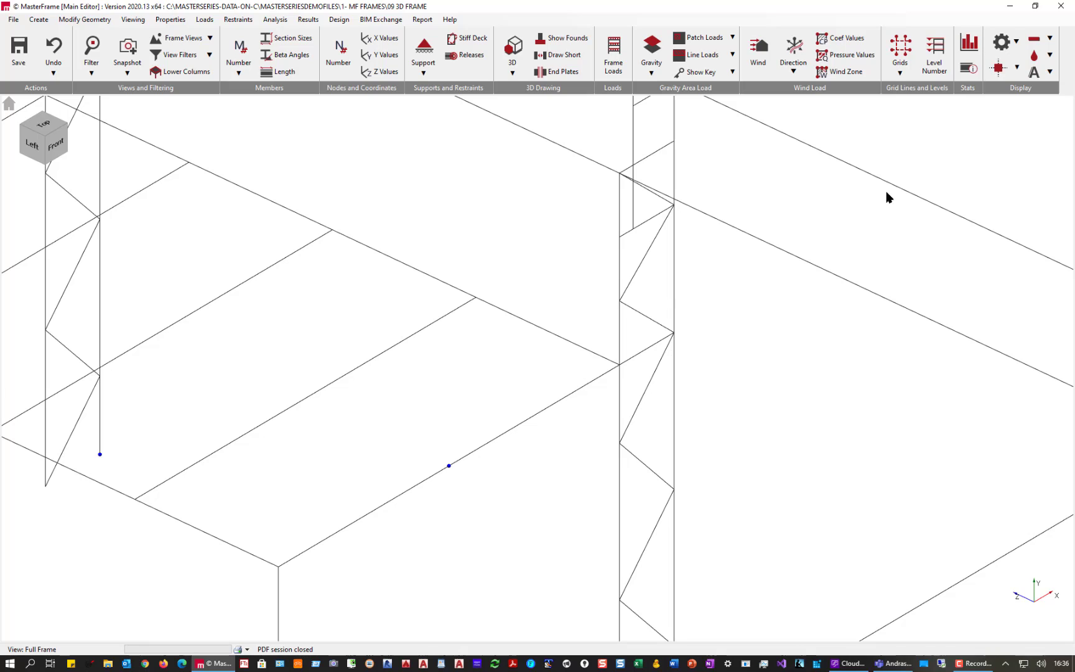
Try the Medium node dot size, hide the dots at the connected nodes, and return the size to Wire Frame.
click(1017, 68)
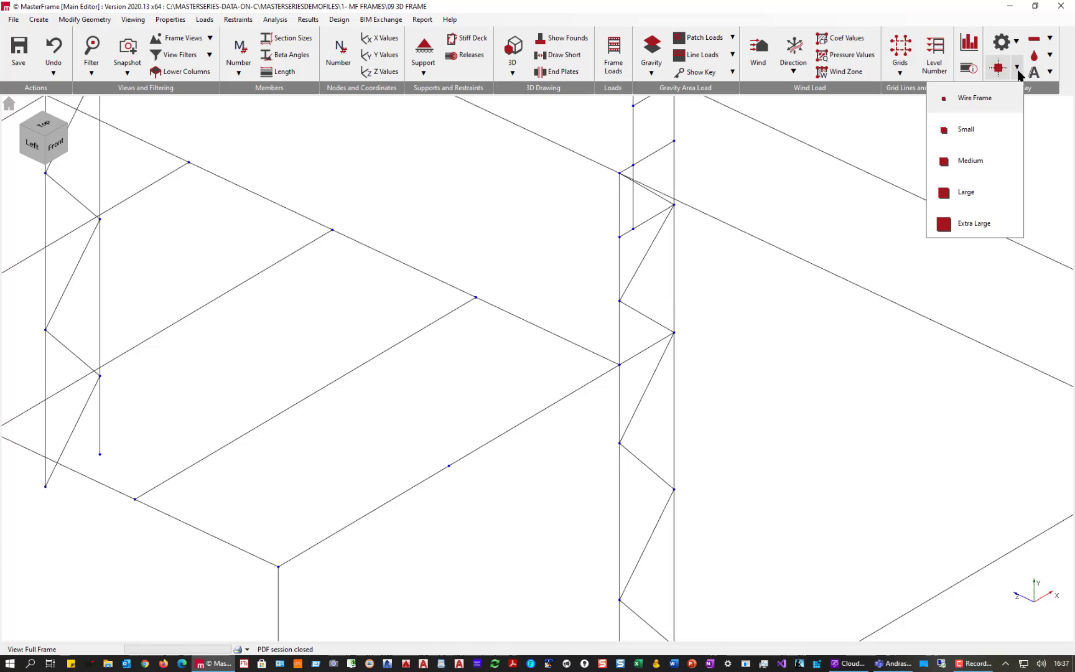
click(959, 163)
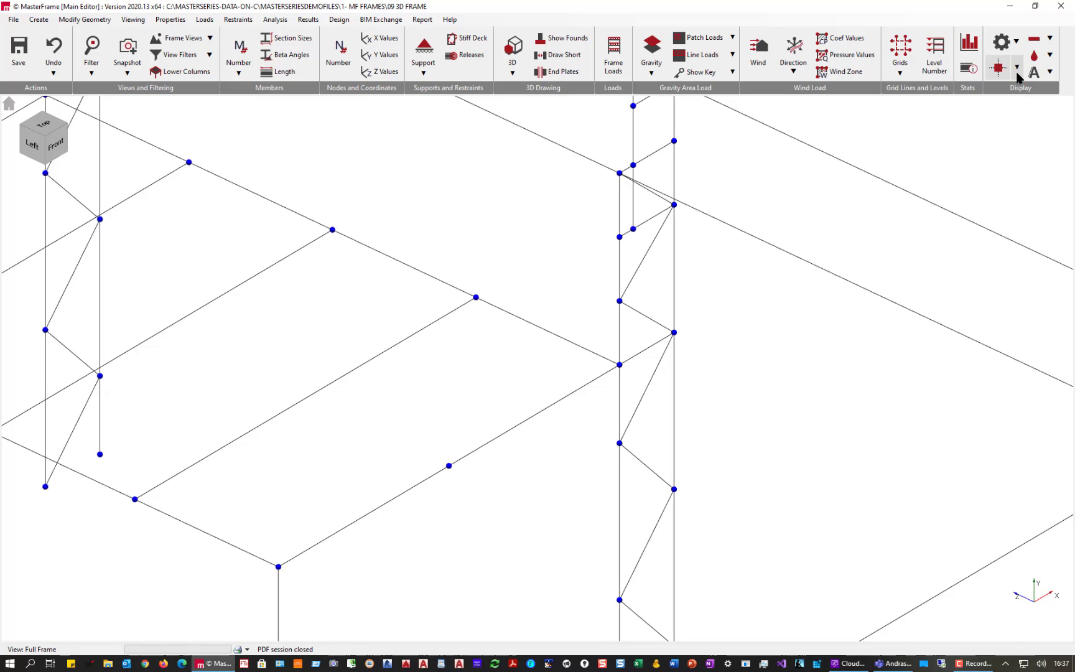
click(998, 68)
click(1017, 68)
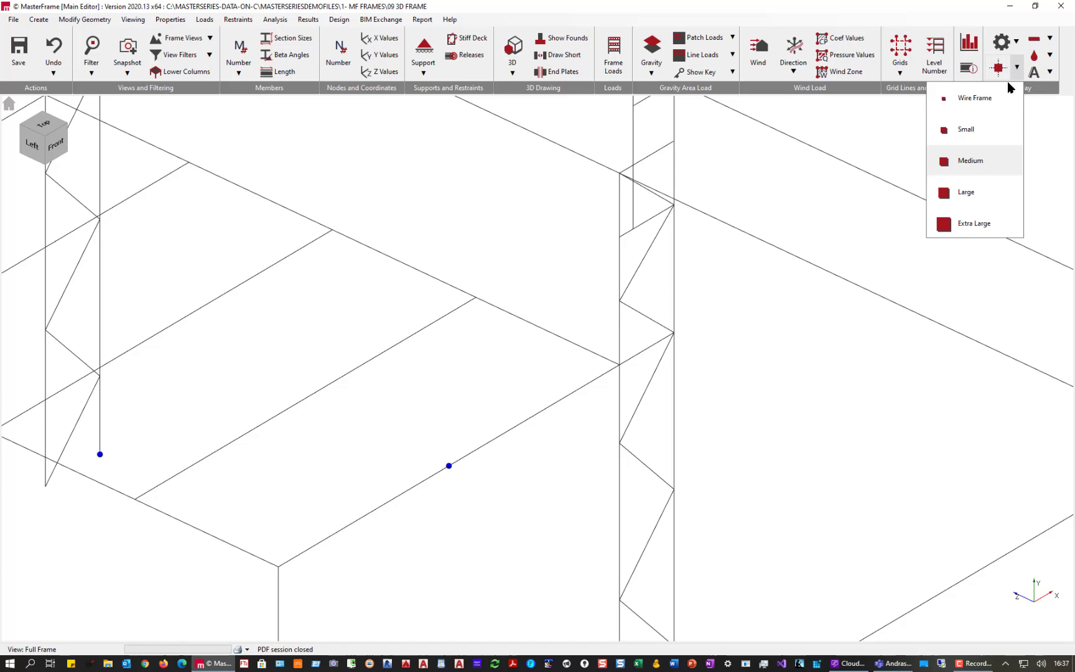
click(972, 98)
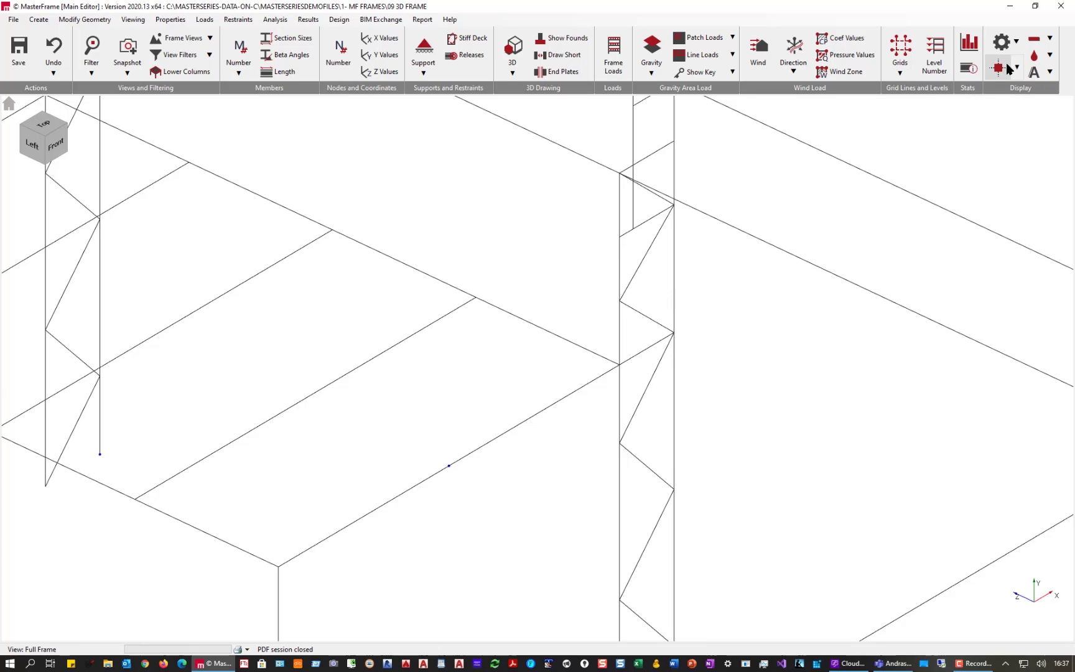
Look through the display settings for drawing options, node dots drawing, node labels and member labels.
click(1016, 41)
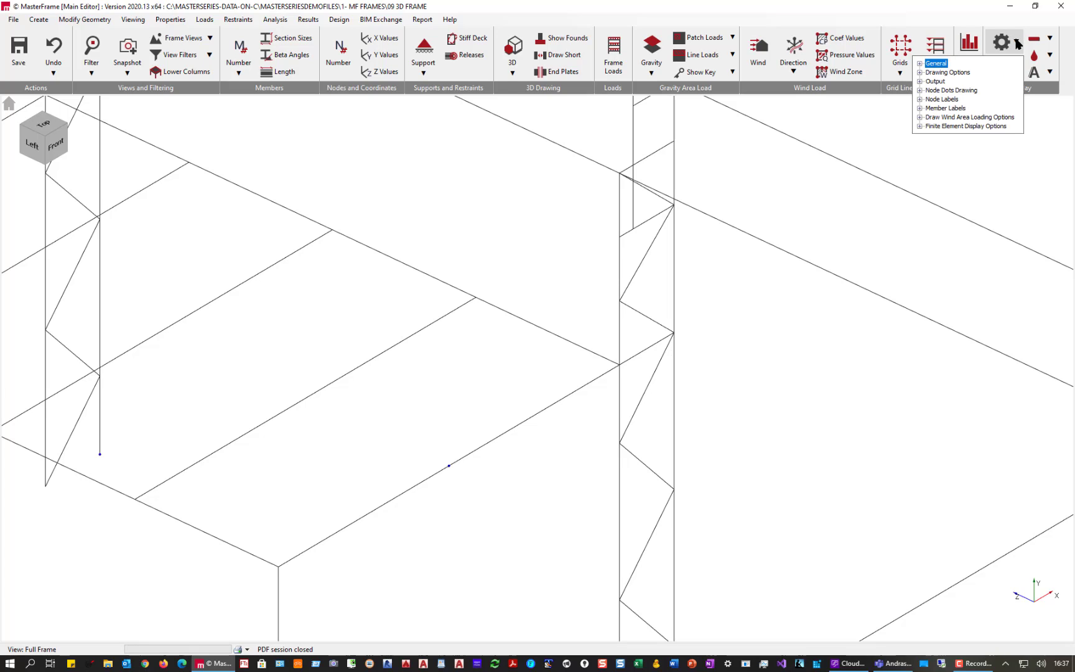
click(919, 72)
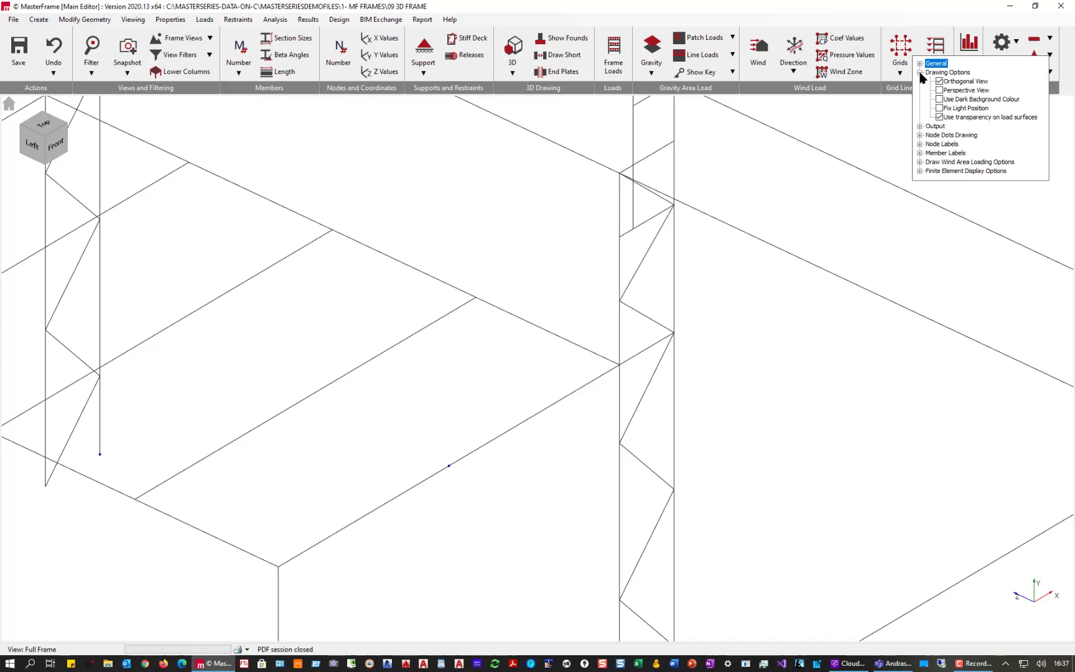
click(919, 135)
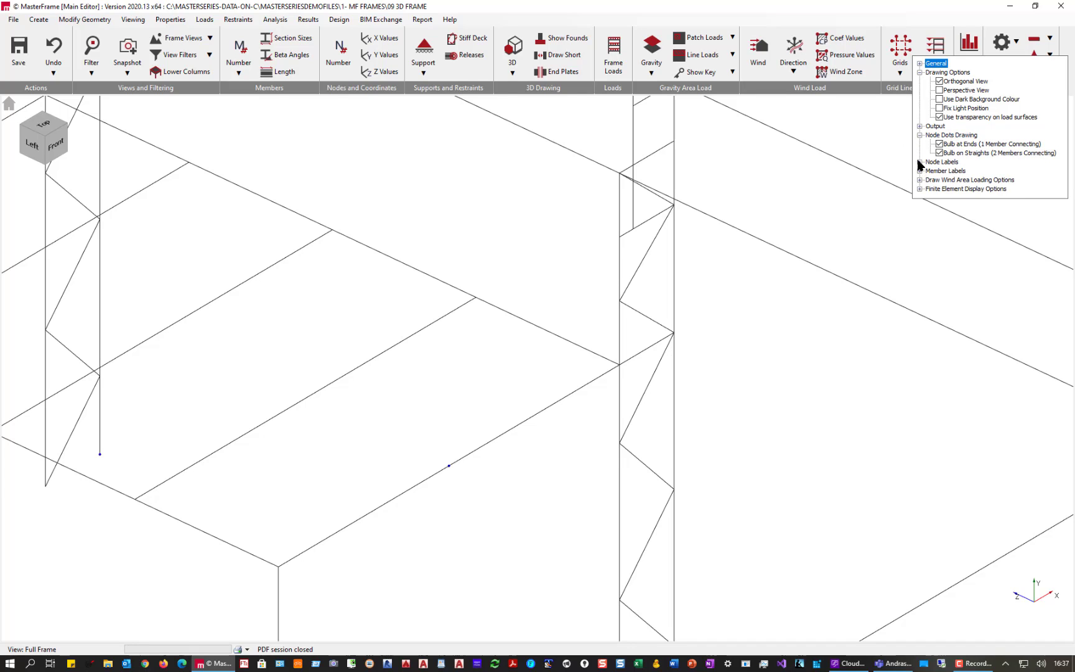
click(919, 162)
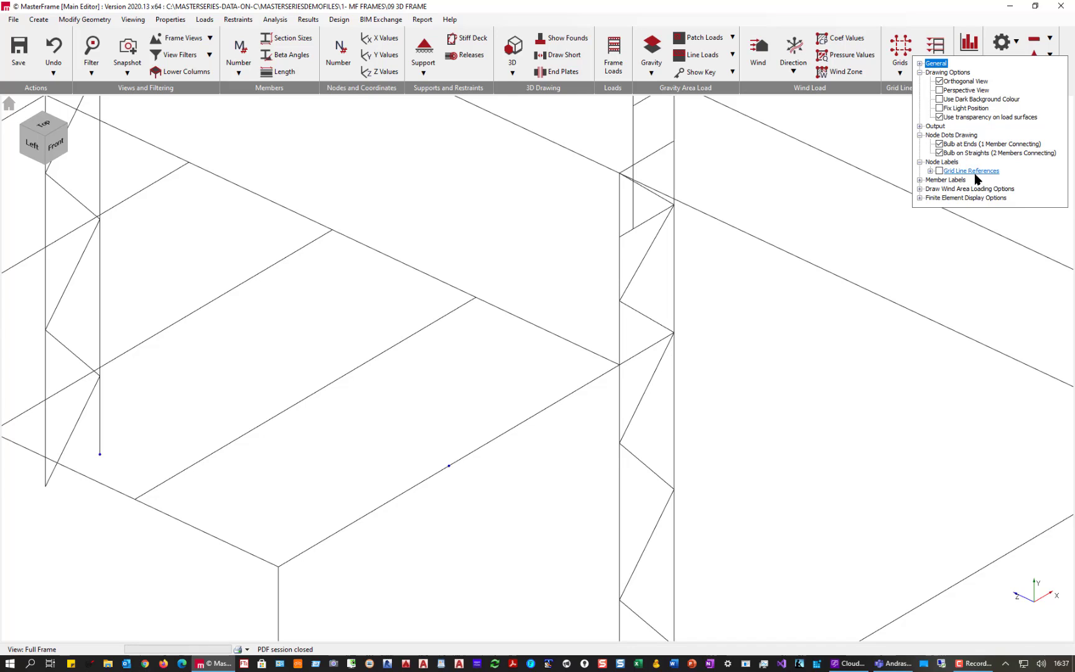
click(919, 180)
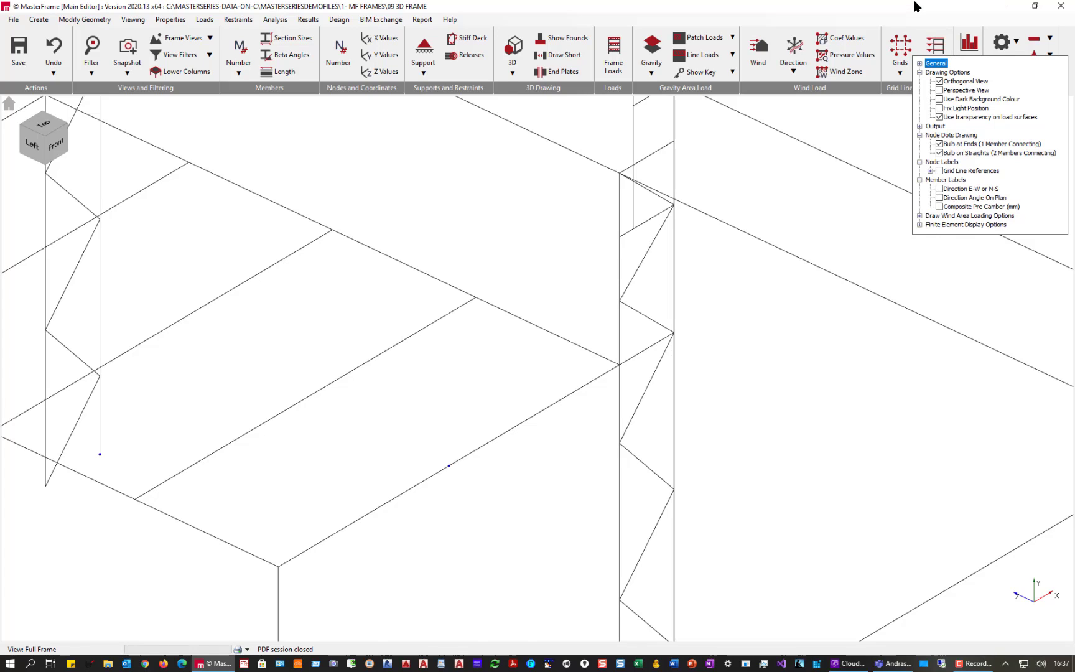
click(879, 122)
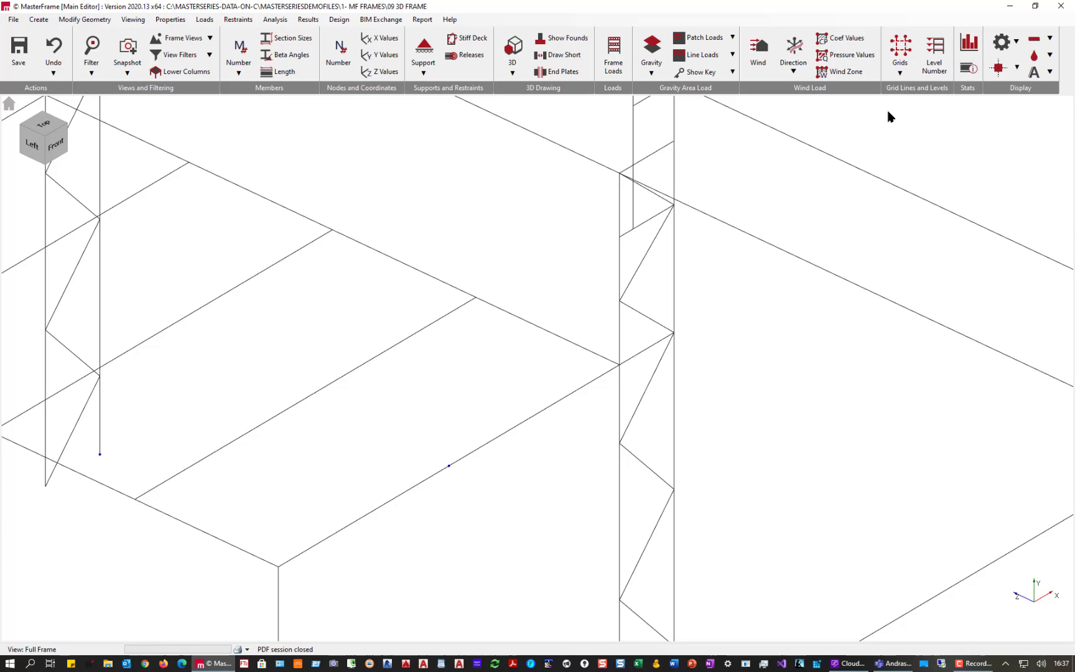
Filter the frame in Top view down to the narrow ladder-like side bay between the two end blocks.
scroll(783, 177, down, 5)
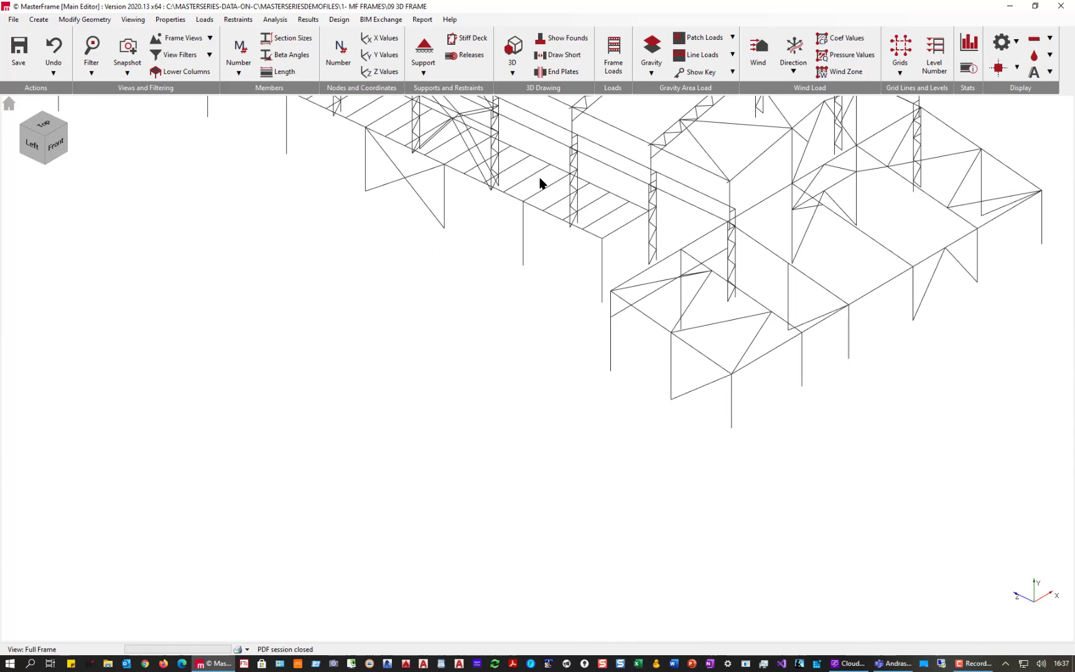
scroll(528, 461, up, 1)
middle_drag(528, 461, 528, 347)
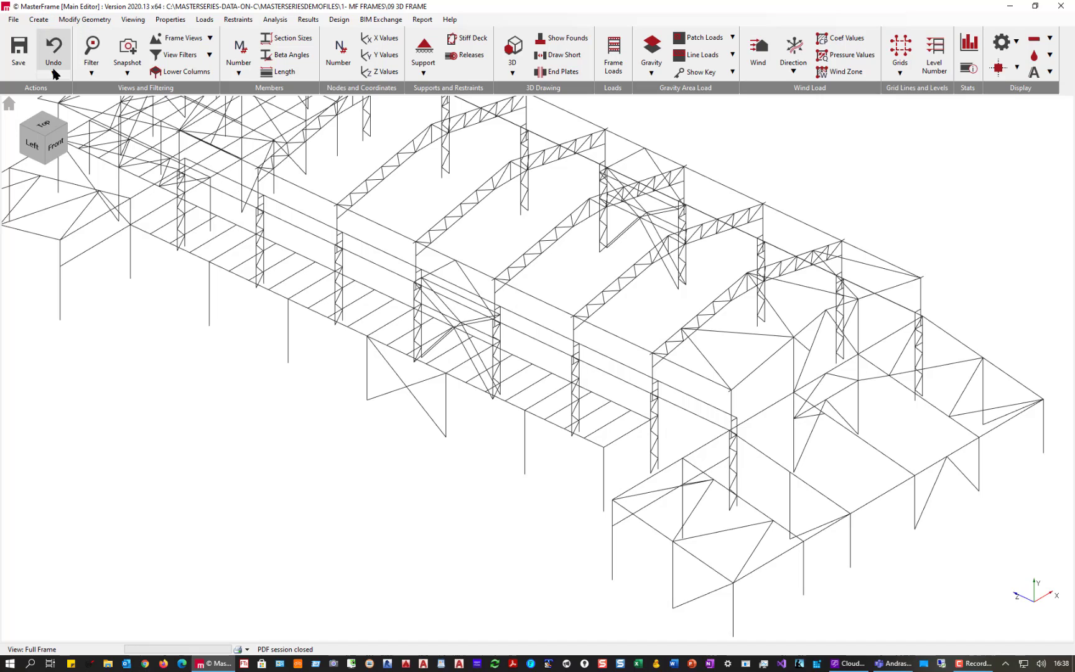
click(43, 127)
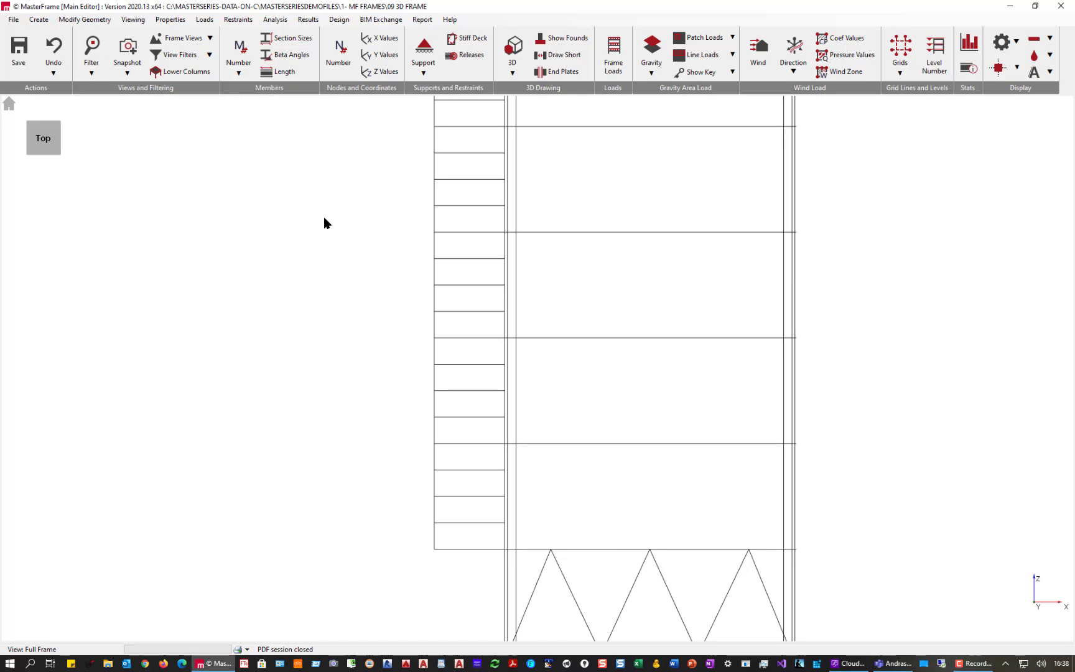
scroll(350, 235, down, 4)
scroll(389, 250, down, 1)
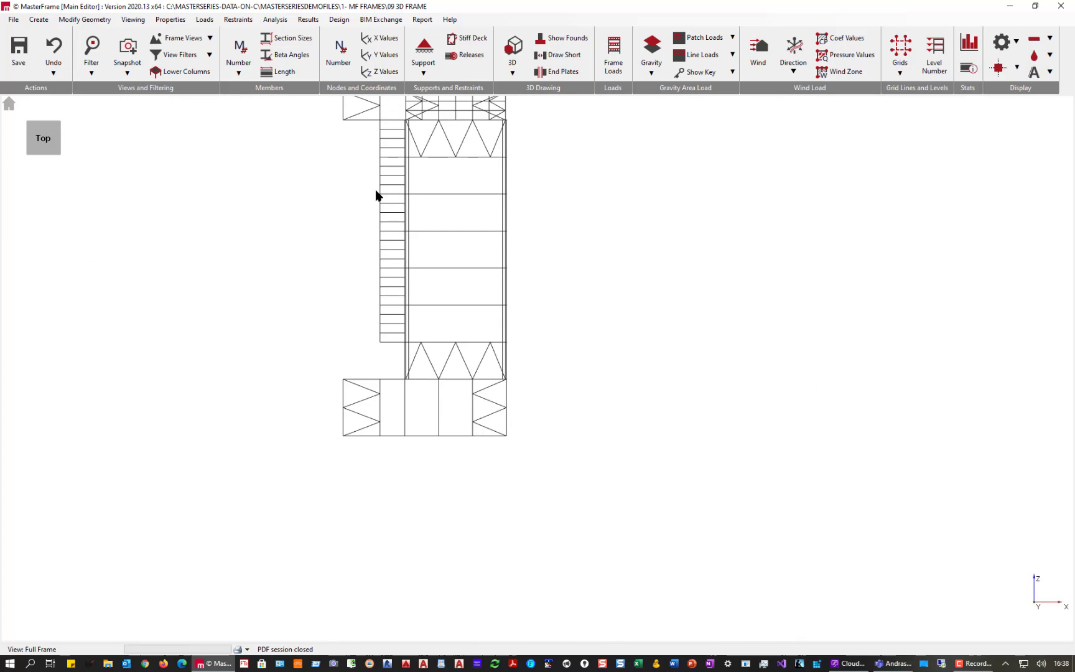
scroll(319, 244, up, 3)
middle_drag(326, 242, 384, 355)
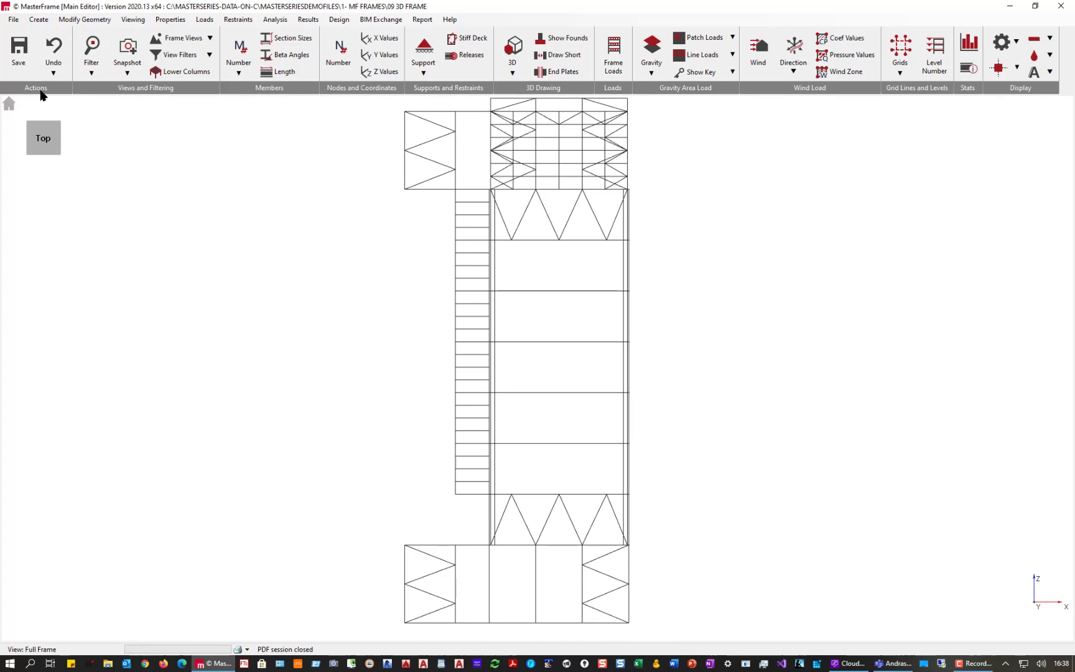
click(91, 47)
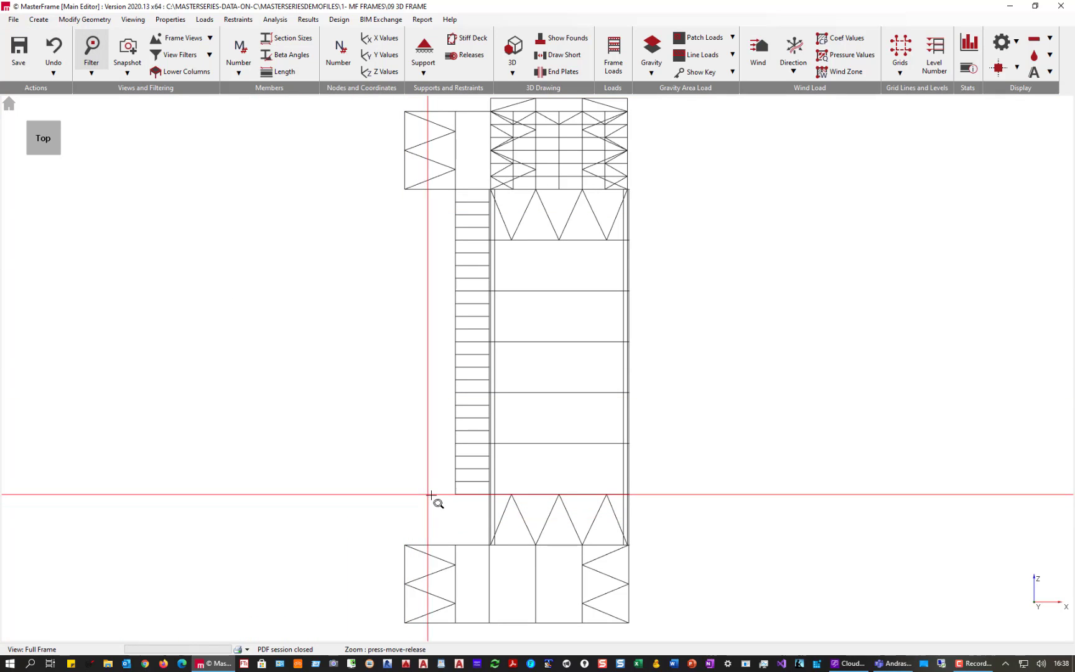
drag(444, 495, 493, 186)
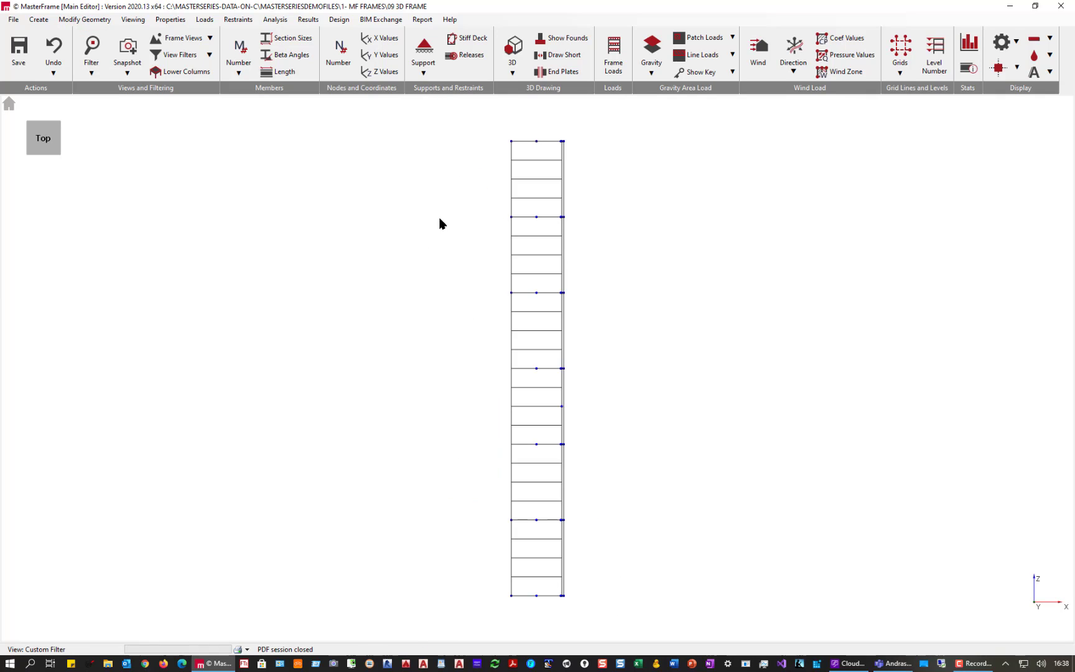
Filter the side bay in Front view down to its lower part, leaving out the members above the side-bay roof.
click(43, 155)
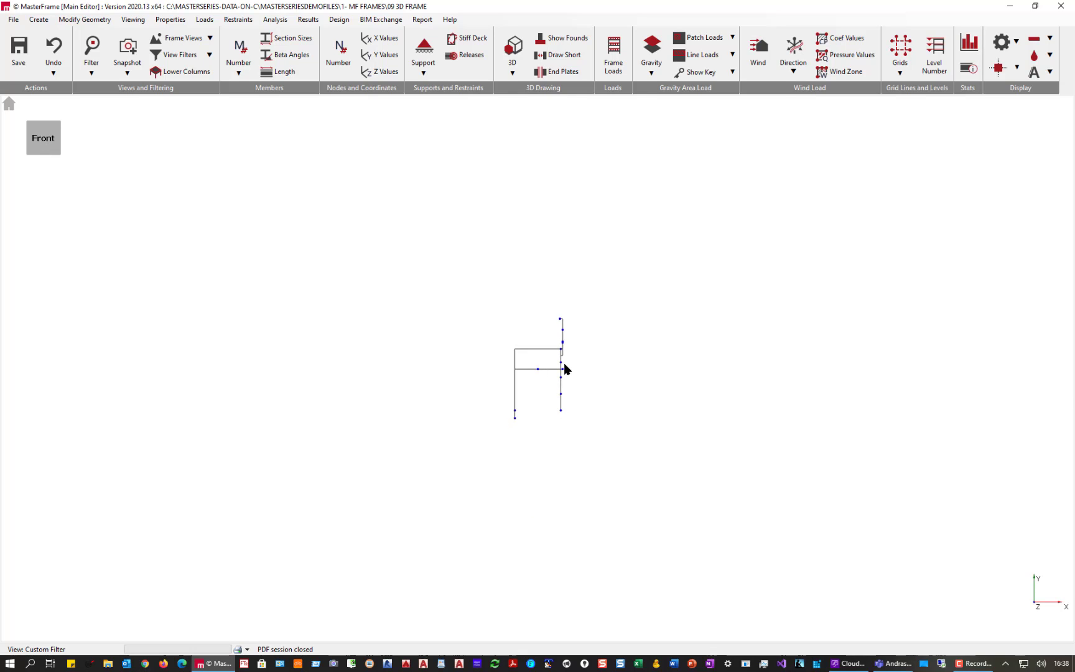
scroll(550, 373, up, 3)
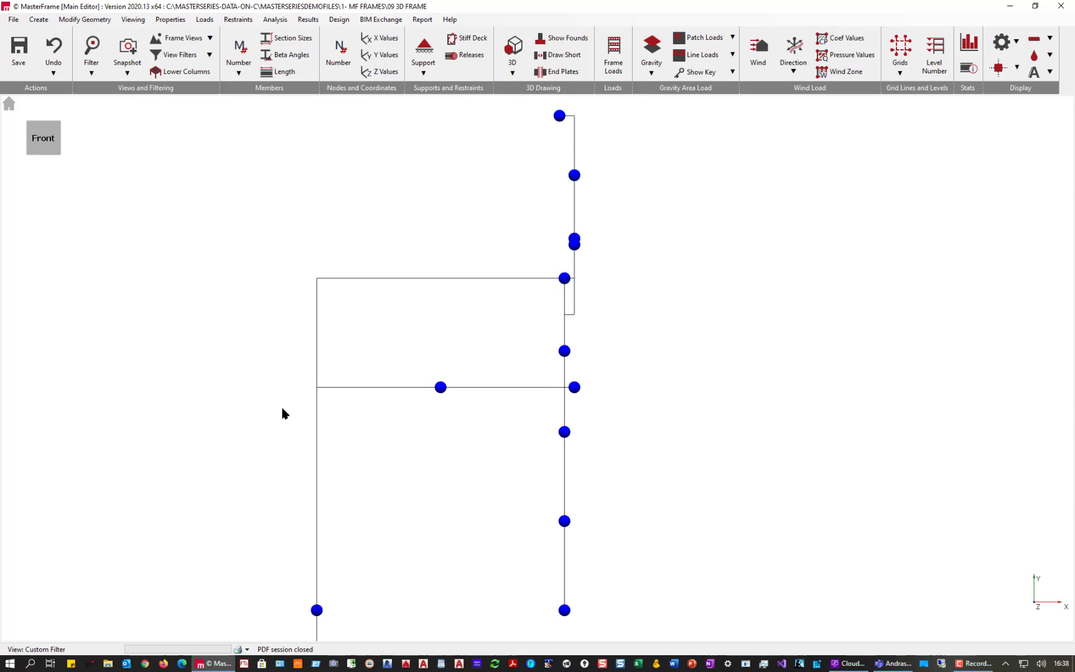
click(93, 47)
scroll(290, 546, down, 1)
scroll(290, 546, down, 1)
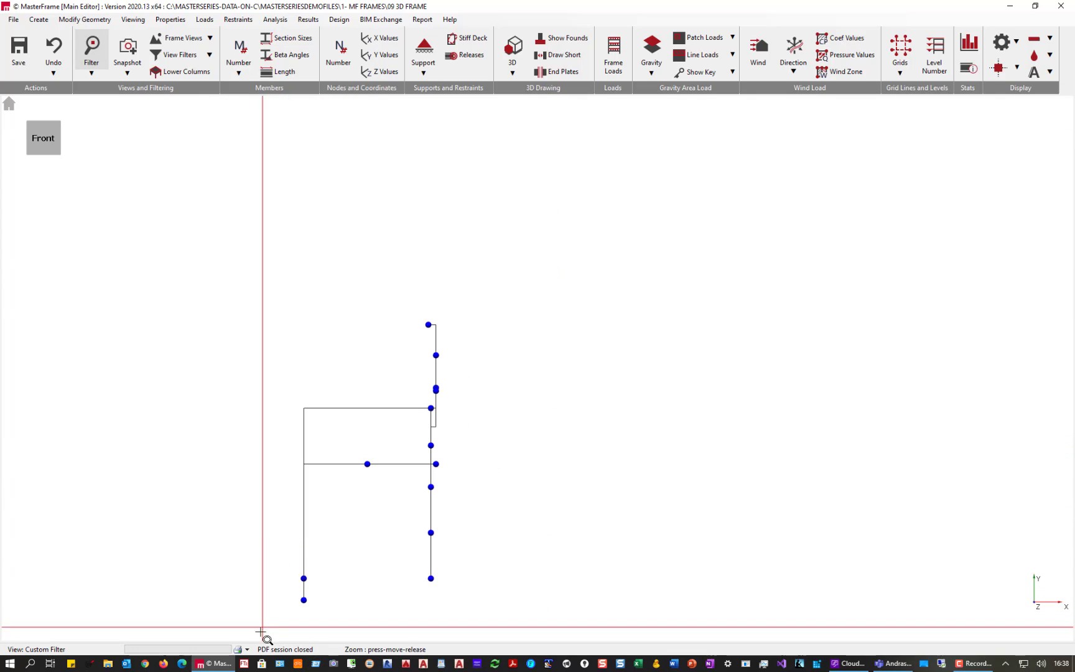
drag(274, 607, 433, 408)
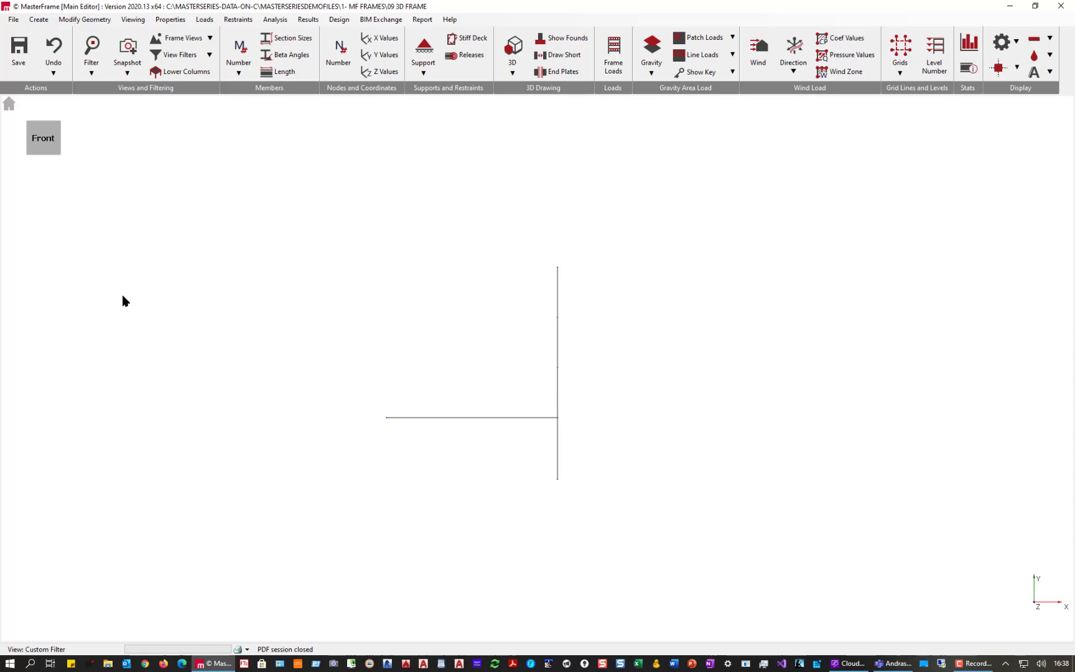
Undo the last filter, and turn off 3D drawing, colouring by section and short member drawing to restore plain lines.
click(54, 51)
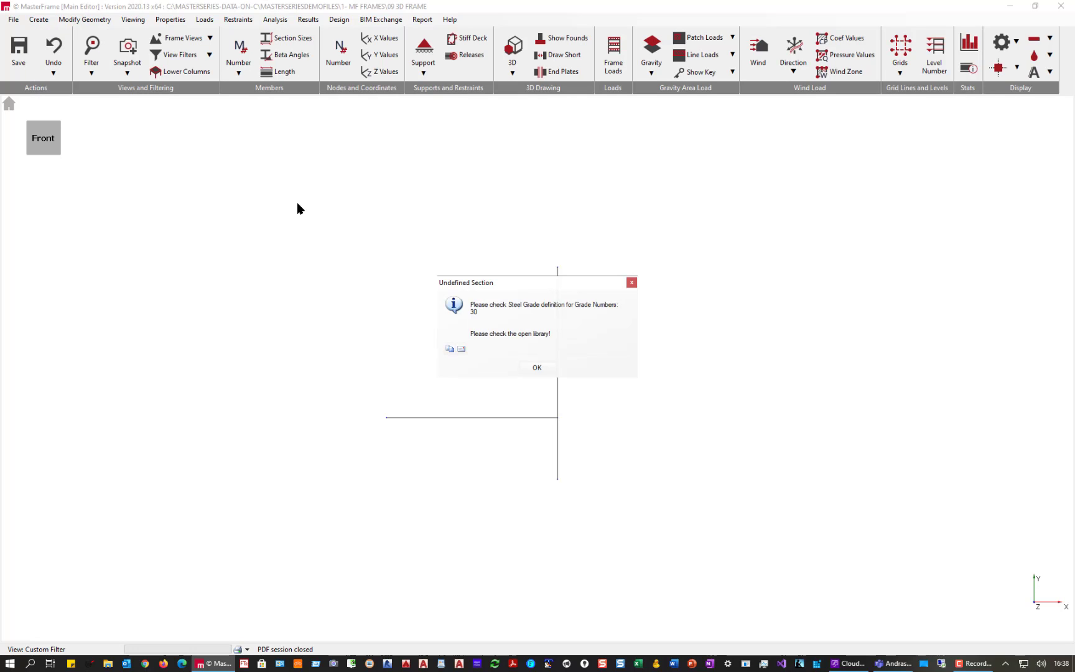
click(538, 368)
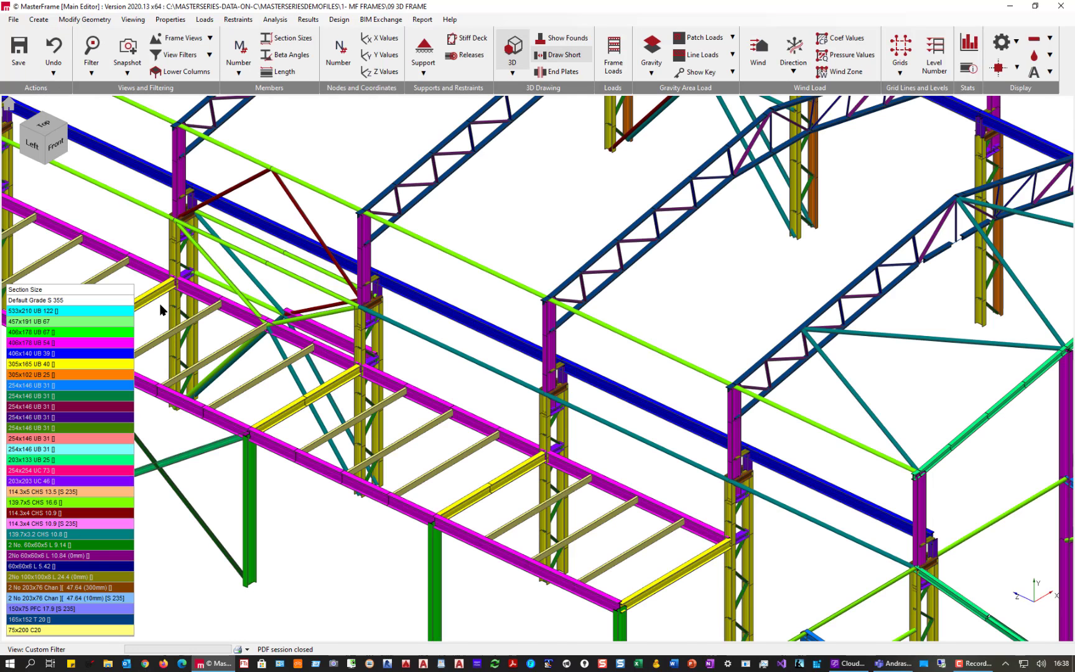
click(512, 48)
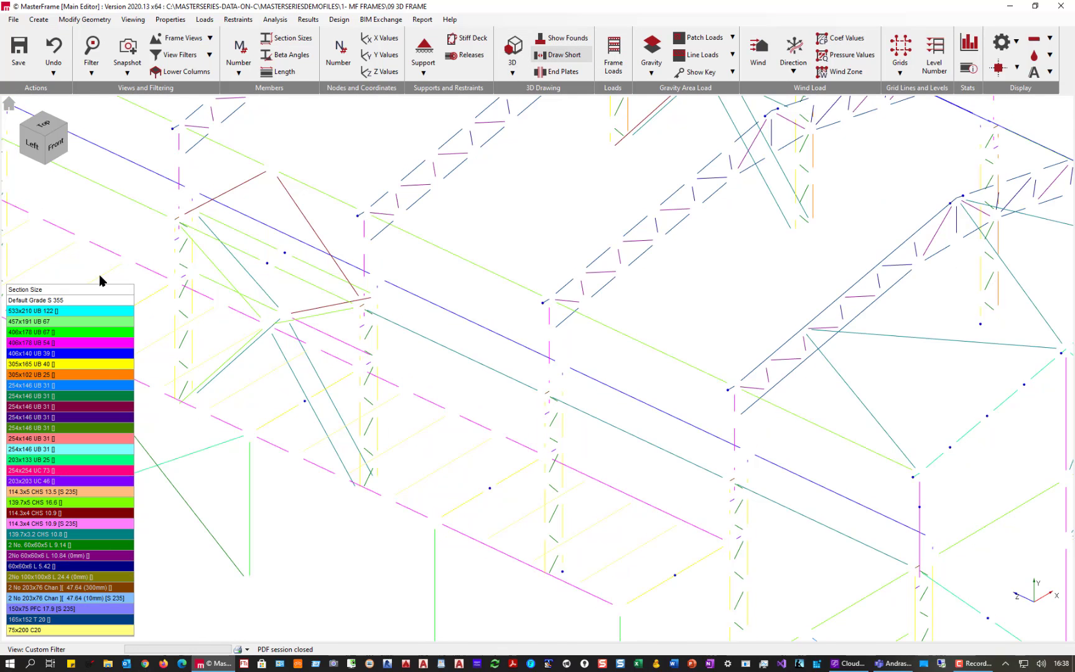
click(513, 72)
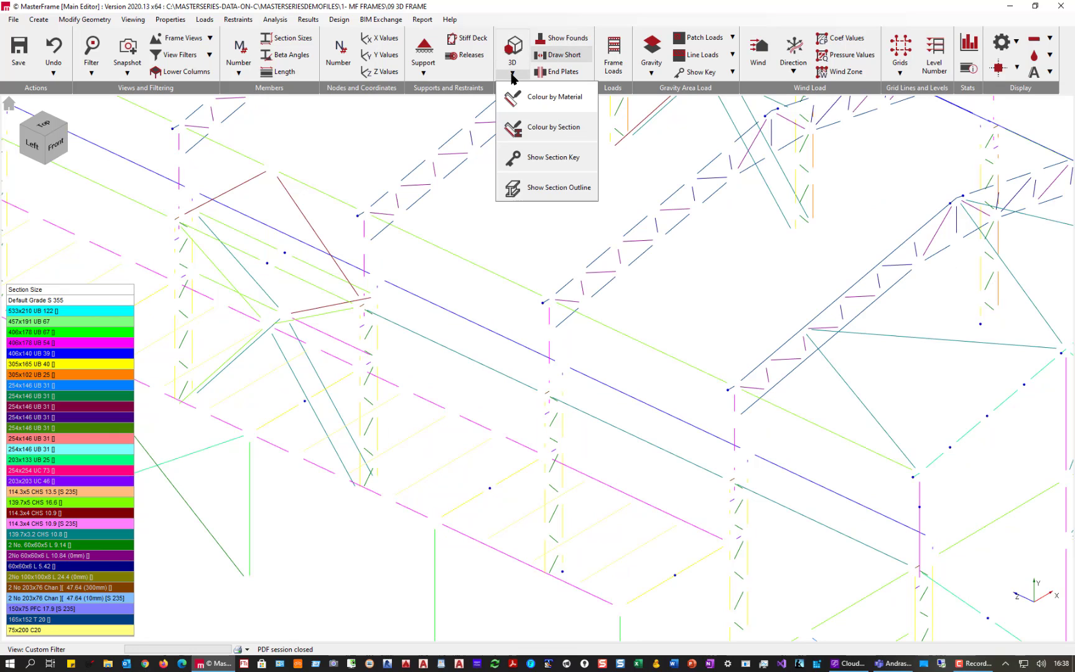
click(540, 133)
click(513, 72)
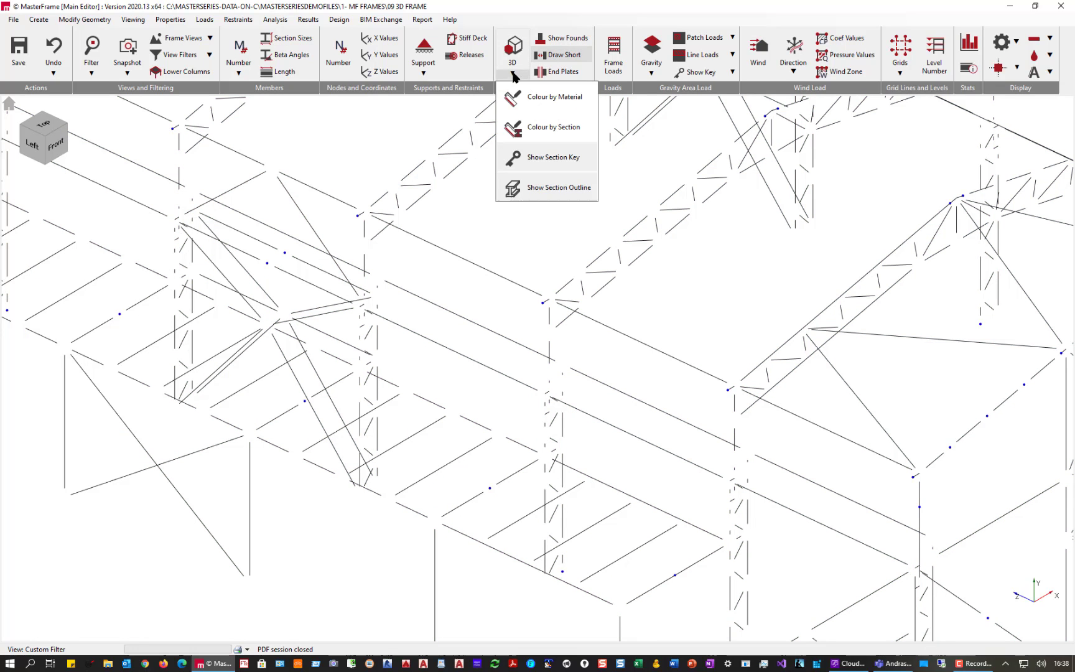
click(566, 56)
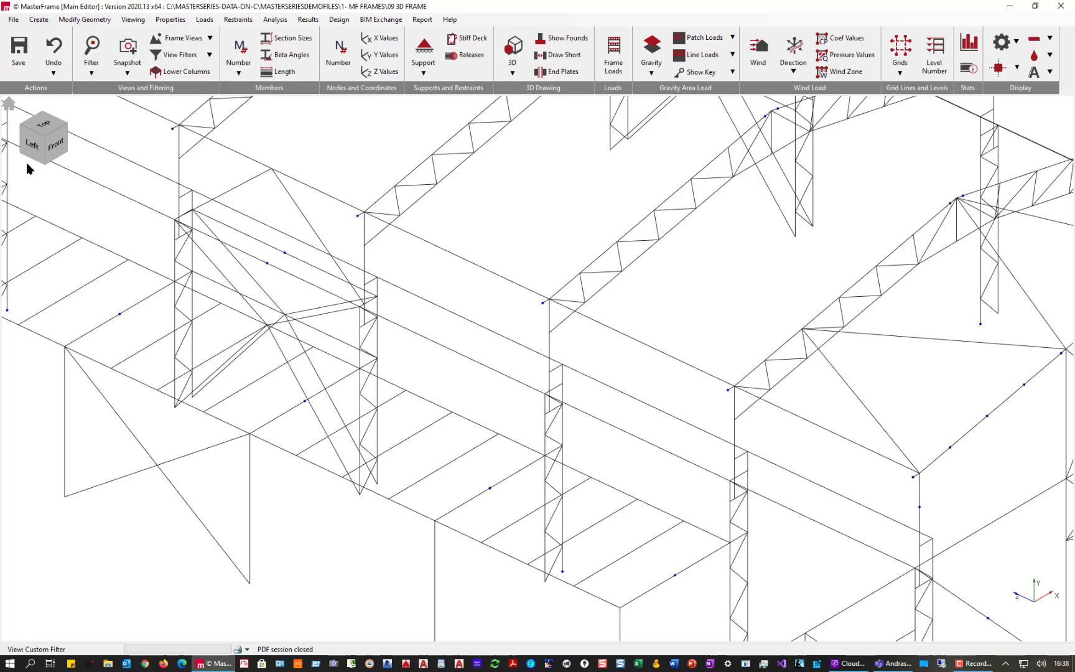
Filter the restored frame in Top view to only the ladder-like side bay, excluding the adjacent main-frame members.
click(44, 126)
scroll(360, 257, down, 5)
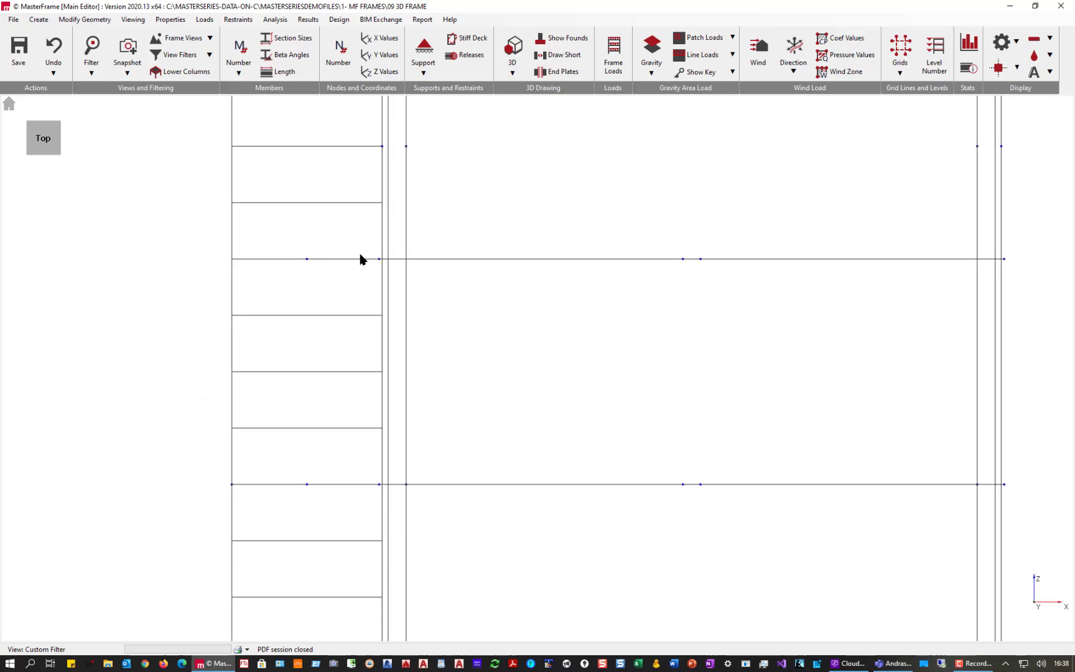
scroll(472, 293, down, 3)
middle_drag(420, 168, 452, 303)
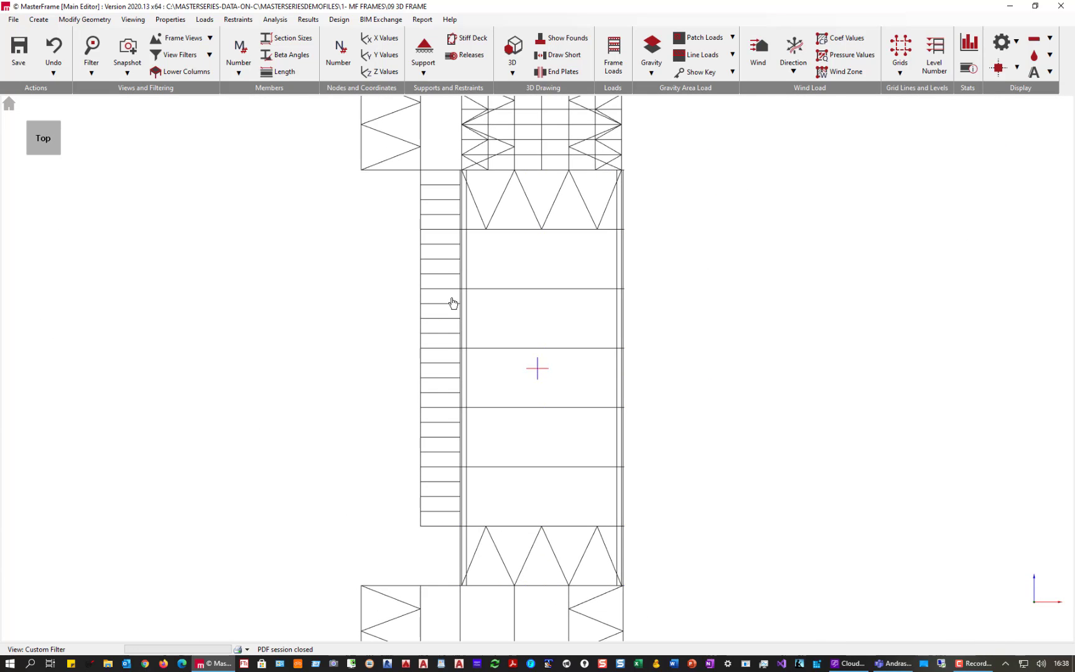
click(92, 44)
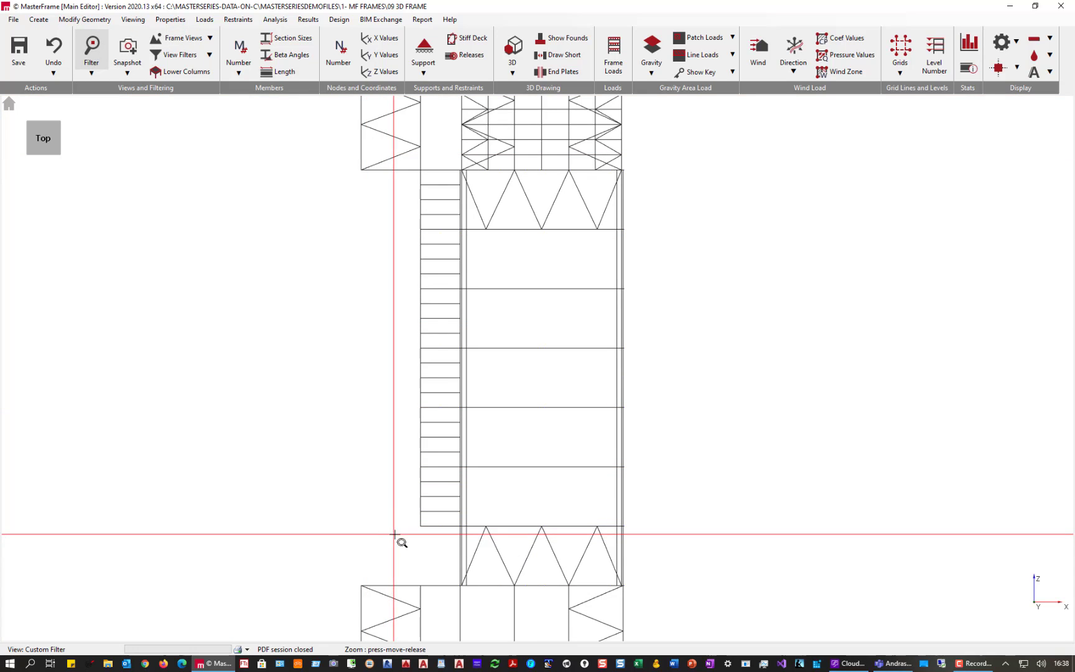
drag(393, 533, 461, 168)
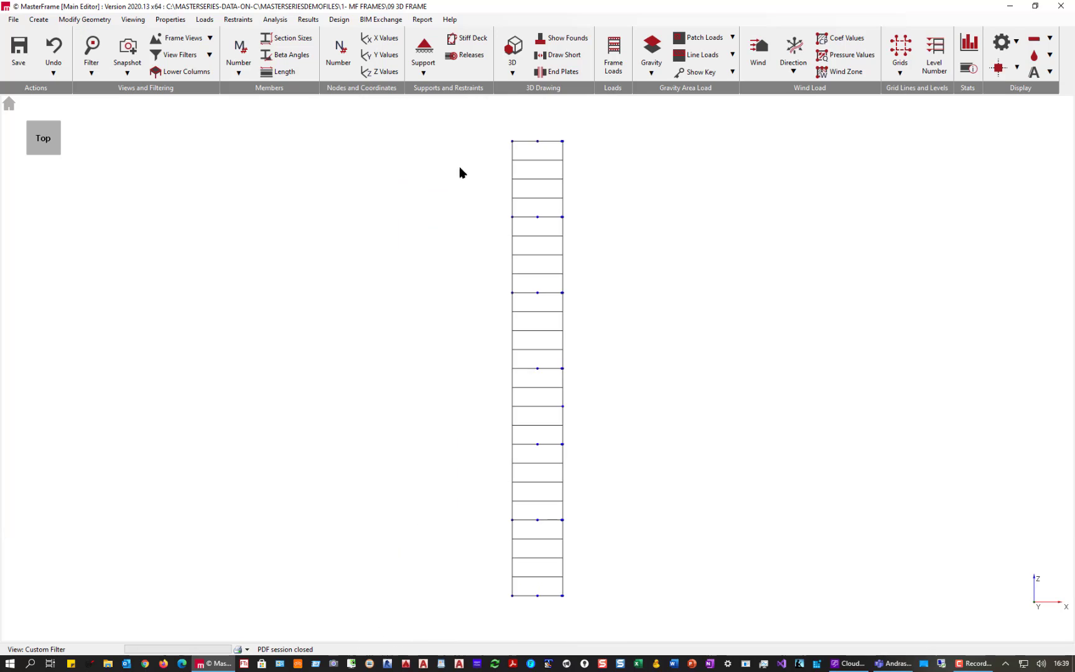
Filter the side bay in Front view to its columns and both horizontal beams, leaving out the stray node above, and view it in 3D.
click(43, 156)
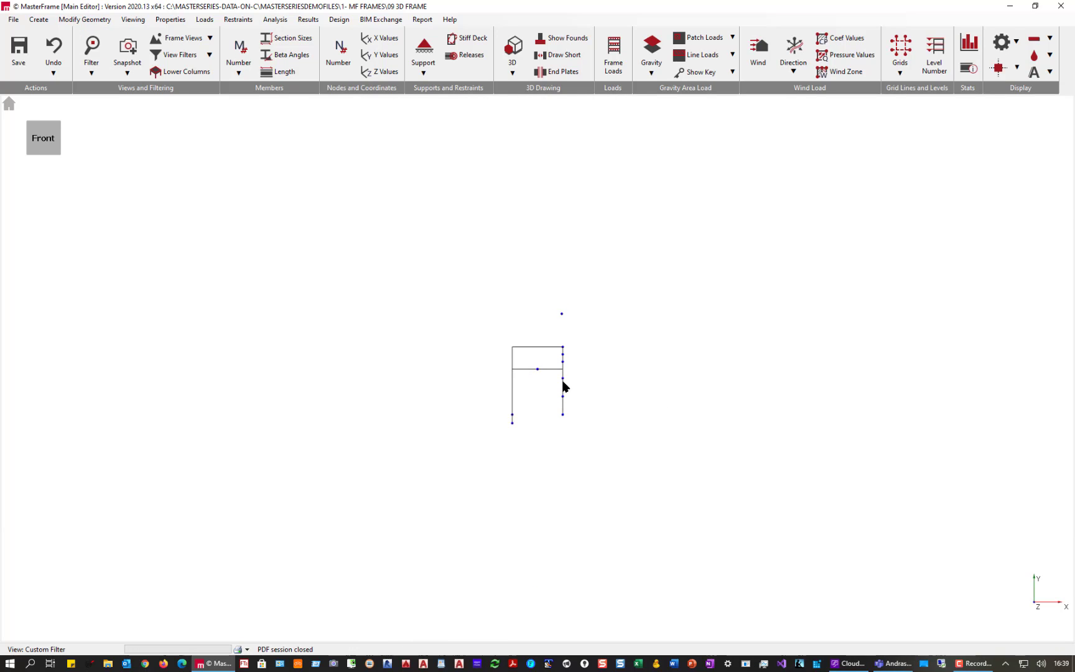
scroll(553, 383, up, 3)
scroll(550, 381, up, 1)
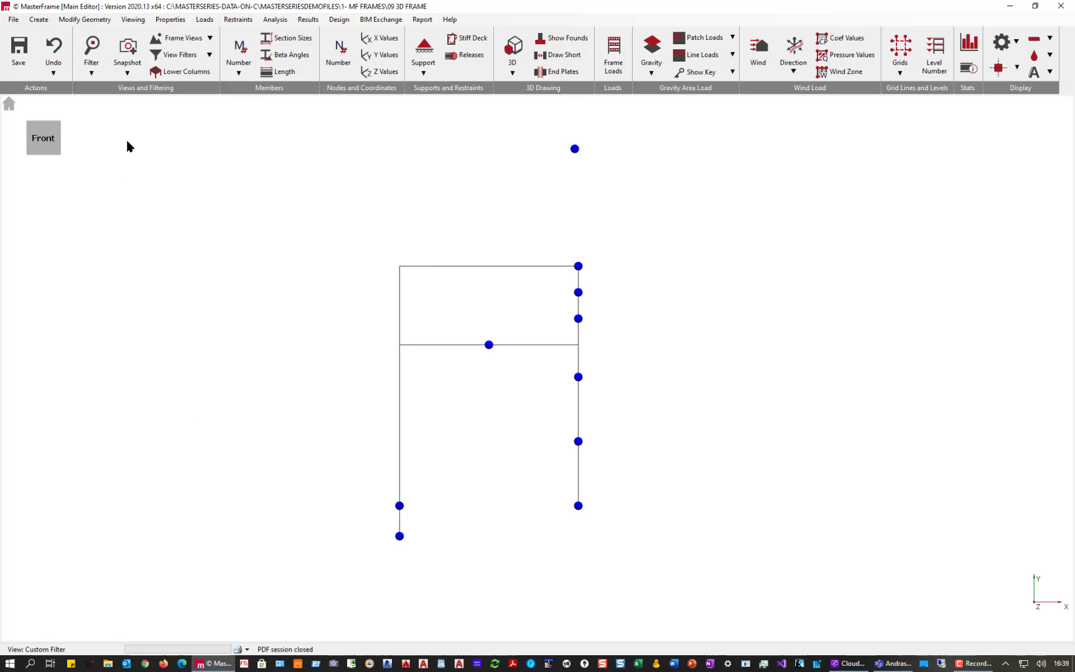
click(92, 43)
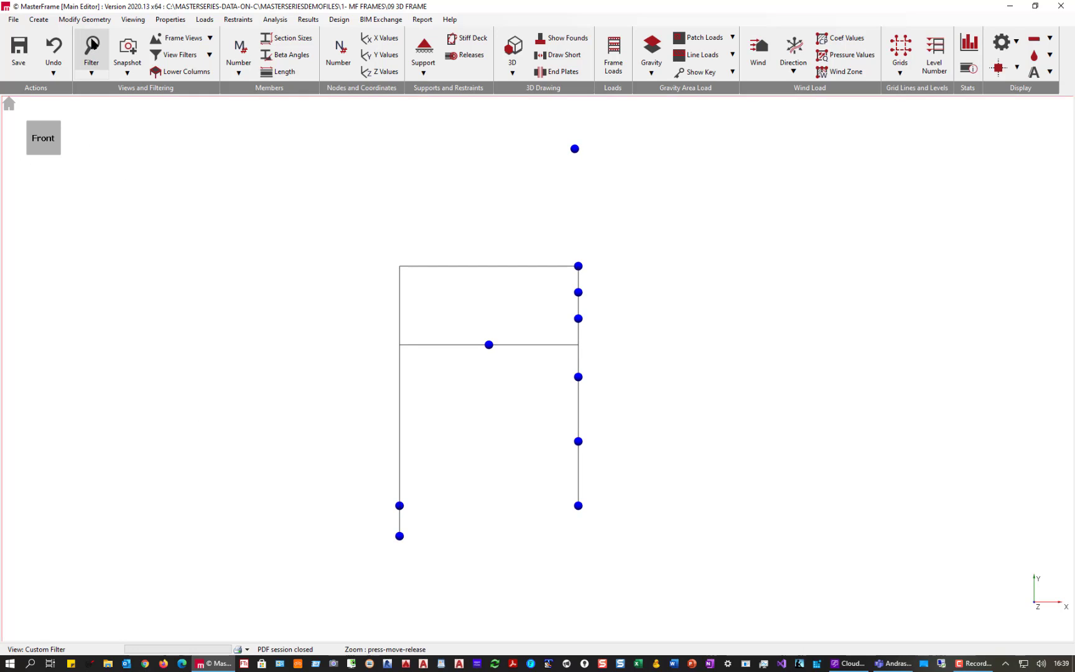
drag(375, 563, 592, 243)
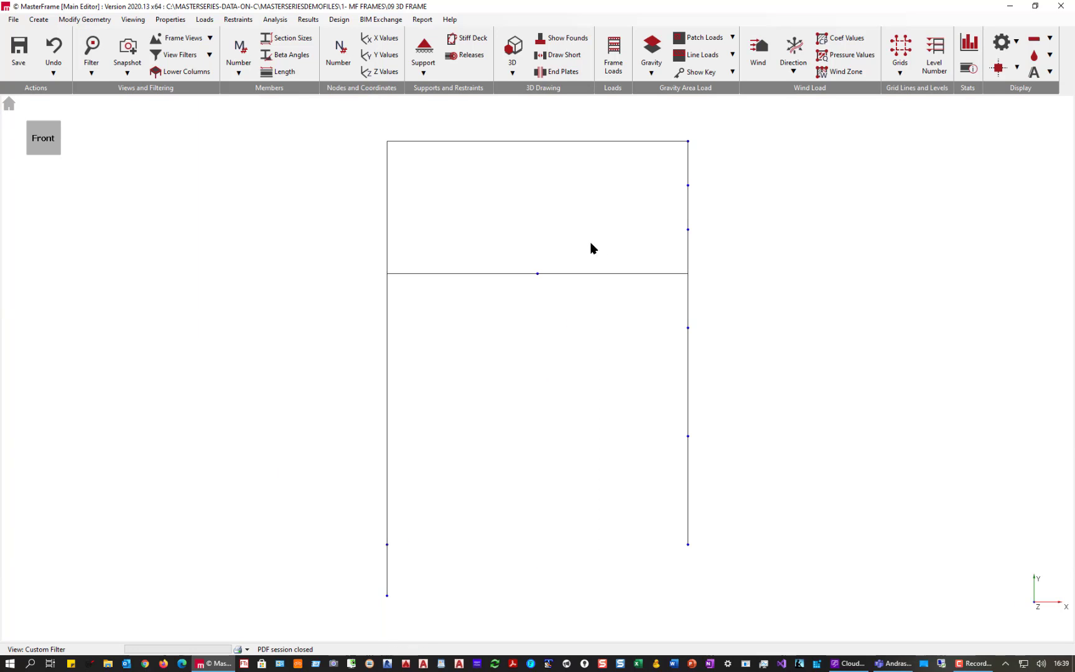
click(58, 127)
scroll(473, 268, down, 4)
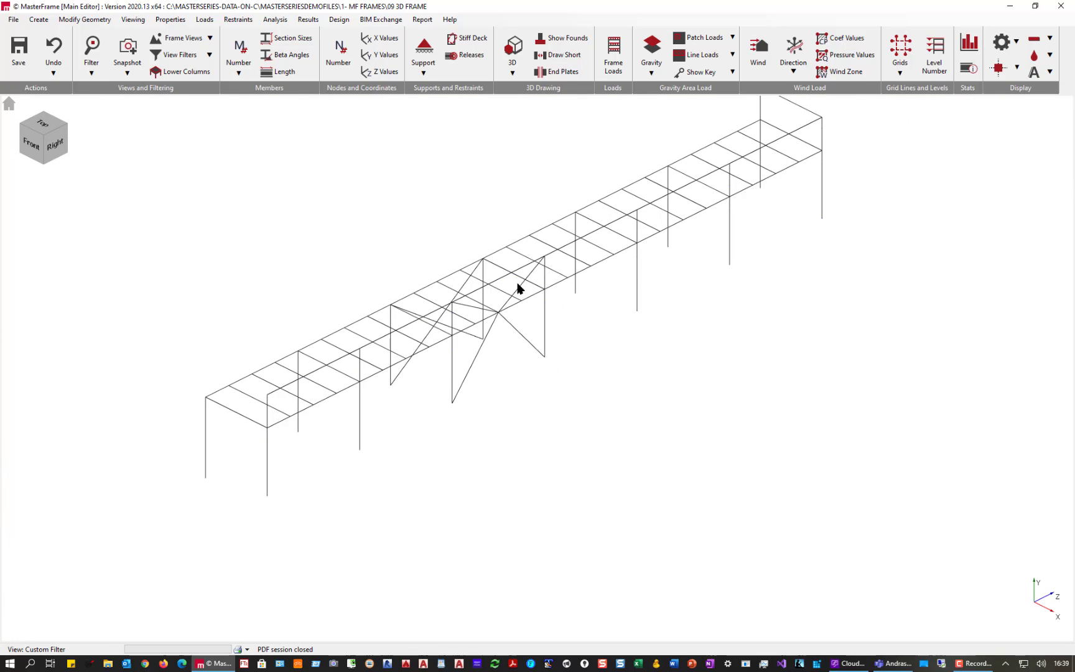
middle_drag(521, 192, 535, 311)
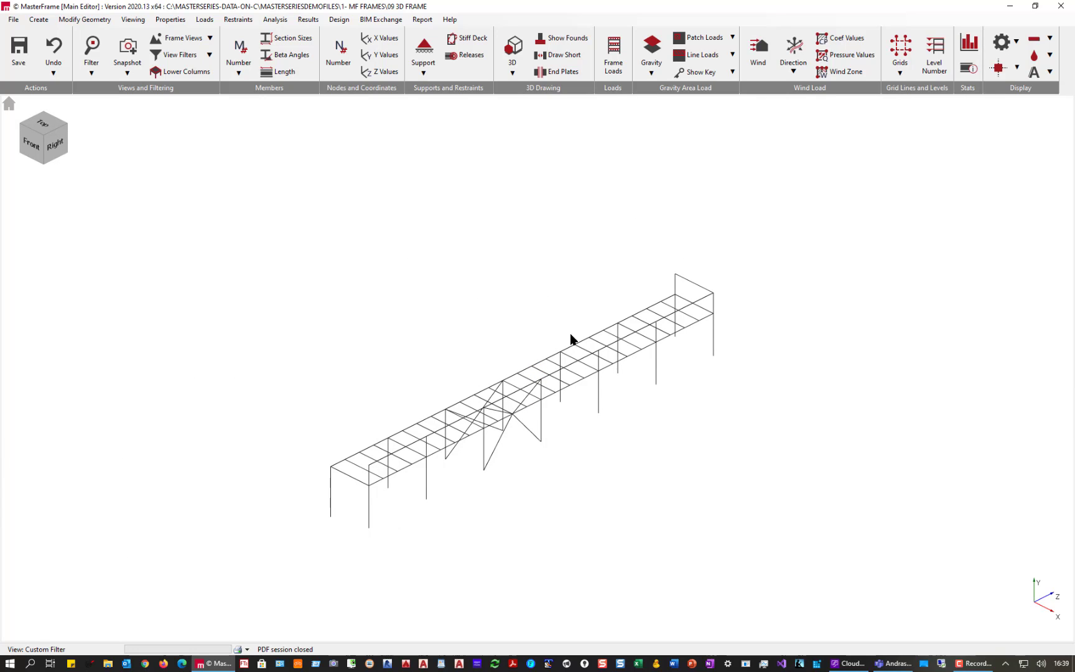
Filter the bay in Front view to the lower beam and the columns beneath it, excluding the upper beam, and show it in 3D.
click(32, 147)
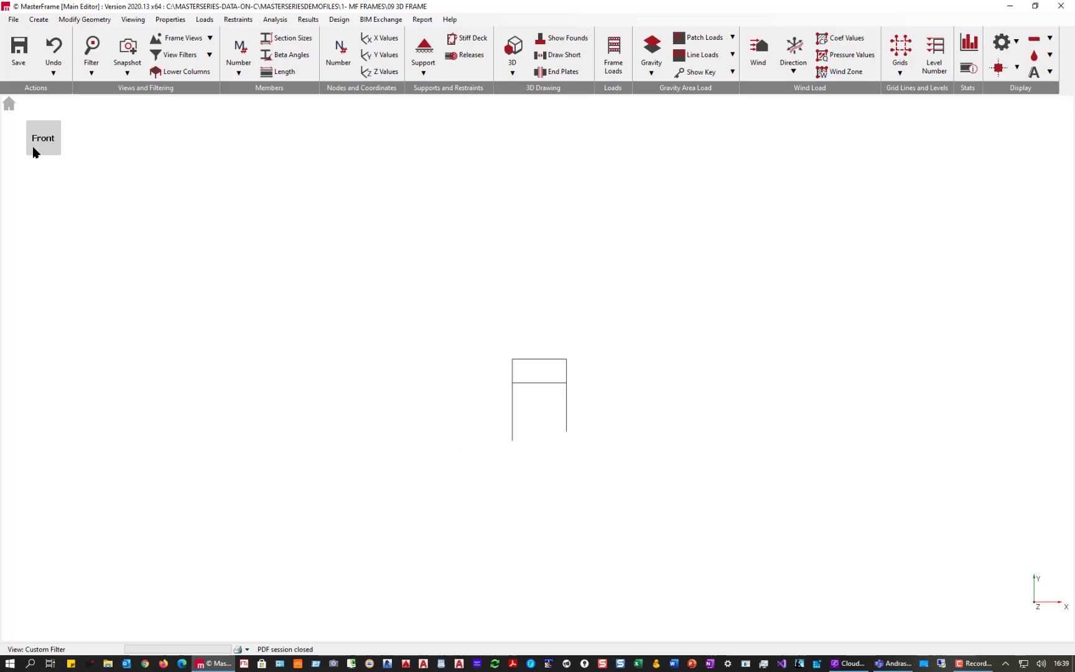
click(91, 52)
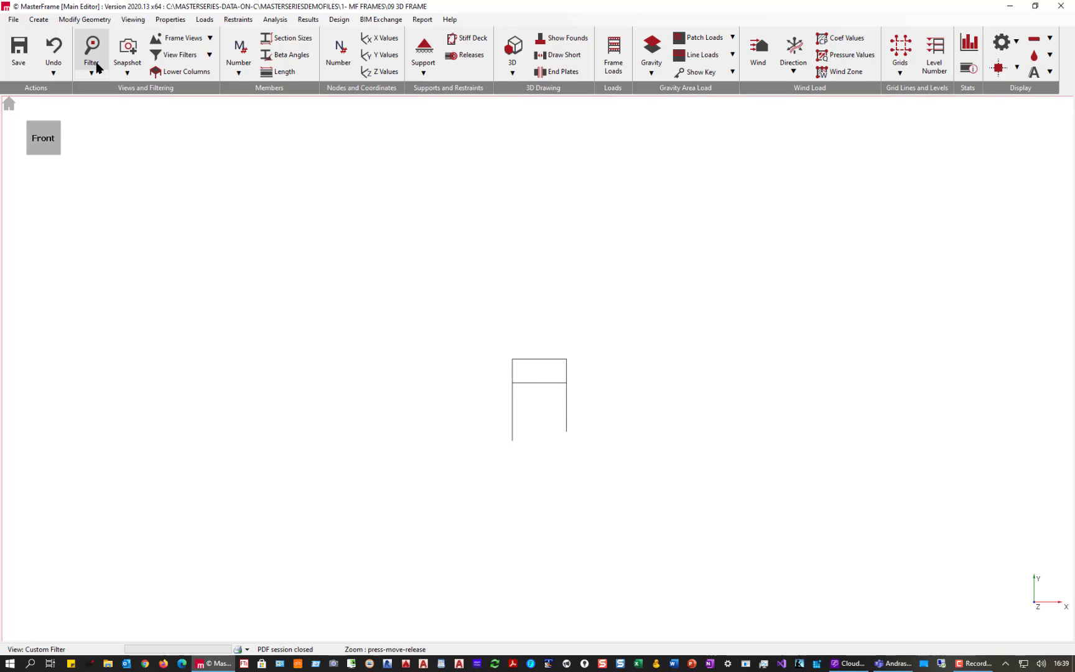
drag(478, 460, 579, 379)
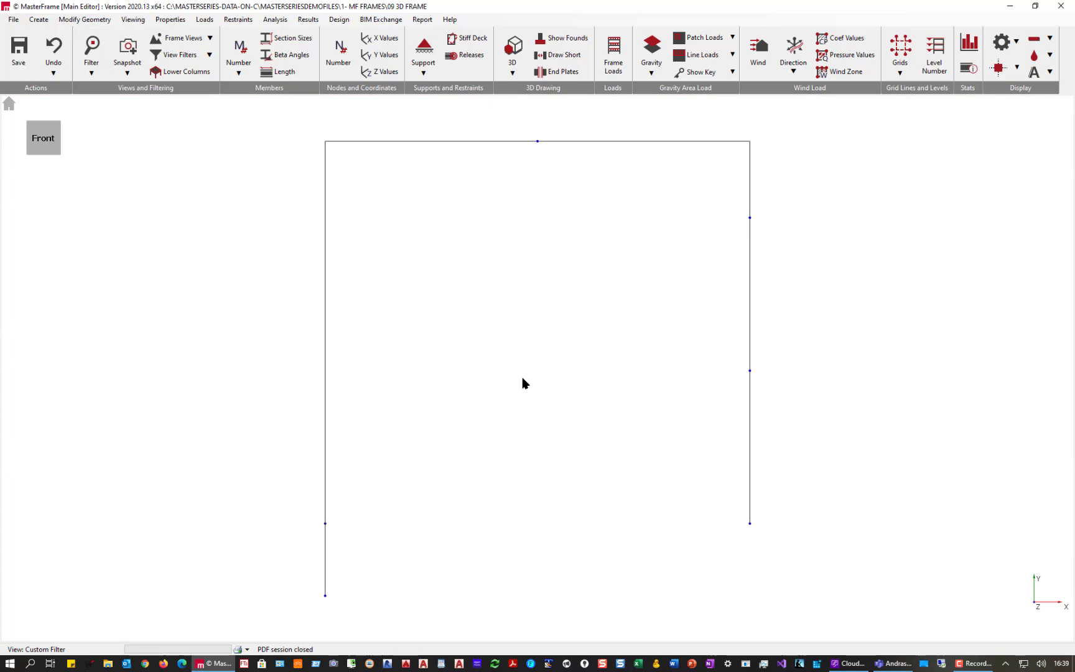
click(58, 127)
scroll(446, 246, down, 8)
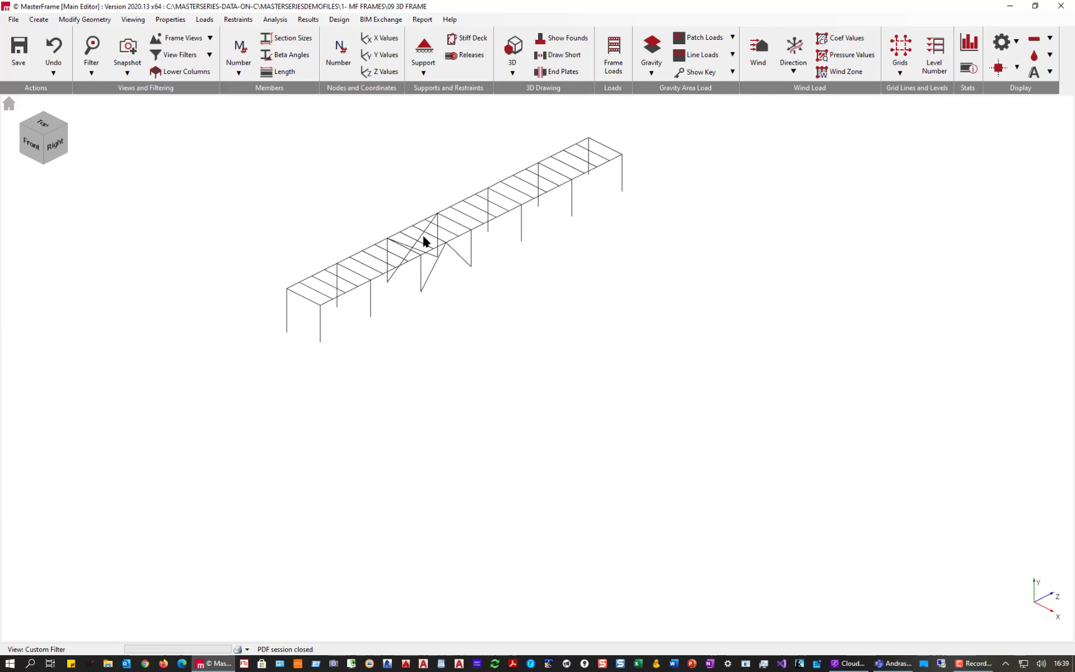
middle_drag(528, 185, 634, 330)
scroll(630, 329, up, 5)
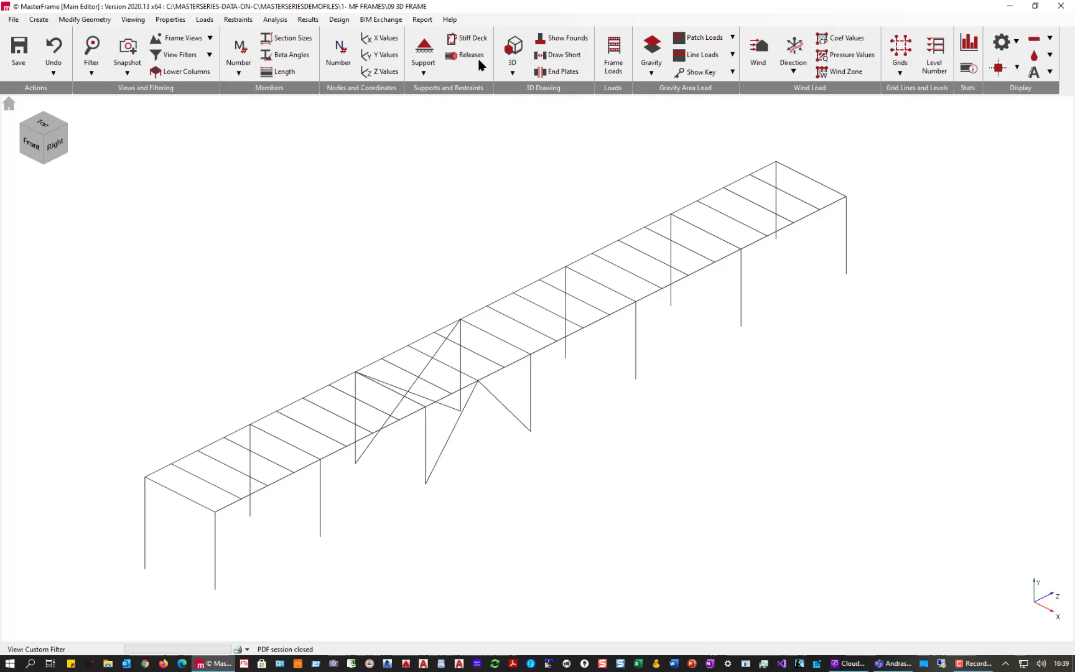
Turn on 3D drawing for the isolated side bay and colour its members by section.
click(511, 49)
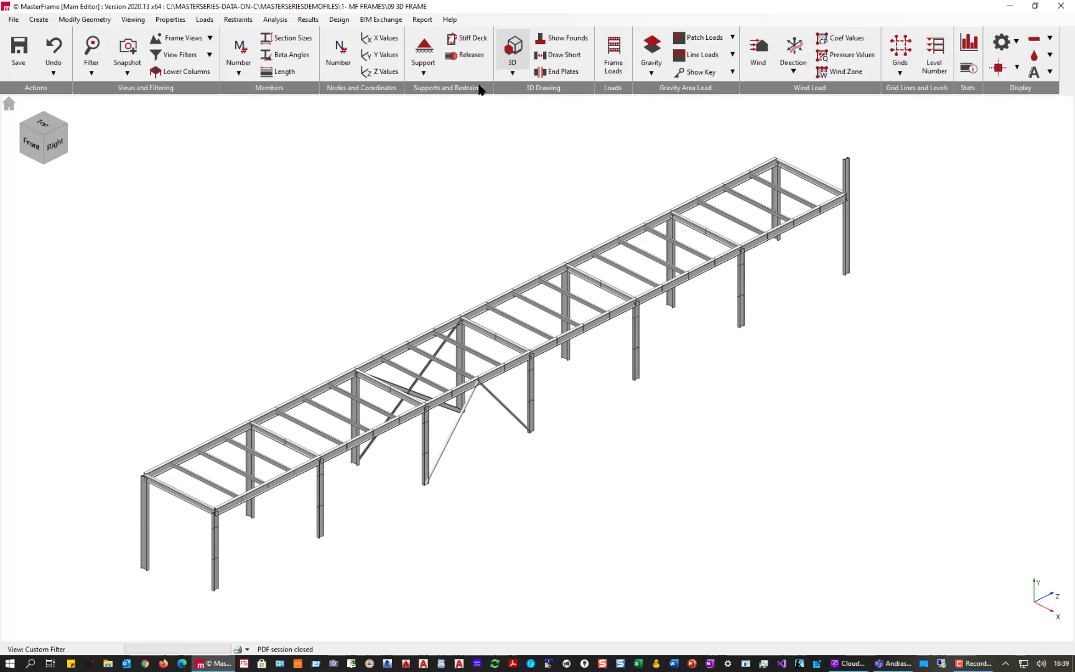
click(514, 74)
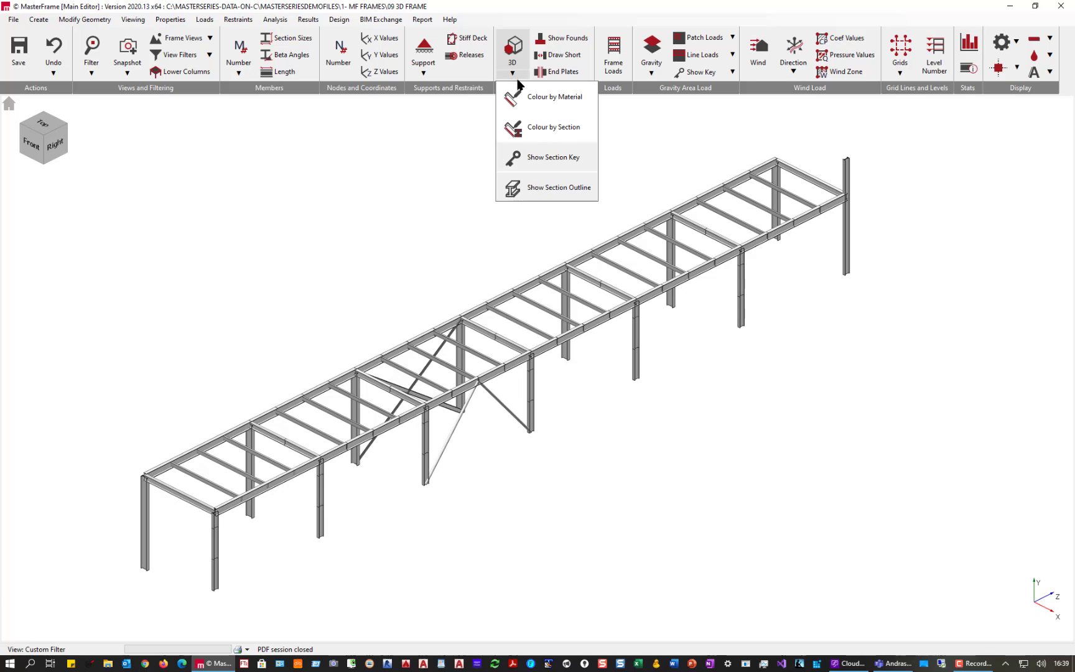
click(541, 128)
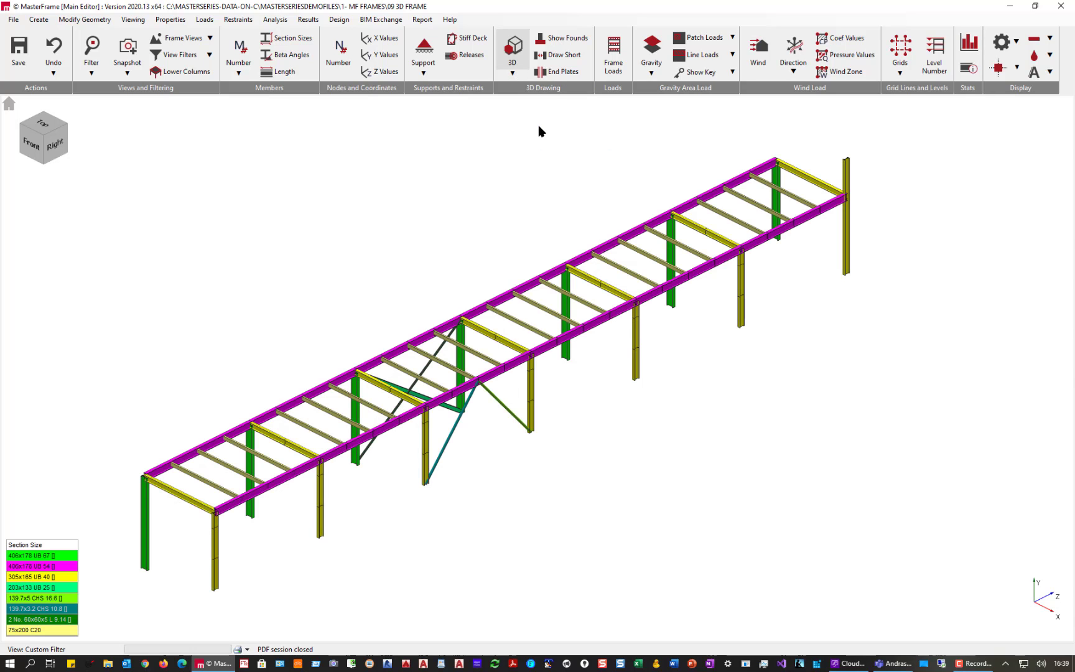
Colour the side bay members by material instead of by section, and turn on short member drawing.
click(512, 73)
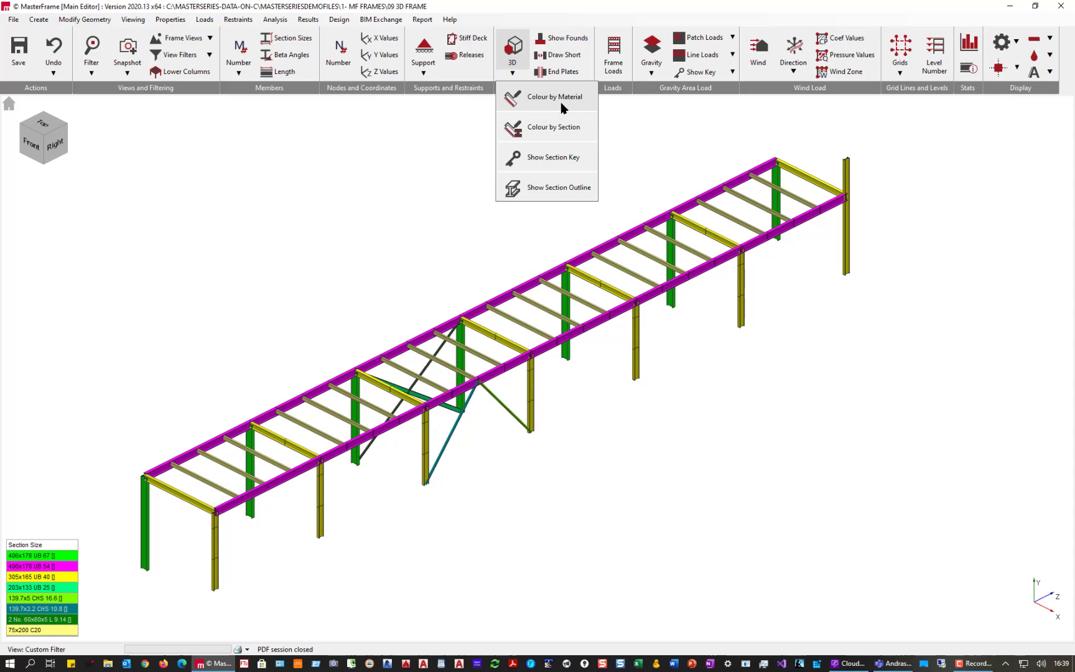
click(560, 104)
click(513, 73)
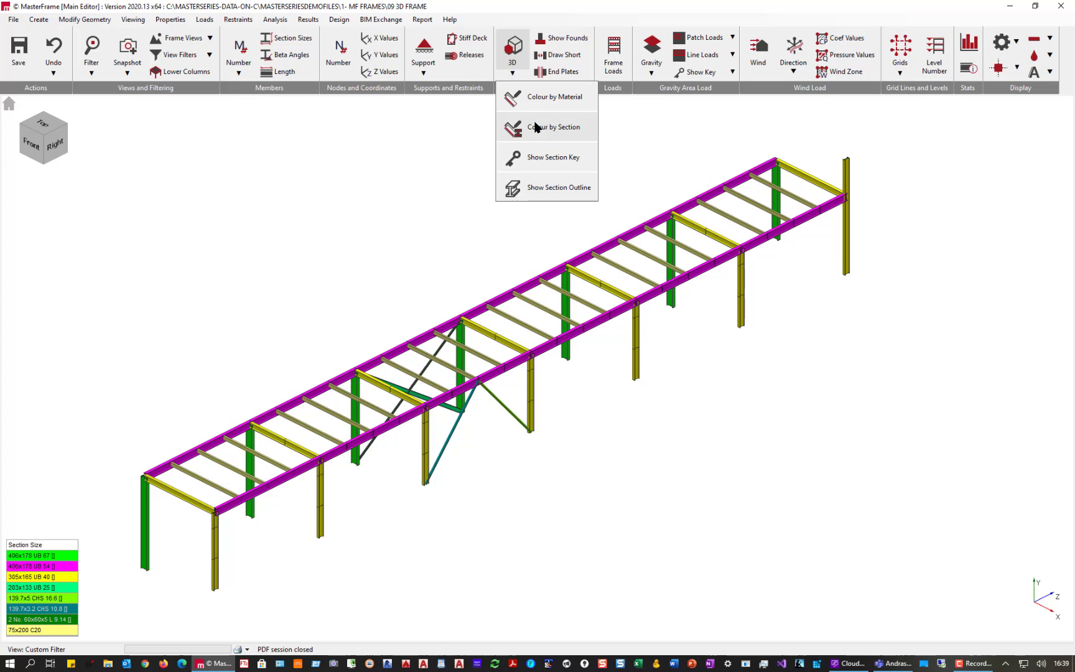
click(536, 127)
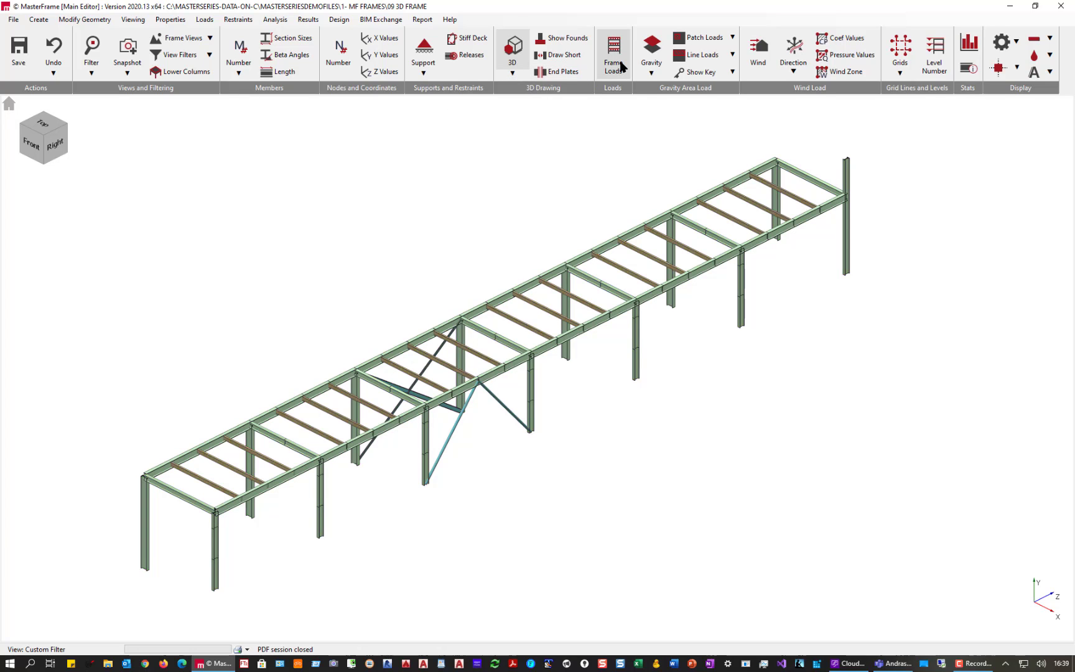
click(562, 55)
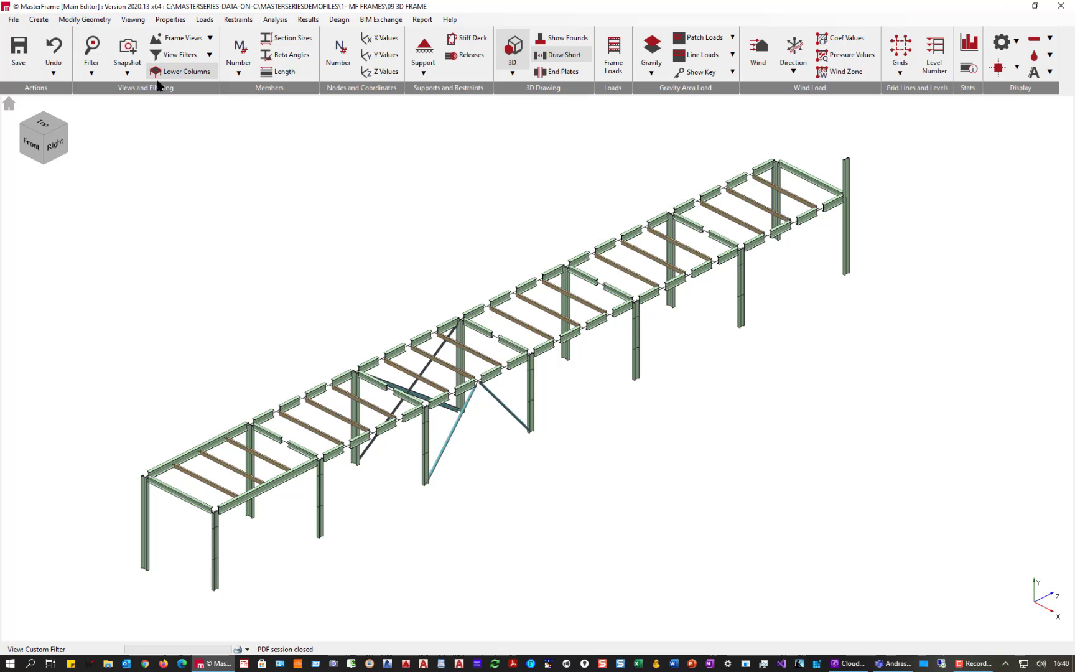
Save the current side bay display as a snapshot named Fred.
click(128, 49)
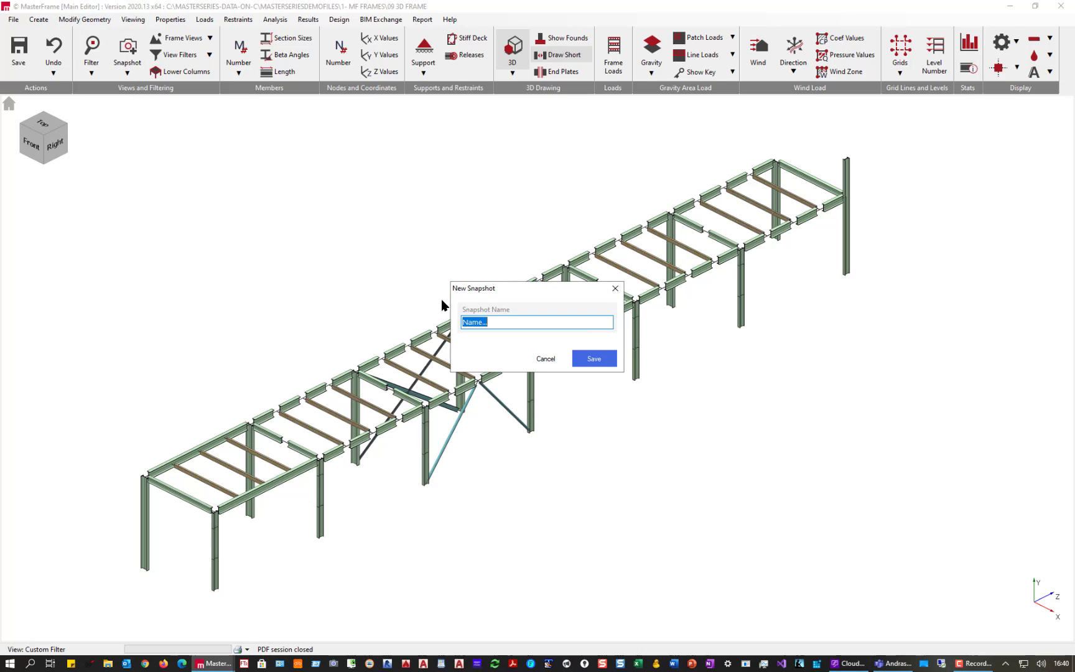
text(Fred)
click(594, 359)
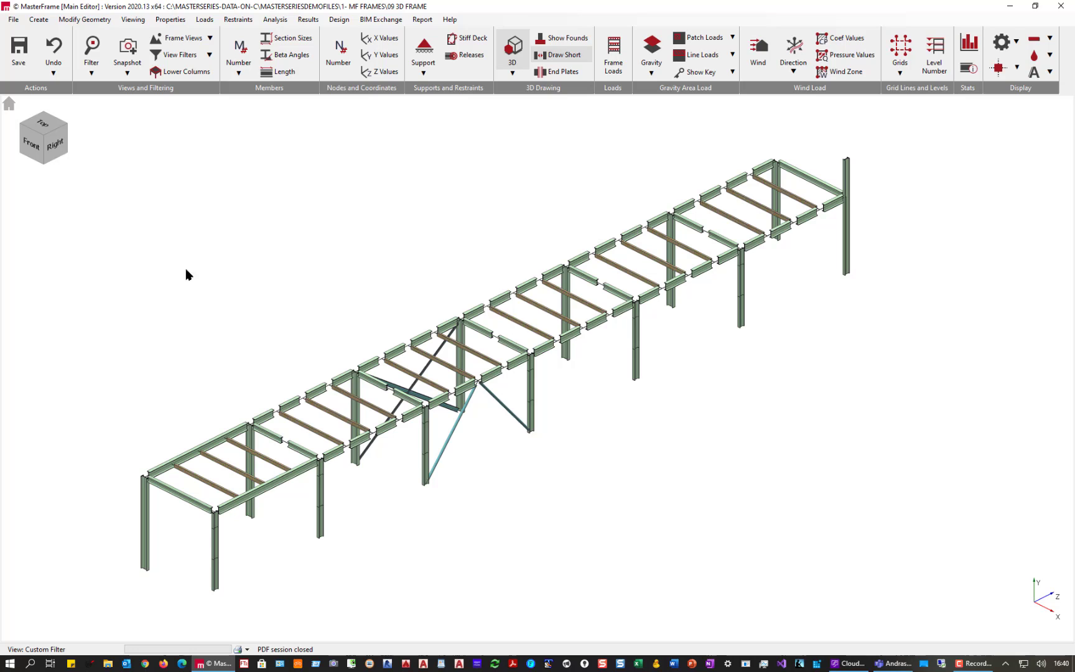
Add a new frame view named Fred and set its extents by boxing the whole isolated side bay.
click(135, 22)
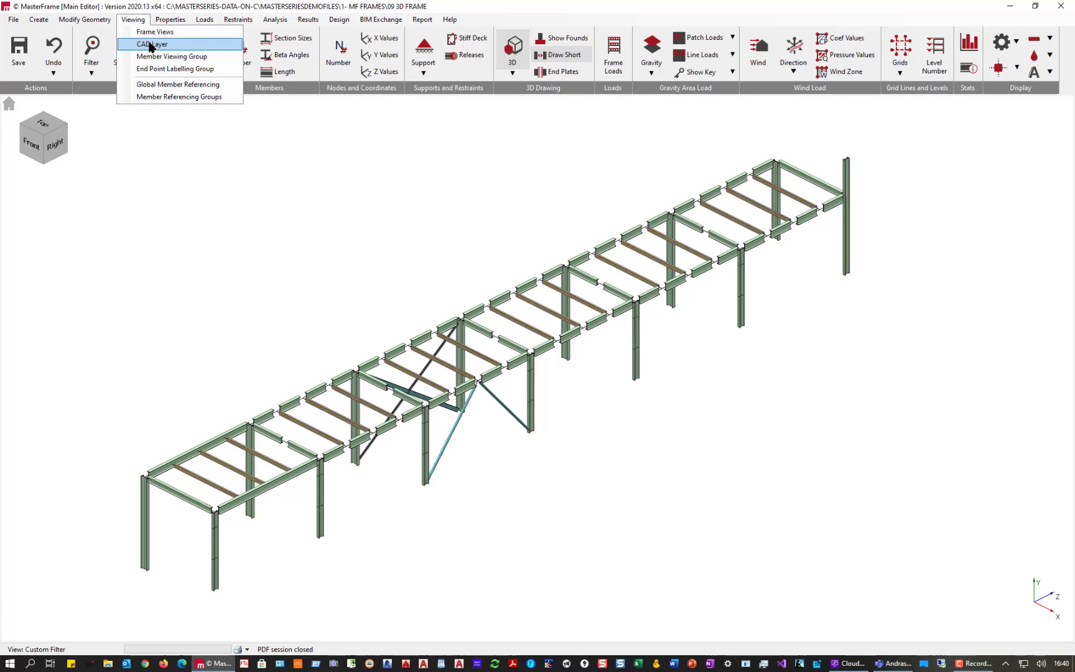
click(149, 32)
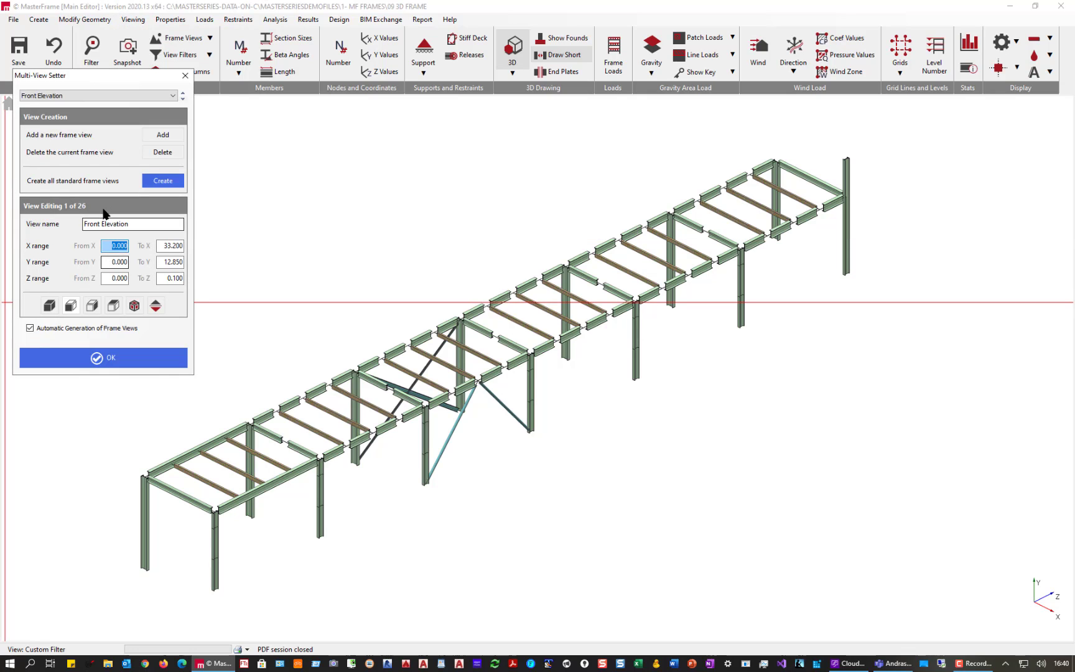
click(165, 135)
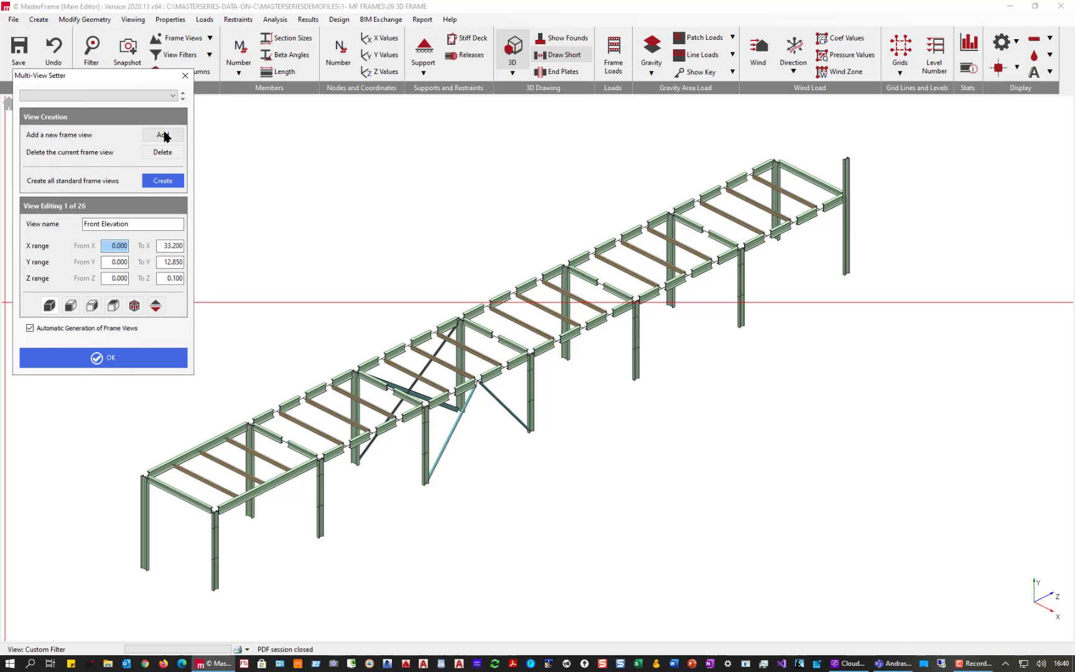
click(106, 226)
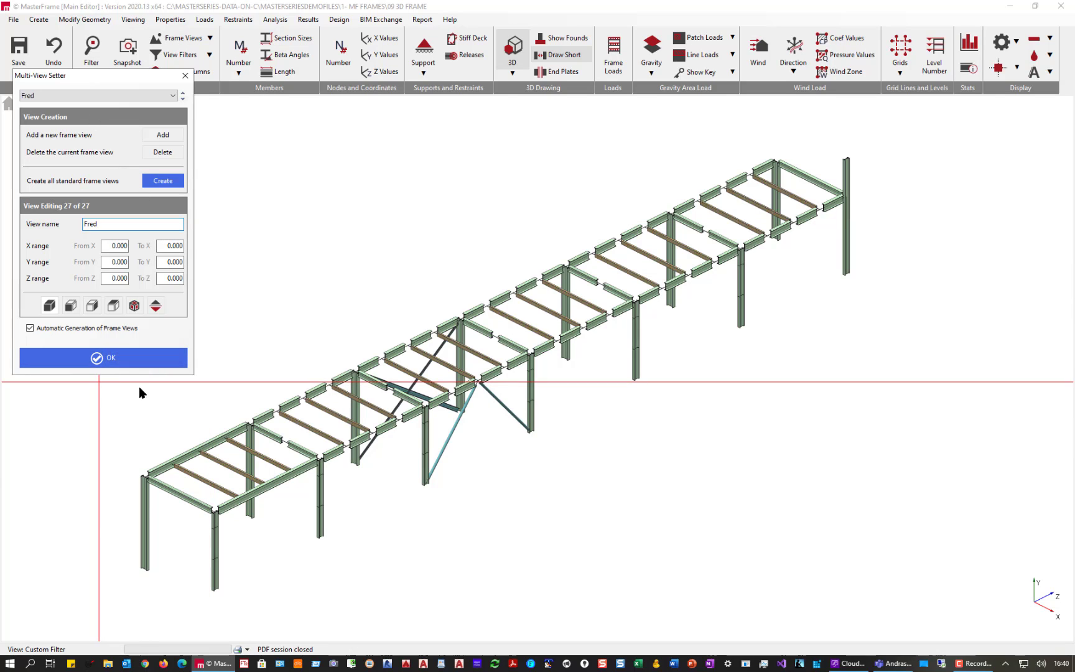
drag(99, 601, 933, 128)
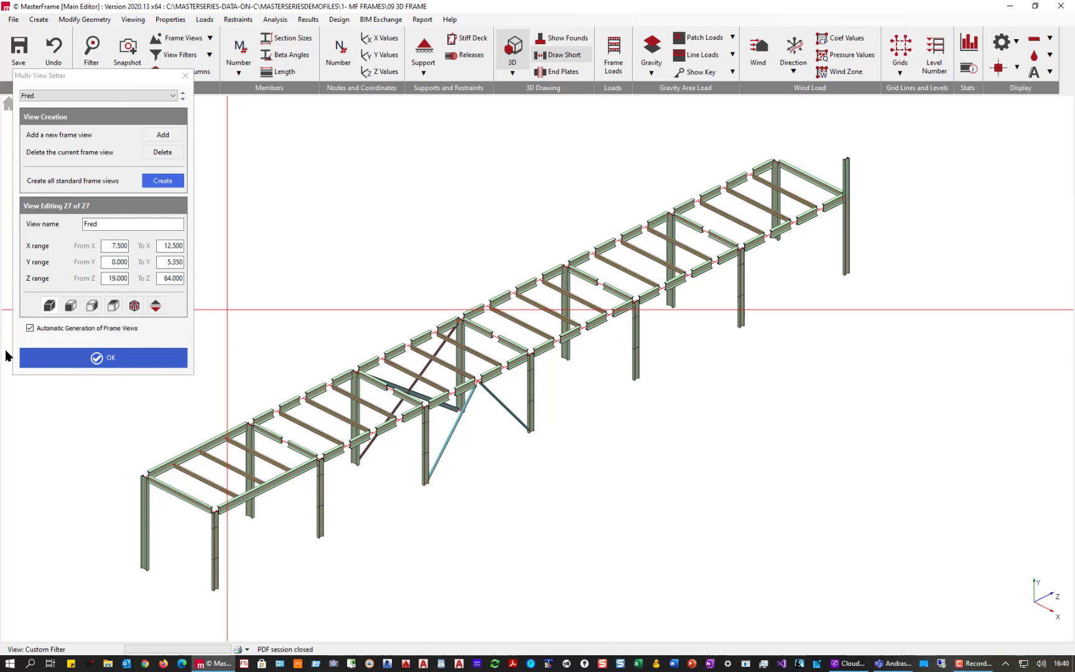
click(99, 357)
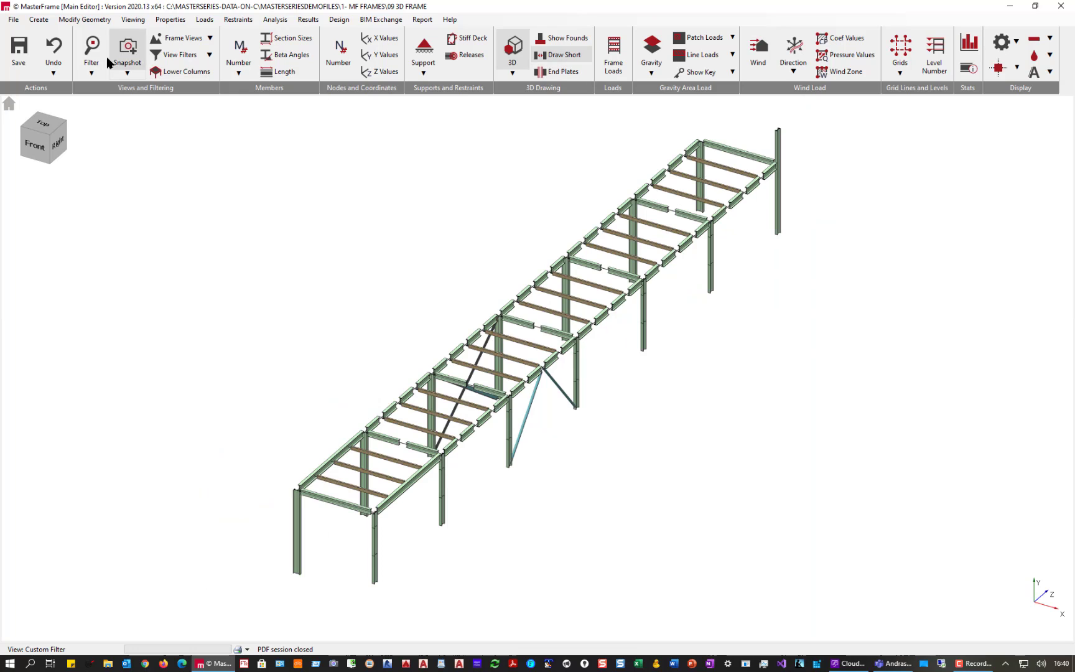
Restore the full frame view and turn off short member drawing and 3D drawing.
click(9, 104)
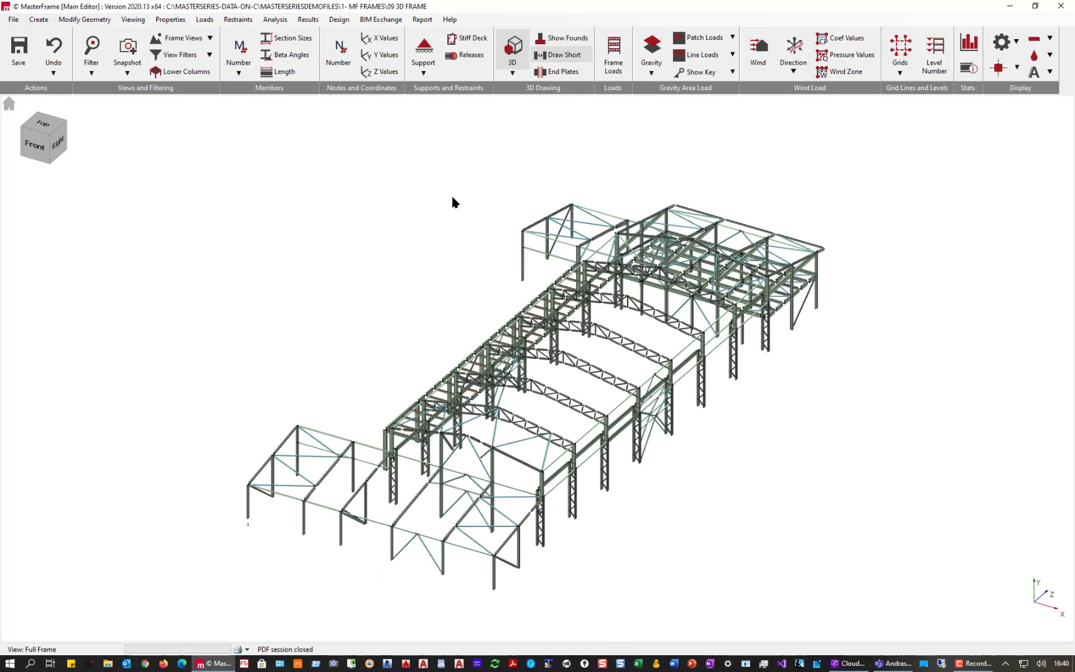
click(560, 54)
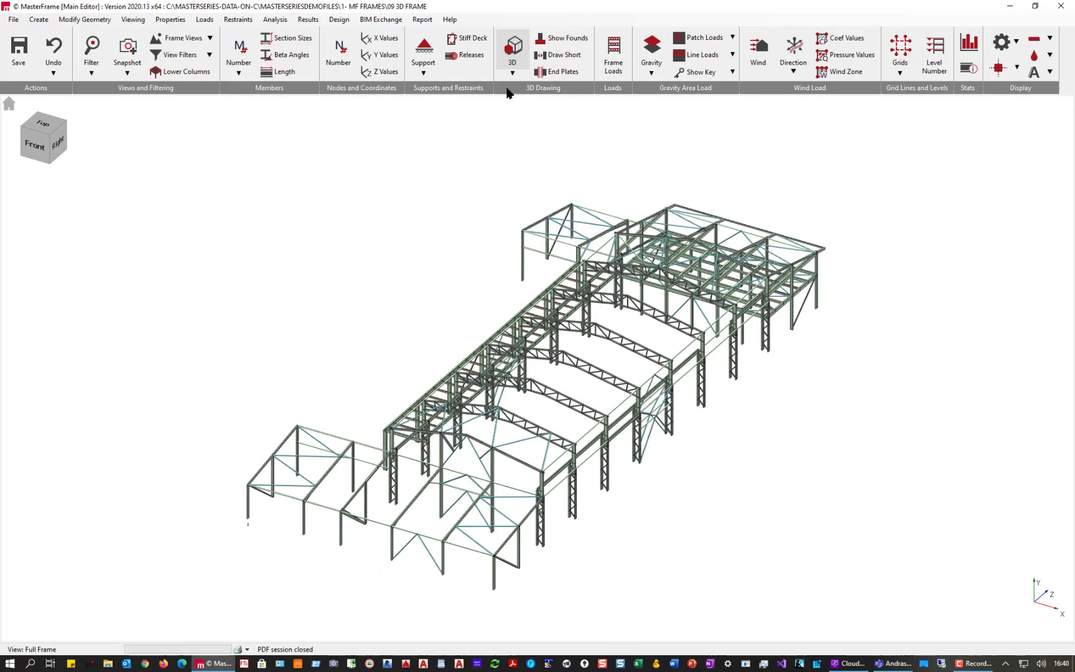
click(511, 56)
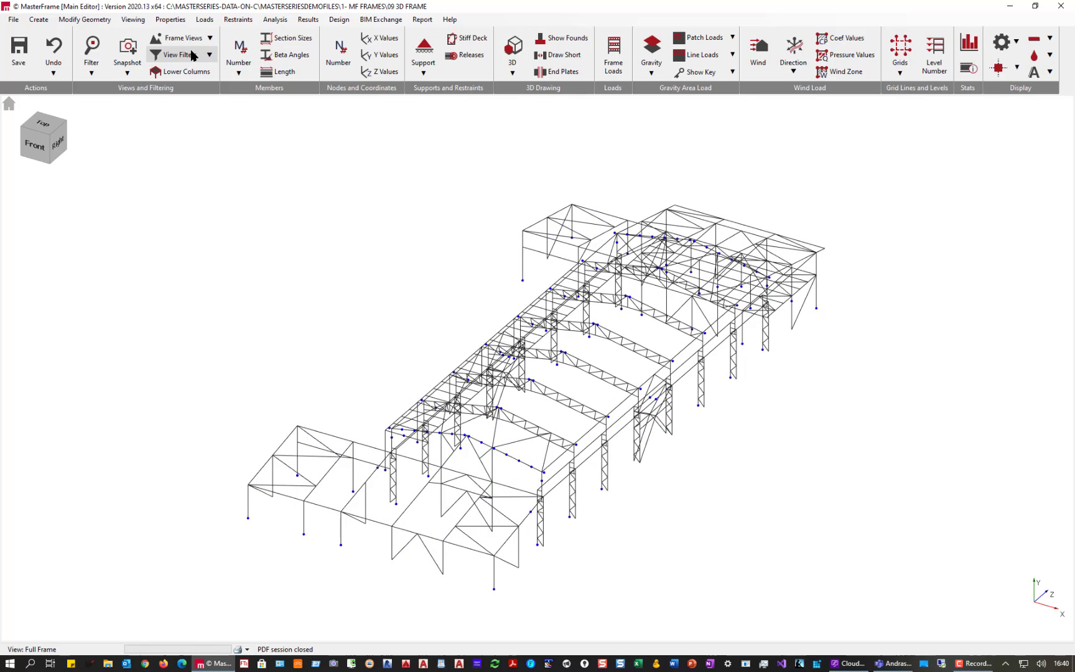
Recall the saved frame view Fred to show only the side bay.
click(208, 39)
scroll(177, 138, down, 4)
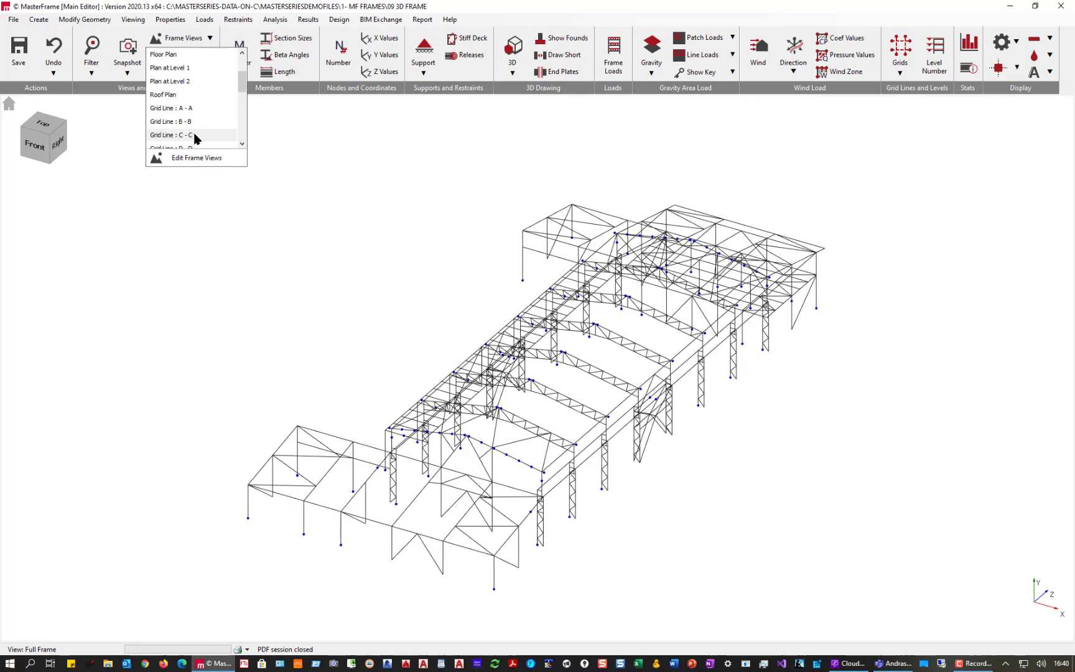
click(166, 130)
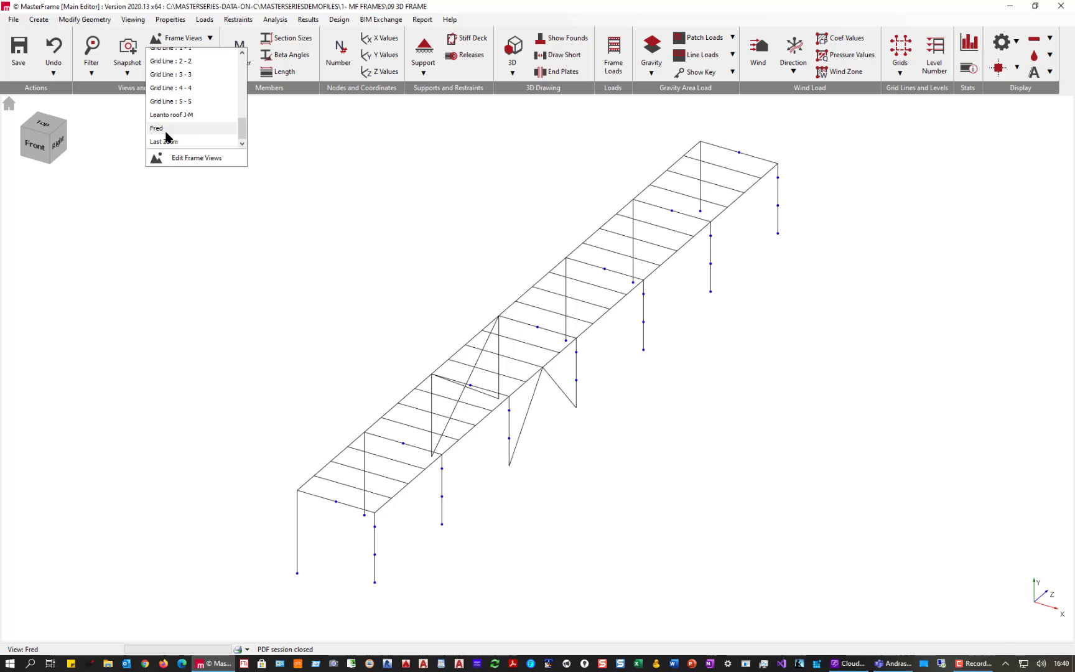
click(184, 130)
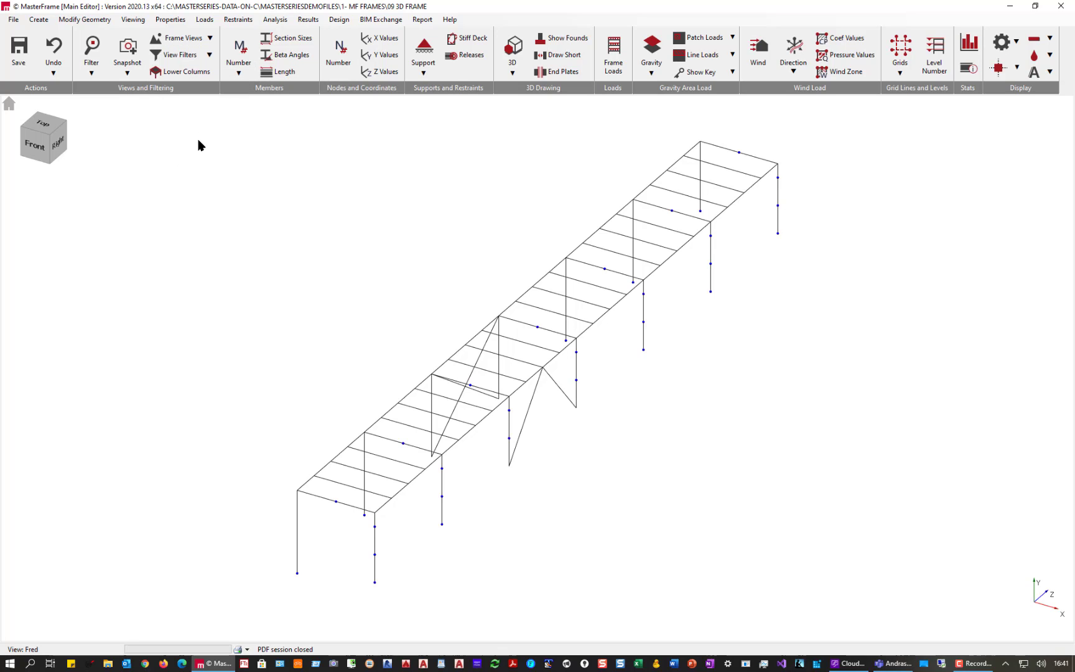
Return to the full frame view and recall the saved snapshot Fred to bring back the side bay display.
click(8, 104)
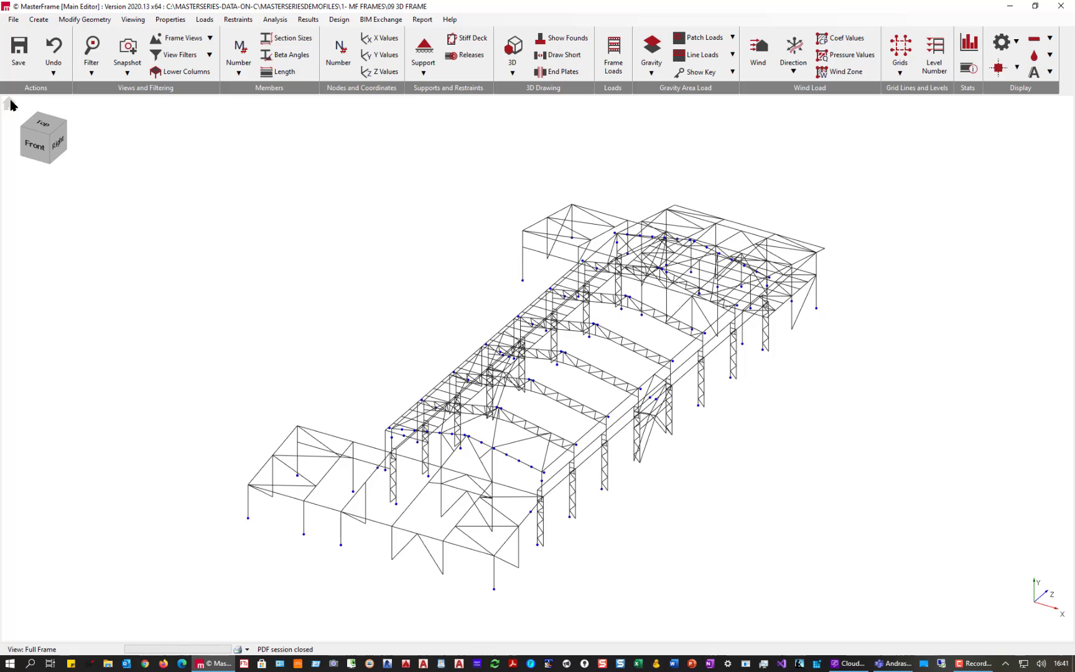
click(128, 73)
click(156, 129)
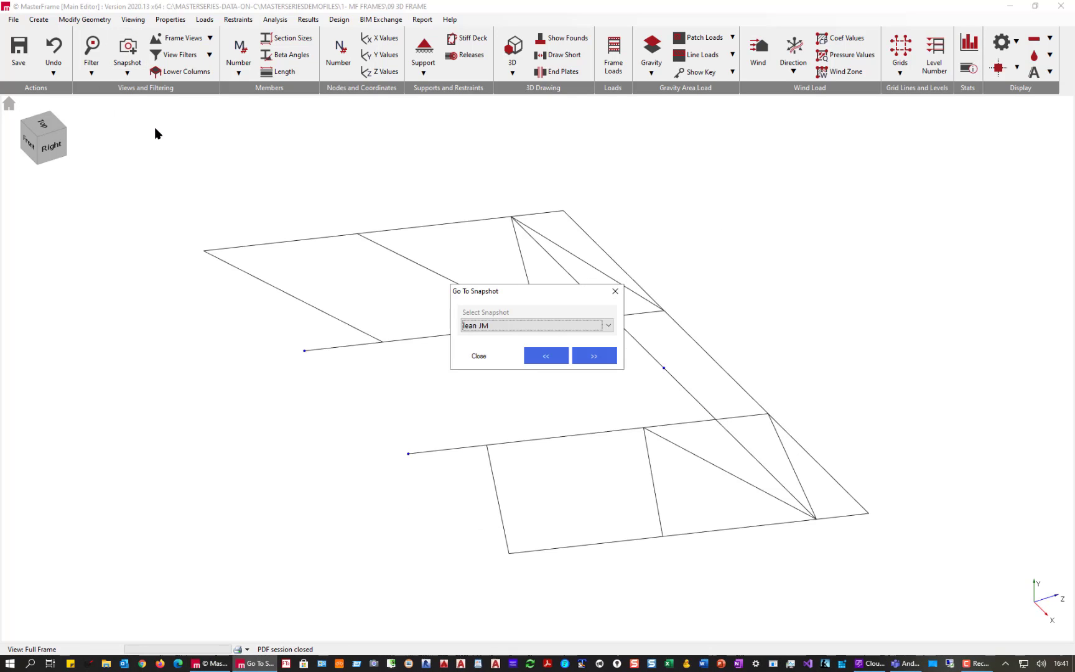
click(608, 325)
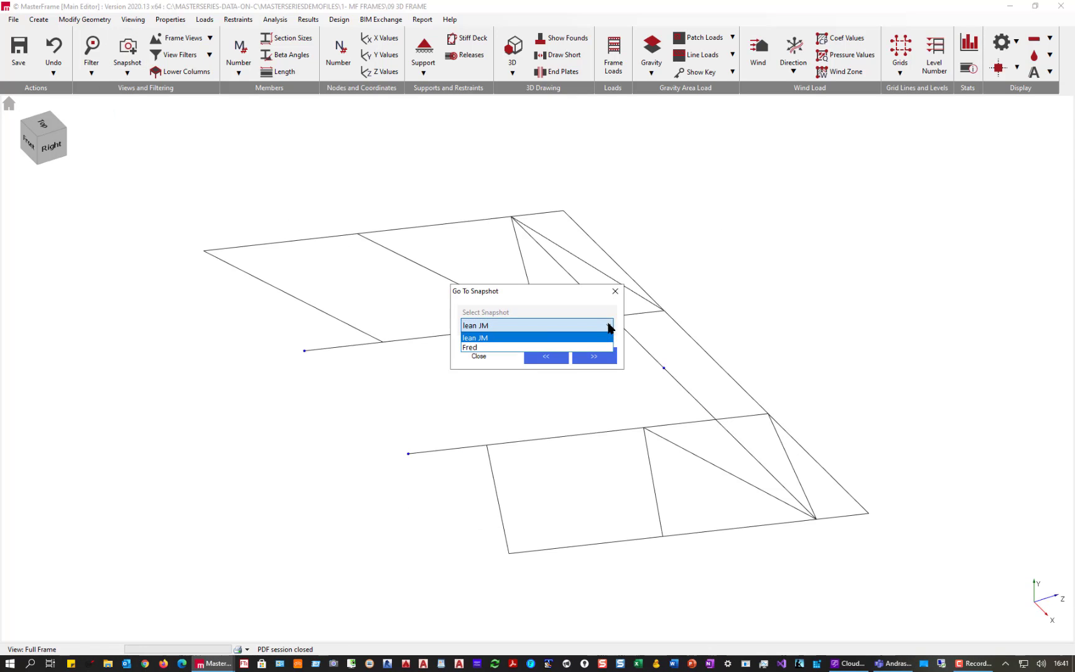
click(483, 348)
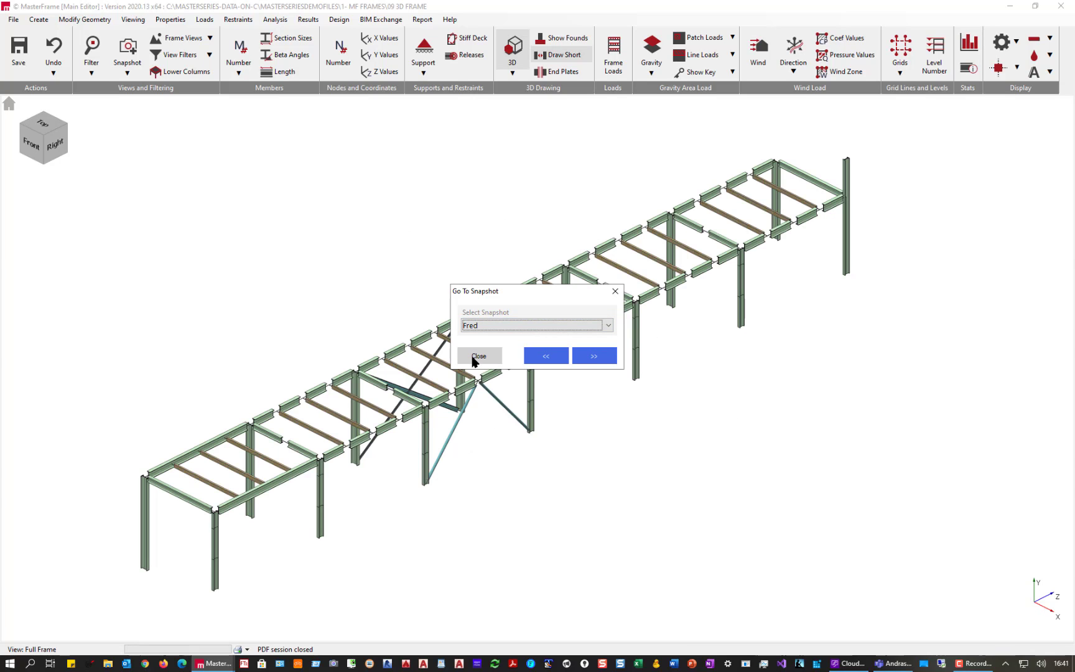
click(478, 356)
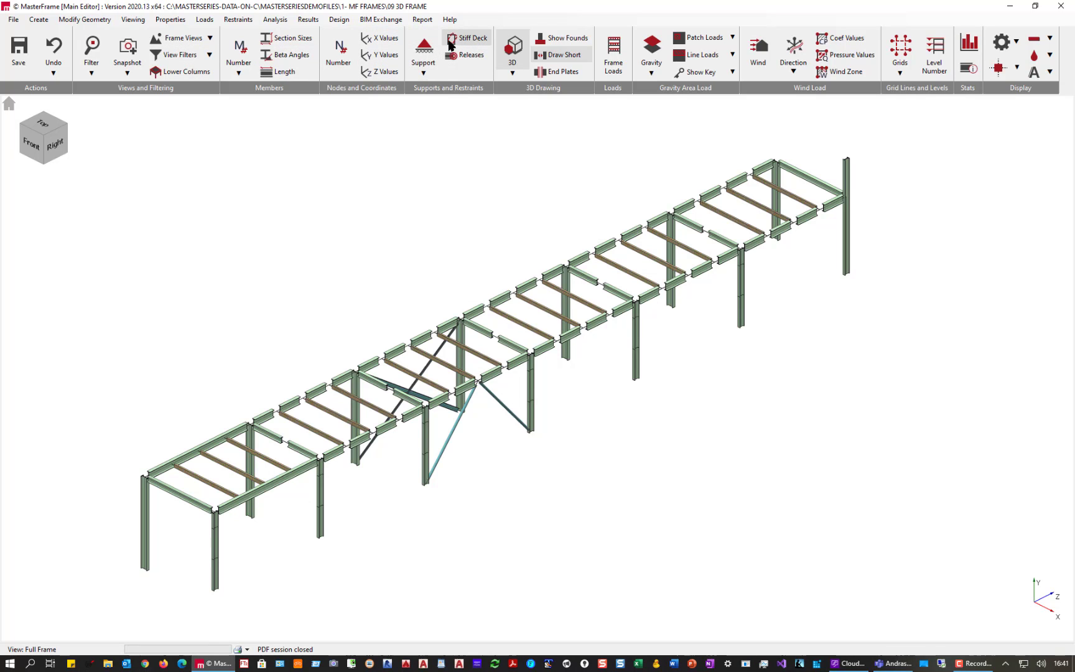
Label the side bay members with their section sizes and colour them by section instead of by material, drawn in 3D.
click(290, 41)
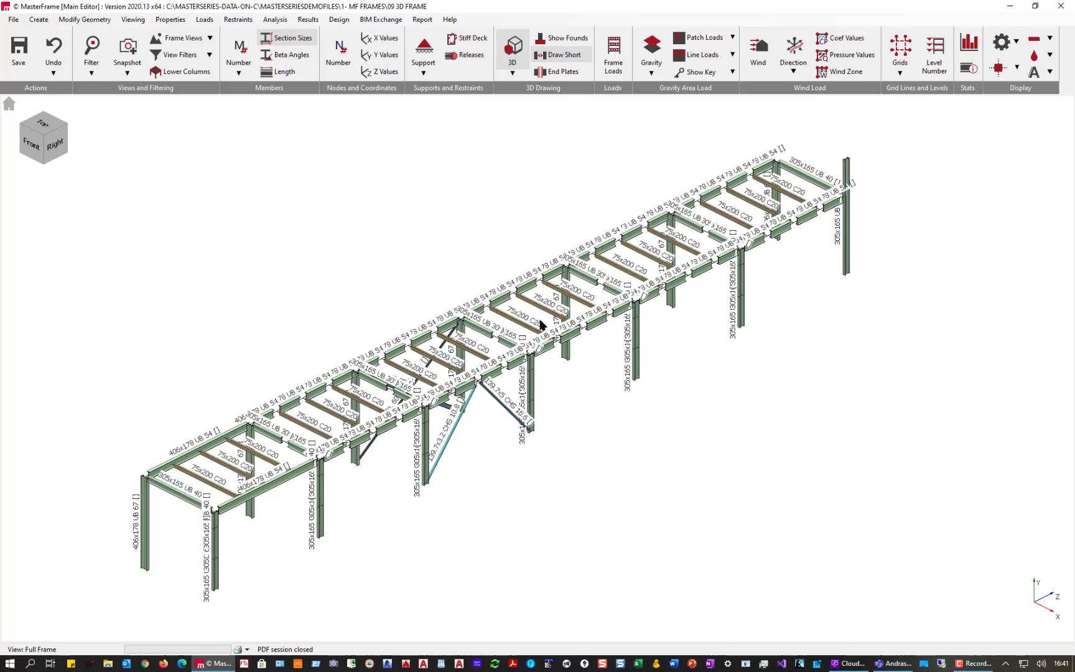
click(513, 74)
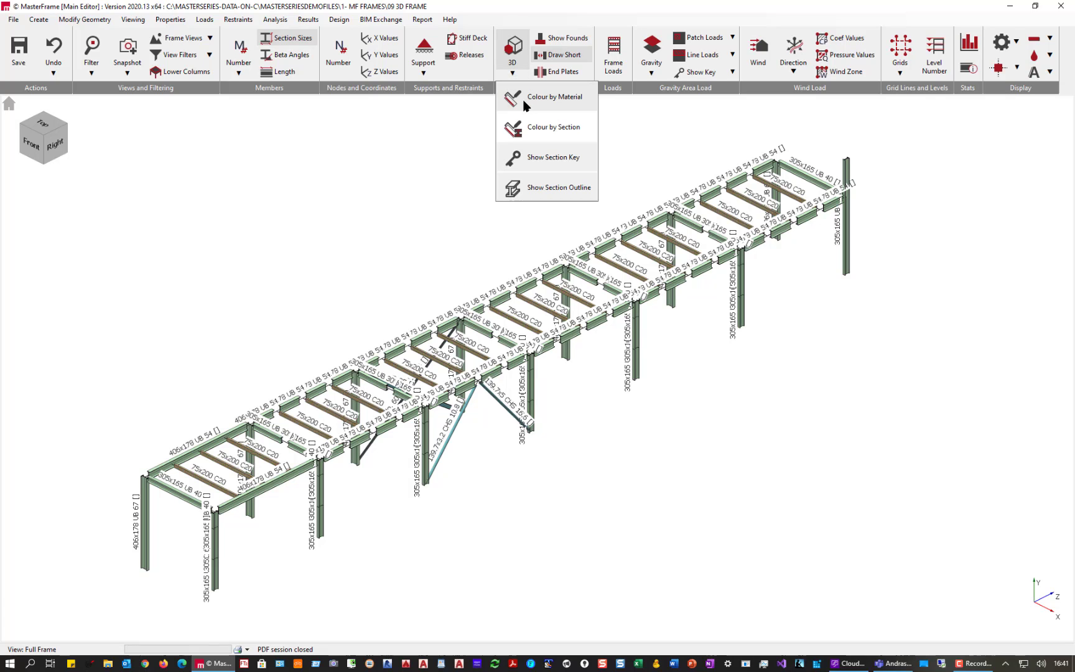
click(545, 97)
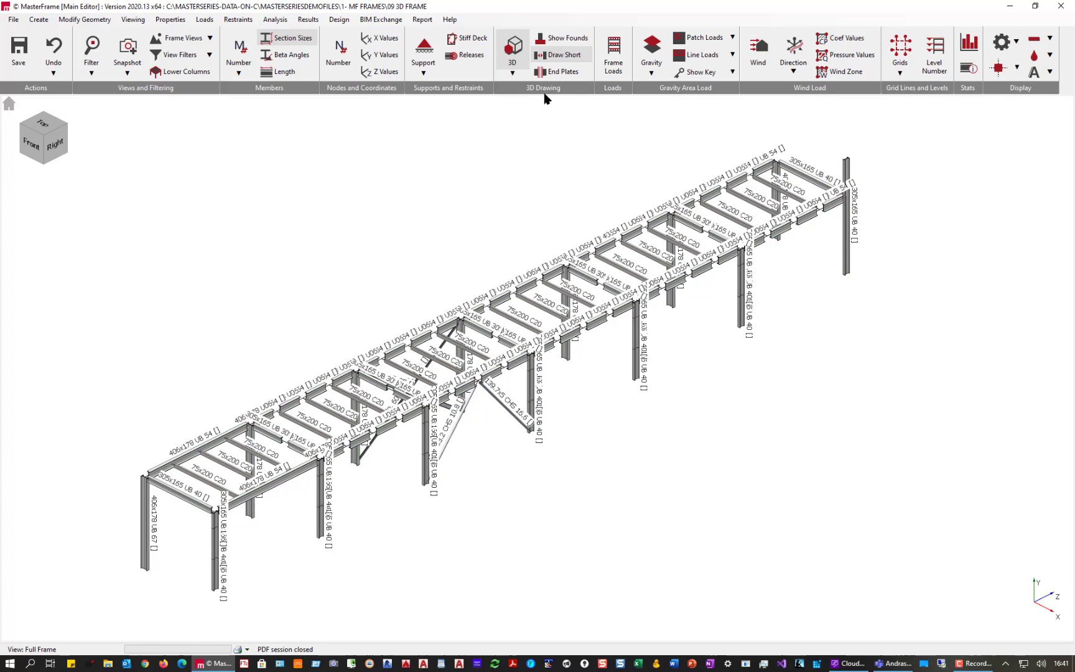
click(515, 66)
click(514, 73)
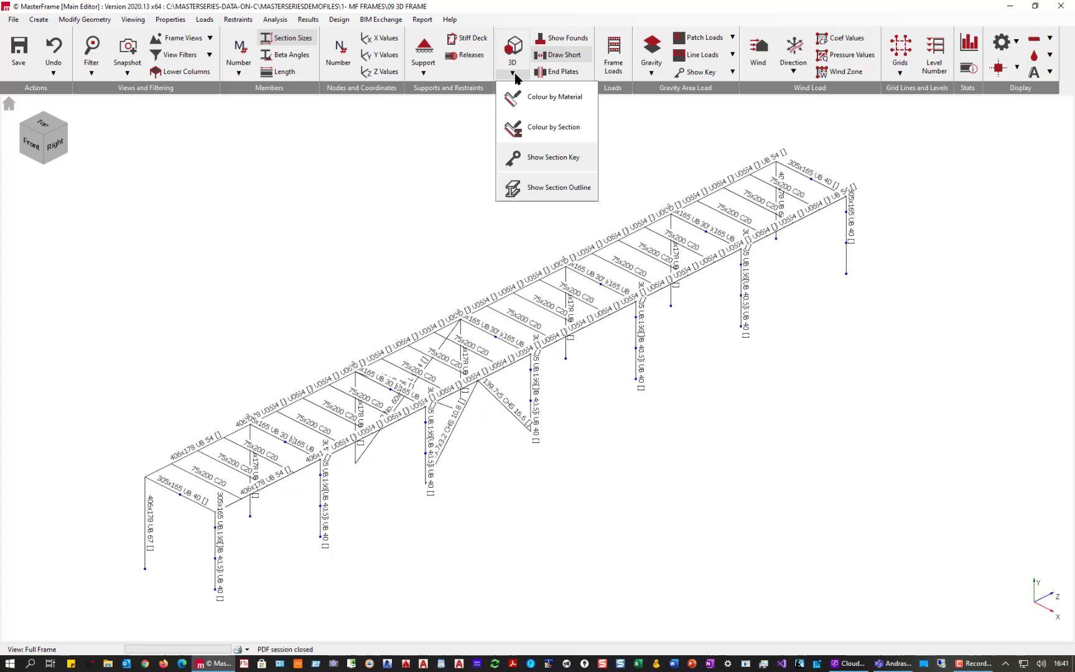
click(541, 125)
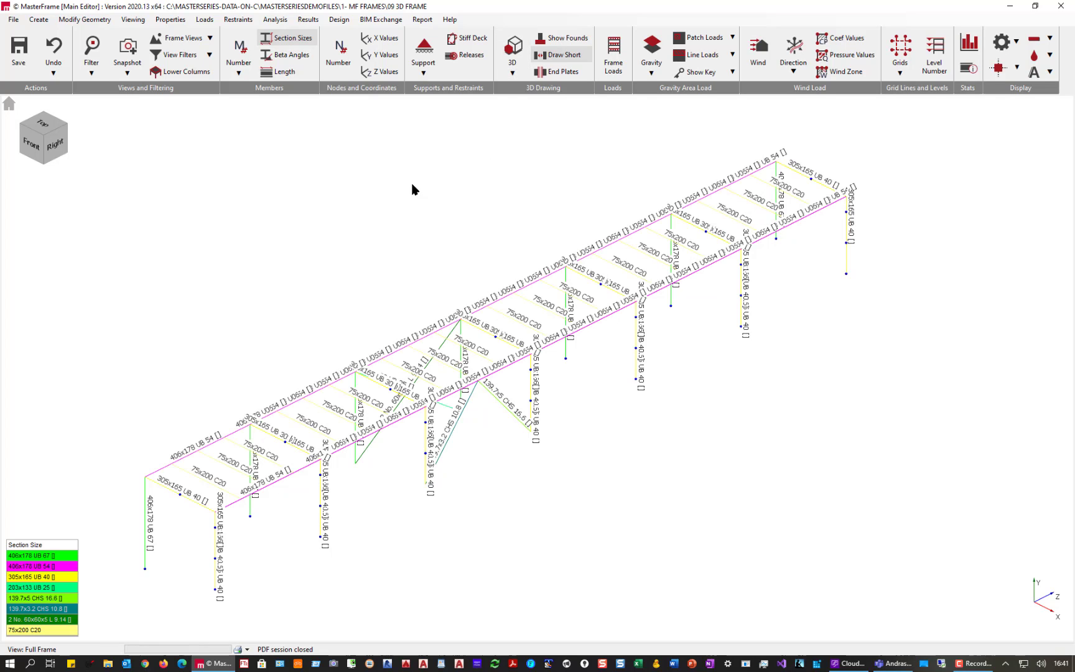
click(513, 47)
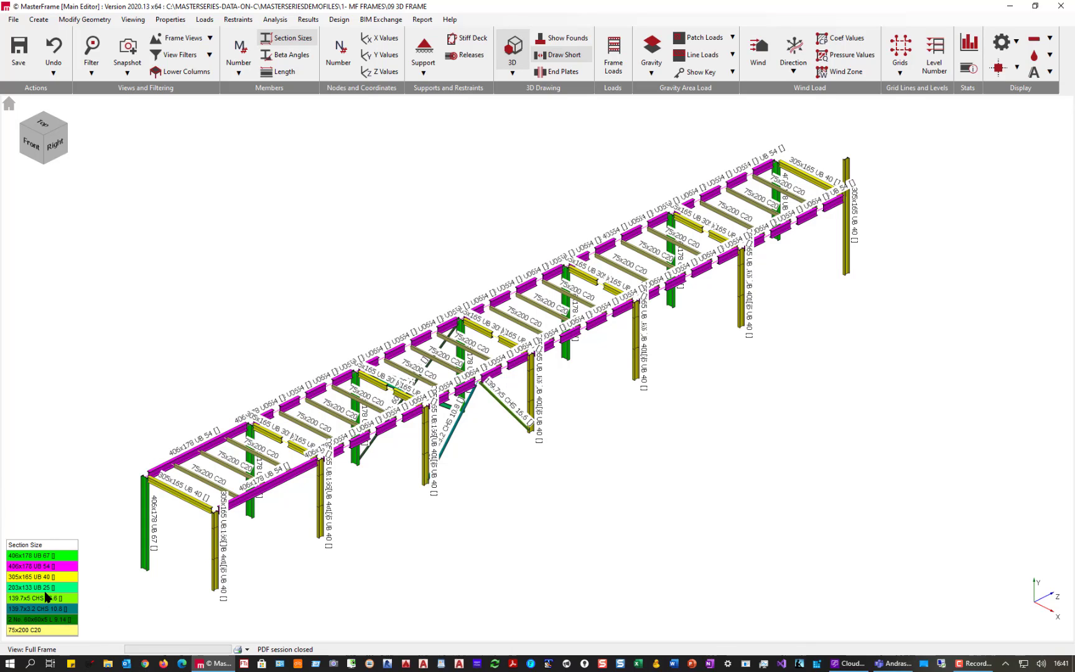
Update the existing snapshot Fred with the current labelled and section-coloured side bay display.
click(130, 73)
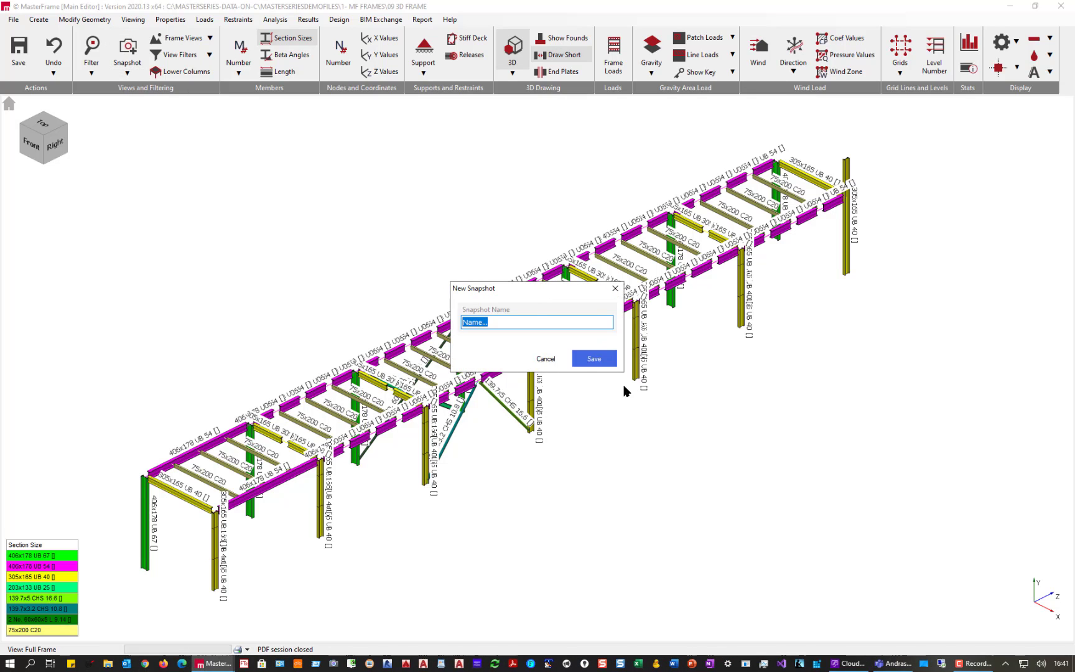
click(544, 357)
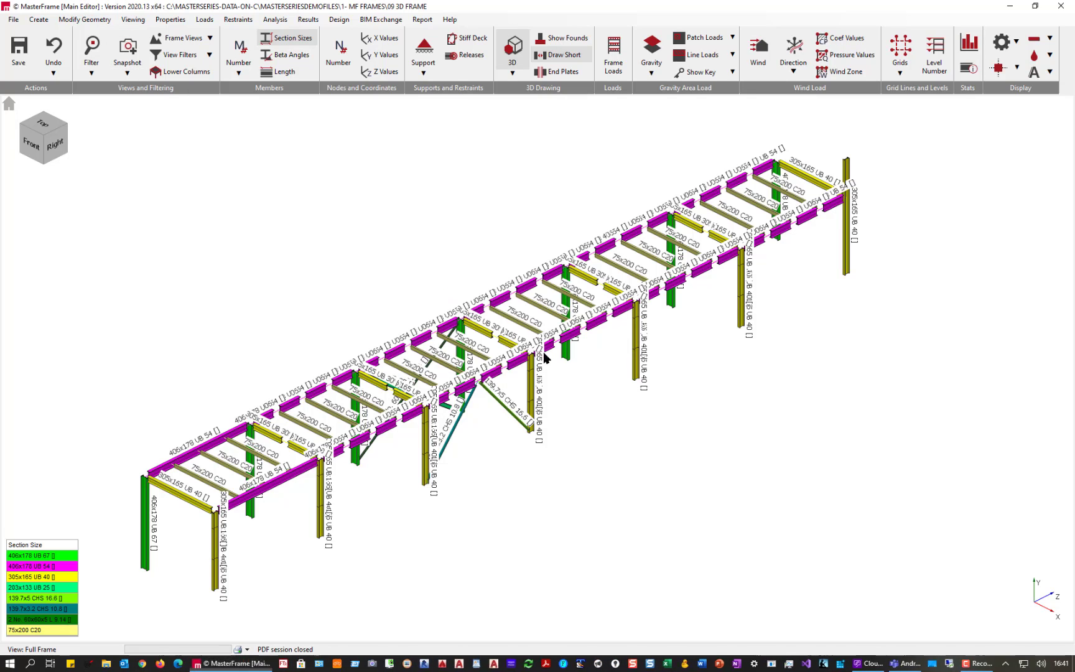
click(128, 74)
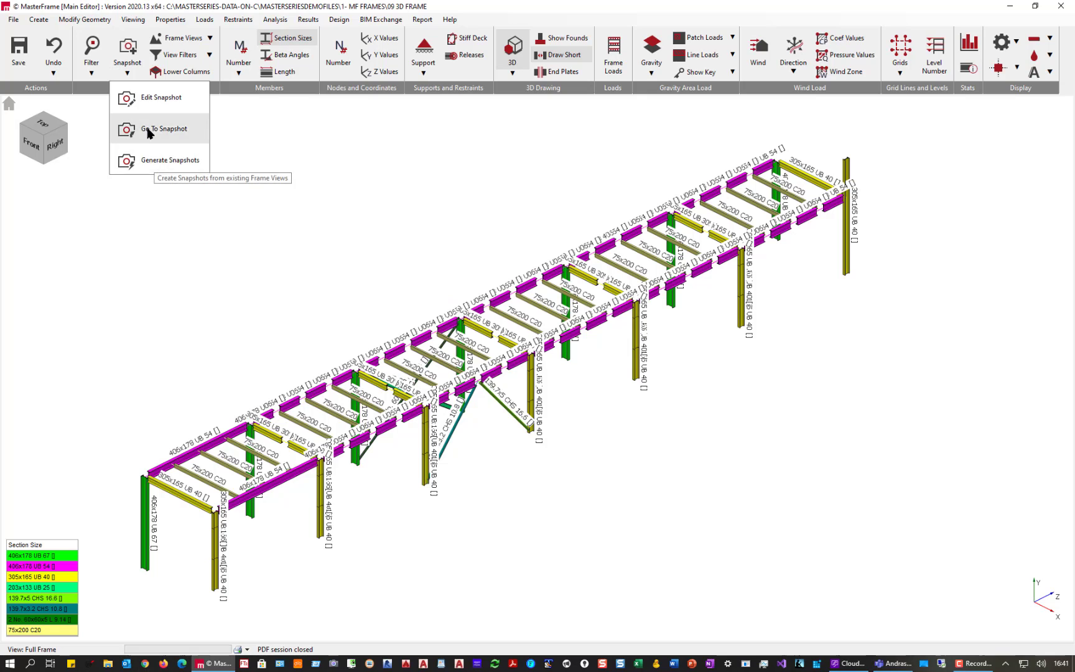
click(155, 99)
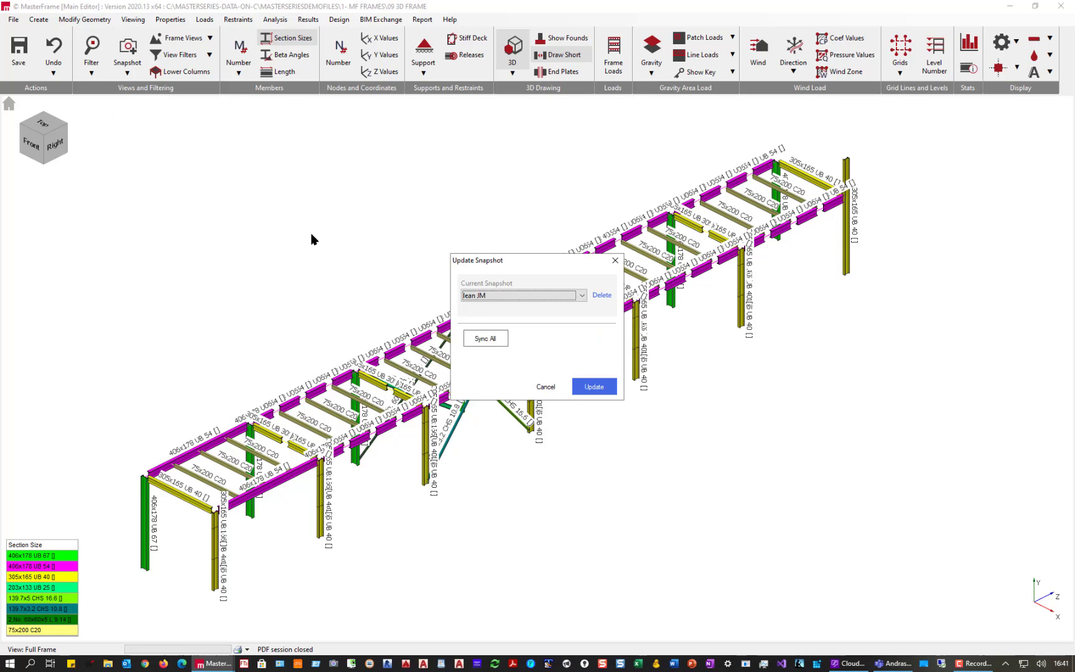
click(582, 295)
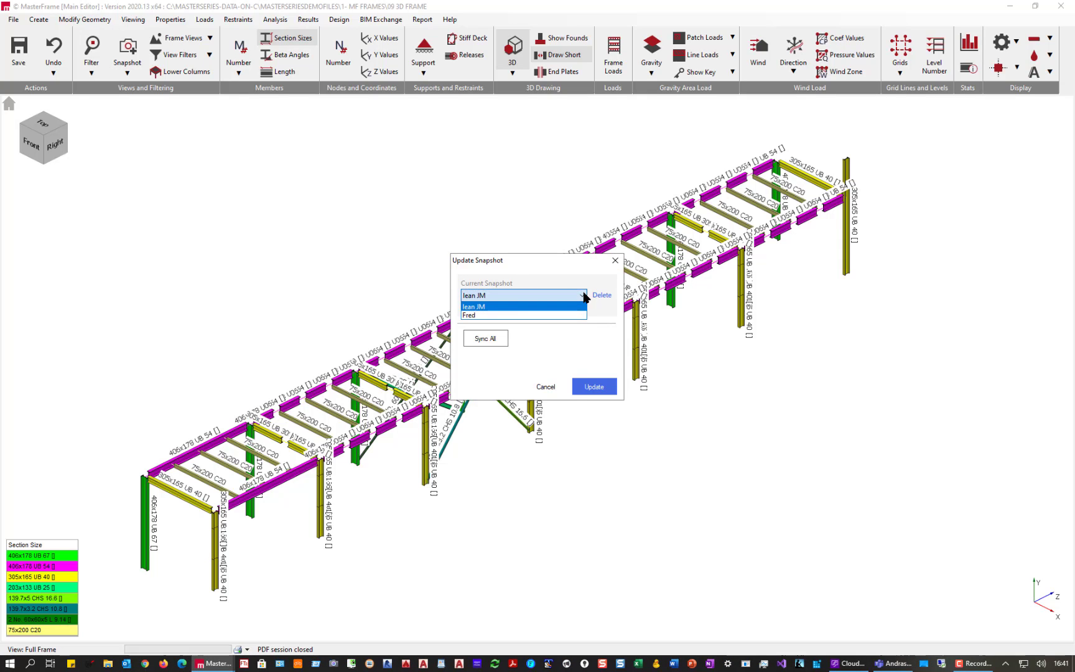
click(492, 314)
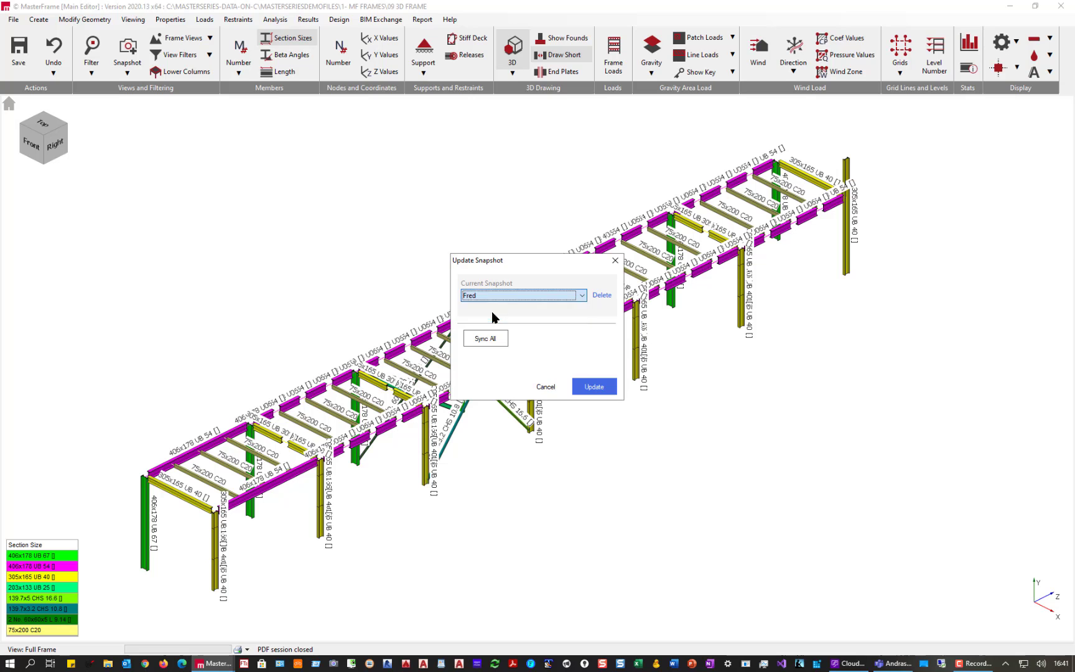
click(593, 388)
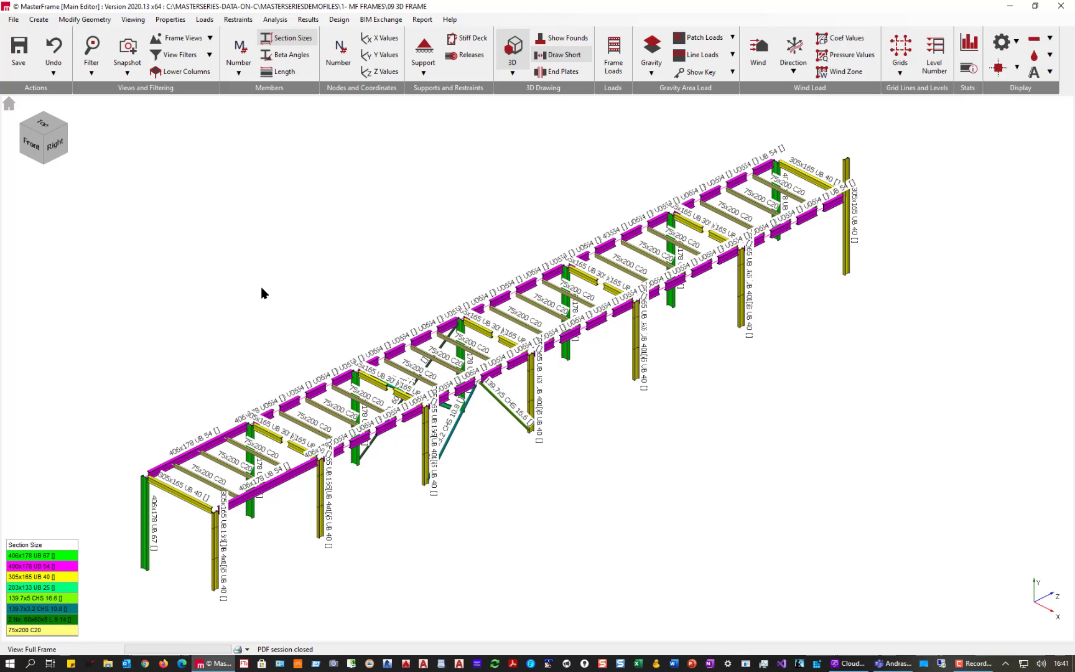
Restore the full frame view and turn off the section size labels and 3D drawing.
click(9, 104)
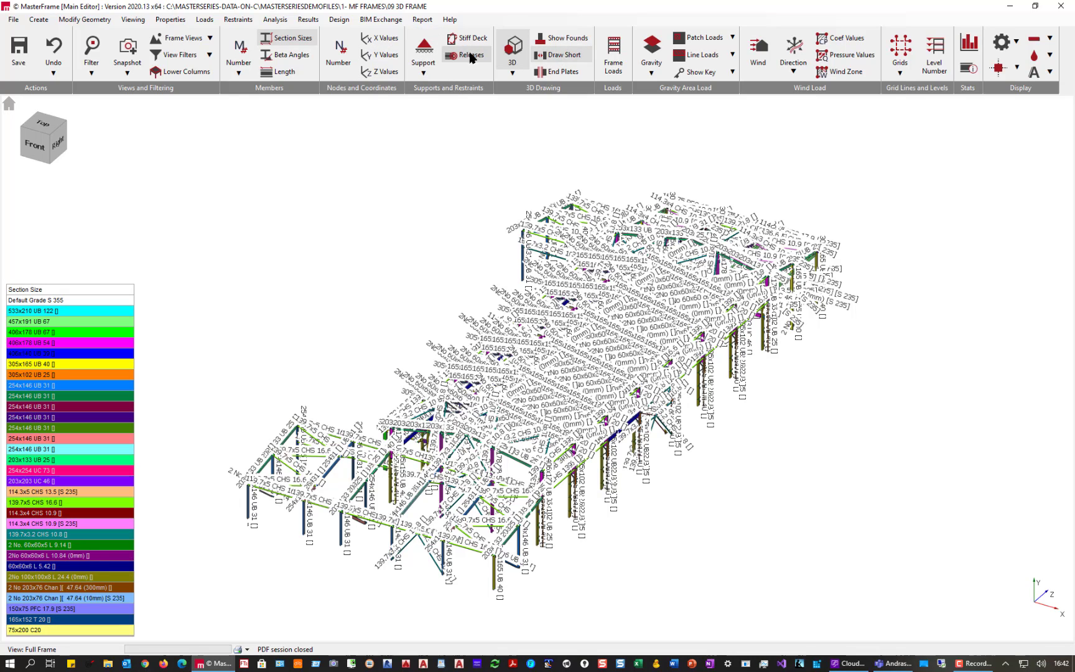
click(285, 38)
click(512, 50)
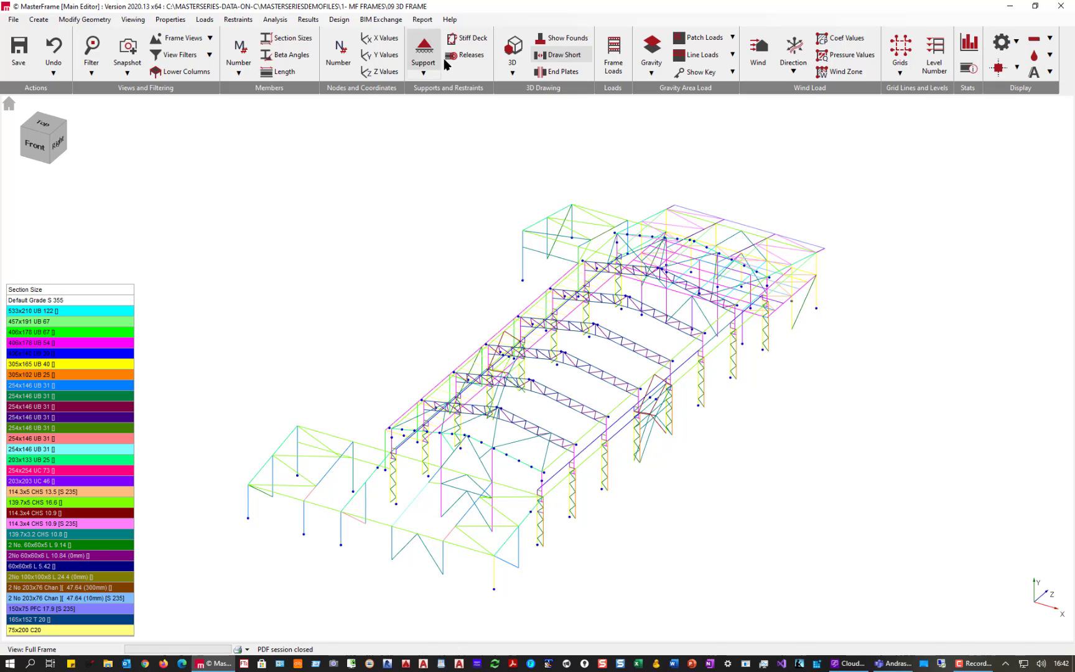
Hide the section key and turn off colouring by section for the full frame.
click(512, 73)
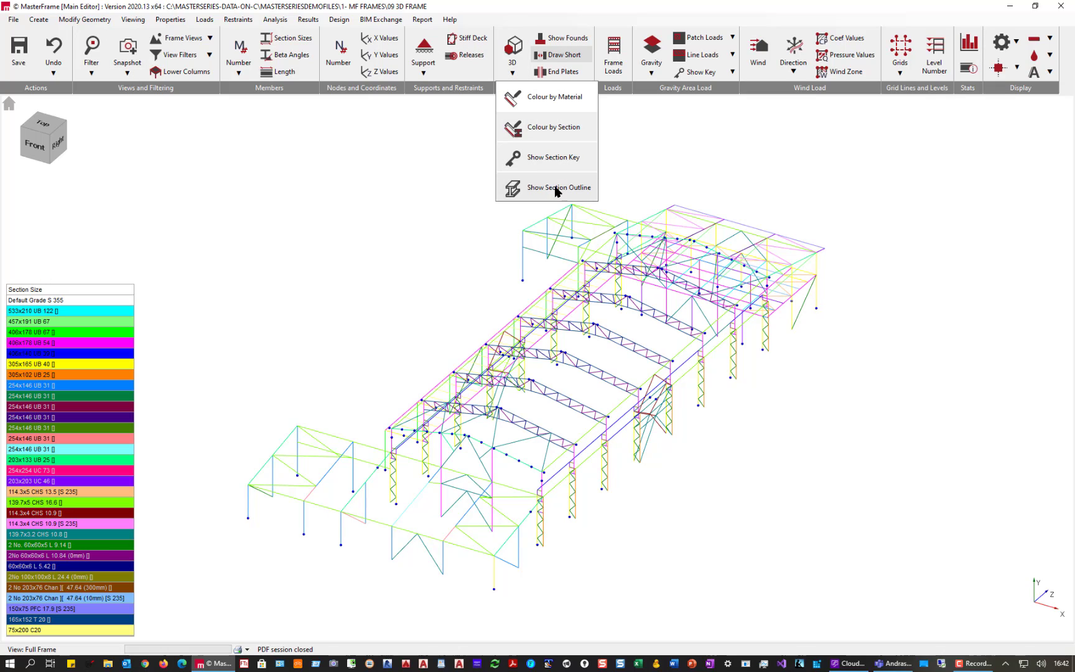
click(553, 160)
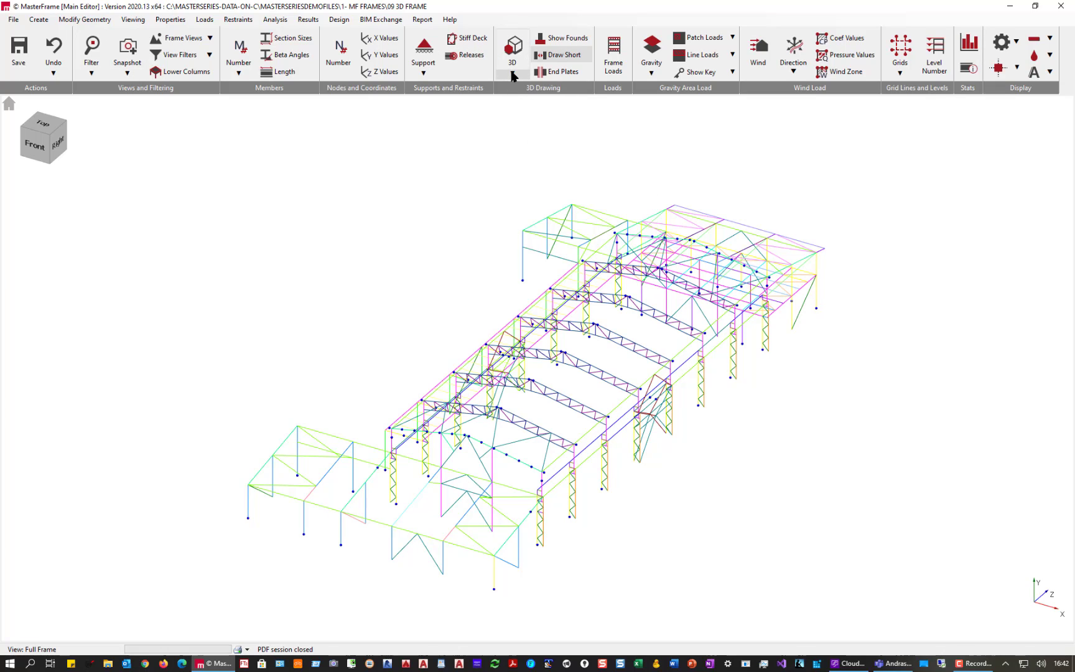
click(512, 74)
click(552, 129)
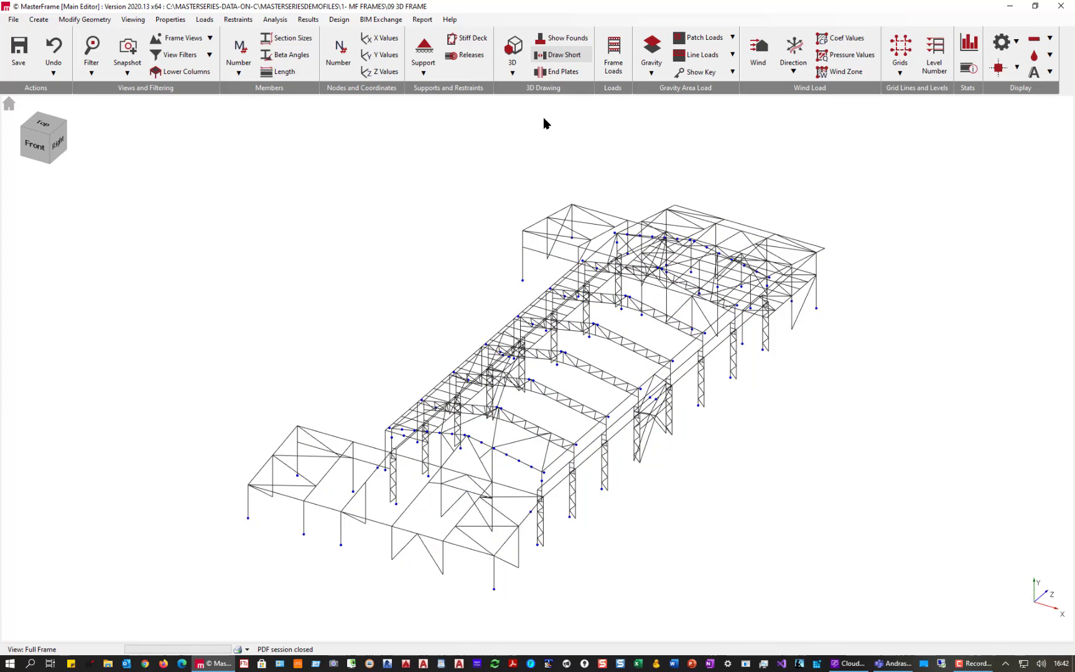
Recall the updated snapshot Fred to bring back the section-coloured, labelled 3D side bay.
click(126, 76)
click(161, 135)
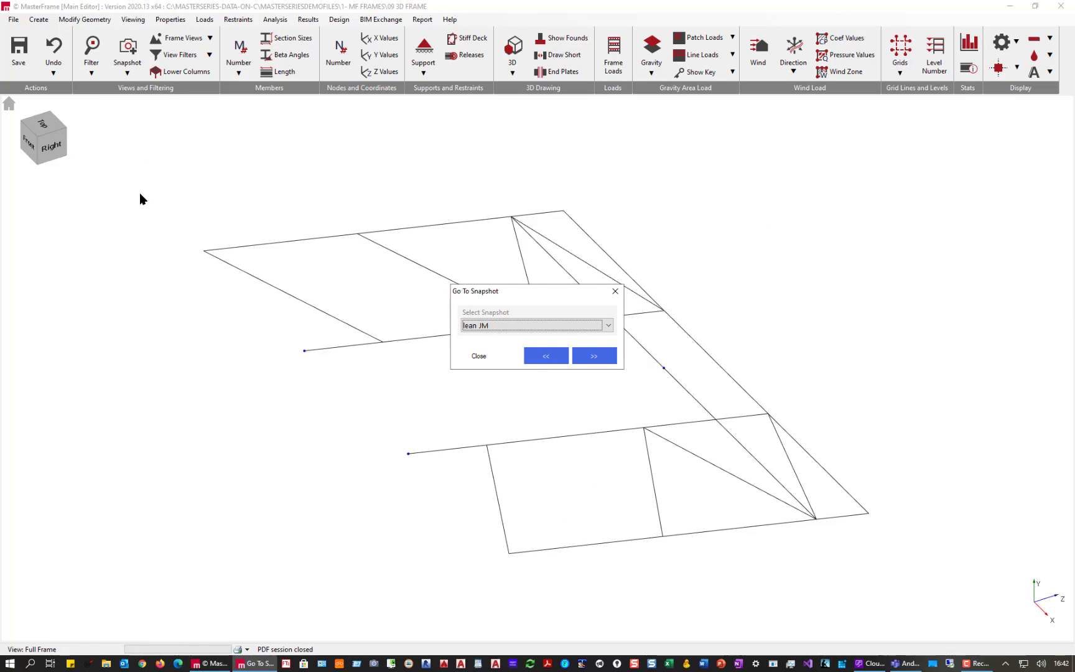
click(521, 325)
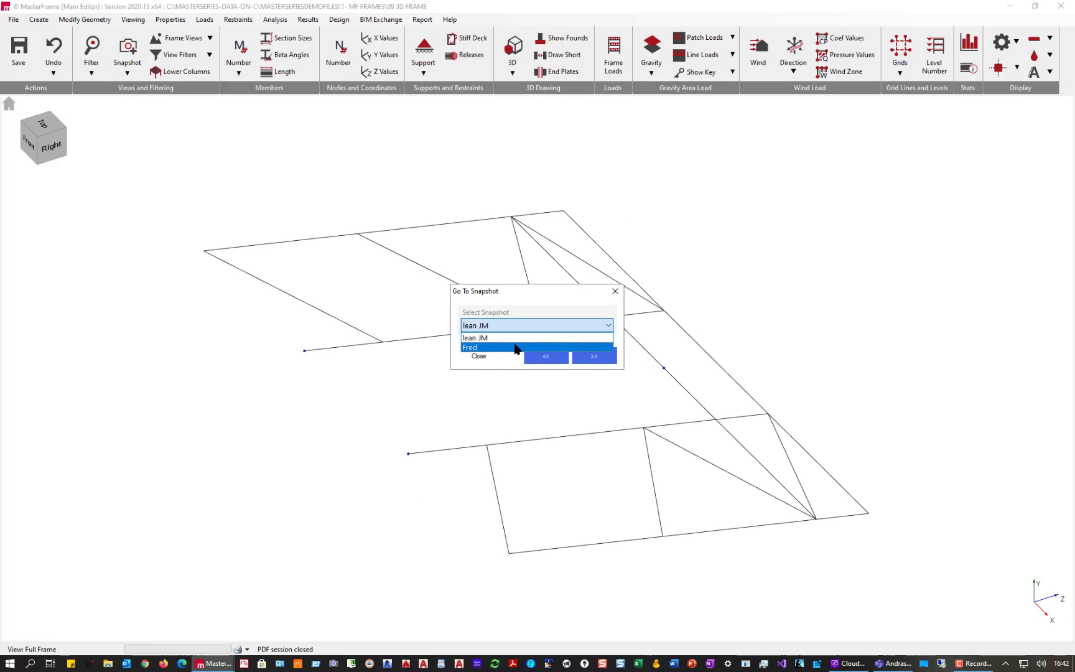
click(515, 347)
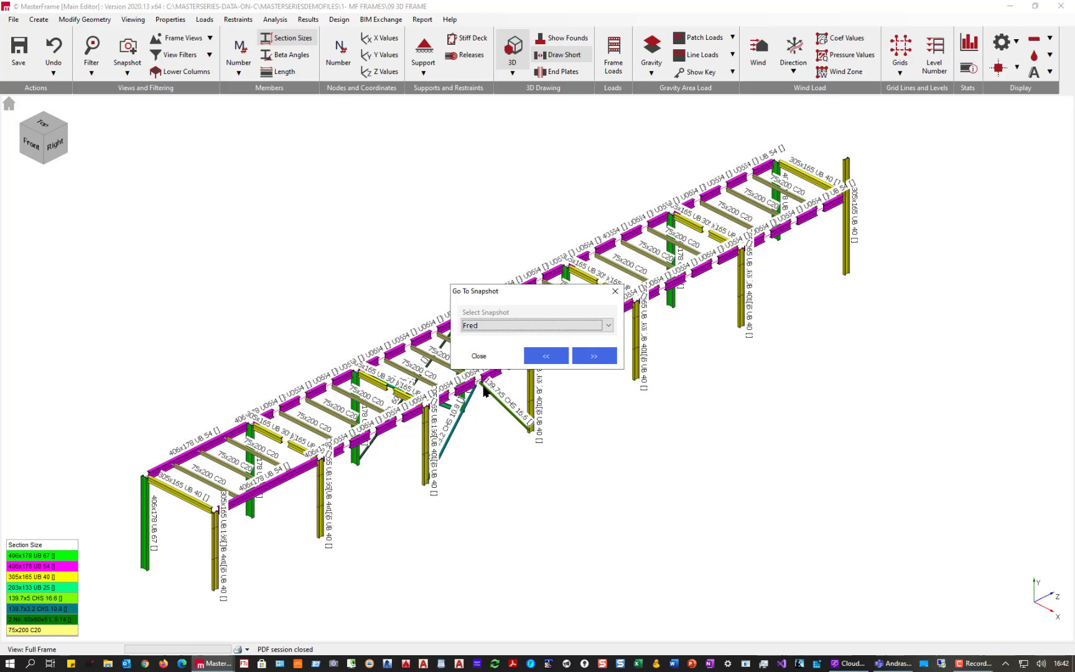
click(479, 356)
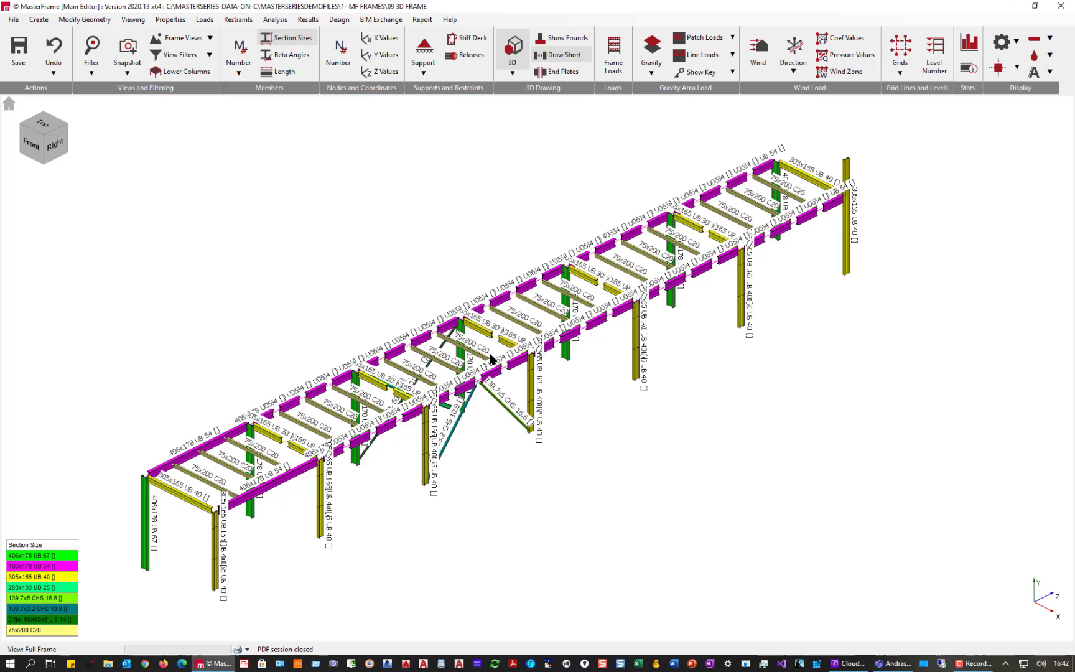